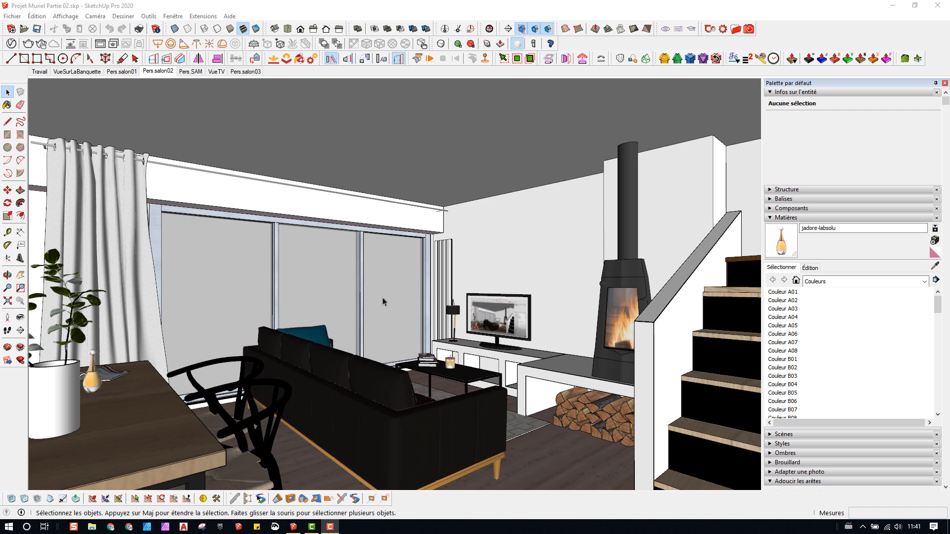
Step: Look around the living room, from the sliding windows and TV unit to the dining area behind the sofa
key("o")
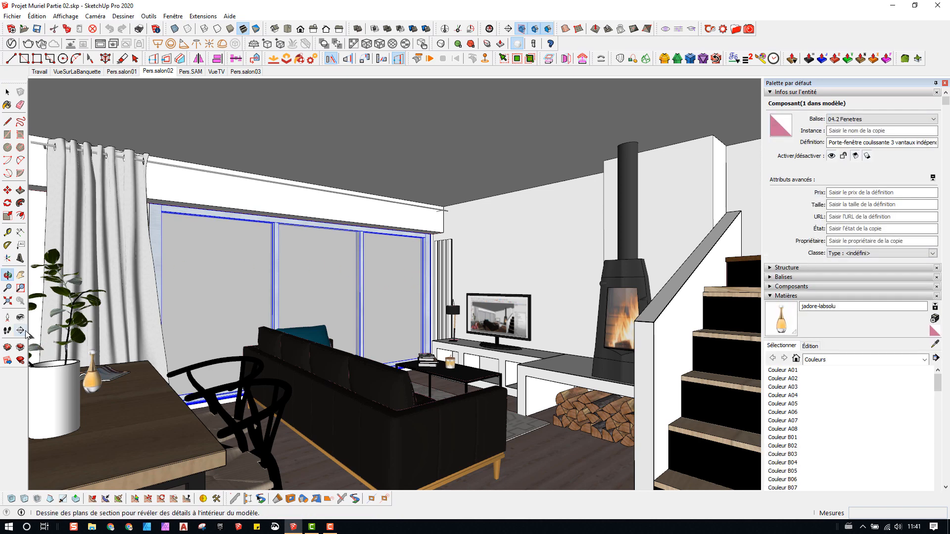
left_click(25, 317)
left_click_drag(649, 322, 257, 252)
middle_click_drag(368, 261, 329, 258)
left_click_drag(329, 258, 619, 337)
scroll(619, 338, "up", 8)
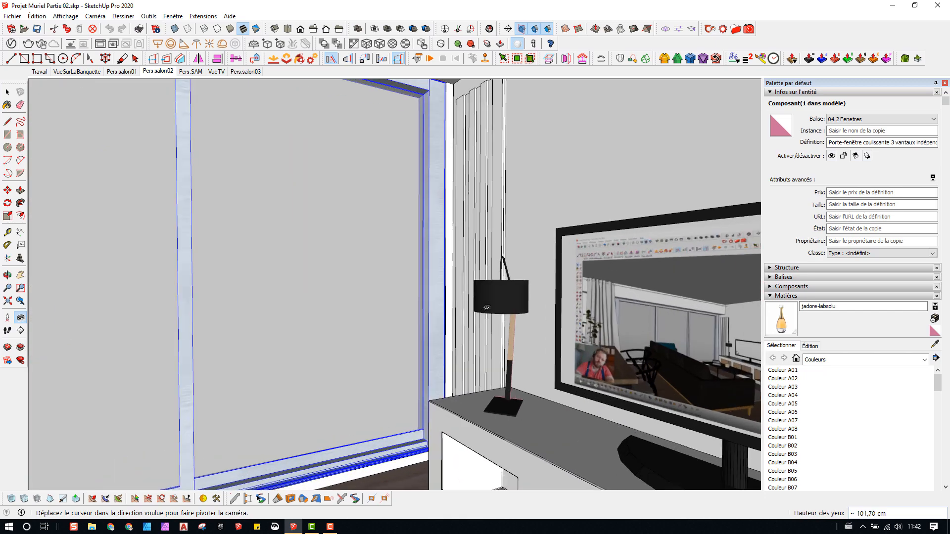
left_click_drag(528, 331, 84, 258)
left_click_drag(382, 252, 225, 252)
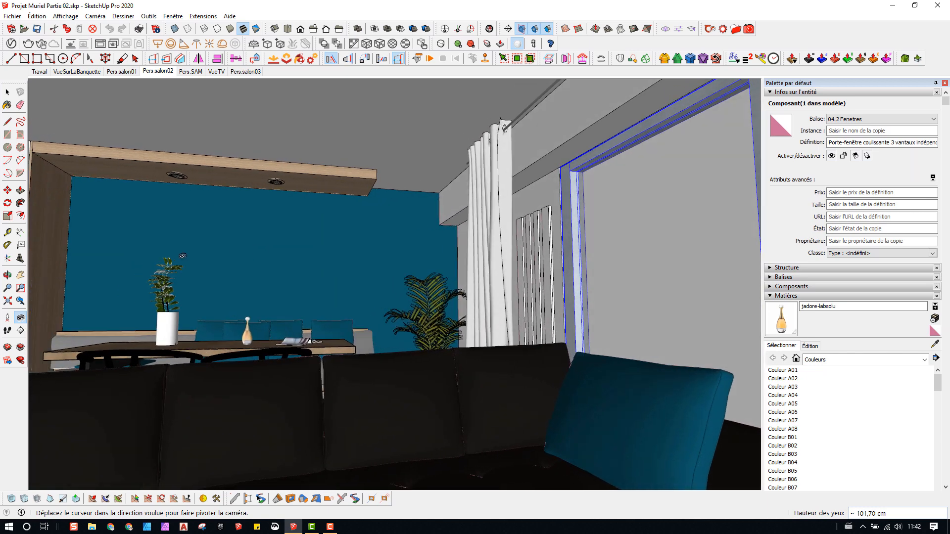
left_click_drag(469, 253, 423, 248)
Step: Examine the recessed spotlight in the wooden ceiling panel above the dining table up close
middle_click_drag(463, 245, 360, 236)
scroll(407, 249, "up", 5)
scroll(332, 160, "up", 8)
key("space")
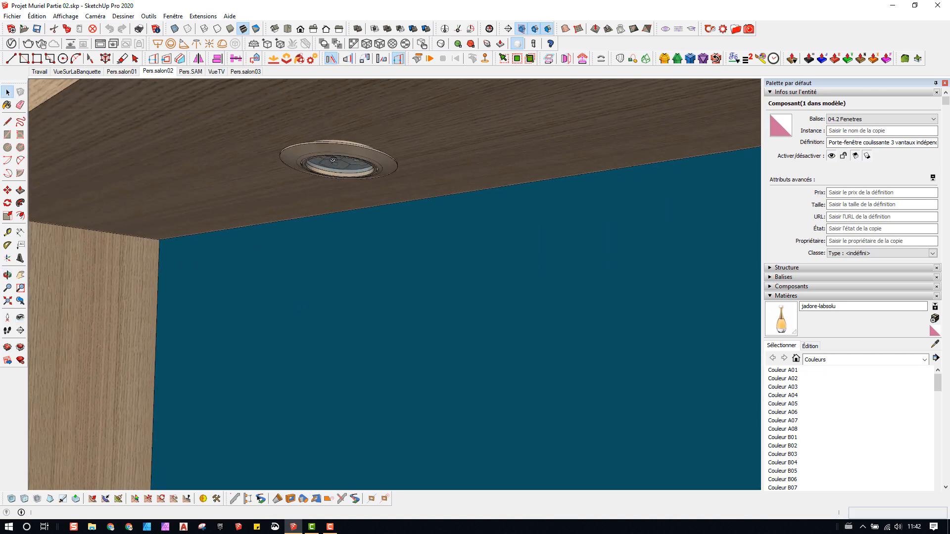
scroll(332, 160, "up", 1)
middle_click_drag(335, 158, 668, 137)
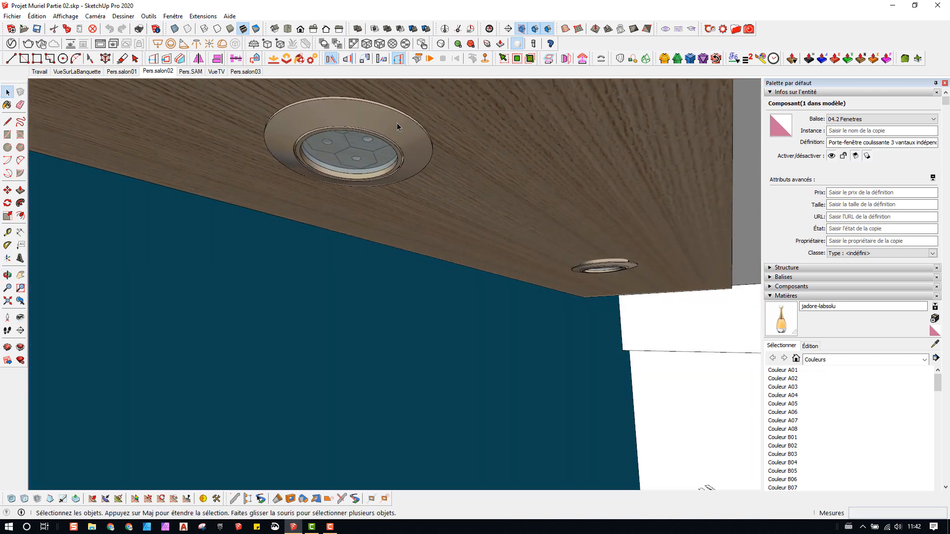
left_click(370, 125)
middle_click_drag(317, 107, 423, 142)
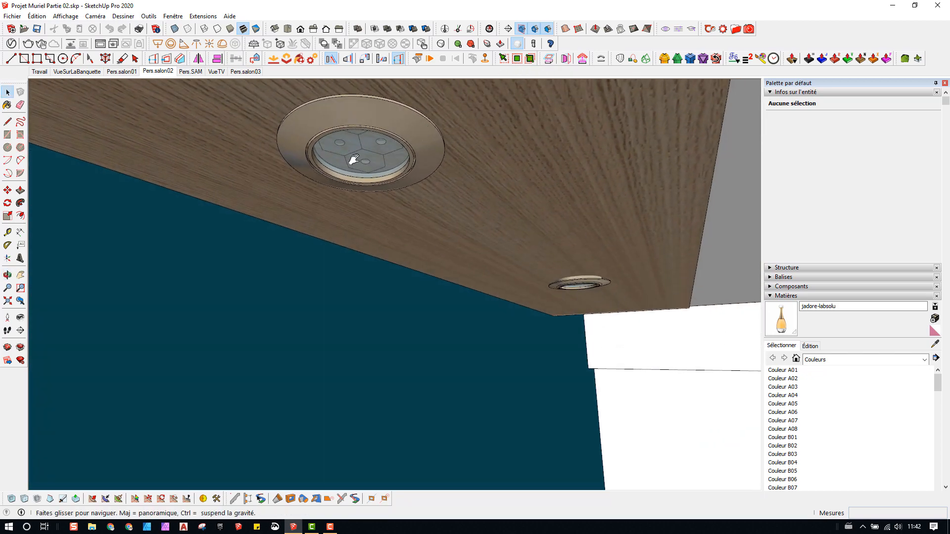
middle_click_drag(355, 160, 391, 194)
scroll(412, 216, "up", 2)
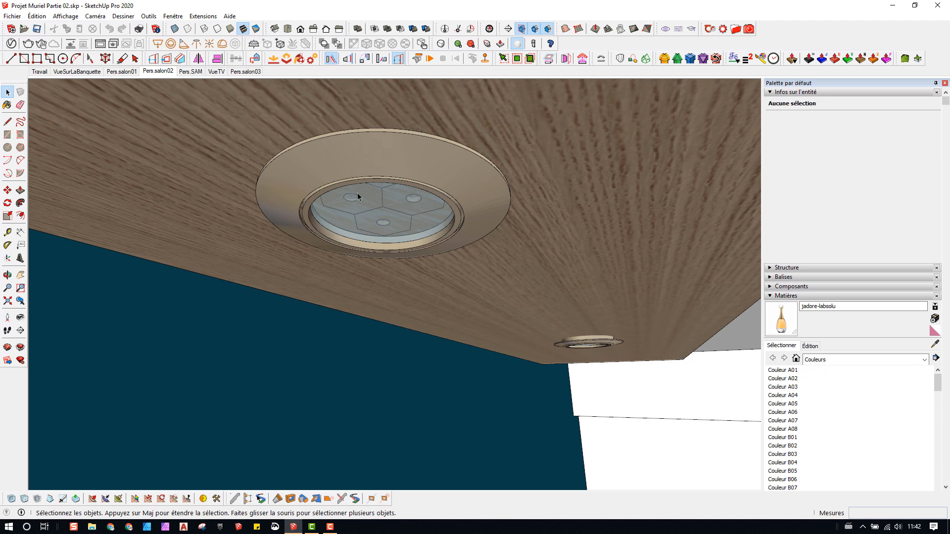
Step: Open the recessed spotlight's nested components for editing and delete its finned heat sink group
double_click(435, 178)
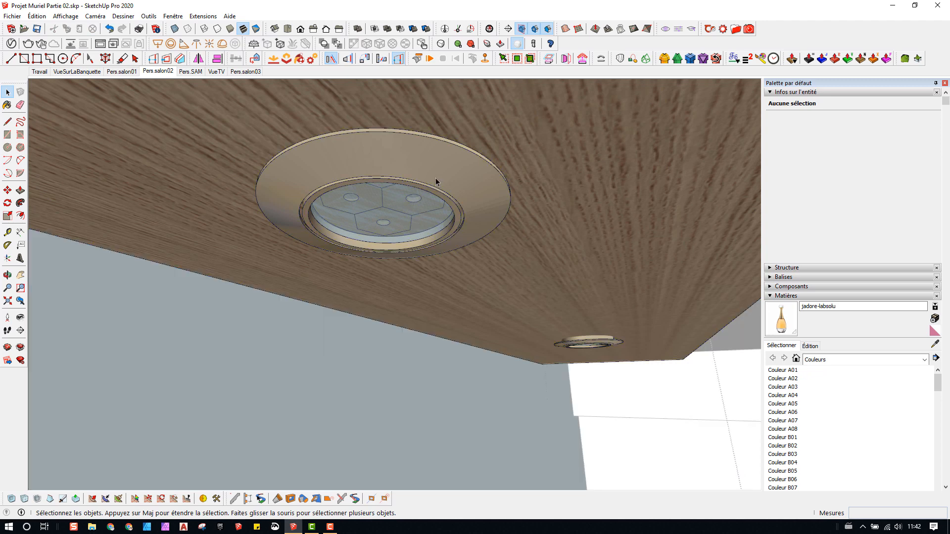
double_click(436, 182)
double_click(435, 178)
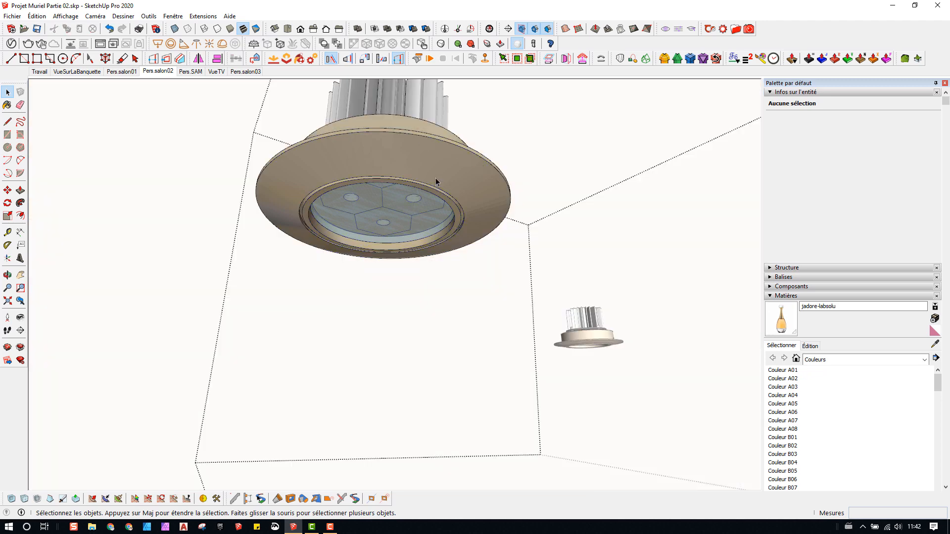
middle_click_drag(435, 179, 443, 220)
left_click_drag(487, 214, 311, 177)
double_click(395, 213)
left_click(436, 222)
double_click(436, 222)
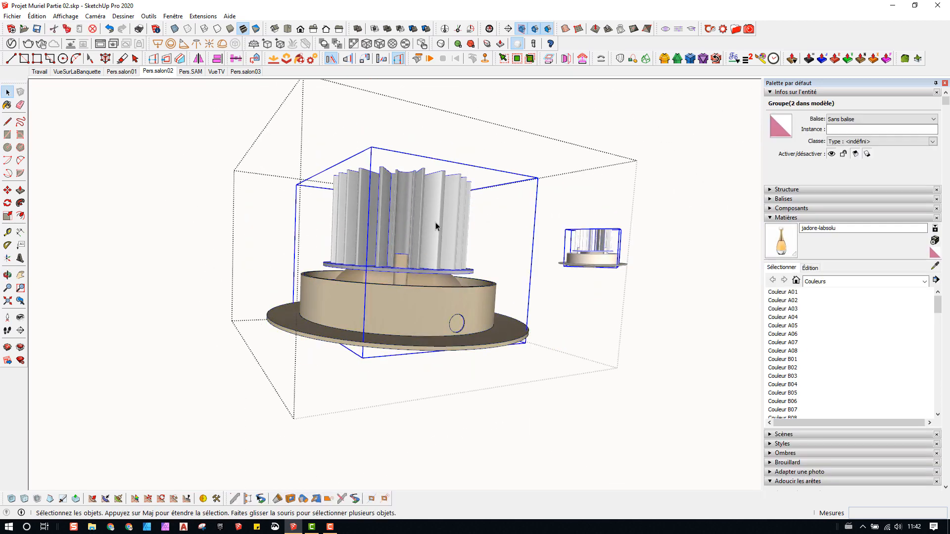
key("Delete")
Step: Delete the hidden parts behind the spotlight's lens and start removing the raised geometry on the back of its disc
middle_click_drag(432, 234, 375, 517)
middle_click_drag(362, 200, 454, 185)
left_click(379, 193)
key("Delete")
left_click(363, 198)
double_click(363, 201)
left_click(362, 202)
key("Delete")
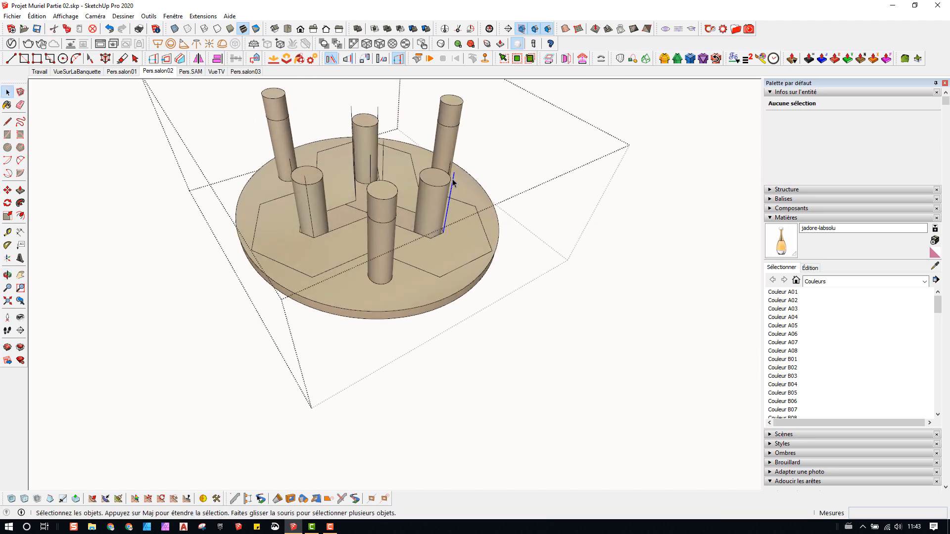
Step: Delete the side surfaces of two tall pins standing on the rear edge of the disc
left_click(440, 160)
key("Delete")
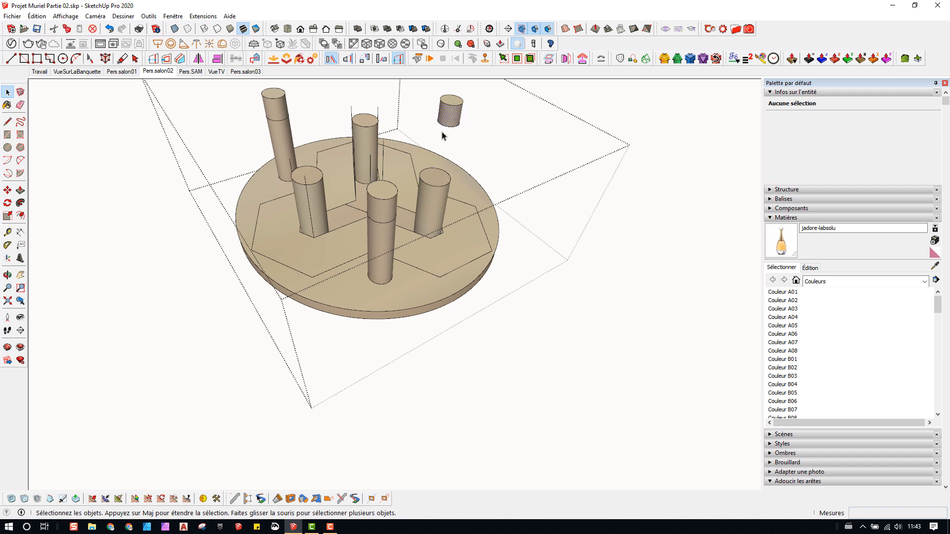
left_click(451, 113)
key("Delete")
left_click(280, 141)
key("Delete")
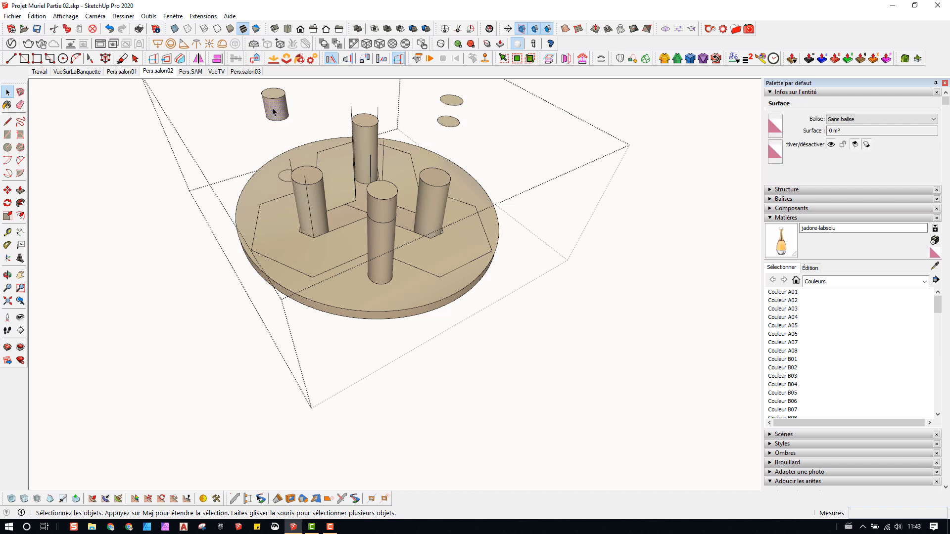
left_click(275, 108)
key("Delete")
Step: Delete the floating circular caps left from the removed pins and the two-part tall pin at the disc's front
left_click(455, 101)
key("Delete")
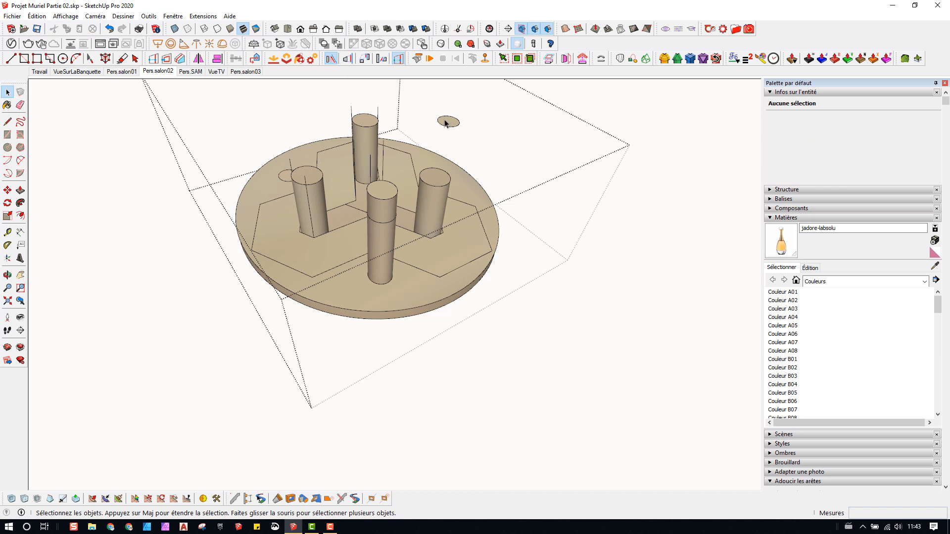
left_click(448, 121)
key("Delete")
left_click(389, 232)
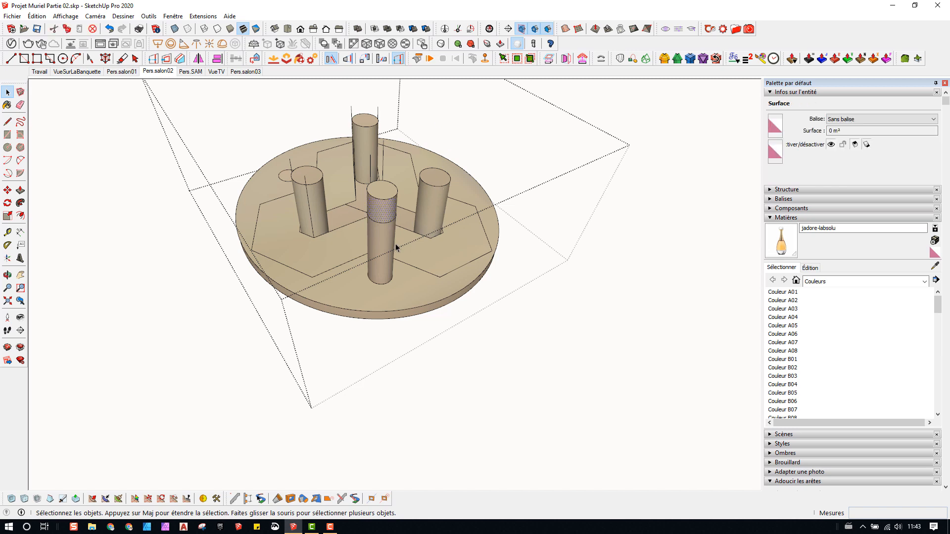
key("Delete")
left_click(380, 213)
key("Delete")
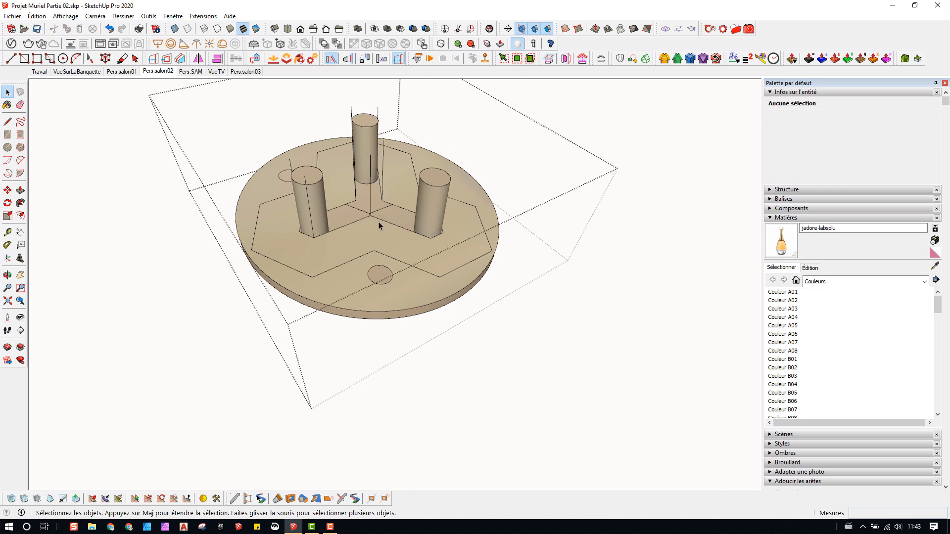
Step: Delete the stray vertical edges around the three remaining pins and check the underside of the disc
middle_click_drag(378, 223, 356, 121)
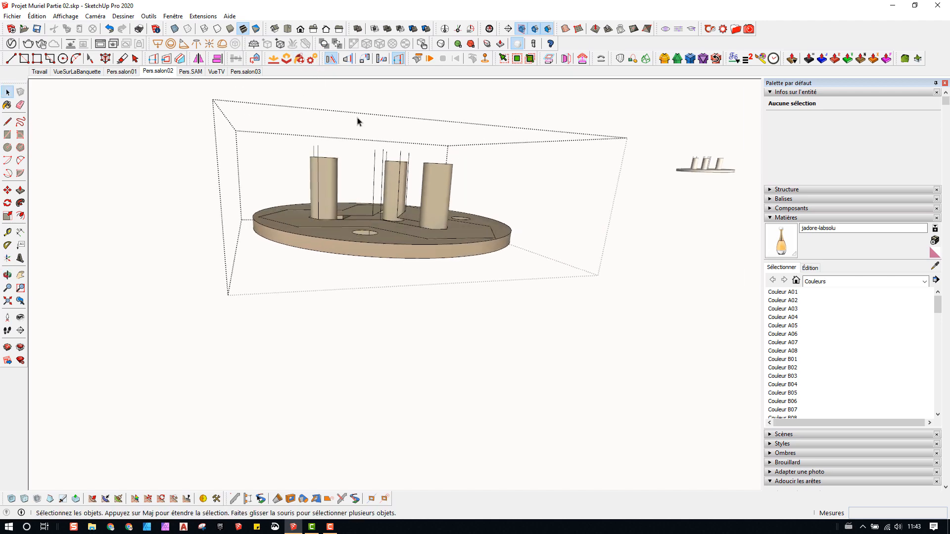
left_click_drag(422, 155, 270, 118)
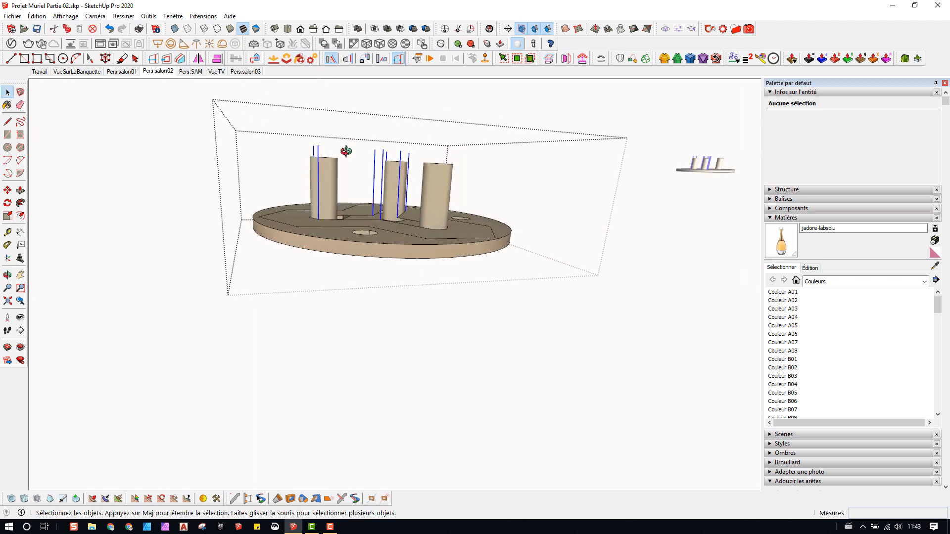
key("Delete")
middle_click_drag(346, 151, 480, 10)
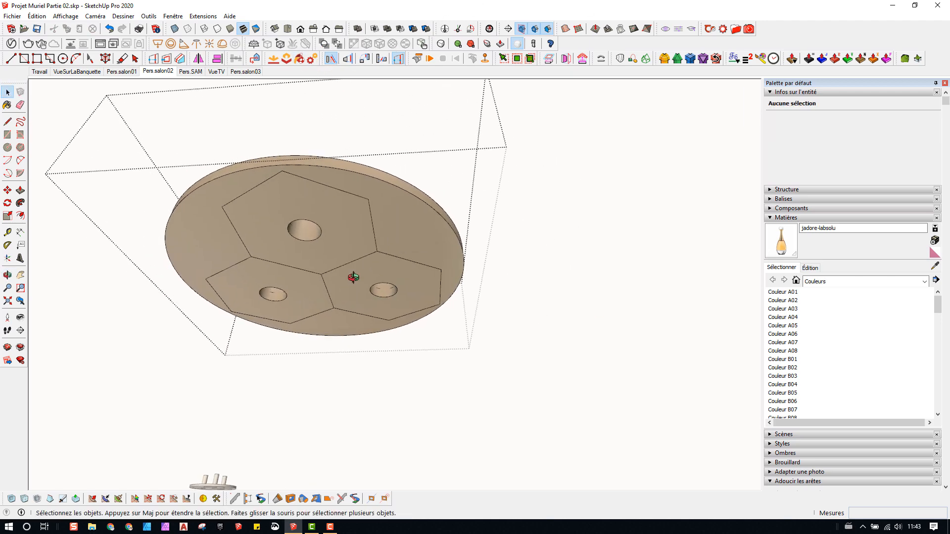
middle_click_drag(352, 275, 296, 273)
scroll(303, 224, "up", 3)
key("space")
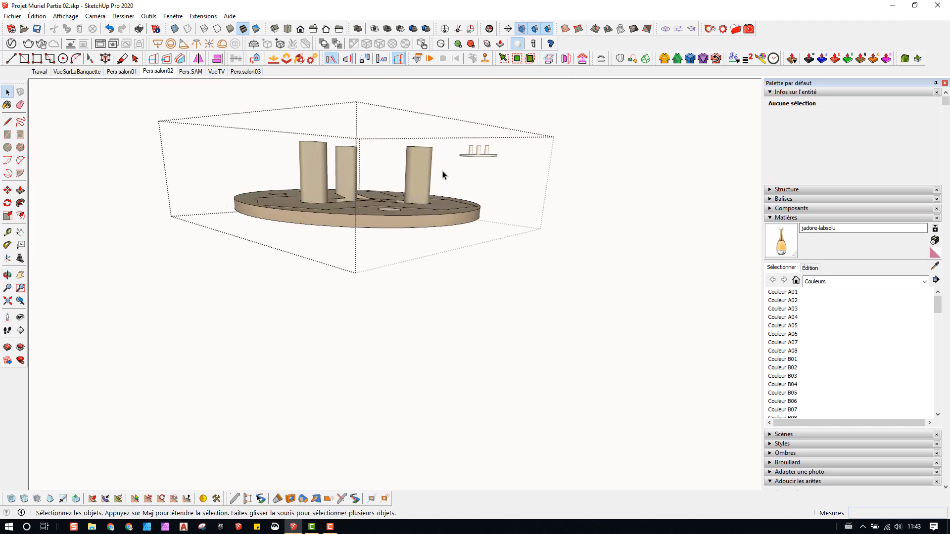
Step: Clear the remaining pins and the Y-shaped outline from the back face of the disc
middle_click_drag(441, 174, 458, 248)
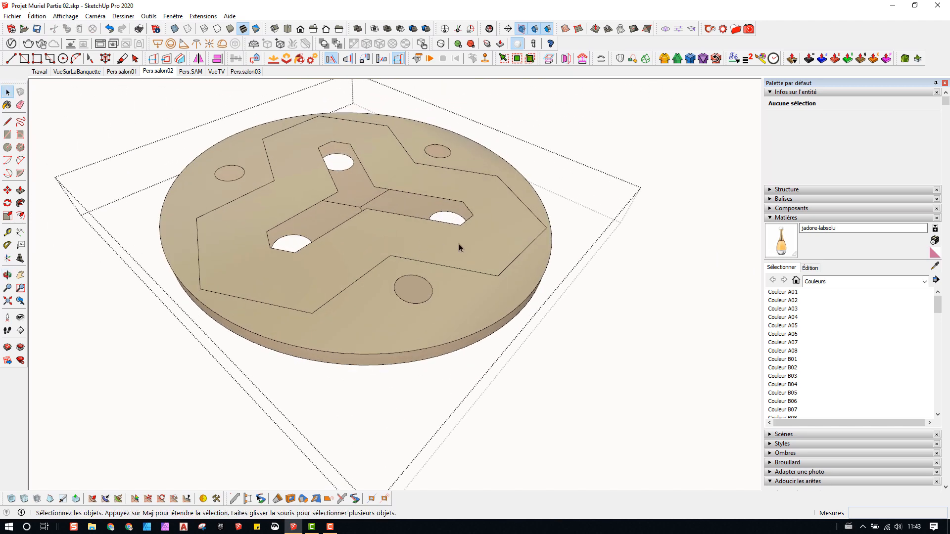
left_click(460, 244)
key("Delete")
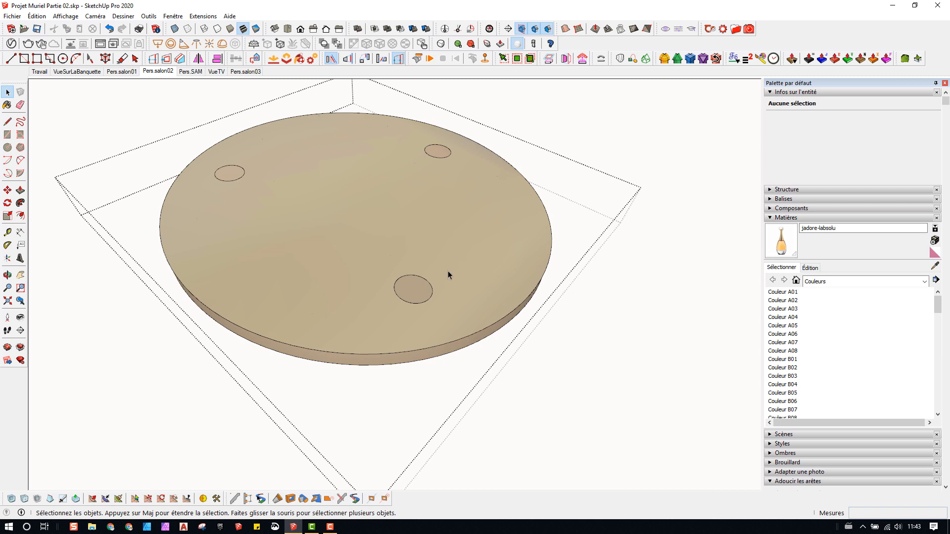
Step: Remove the small circle outlines from the disc's back face while keeping the face closed
left_click(416, 281)
key("Delete")
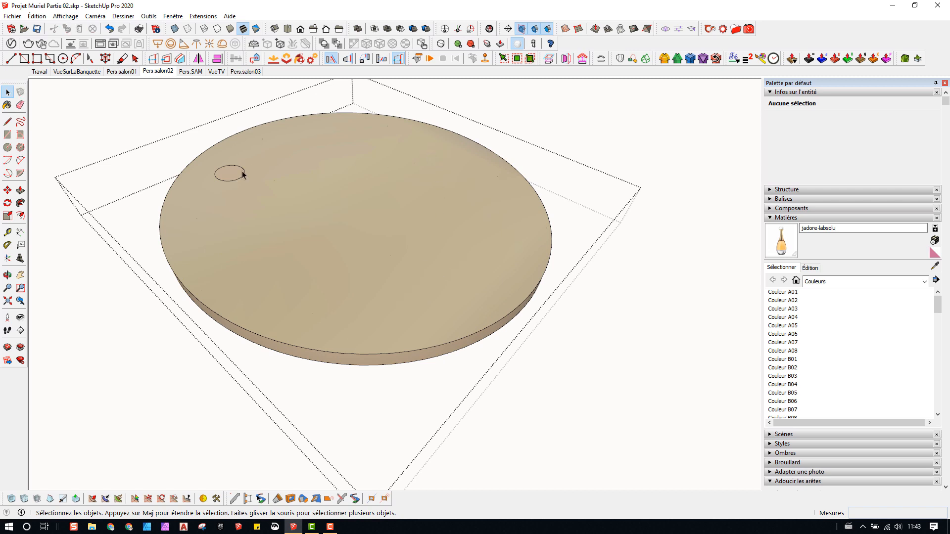
left_click(241, 175)
key("Delete")
middle_click_drag(239, 185, 295, 81)
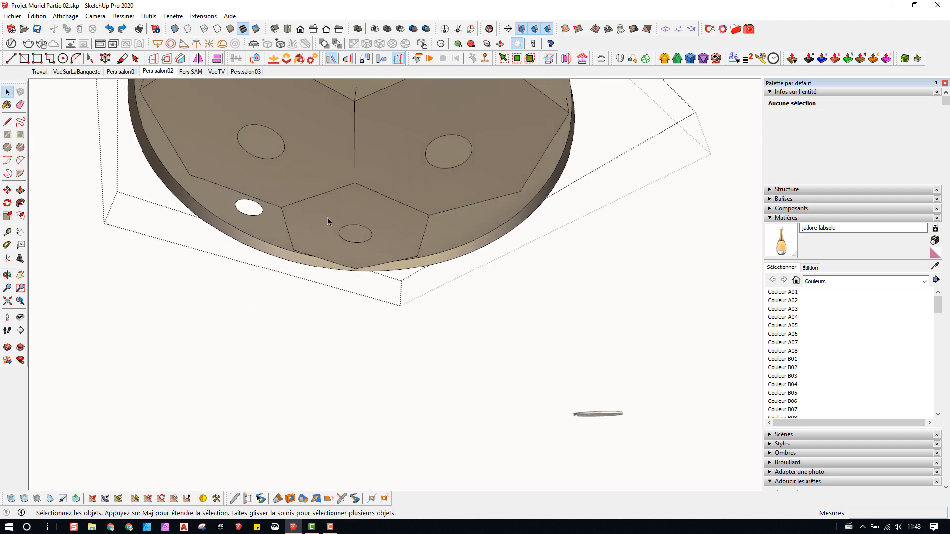
middle_click_drag(328, 220, 350, 500)
key("space")
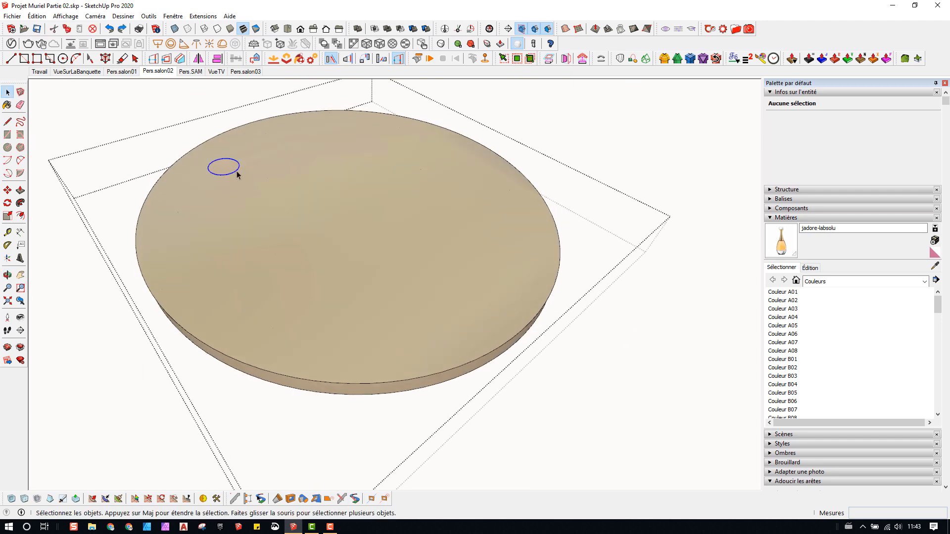
left_click(238, 171)
key("Escape")
Step: Delete the three circles inside the hexagons on the underside of the disc
middle_click_drag(345, 371, 451, 243)
scroll(451, 242, "up", 4)
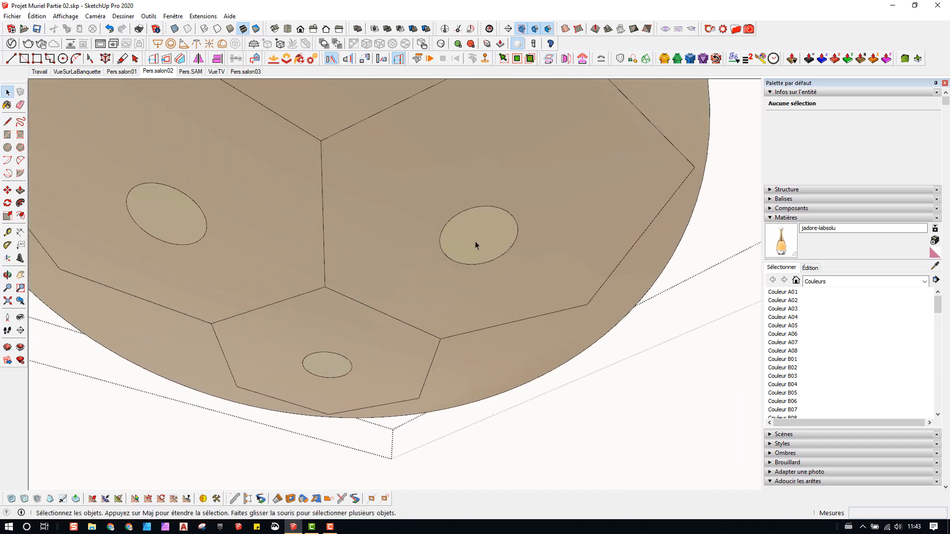
left_click(456, 218)
key("Delete")
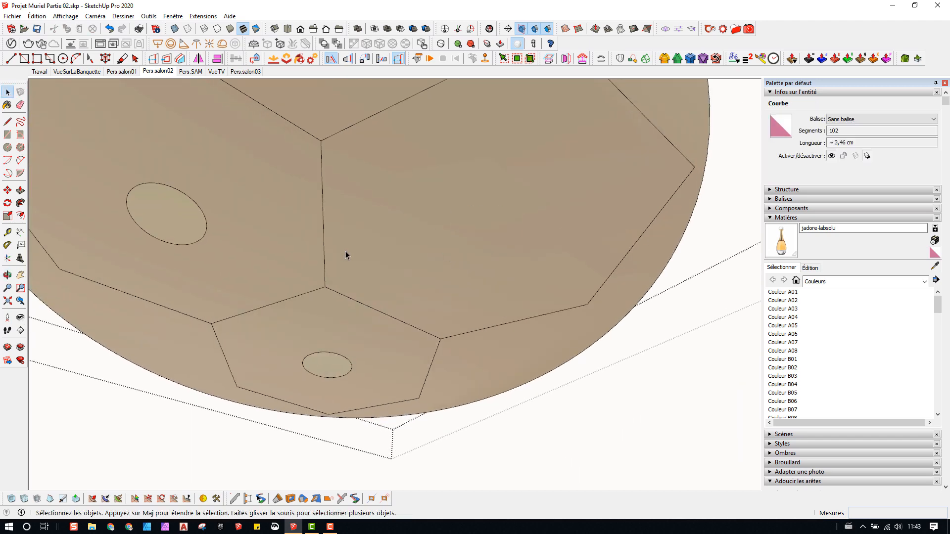
left_click(195, 204)
key("Delete")
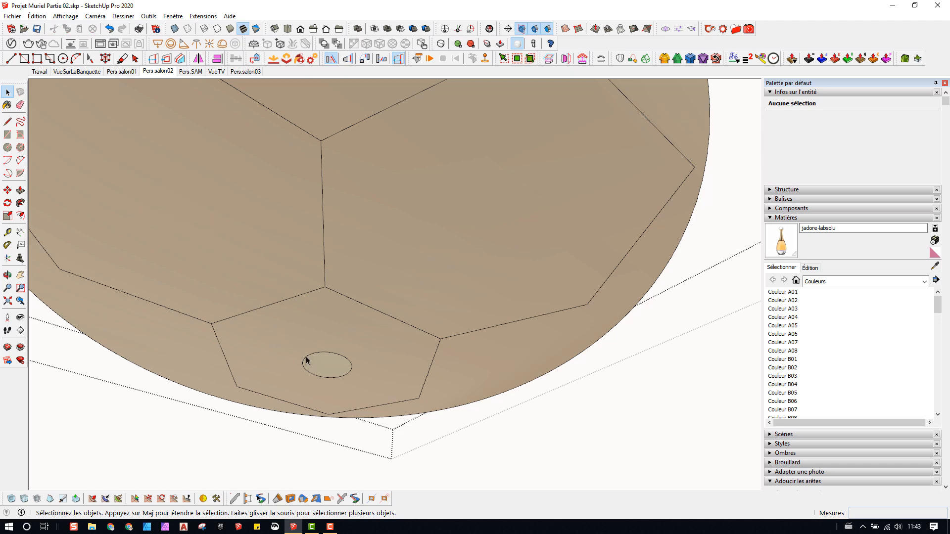
left_click(309, 360)
key("Delete")
scroll(324, 329, "down", 4)
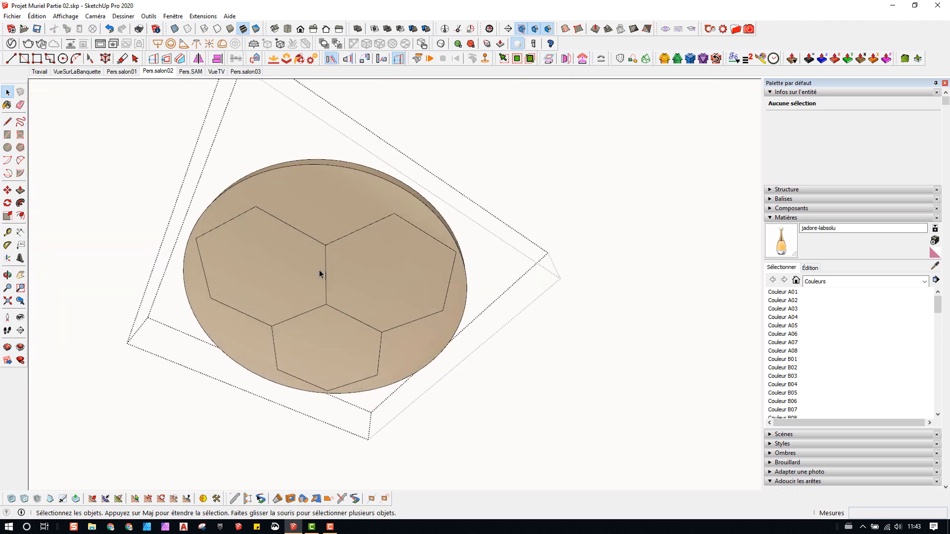
Step: Check the simplified lens inside its ring and reopen the lens disc for editing
middle_click_drag(319, 270, 343, 237)
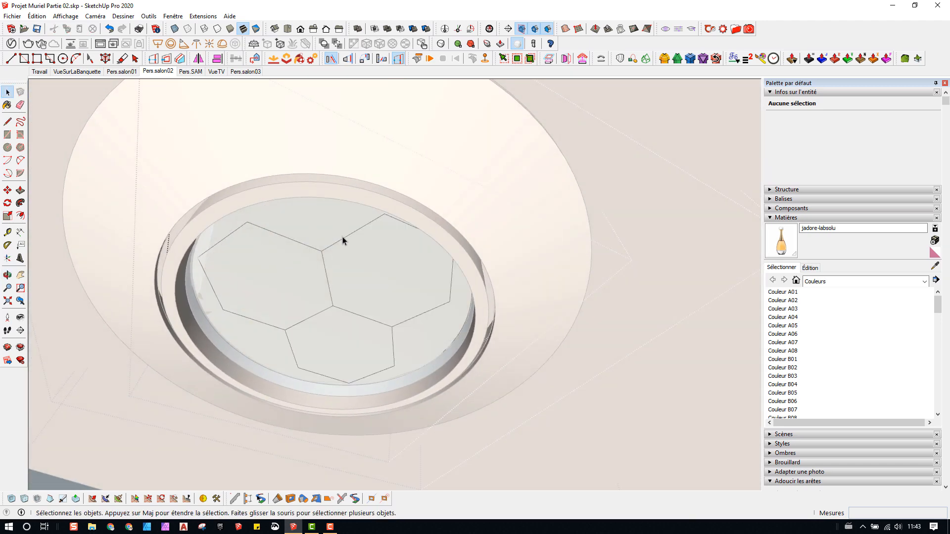
middle_click_drag(353, 274, 417, 340)
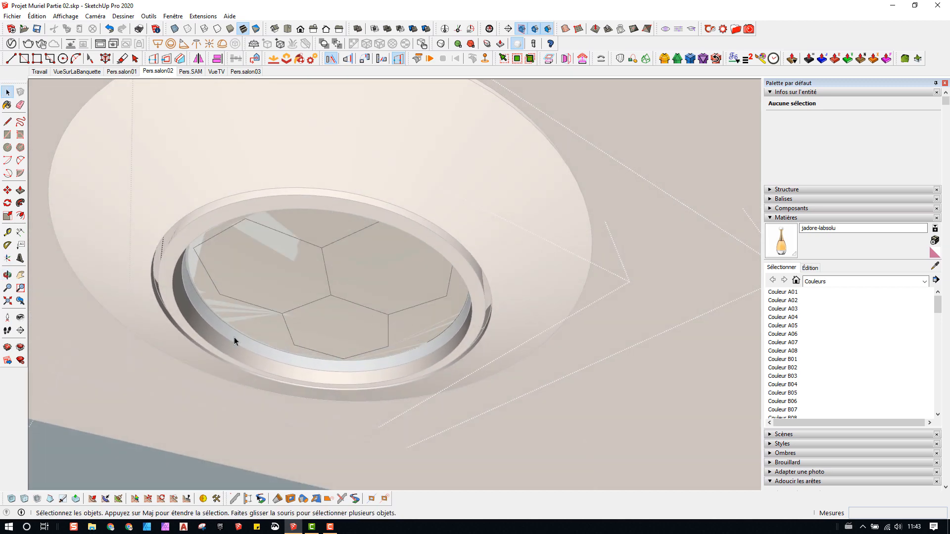
double_click(208, 309)
scroll(221, 283, "up", 3)
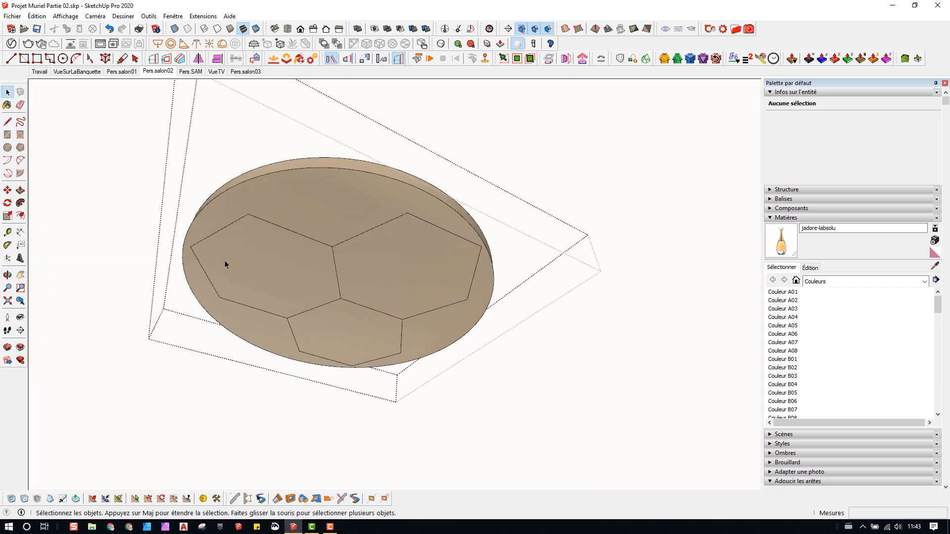
Step: Sample the material of the lens disc's face above the hexagons with the Paint Bucket
left_click(272, 278)
left_click(442, 269)
left_click(366, 331)
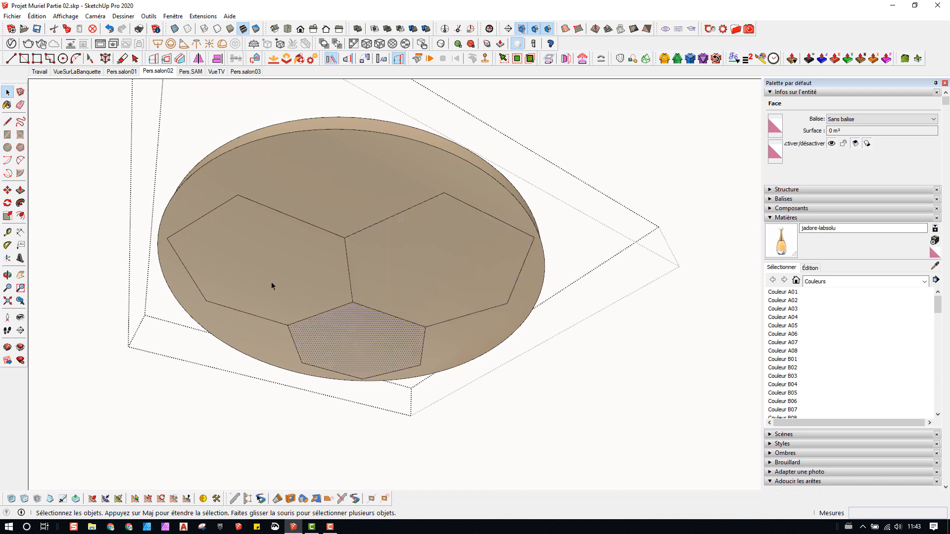
left_click(277, 282)
left_click(391, 270)
left_click(336, 342)
key("b")
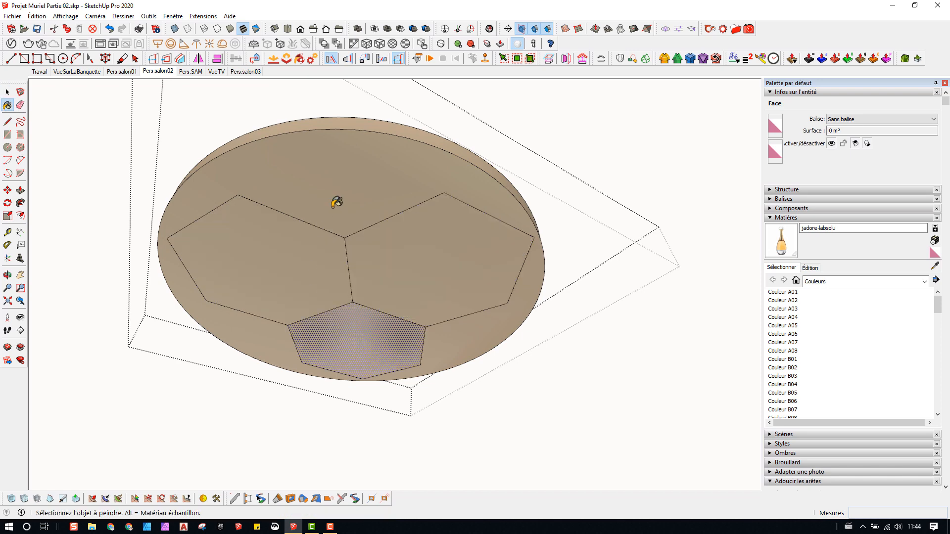
key("space")
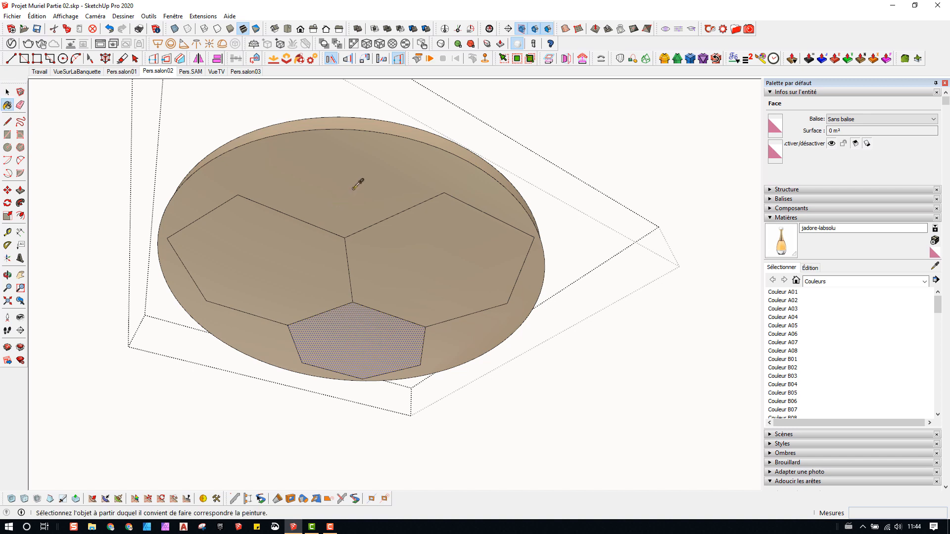
left_click(355, 187, "alt")
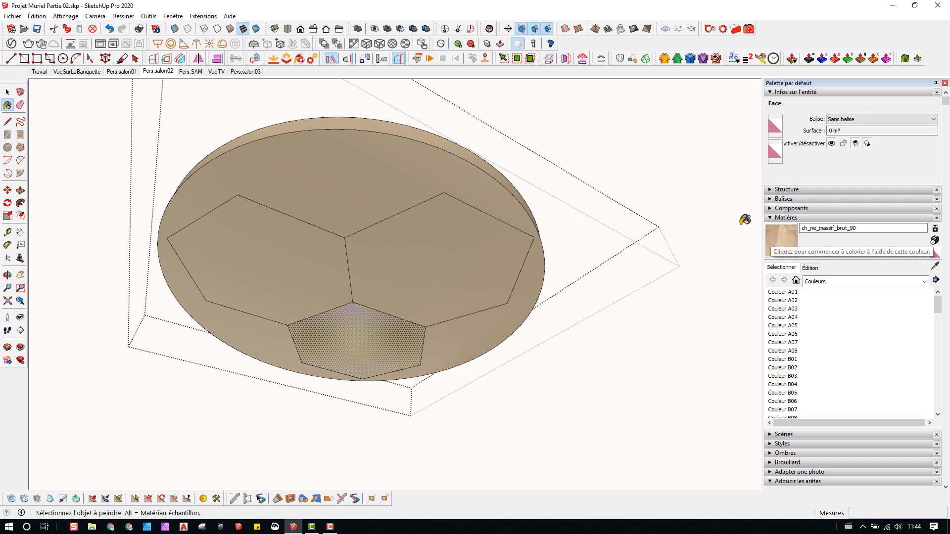
Step: Compare the lens with the surrounding model shown and hidden, and close the nested lens and spot editing
key("i")
scroll(498, 380, "down", 3)
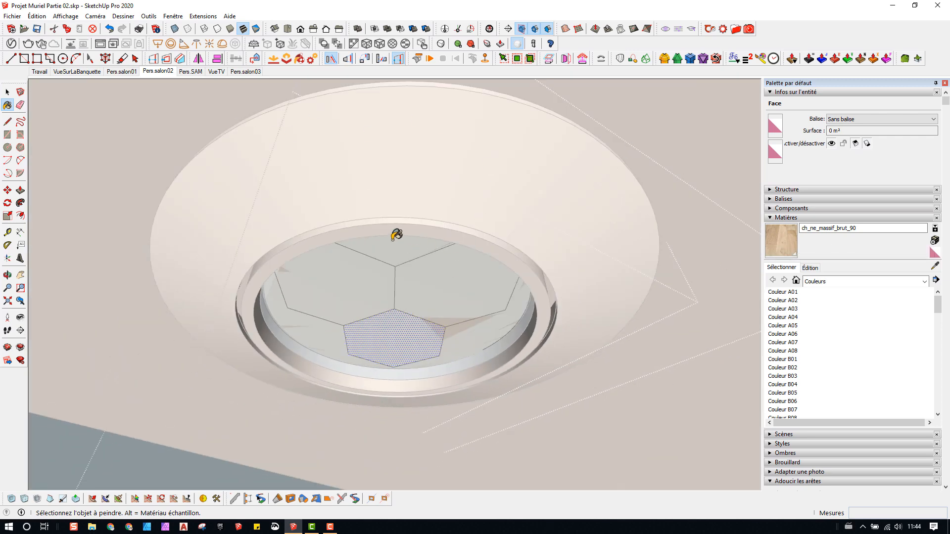
scroll(393, 239, "up", 1)
key("i")
scroll(392, 239, "up", 2)
key("space")
key("Escape")
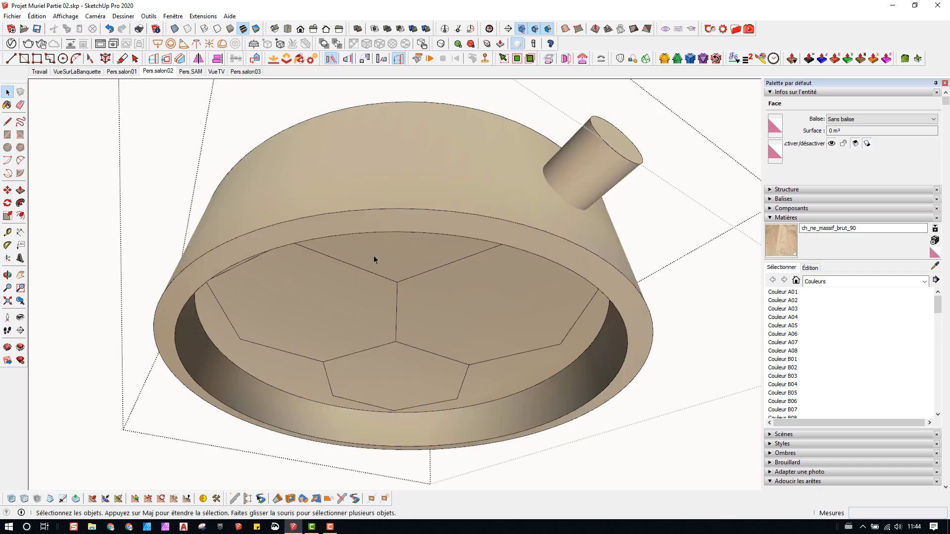
scroll(378, 251, "down", 2)
key("Escape")
key("Escape")
key("Escape")
scroll(388, 246, "down", 2)
scroll(388, 246, "down", 3)
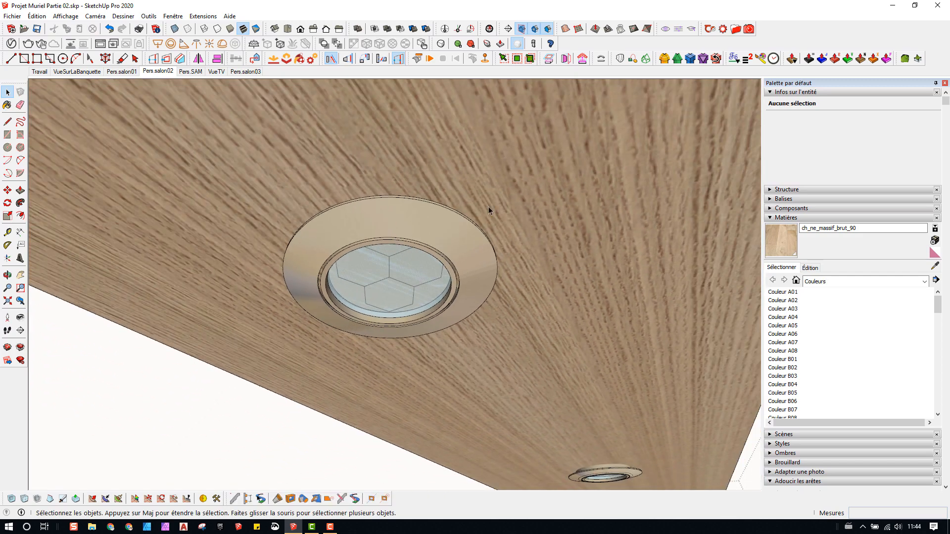
scroll(489, 206, "down", 3)
Step: Examine the wooden panel holding the spots, inspecting its inner geometry and the material assigned to the bandeauBancSAM component
left_click(510, 191)
middle_click_drag(510, 191, 316, 185)
scroll(333, 207, "down", 3)
scroll(333, 205, "down", 3)
double_click(315, 185)
triple_click(316, 185)
key("Escape")
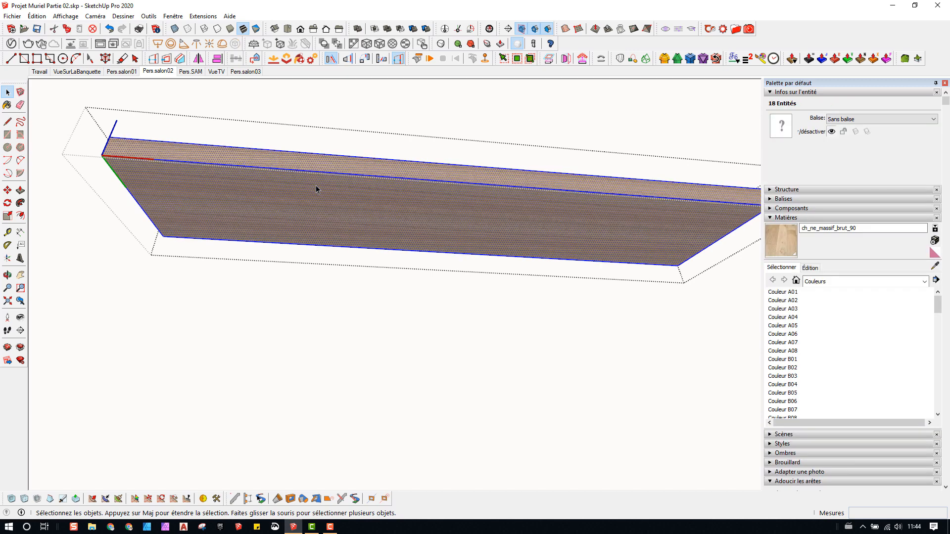
key("Escape")
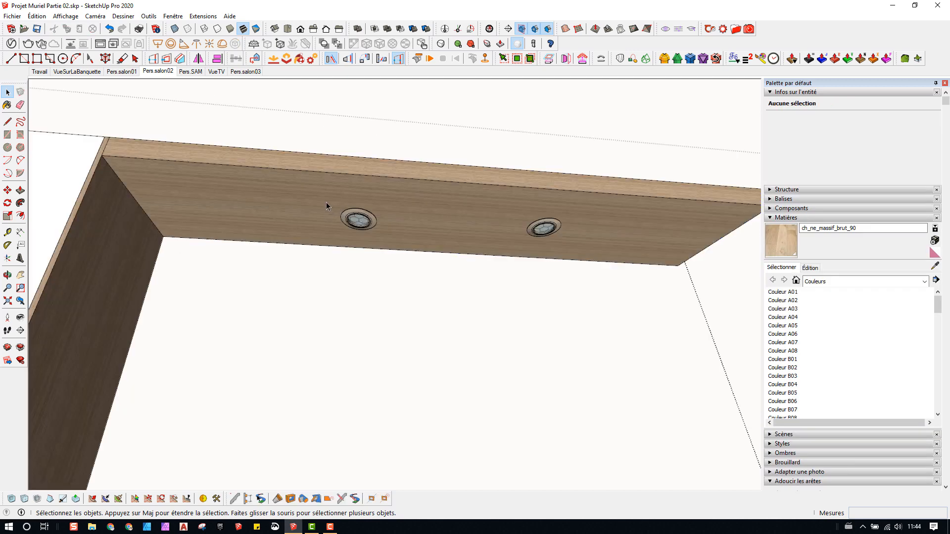
key("b")
key("space")
left_click(292, 192)
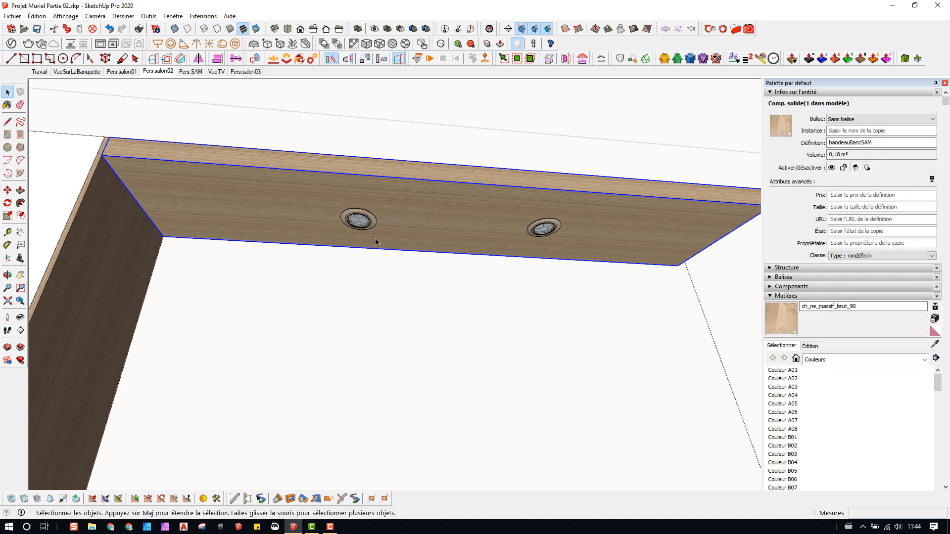
Step: Reopen the BanquetteSurMesure group and reset its first Spot#1 component to the default material
key("Escape")
left_click(368, 216)
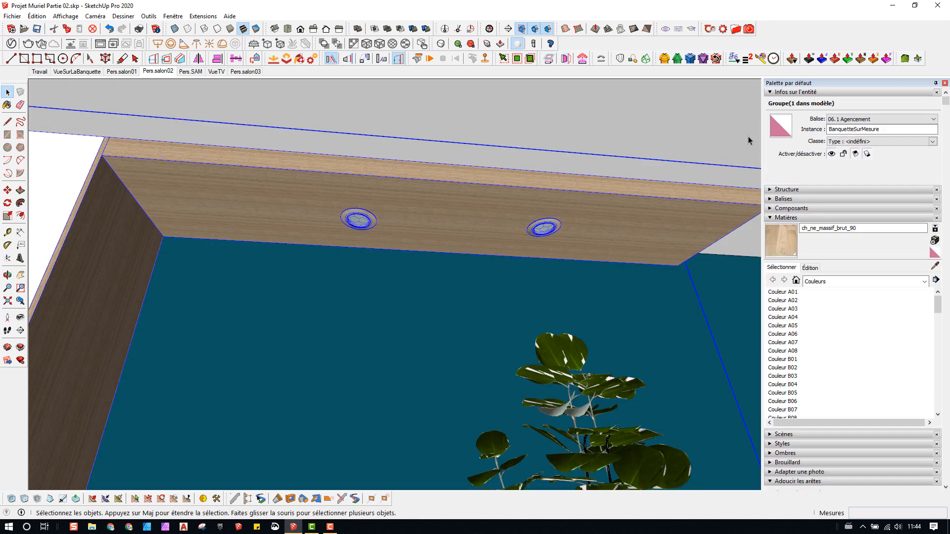
double_click(358, 219)
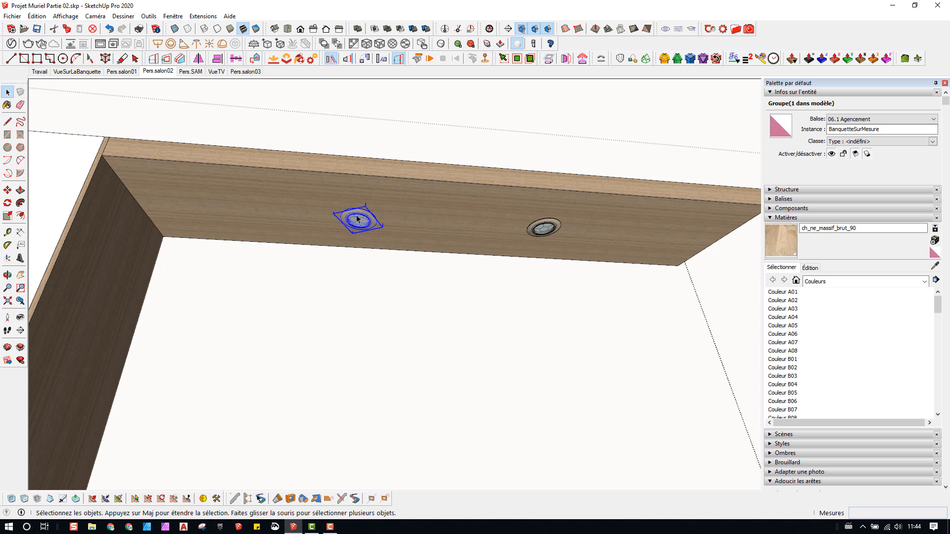
left_click(357, 219)
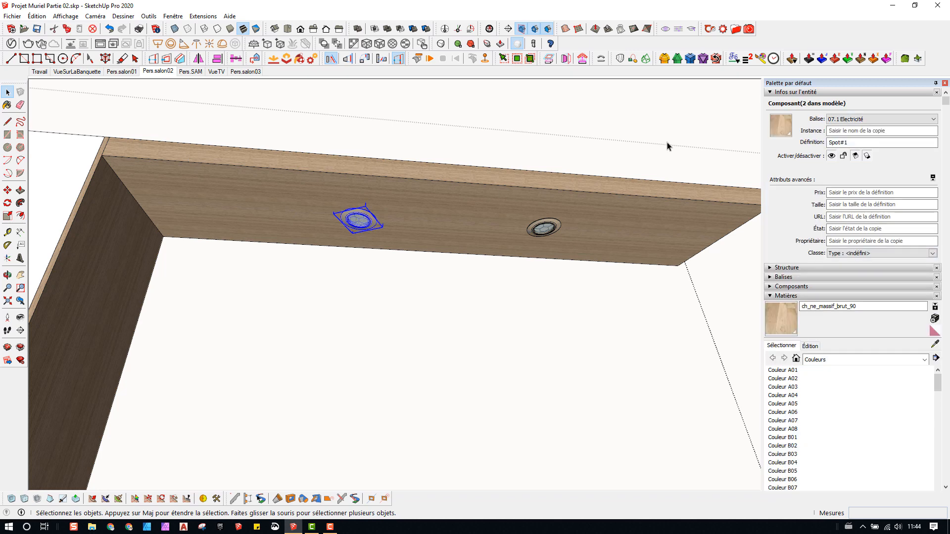
left_click(781, 135)
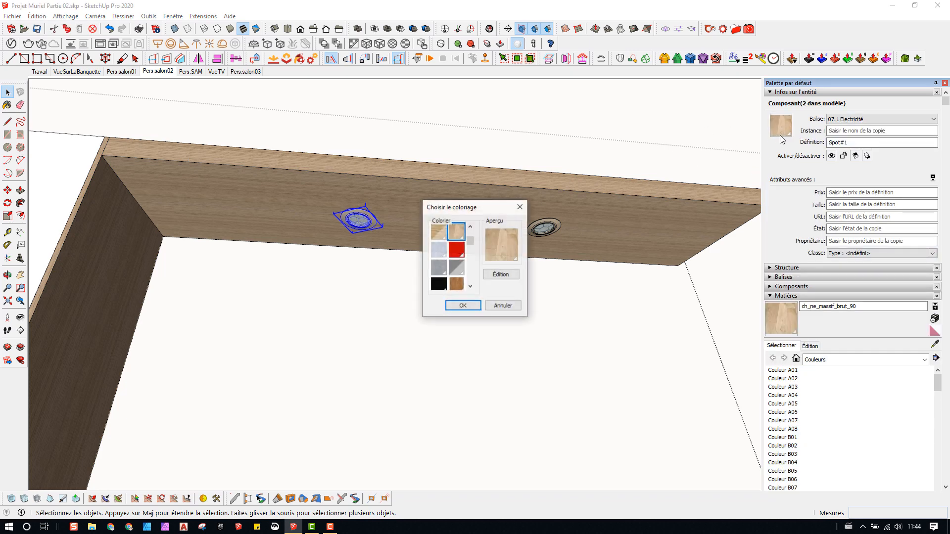
scroll(453, 252, "up", 2)
left_click(442, 235)
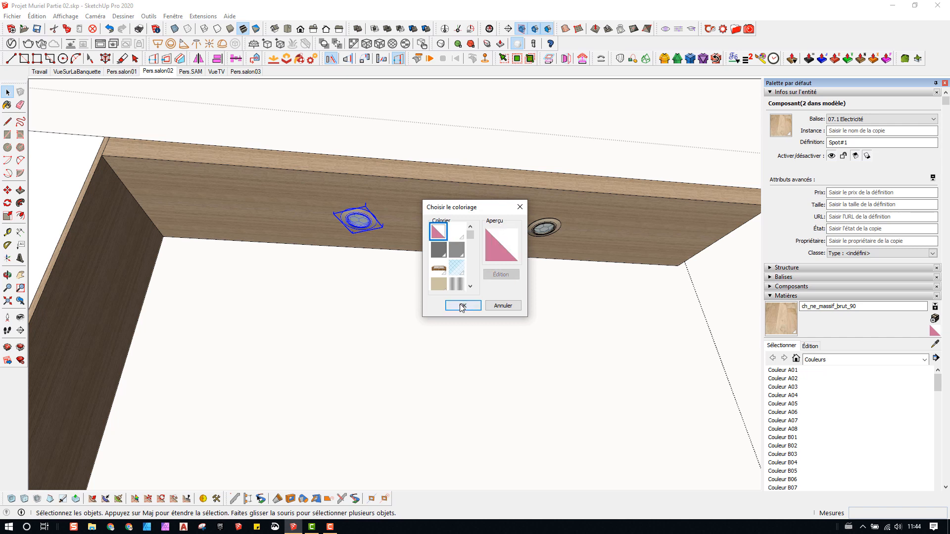
left_click(461, 305)
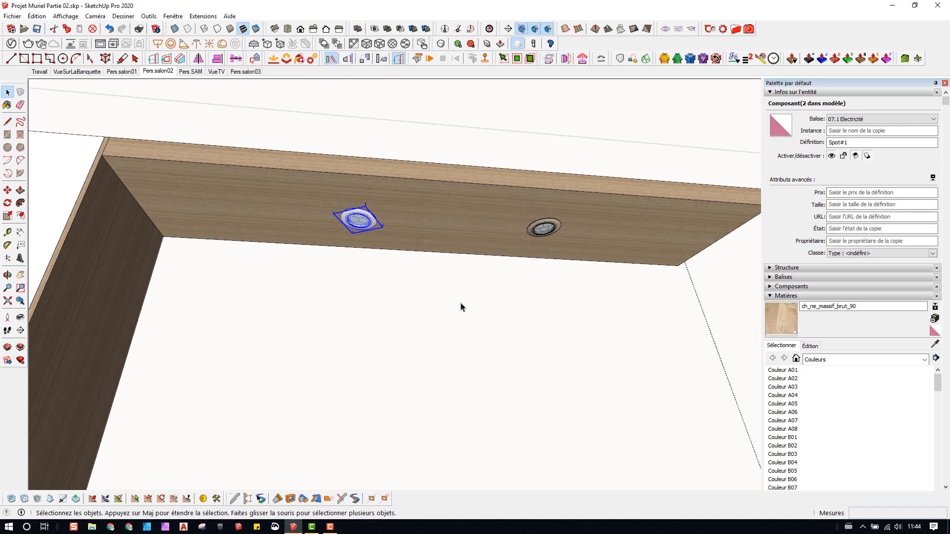
Step: Reset the second Spot#1 component on the panel to the default material
left_click(781, 137)
scroll(447, 258, "up", 5)
left_click(439, 231)
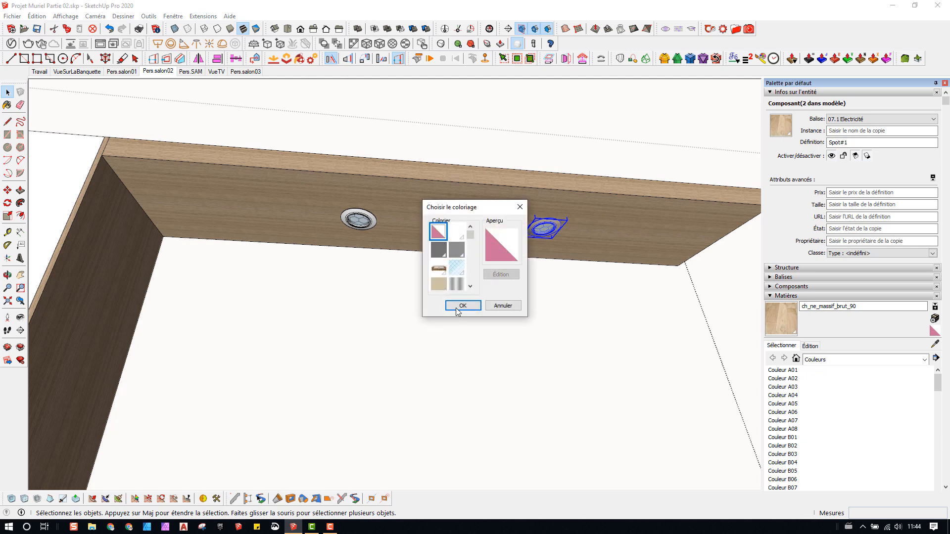
left_click(456, 308)
Step: Open the first spot component for editing and examine its ring housing from above
scroll(347, 235, "up", 5)
middle_click_drag(348, 228, 577, 271)
mouse_move(445, 229)
middle_mouse_down()
mouse_move(515, 264)
mouse_move(500, 242)
middle_mouse_up()
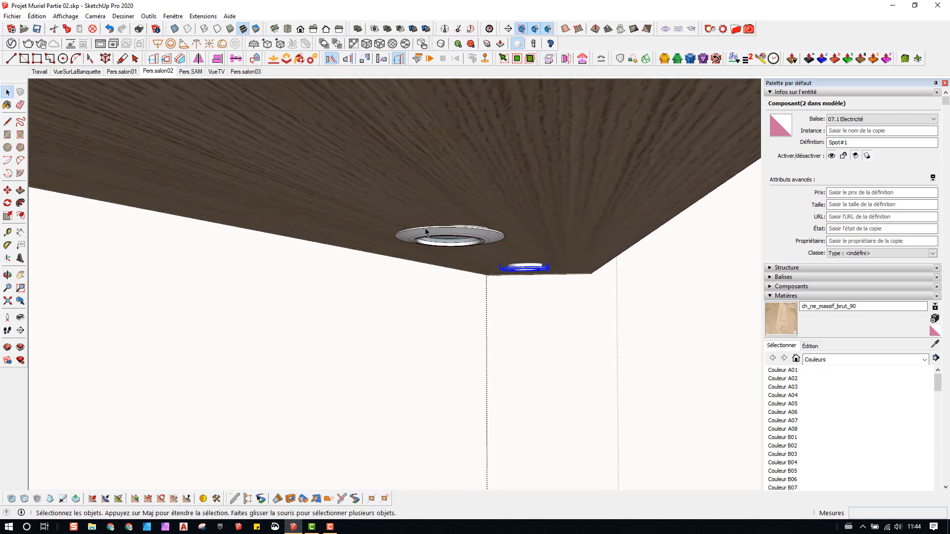
left_click(487, 239)
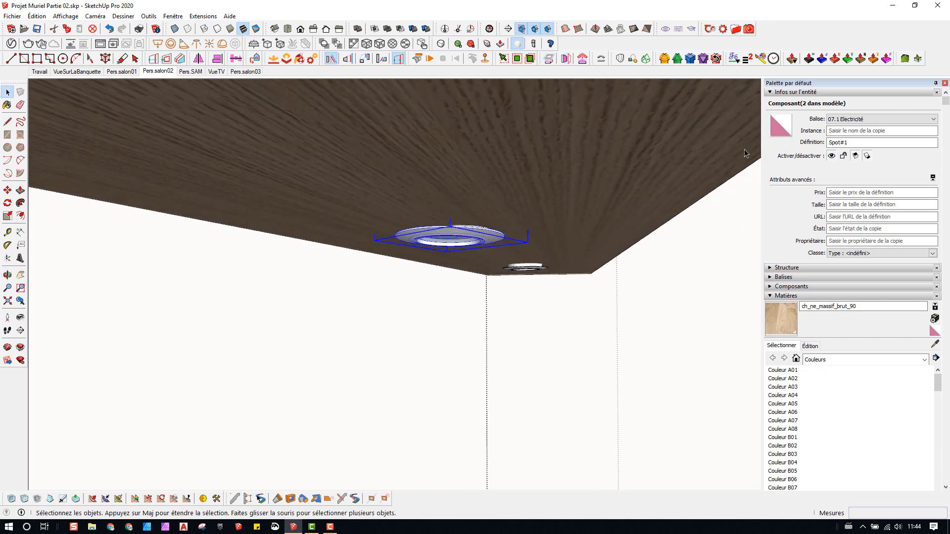
middle_click_drag(494, 353, 632, 414)
scroll(496, 295, "up", 4)
double_click(521, 302)
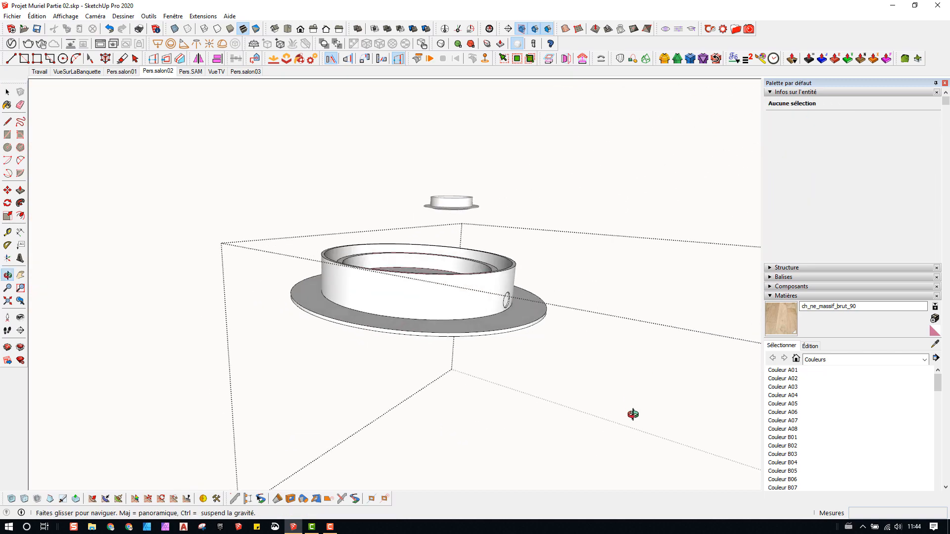
scroll(492, 257, "up", 3)
middle_click_drag(492, 257, 495, 451)
scroll(490, 438, "up", 4)
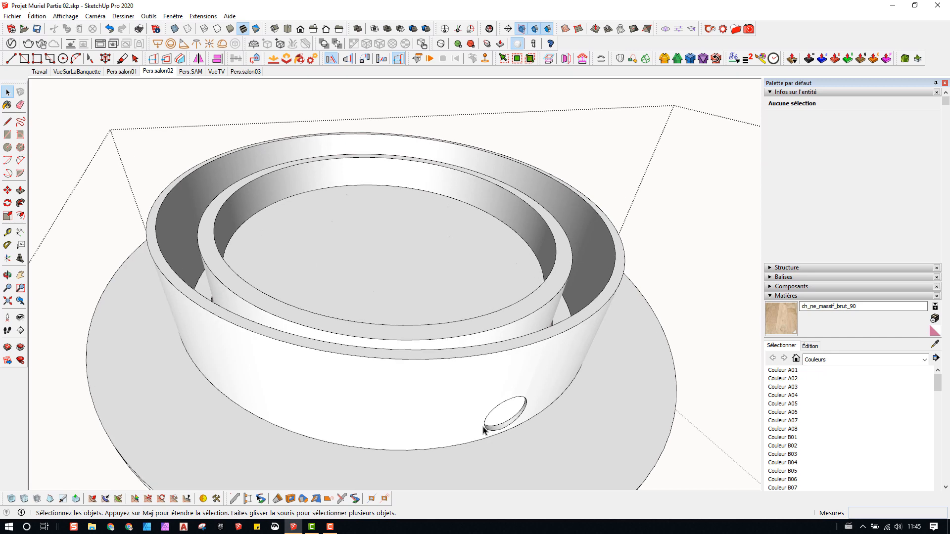
Step: Inspect the outer ring group around its small side hole, close the spot's editing and examine how it sits inside the panel
left_click(487, 432)
scroll(486, 431, "up", 2)
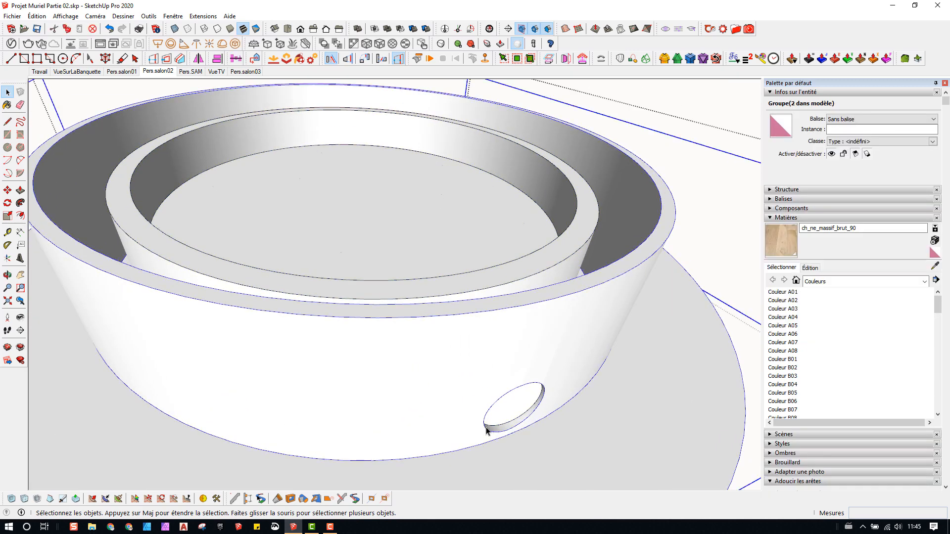
double_click(488, 432)
left_click(488, 432)
middle_click_drag(487, 432, 422, 280)
scroll(548, 399, "down", 3)
key("Escape")
key("Escape")
scroll(528, 388, "down", 2)
scroll(436, 397, "down", 2)
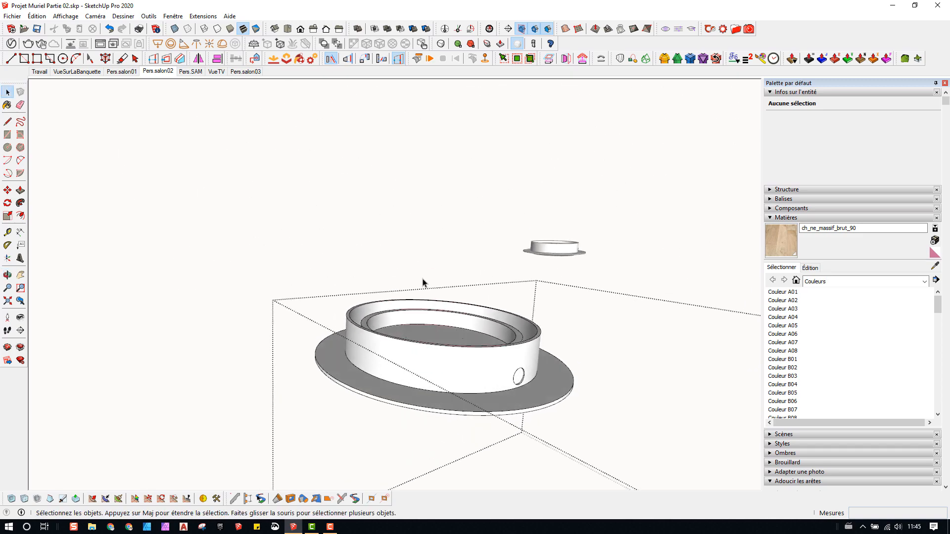
key("Escape")
middle_click_drag(486, 402, 460, 399)
scroll(534, 380, "up", 2)
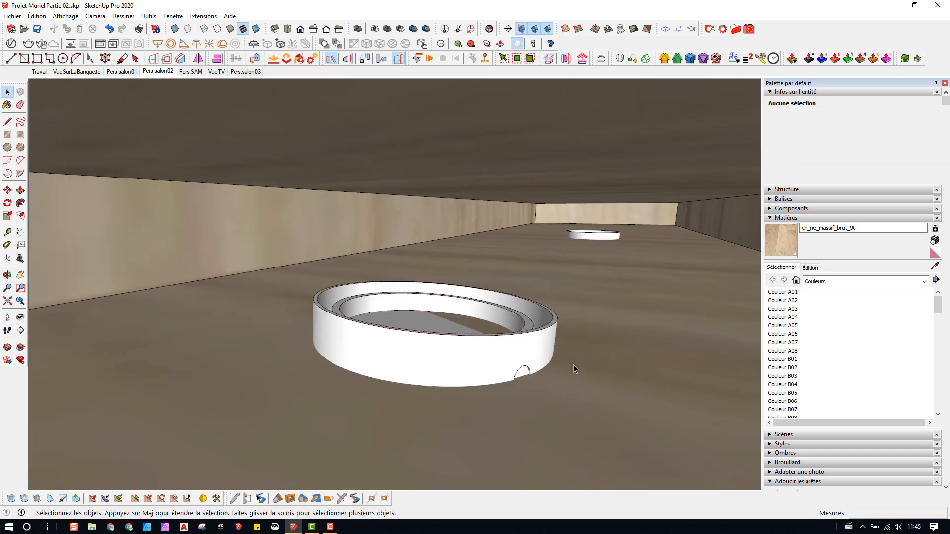
Step: Rotate the first spot with the Move tool to an angle of 0,0 so its flange is level with the panel's underside
middle_click_drag(566, 373, 552, 248)
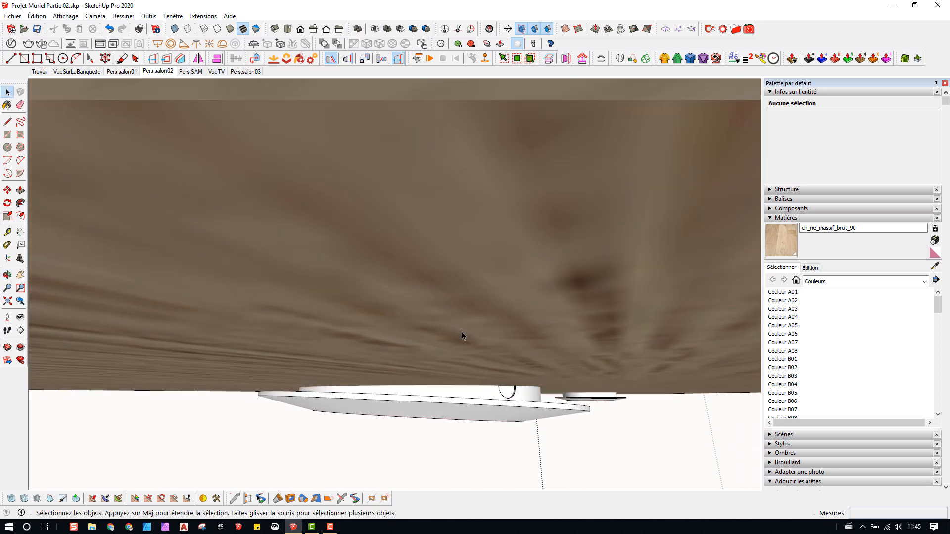
left_click(454, 408)
key("m")
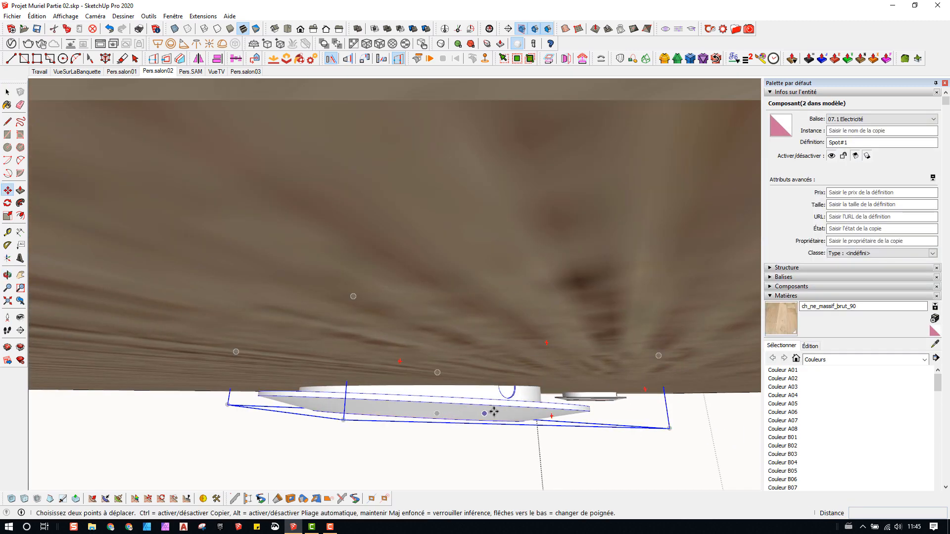
left_click(644, 389)
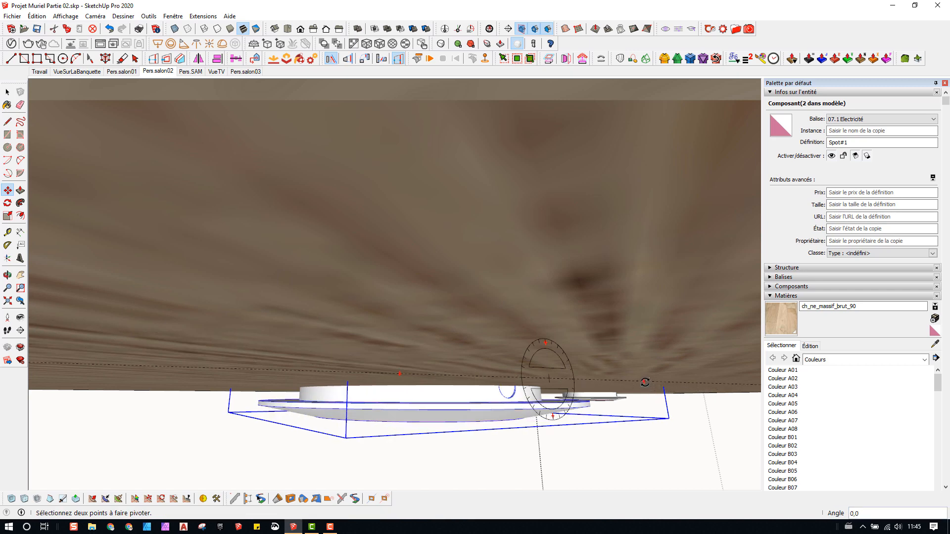
left_click(579, 382)
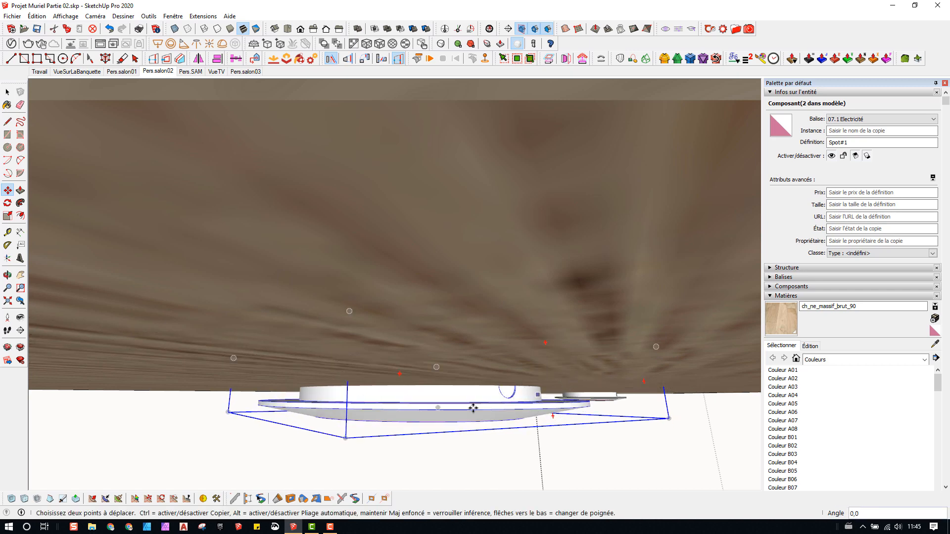
middle_click_drag(449, 408, 293, 432)
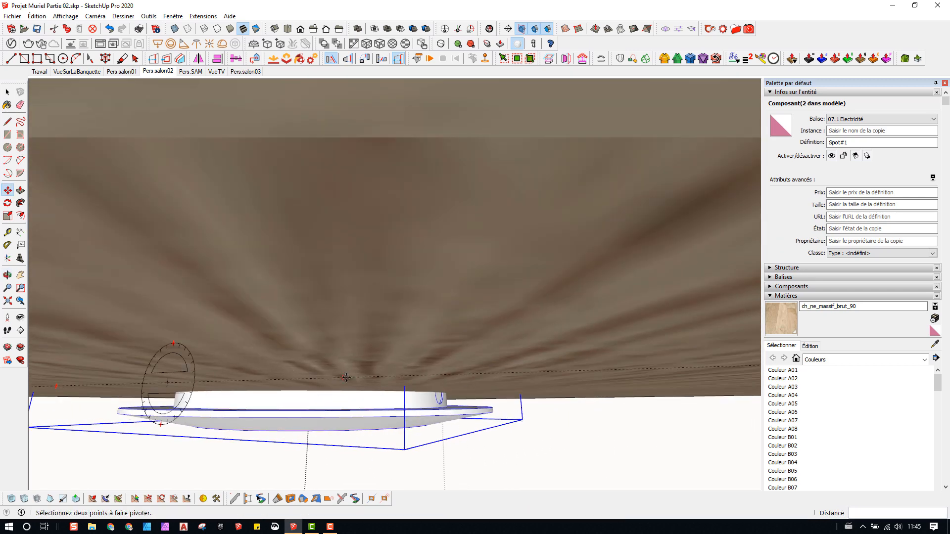
middle_click_drag(367, 402, 449, 434)
Step: Move the first spot upward along the blue axis to seat its flange against the panel's underside
left_click(454, 406)
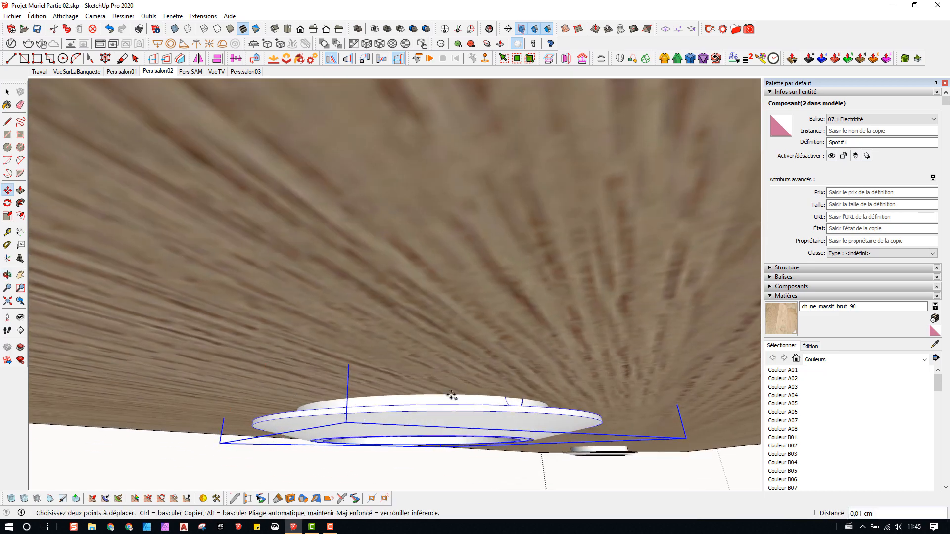
key("Up")
left_click(451, 387)
middle_click_drag(477, 448, 470, 388)
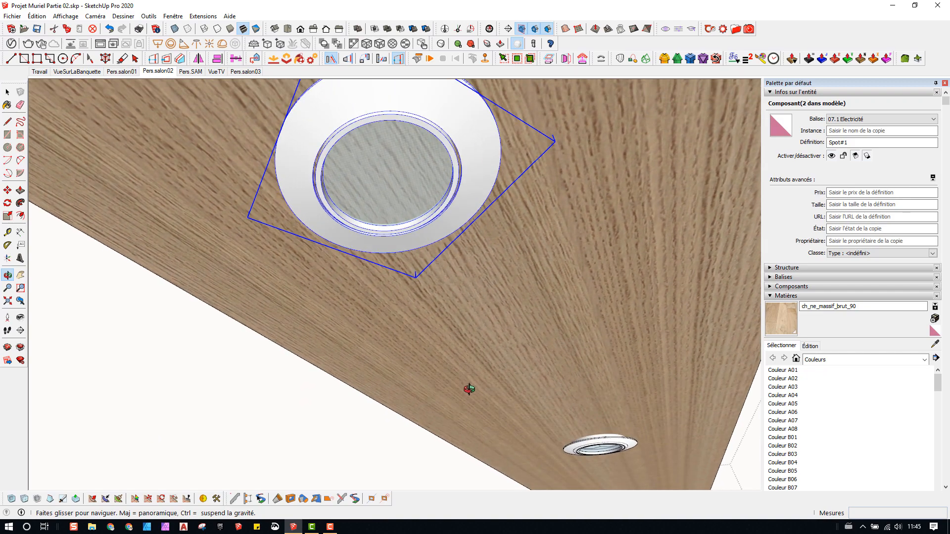
Step: Rotate the first spot in the plane of the panel to an angle of -90° to align its bounding box with the panel
scroll(370, 215, "down", 2)
middle_click_drag(369, 215, 204, 223)
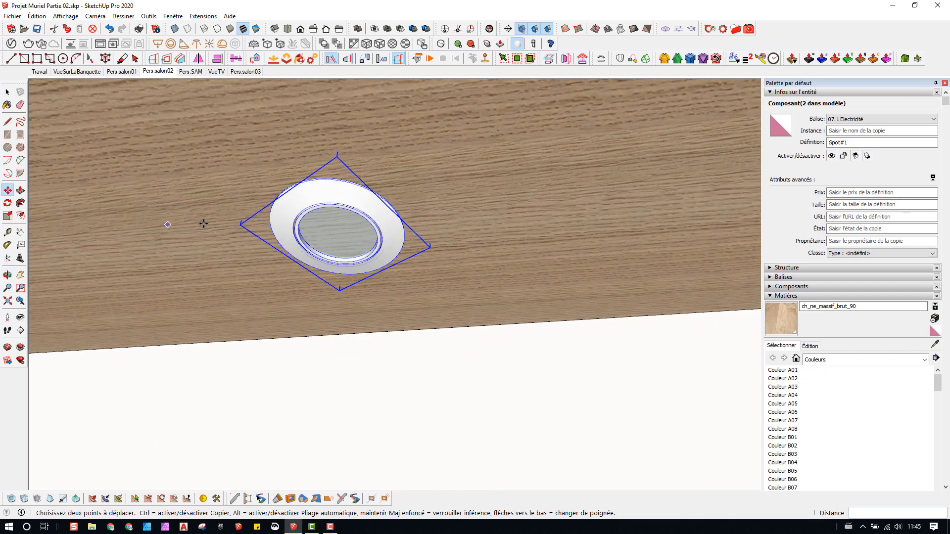
scroll(223, 223, "down", 5)
middle_click_drag(269, 242, 367, 279, "shift")
scroll(370, 278, "up", 4)
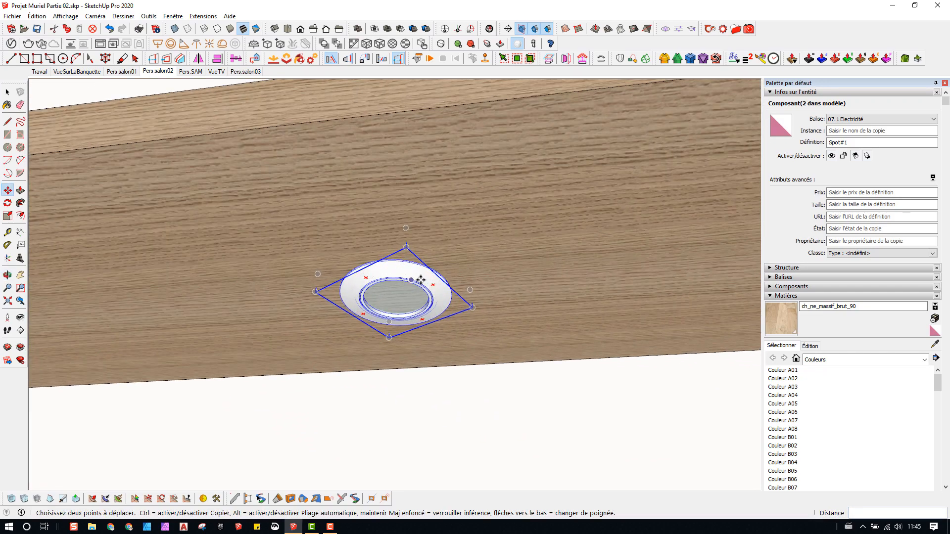
left_click(434, 285)
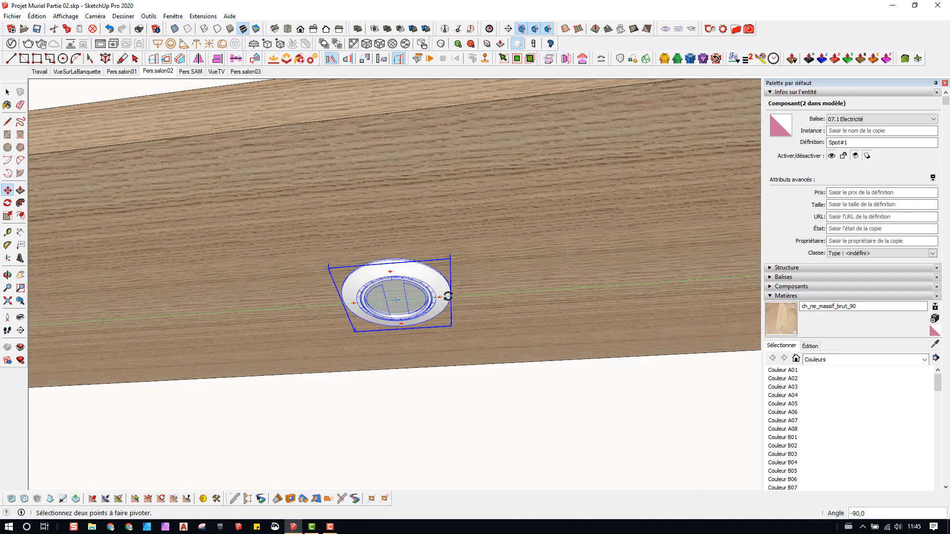
left_click(448, 295)
scroll(448, 297, "down", 3)
scroll(448, 296, "down", 3)
Step: Rotate the second spot so it is level and square with the wooden panel, its flange against the underside
key("space")
left_click(644, 277)
scroll(694, 283, "up", 7)
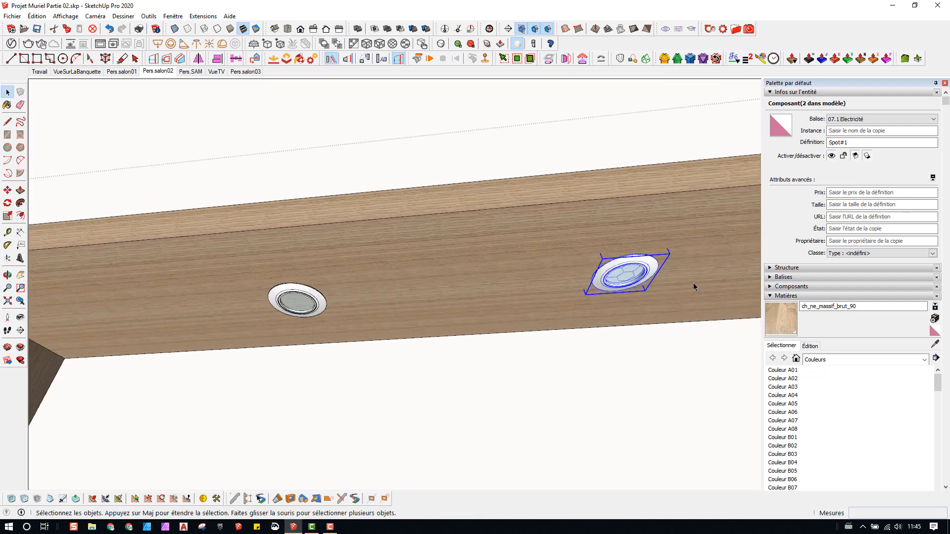
key("m")
middle_click_drag(535, 253, 575, 352)
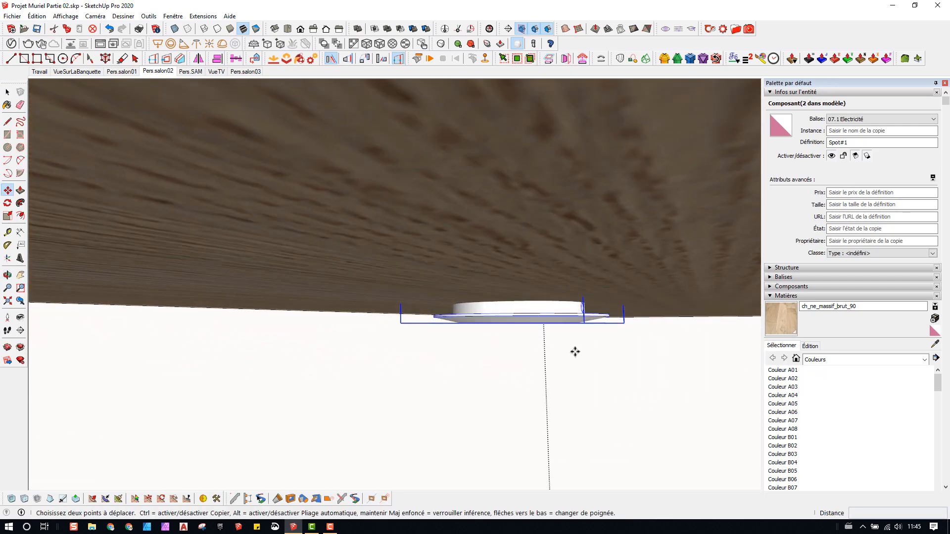
middle_click_drag(522, 313, 405, 248)
middle_click_drag(584, 261, 528, 249)
key("q")
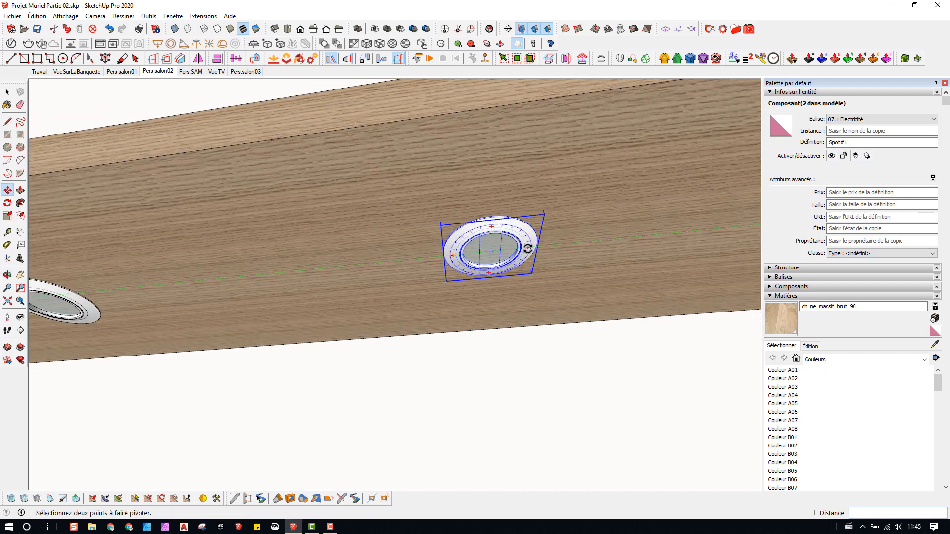
scroll(530, 251, "down", 3)
key("space")
mouse_move(388, 259)
middle_mouse_down()
mouse_move(323, 140)
mouse_move(412, 156)
mouse_move(386, 235)
mouse_move(410, 235)
mouse_move(399, 274)
middle_mouse_up()
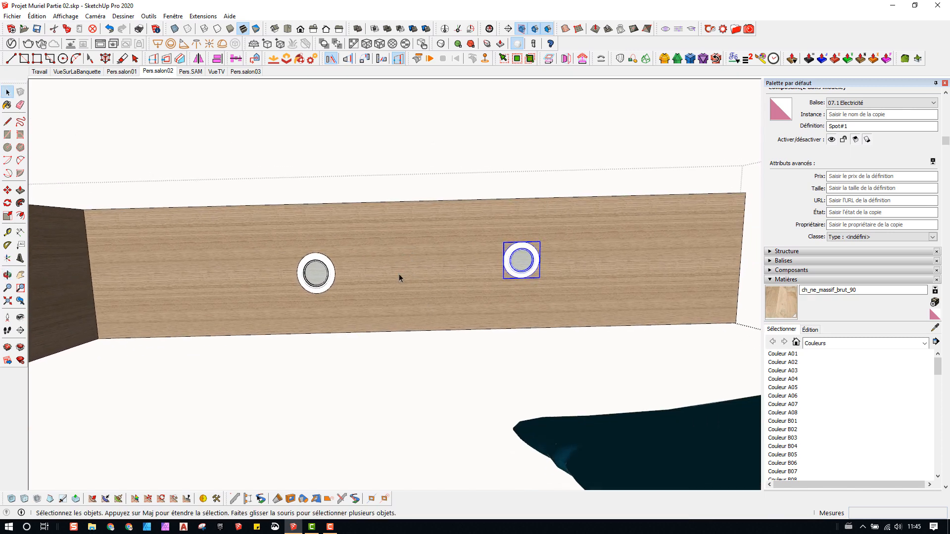
Step: Add a lengthwise guide line through the midpoint of the panel's short edge, parallel to its long edge
key("t")
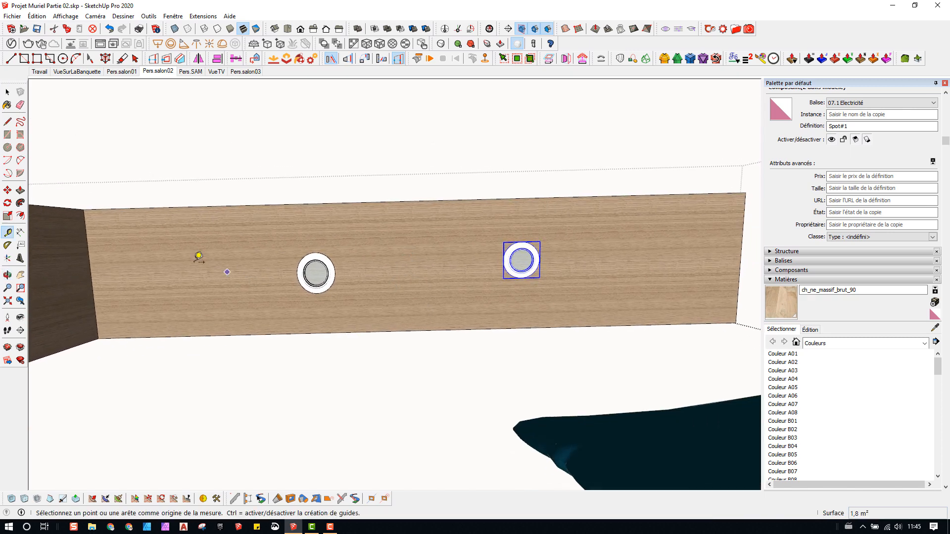
left_click(140, 208)
left_click(92, 274)
key("space")
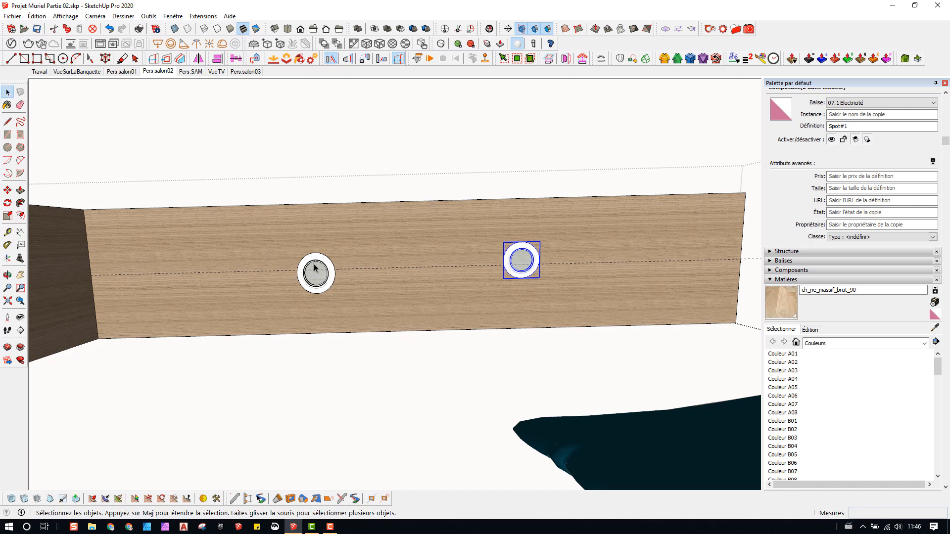
left_click(87, 230)
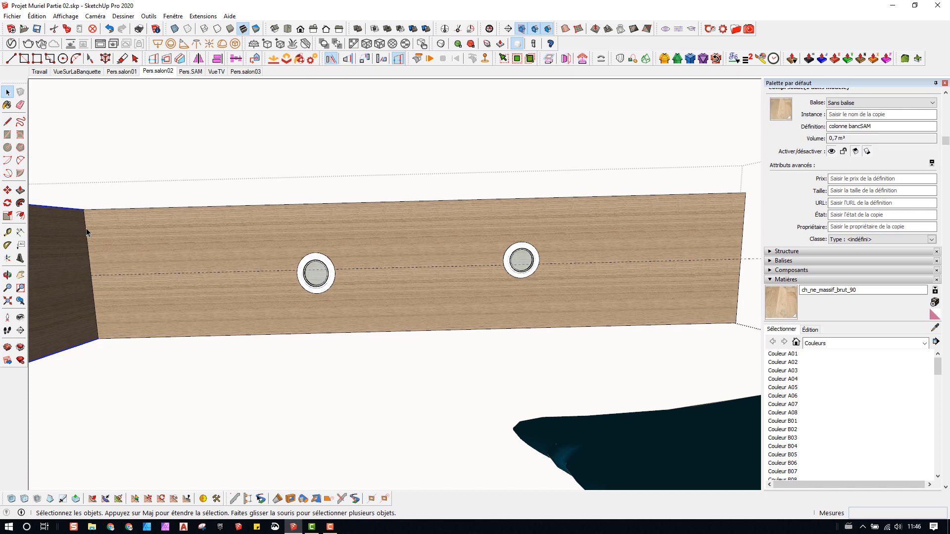
double_click(87, 230)
key("Escape")
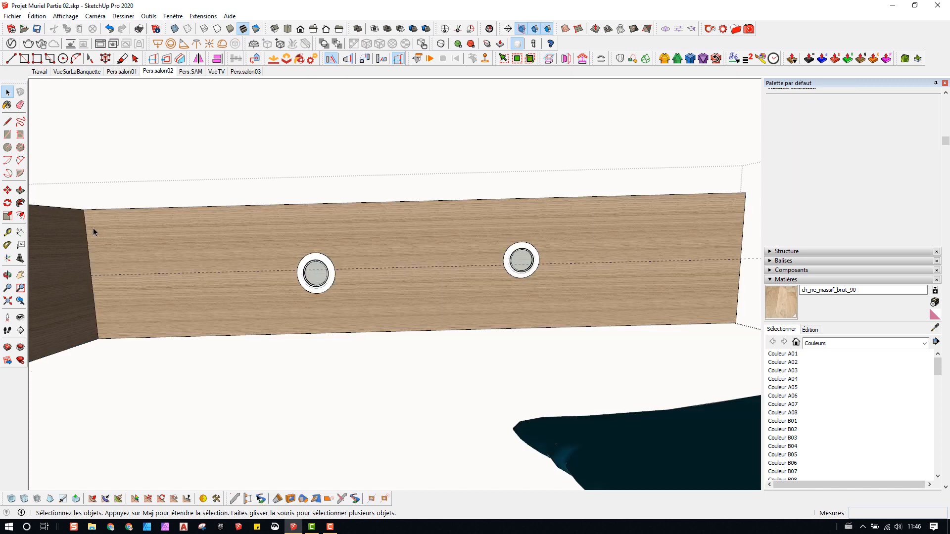
Step: Add a guide along the panel's short edge and copy it to the opposite end, dividing the distance with /3
double_click(86, 225)
key("space")
left_click(82, 199)
key("m")
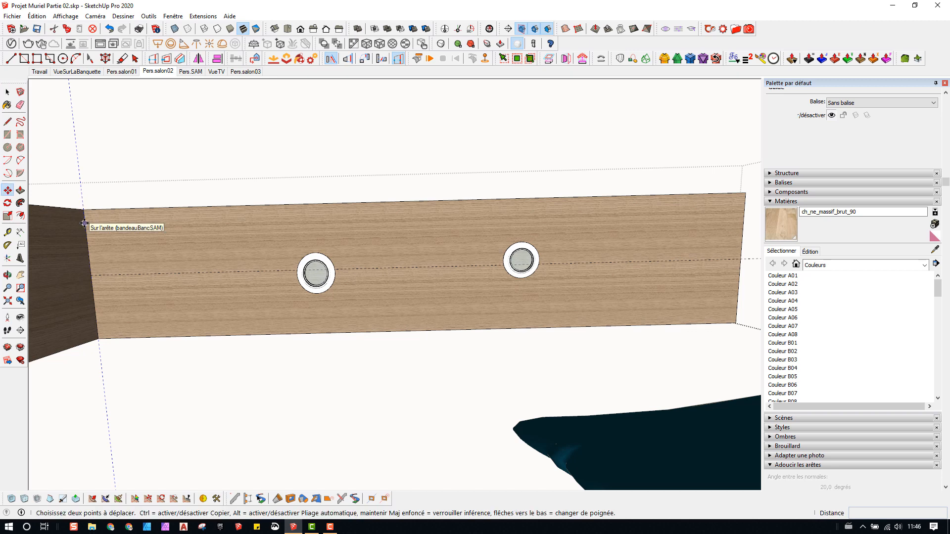
left_click(84, 223)
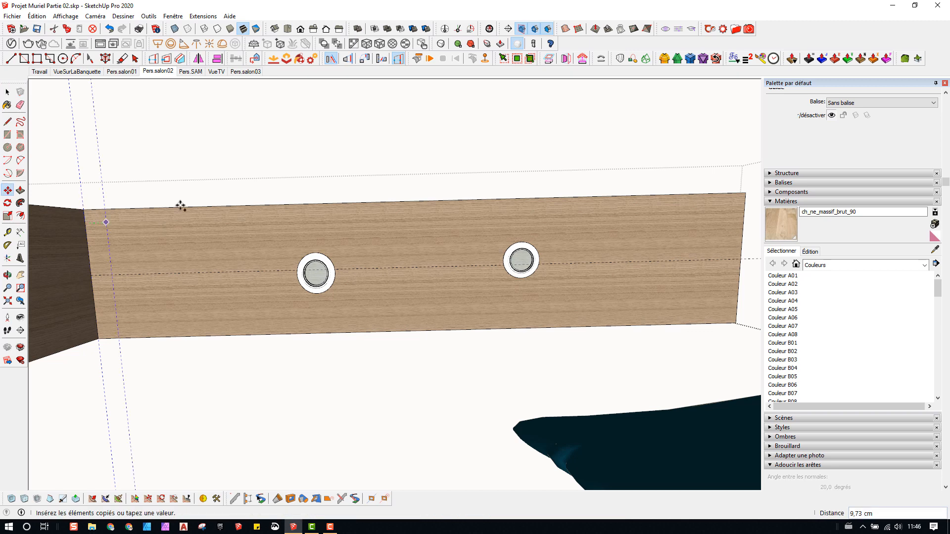
left_click(743, 206)
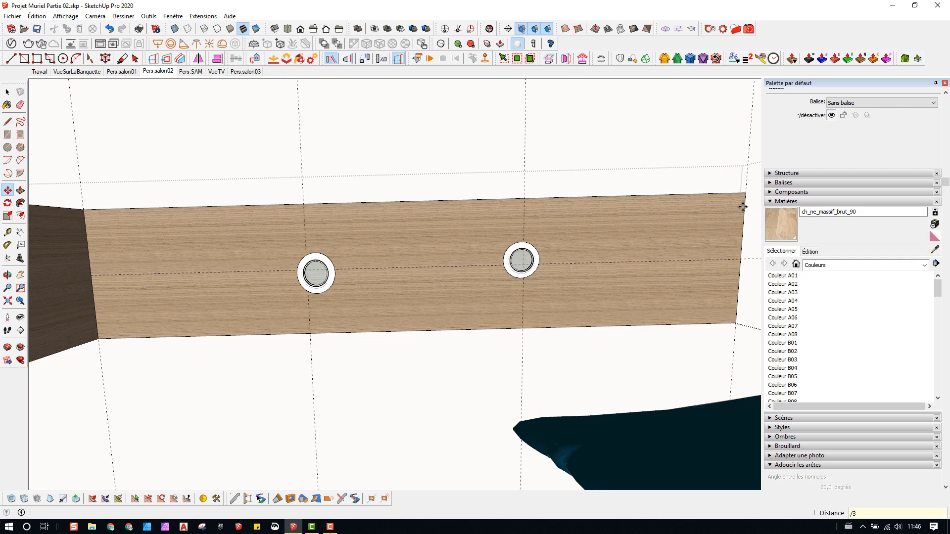
type("/3")
key("Return")
key("space")
Step: Examine the spots against the guides, then open one spot and its nested group to inspect the ring and glass
scroll(516, 243, "up", 3)
left_click(521, 251)
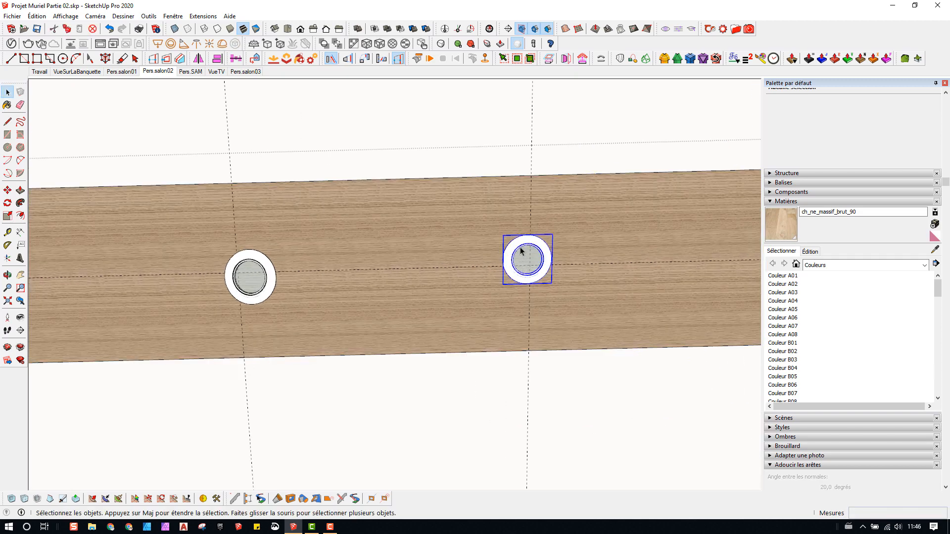
middle_click_drag(521, 251, 454, 269)
scroll(420, 213, "up", 3)
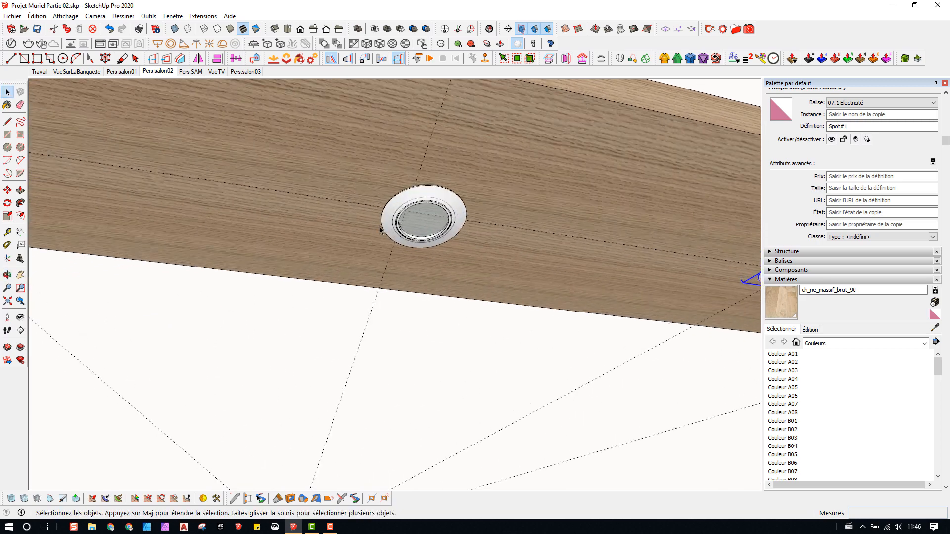
middle_click_drag(380, 226, 437, 206)
scroll(405, 223, "up", 3)
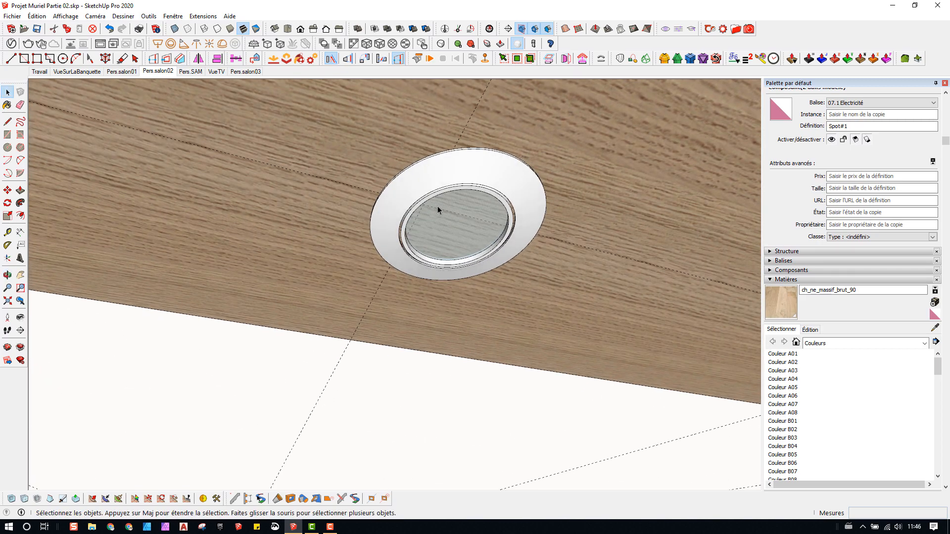
double_click(426, 214)
scroll(438, 217, "up", 2)
scroll(437, 218, "up", 1)
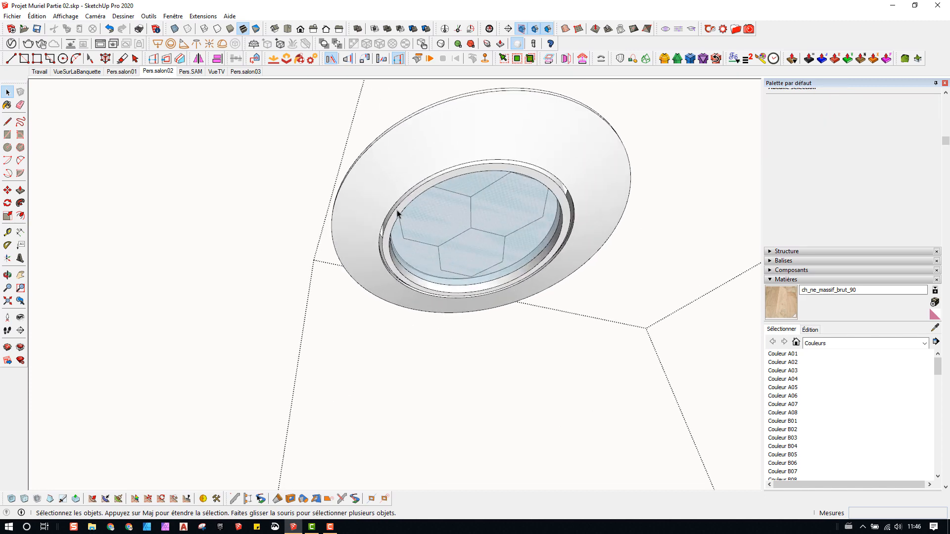
key("Escape")
double_click(390, 216)
middle_click_drag(464, 221, 491, 233)
left_click(595, 247)
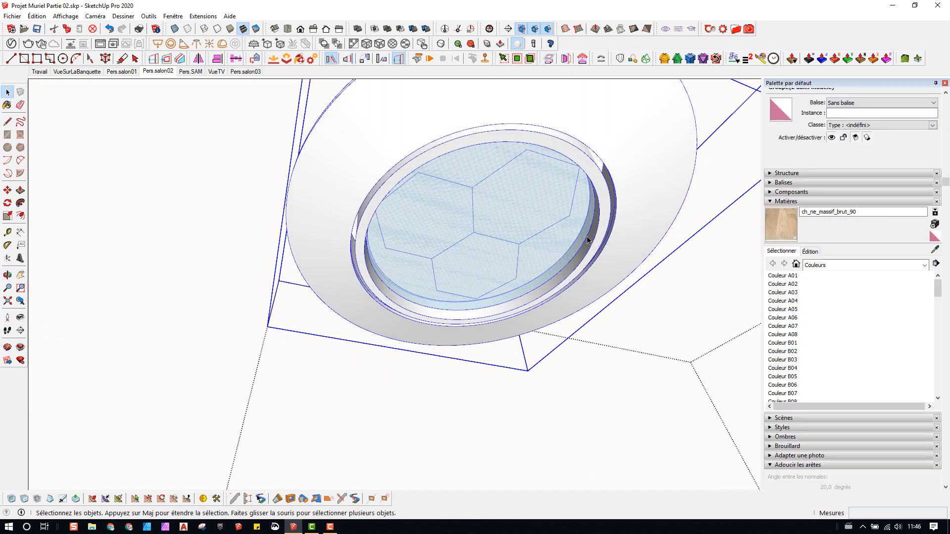
double_click(586, 236)
middle_click_drag(586, 236, 762, 243)
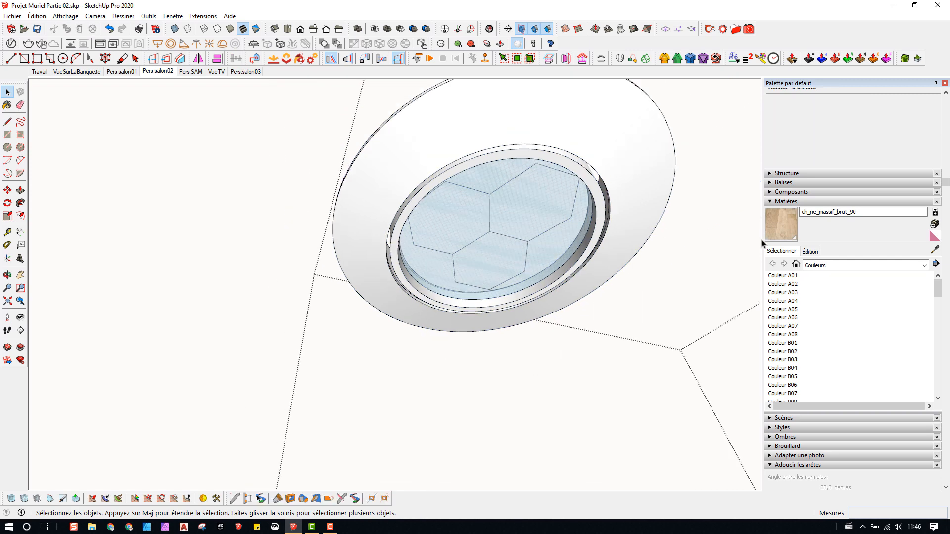
Step: Close the spot's editing, reveal the model hierarchy and expand the selected Spot#1 down to its nested groups
left_click(778, 202)
left_click(785, 192)
key("Escape")
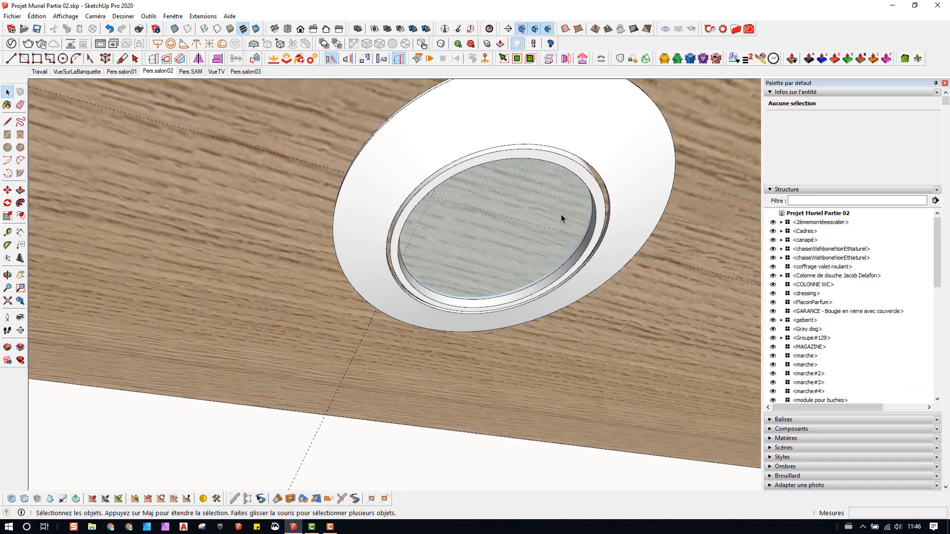
left_click(572, 184)
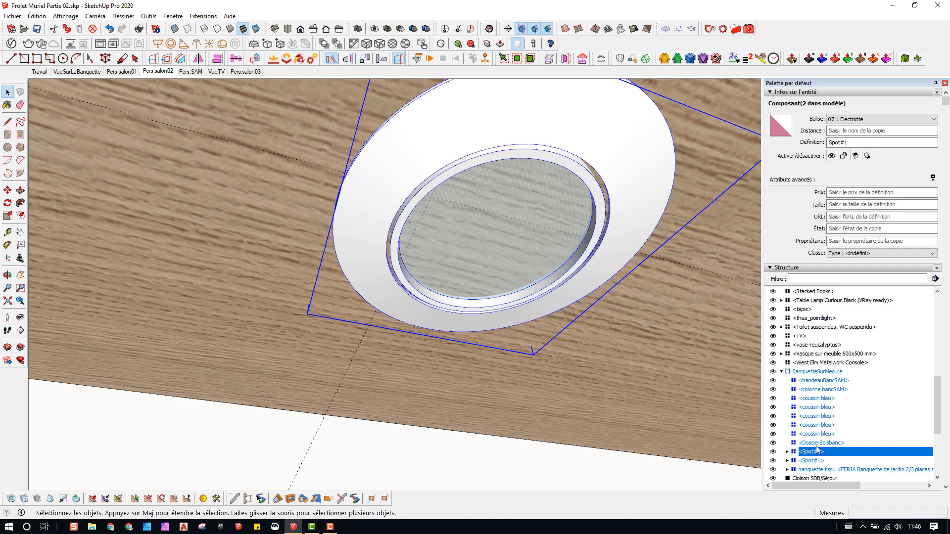
scroll(816, 445, "down", 1)
left_click(787, 425)
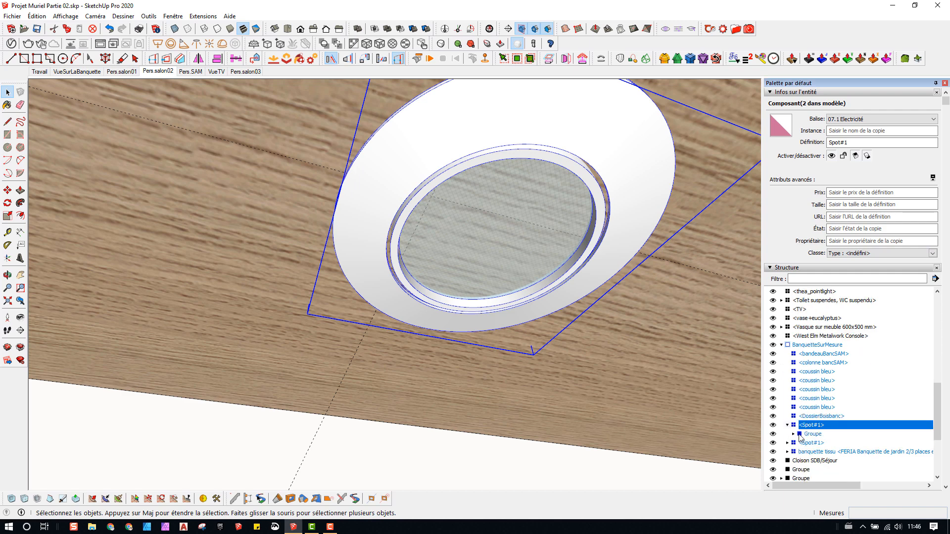
left_click(793, 434)
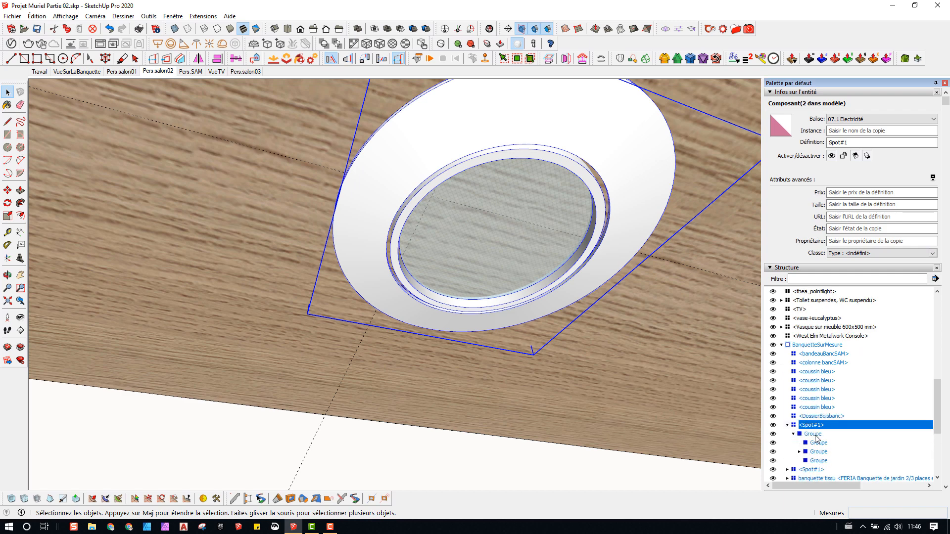
Step: Explode the outer group inside Spot#1 so its three subgroups sit directly in the component
left_click(814, 434)
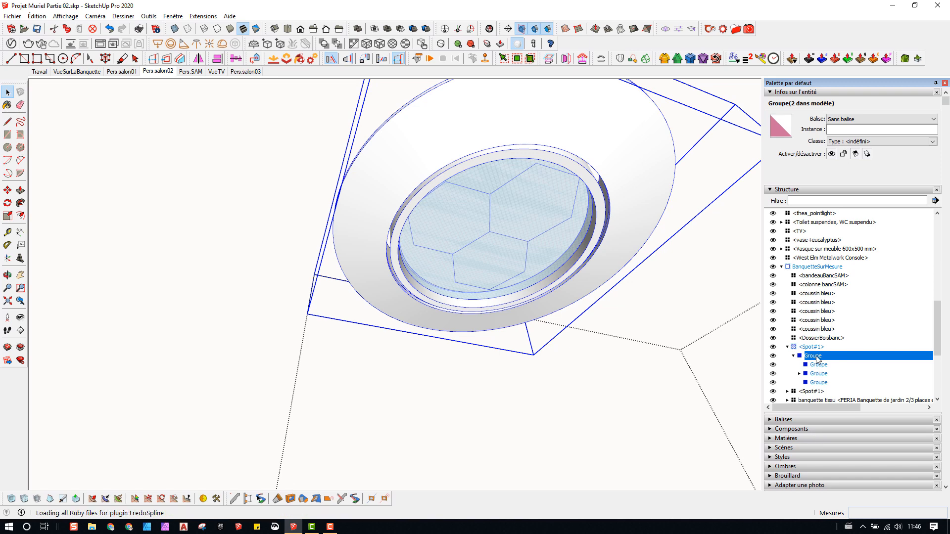
right_click(817, 358)
left_click(844, 82)
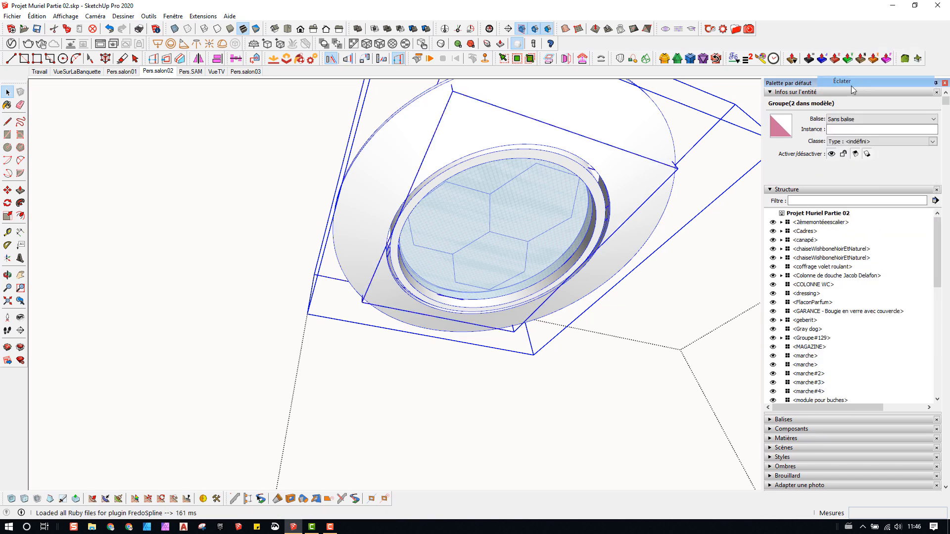
scroll(555, 272, "down", 1)
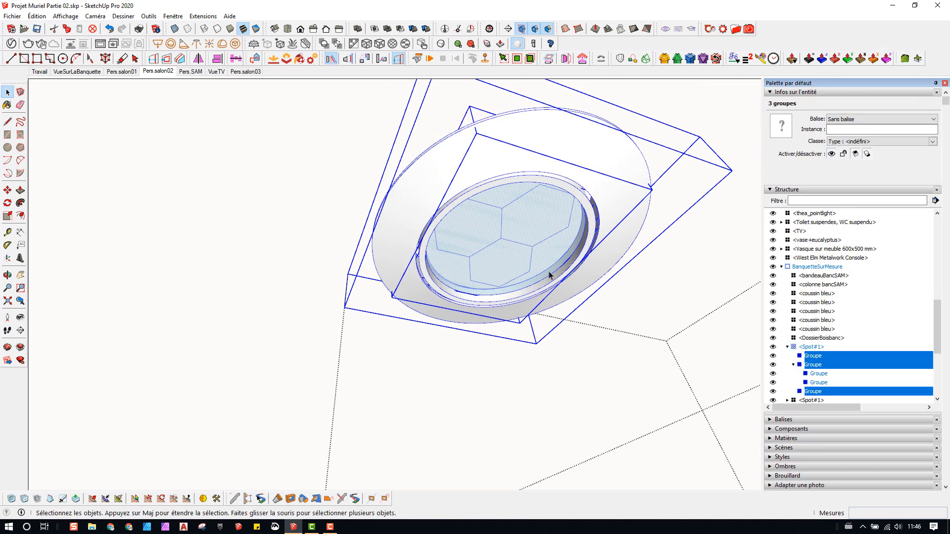
middle_click_drag(549, 272, 534, 292)
scroll(561, 302, "down", 2)
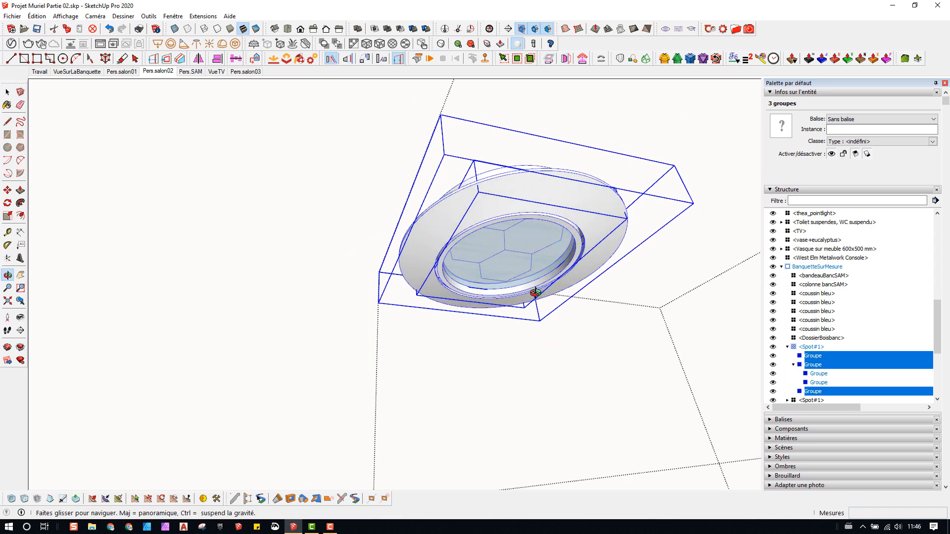
Step: Select the bandeauBancSAM panel, the Spot#1 component and its first subgroup in turn to identify each part
left_click(808, 350)
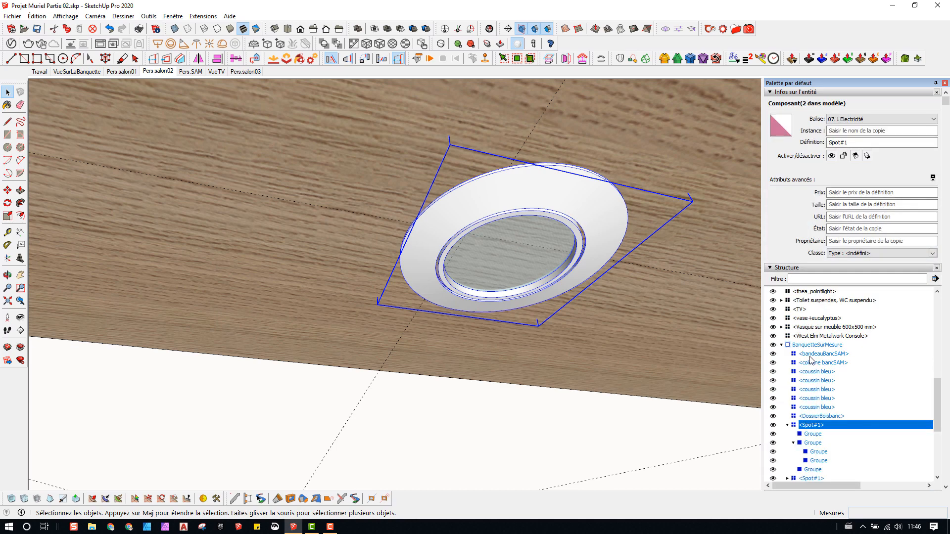
left_click(809, 355)
middle_click_drag(537, 348, 573, 279)
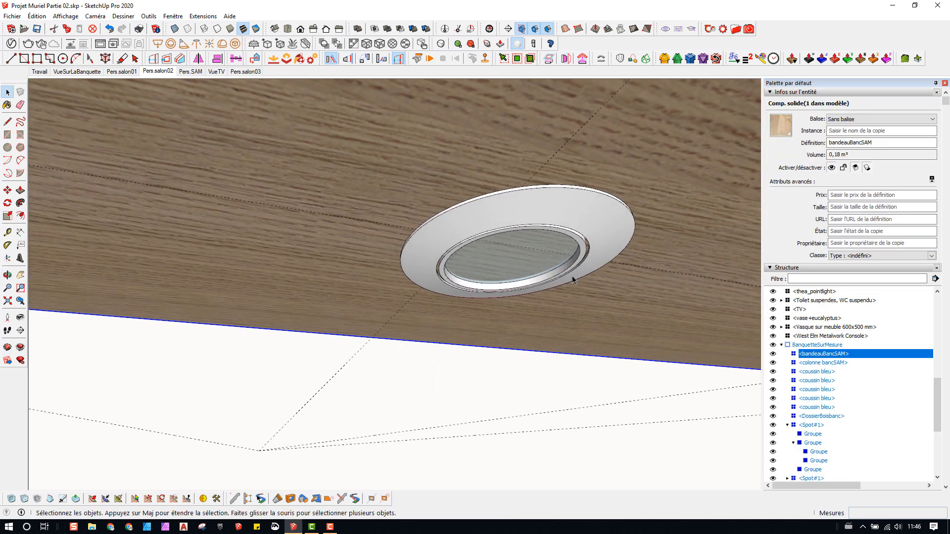
left_click(817, 424)
left_click(813, 435)
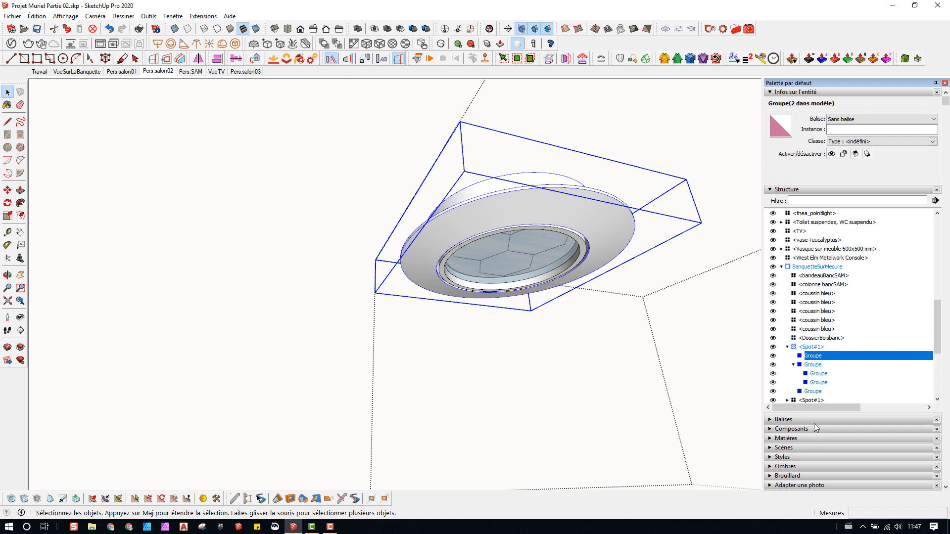
Step: Try deleting the spot's inner ring group and its outer ring group separately, undoing each deletion
left_click(811, 365)
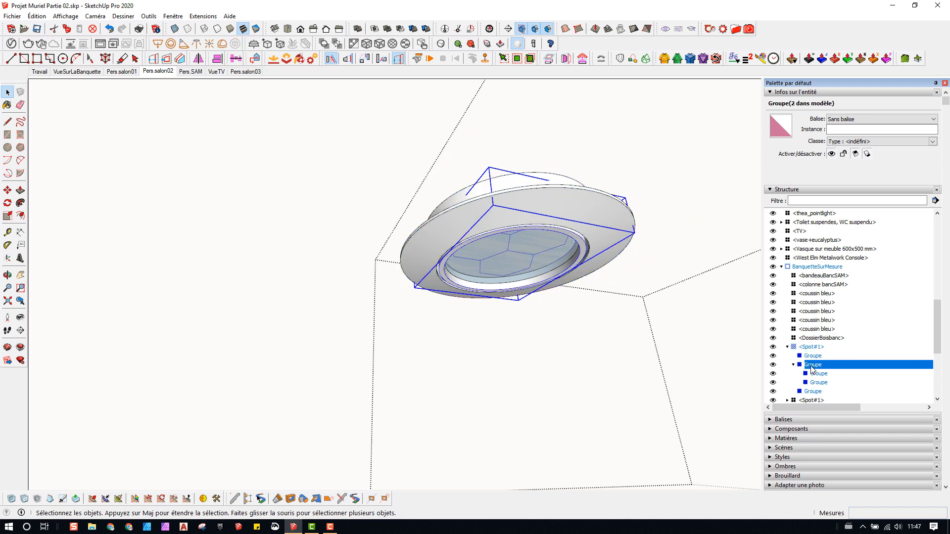
left_click(551, 328)
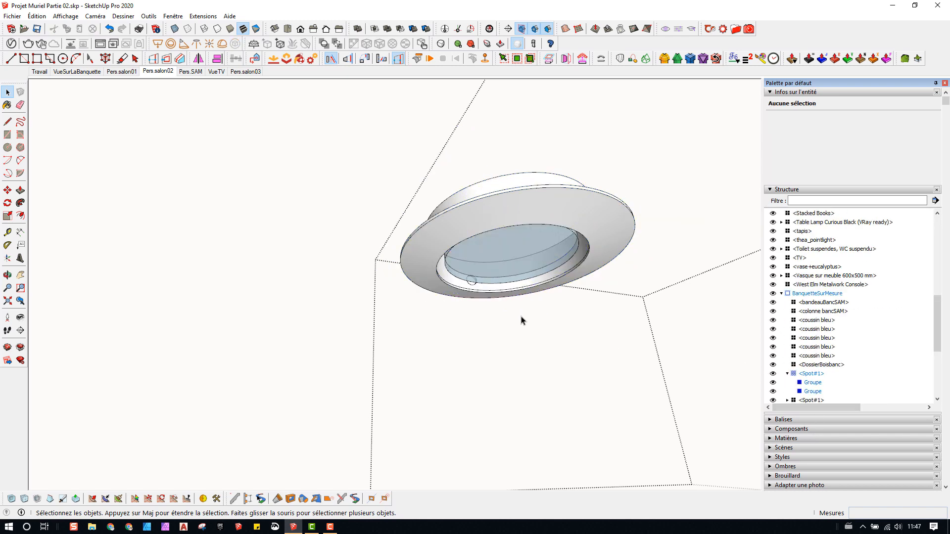
key("ctrl+z")
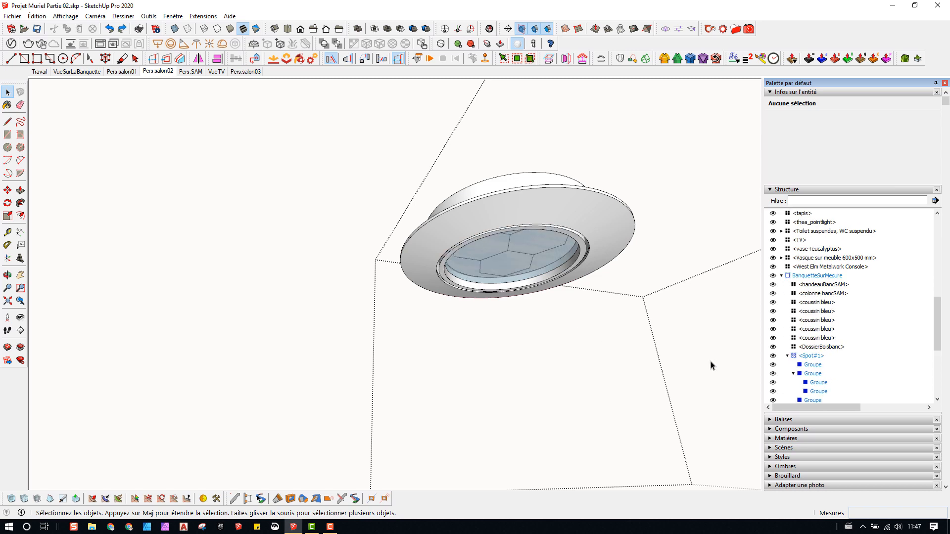
left_click(805, 372)
key("ctrl+z")
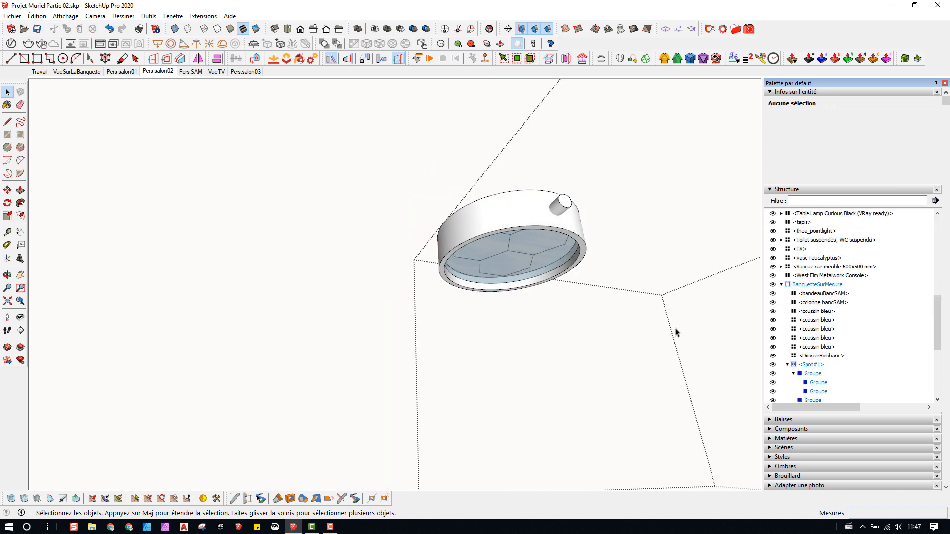
key("ctrl+z")
Step: Try deleting the glass group inside Spot#1, inspect the remaining parts from below and undo the deletion
left_click(815, 405)
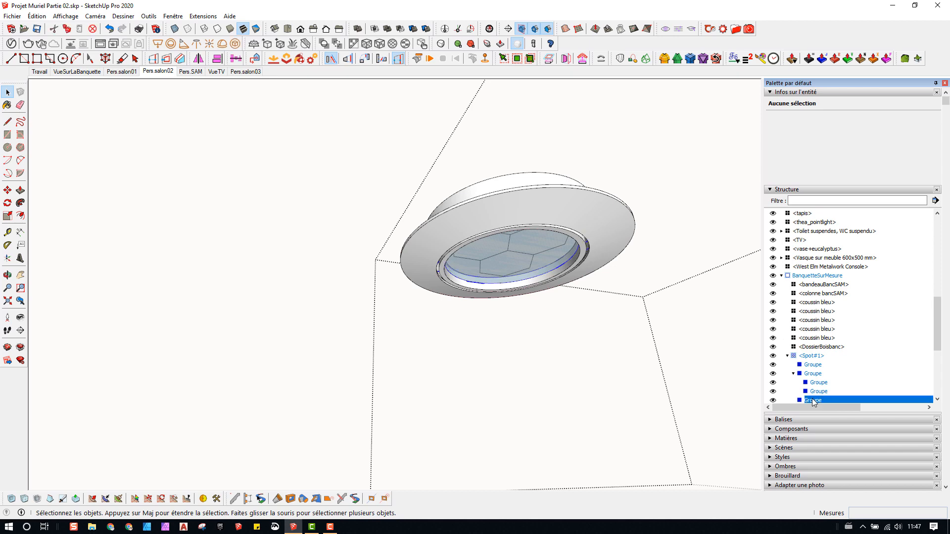
middle_click_drag(616, 314, 484, 249)
key("Delete")
scroll(532, 254, "up", 1)
scroll(539, 292, "up", 2)
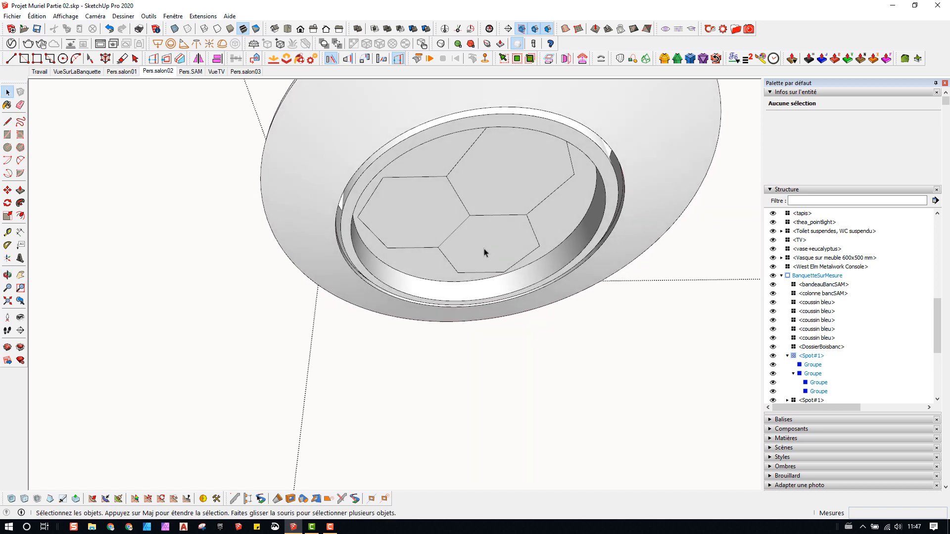
key("ctrl+z")
left_click(548, 256)
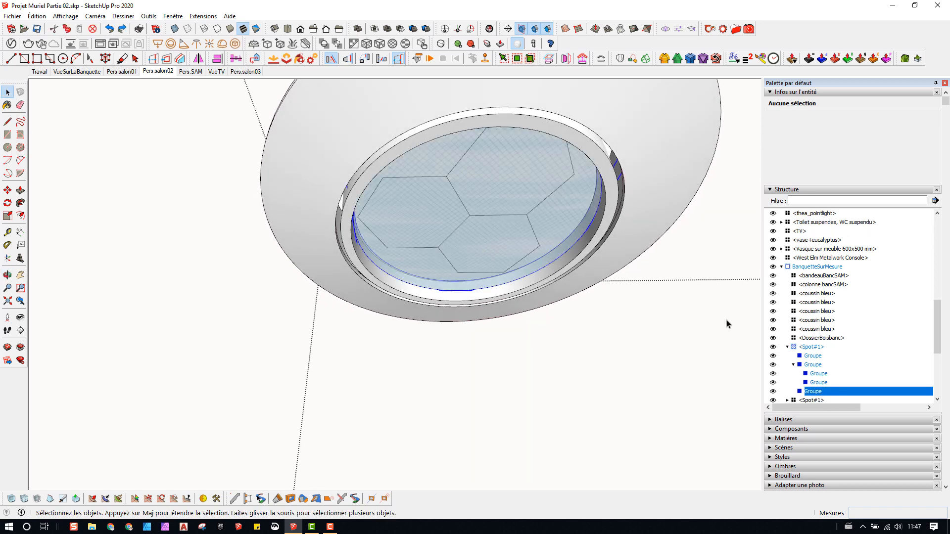
Step: Name the glass group inside Spot#1 "Spot Verre"
double_click(812, 391)
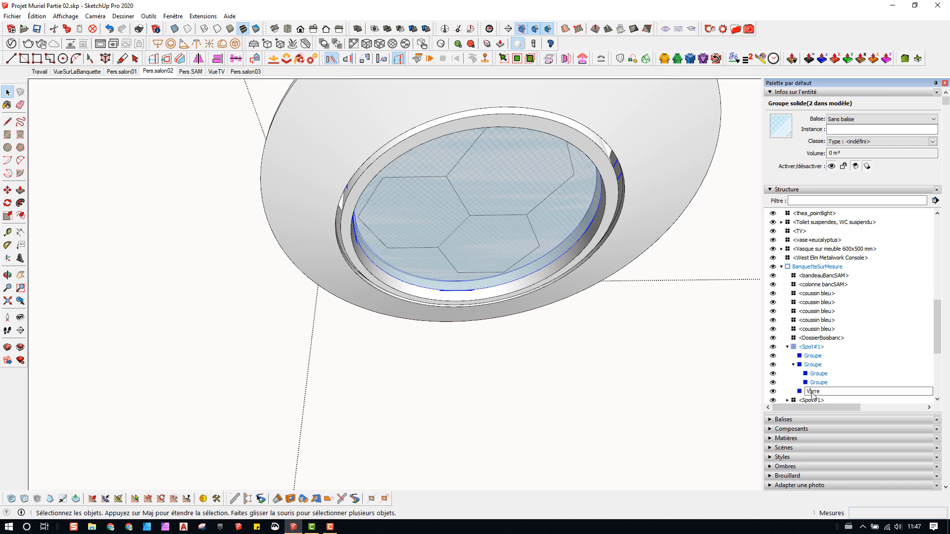
key("Return")
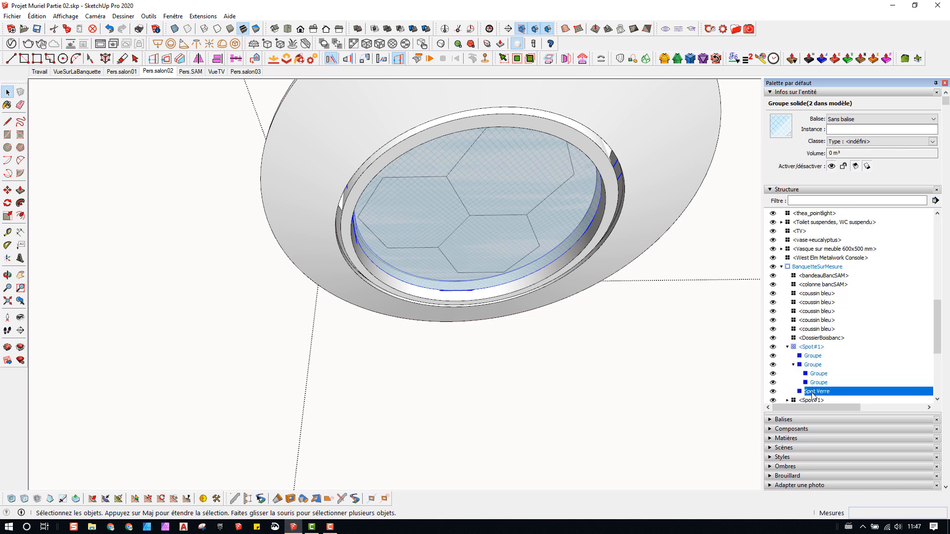
Step: Cut the inner ring subgroup out of the unnamed nested group in Spot#1, leaving the hexagon-patterned part
left_click(814, 384)
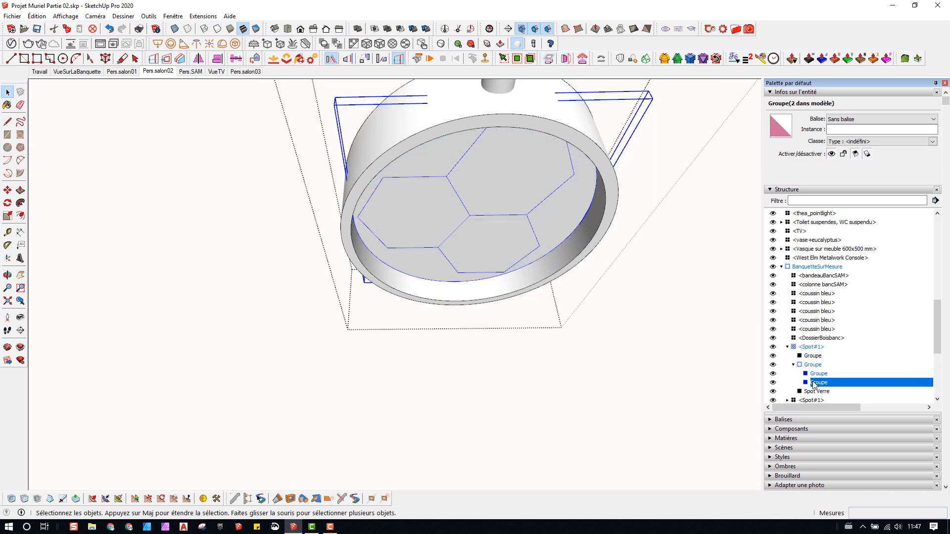
middle_click_drag(510, 208, 620, 340)
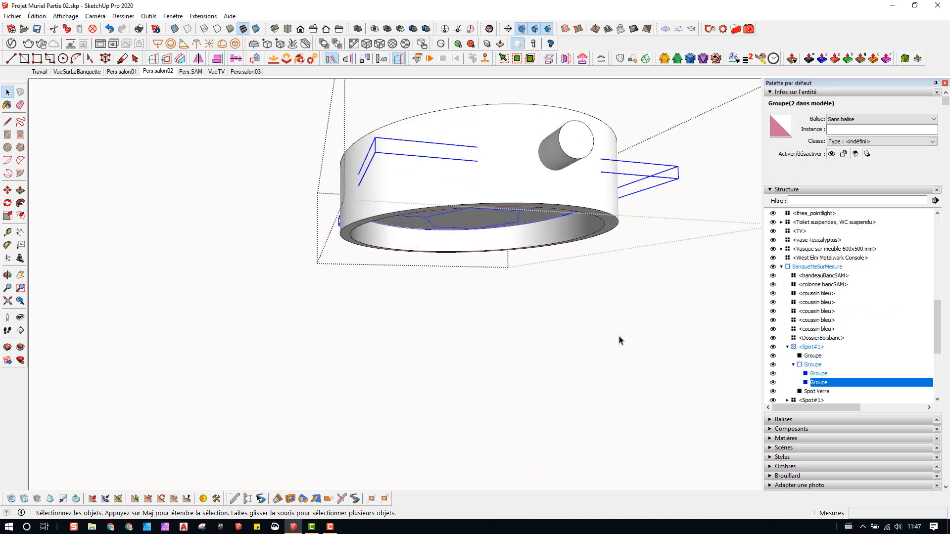
left_click(818, 374)
middle_click_drag(525, 217, 499, 179)
key("Delete")
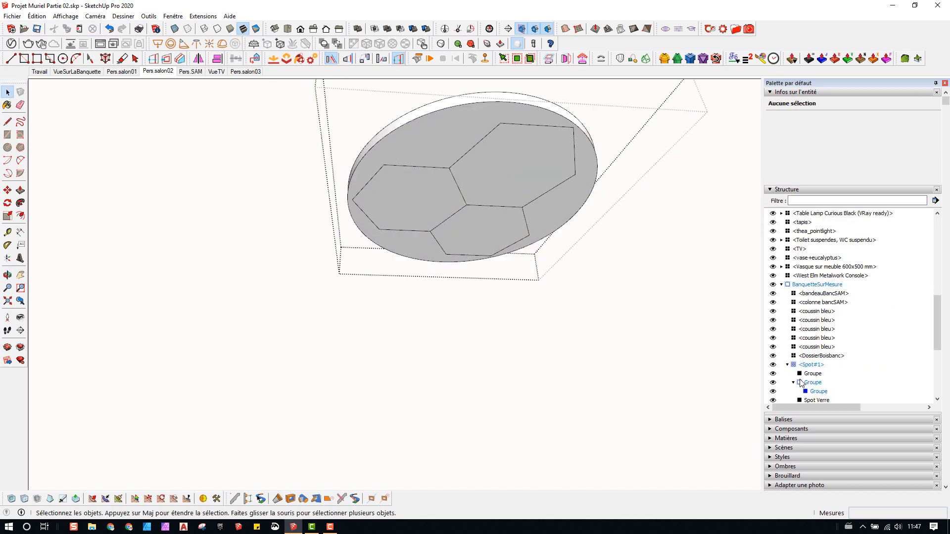
Step: Open the outer ring group of Spot#1 for editing and paste the cut inner ring in place inside it
left_click(812, 374)
middle_click_drag(484, 200, 503, 197)
double_click(816, 374)
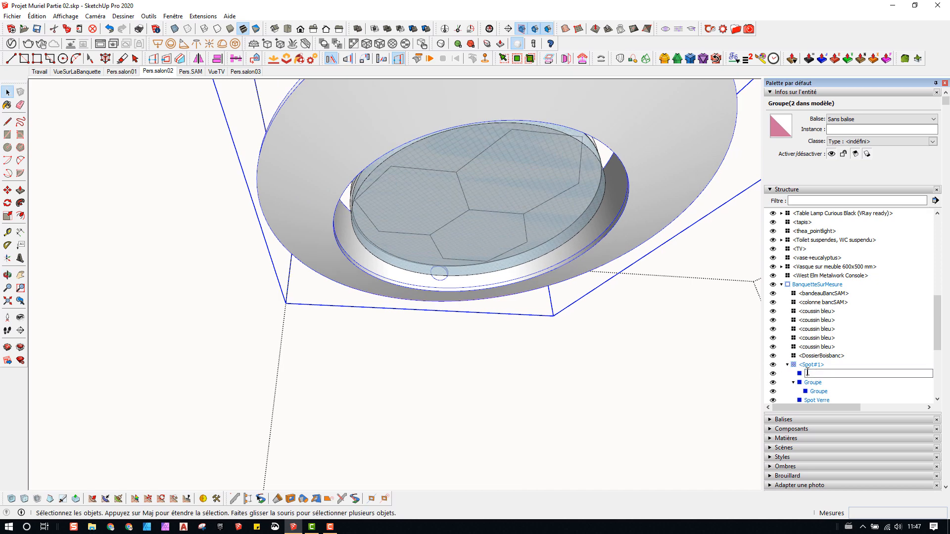
double_click(799, 373)
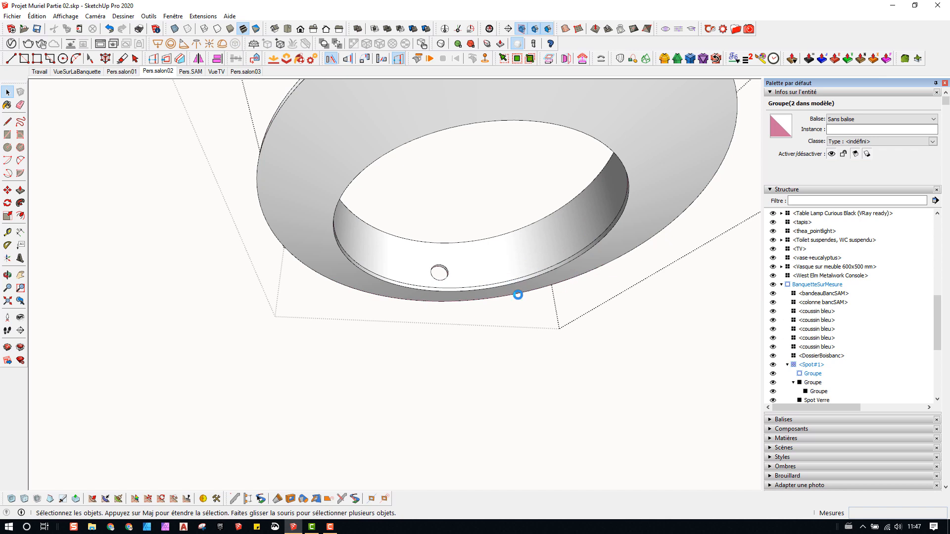
left_click(473, 274)
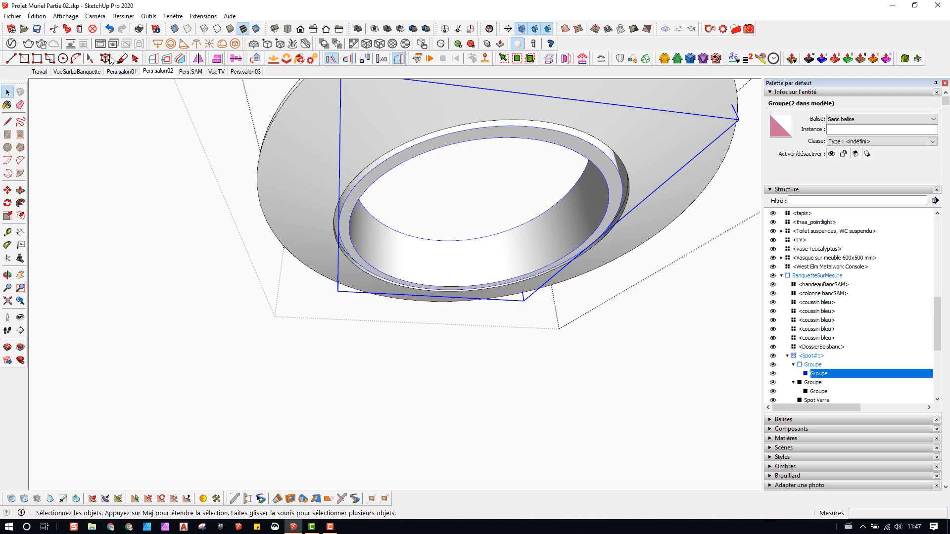
left_click(37, 17)
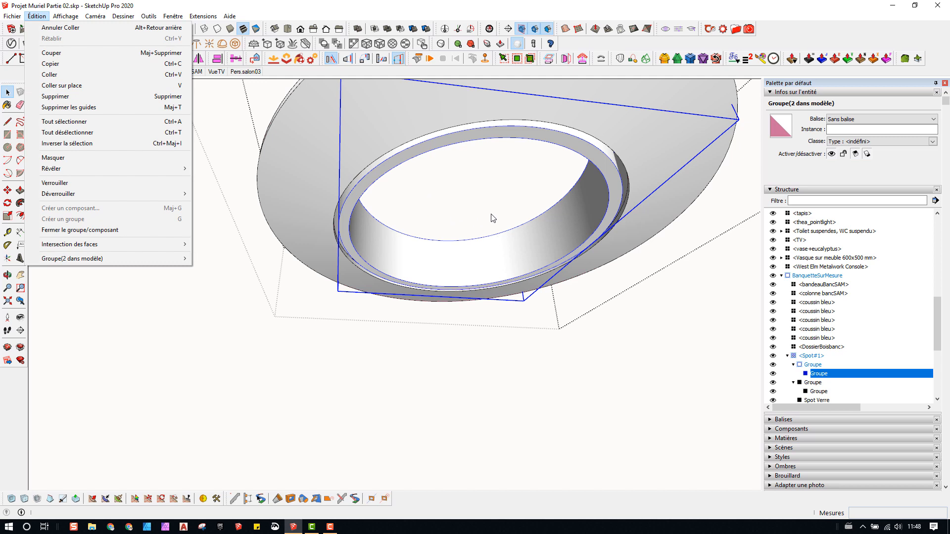
key("Escape")
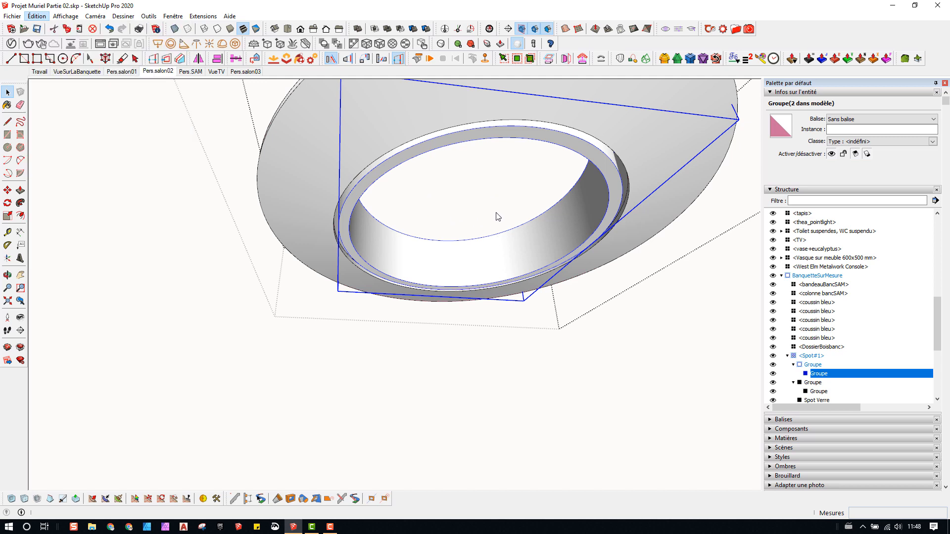
Step: Explode the inner ring subgroup inside the outer ring group so both rings form one group
left_click(812, 368)
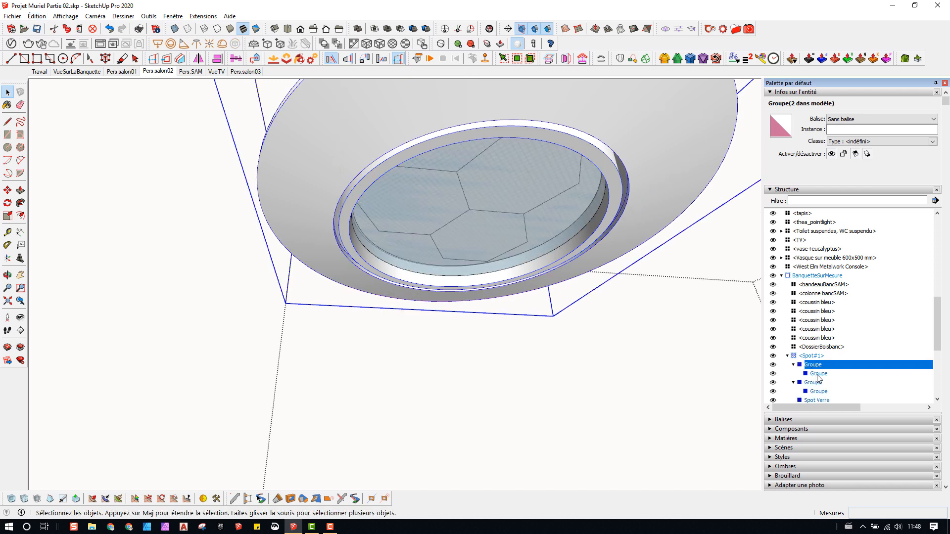
left_click(818, 374)
right_click(818, 374)
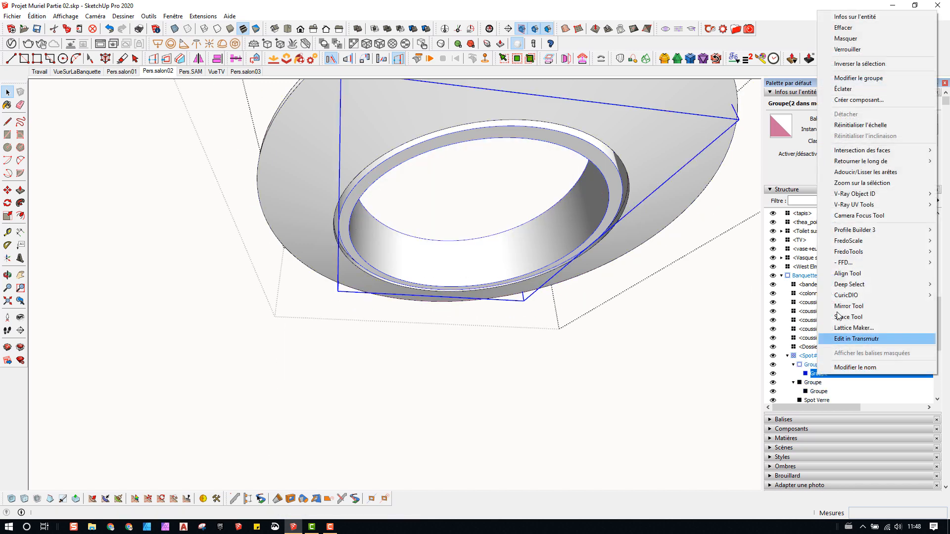
left_click(844, 89)
Step: Rename the merged ring group inside Spot#1 as "Structure Spot"
left_click(817, 375)
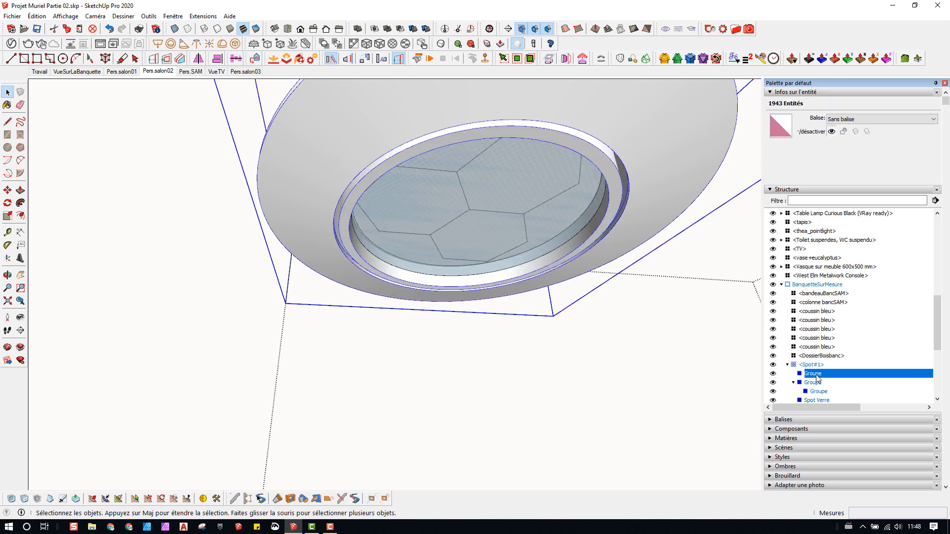
scroll(817, 379, "down", 1)
left_click(811, 346)
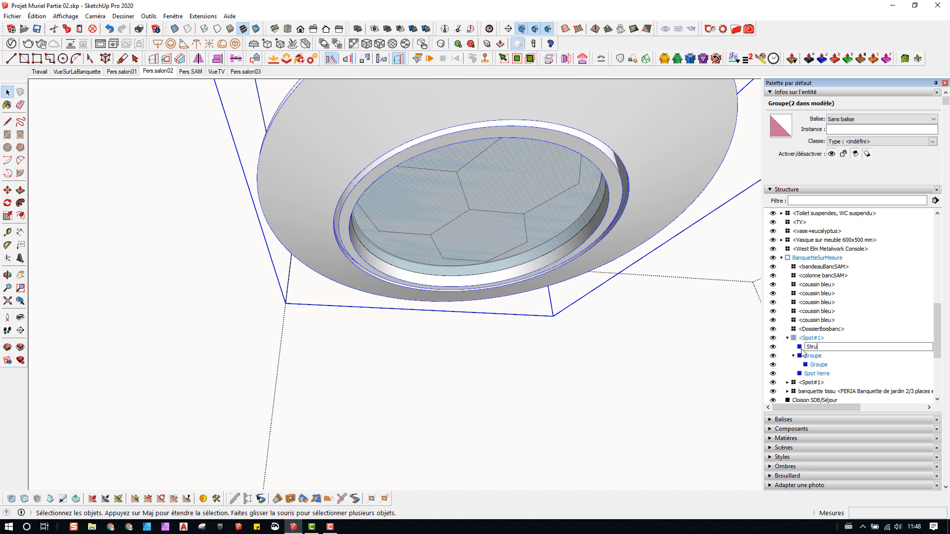
type("Structure")
key("Return")
scroll(815, 341, "down", 2)
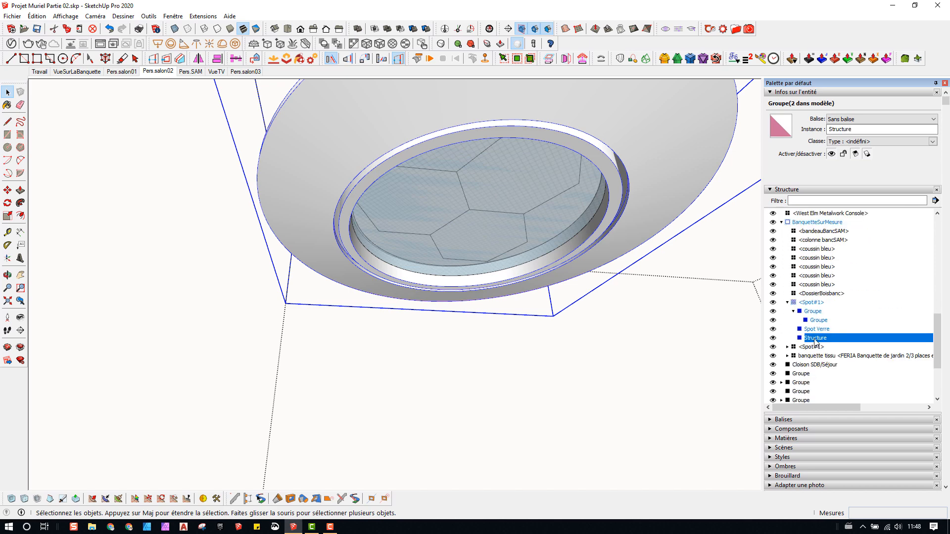
double_click(804, 338)
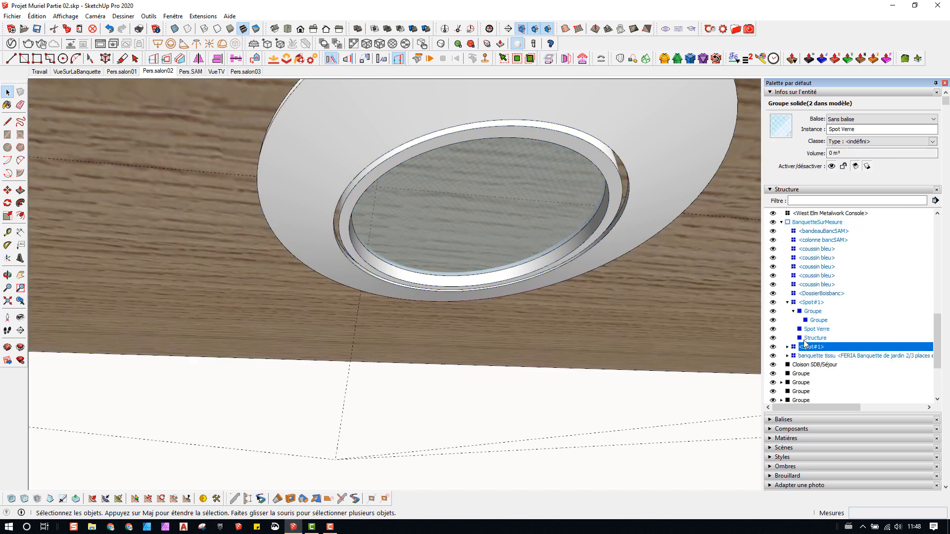
left_click(812, 338)
left_click(831, 338)
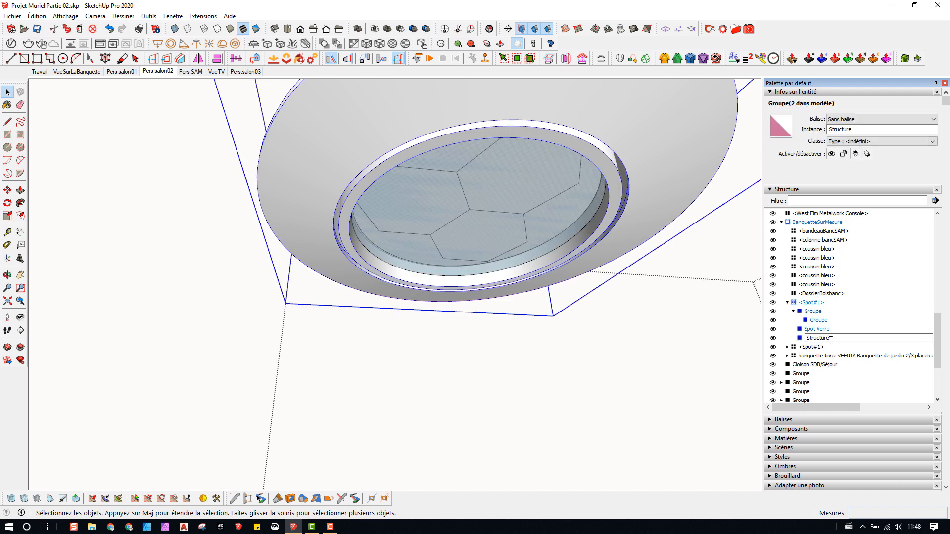
type("Spot")
key("Return")
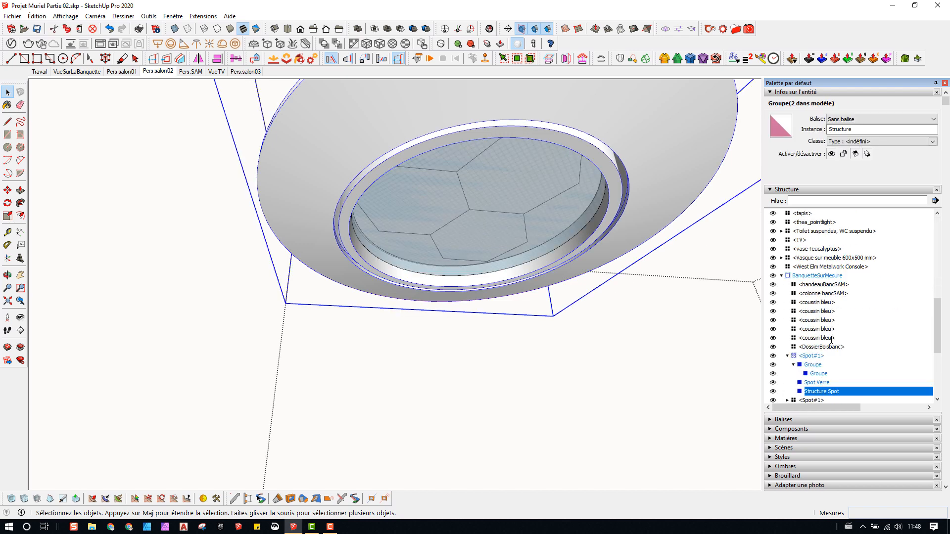
Step: Rename the glass group inside Spot#1 as "Verre Spot"
left_click(816, 384)
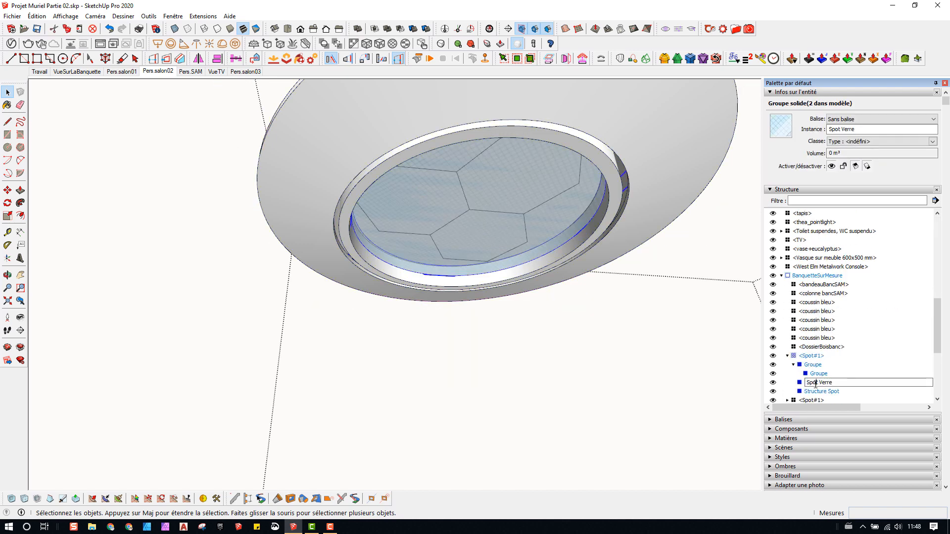
left_click(815, 384)
type("Verre Spot")
key("Return")
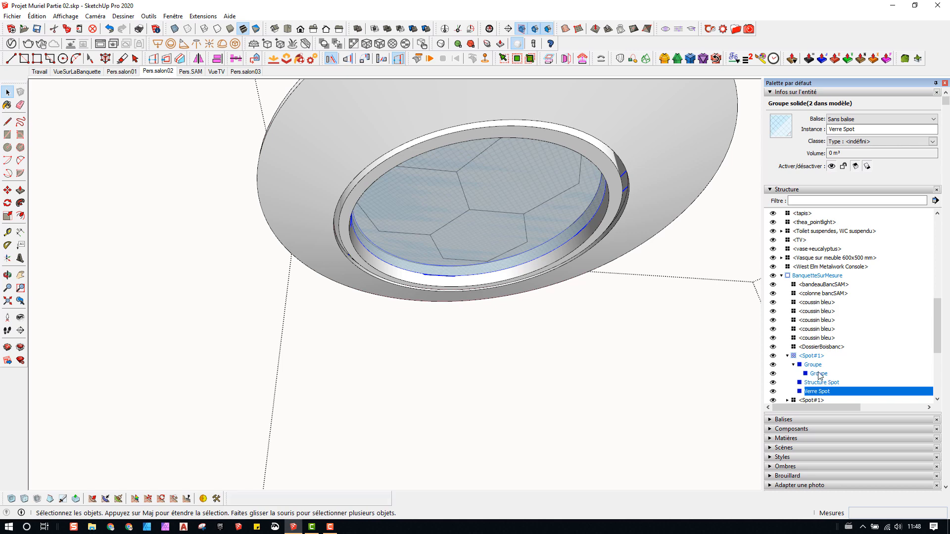
Step: Explode the remaining unnamed outer group in Spot#1 so the hexagon-patterned subgroup sits directly in the component
left_click(819, 374)
left_click(812, 365)
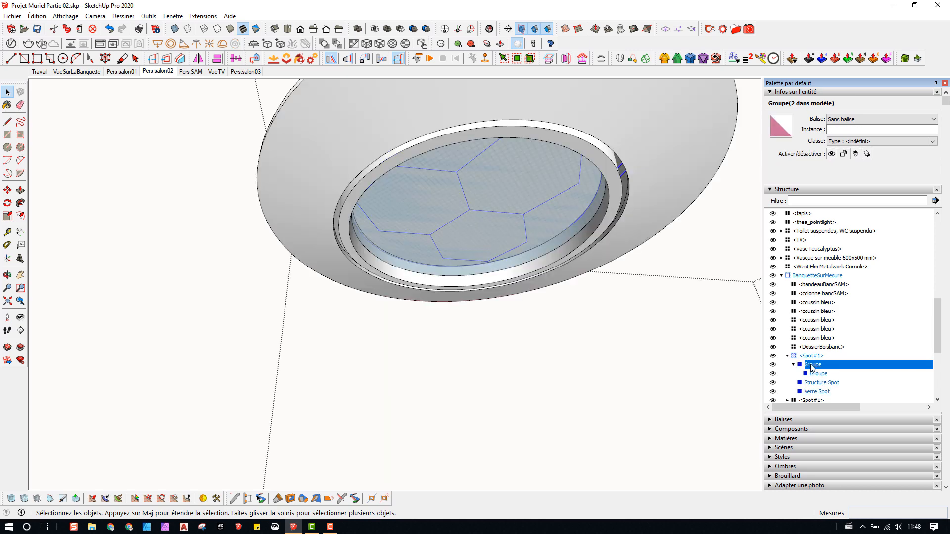
middle_click_drag(536, 209, 644, 317)
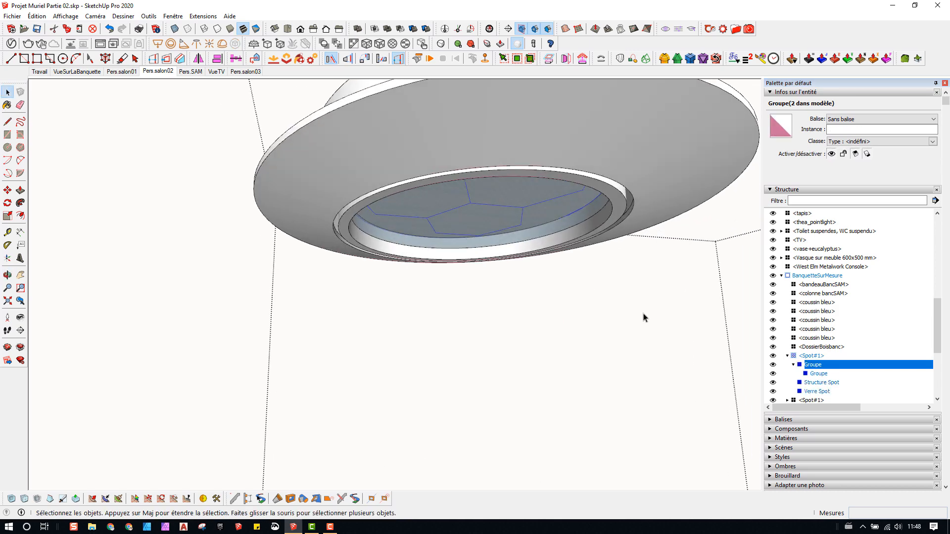
right_click(810, 369)
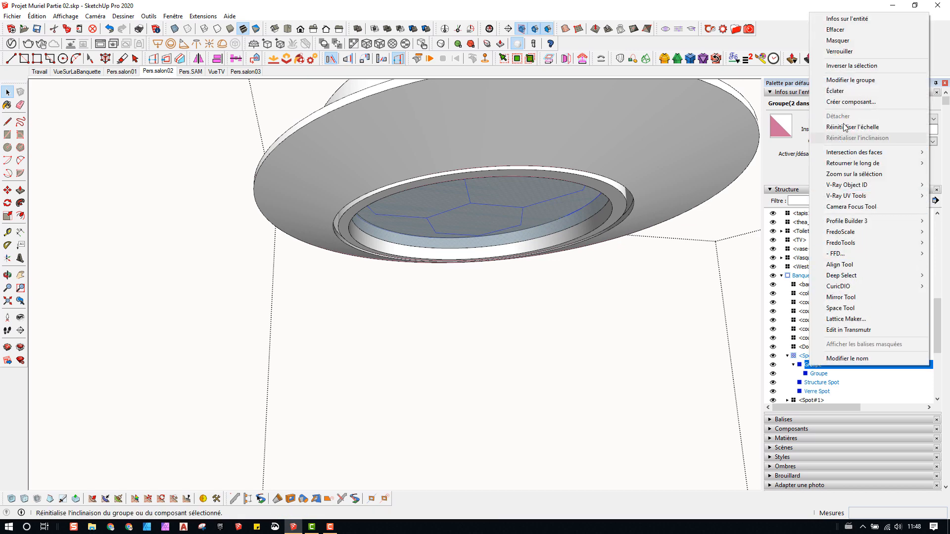
left_click(843, 93)
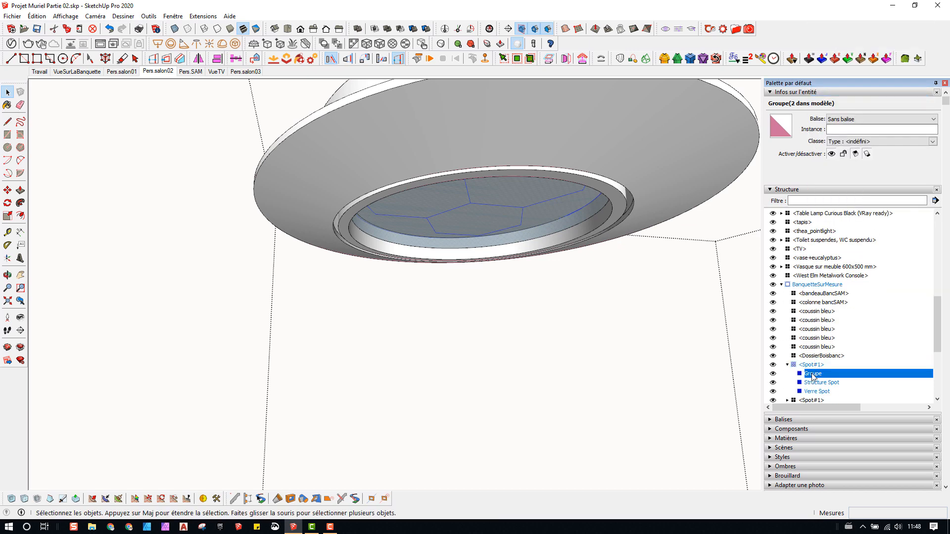
Step: Rename the hexagon-patterned group inside Spot#1 as "Led Spot"
double_click(812, 375)
left_click(807, 376)
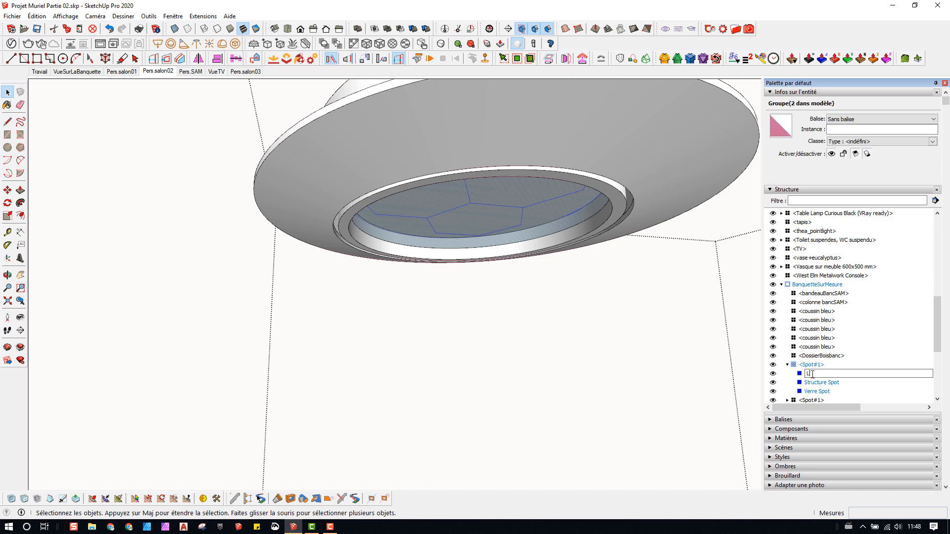
key("Return")
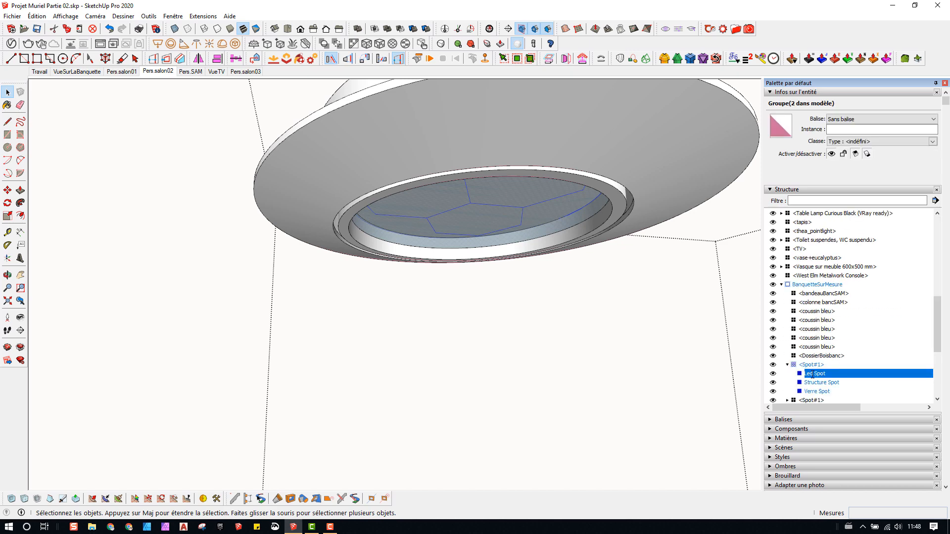
Step: Leave the Spot#1 component and examine the spotlight in the wooden panel from below
middle_click_drag(396, 187, 456, 186)
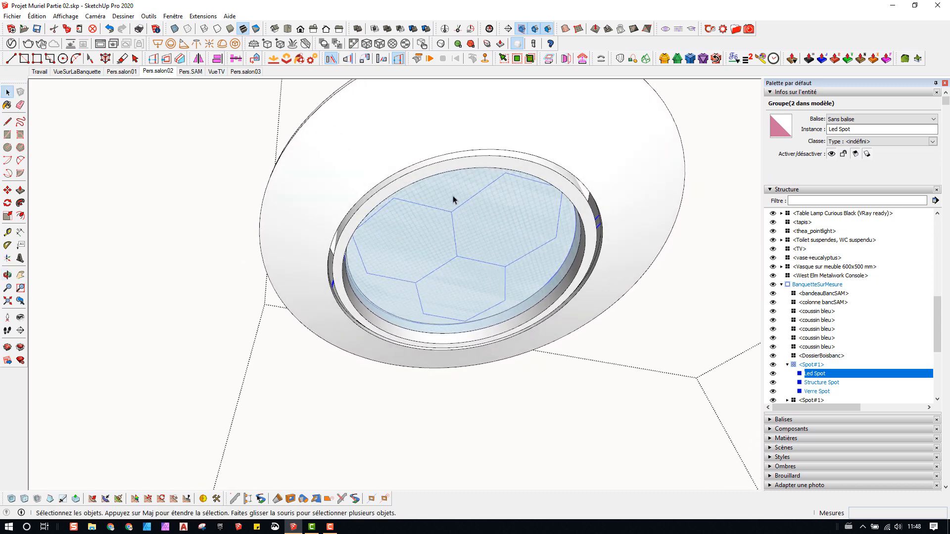
middle_click_drag(433, 222, 439, 238)
key("Escape")
scroll(408, 256, "down", 5)
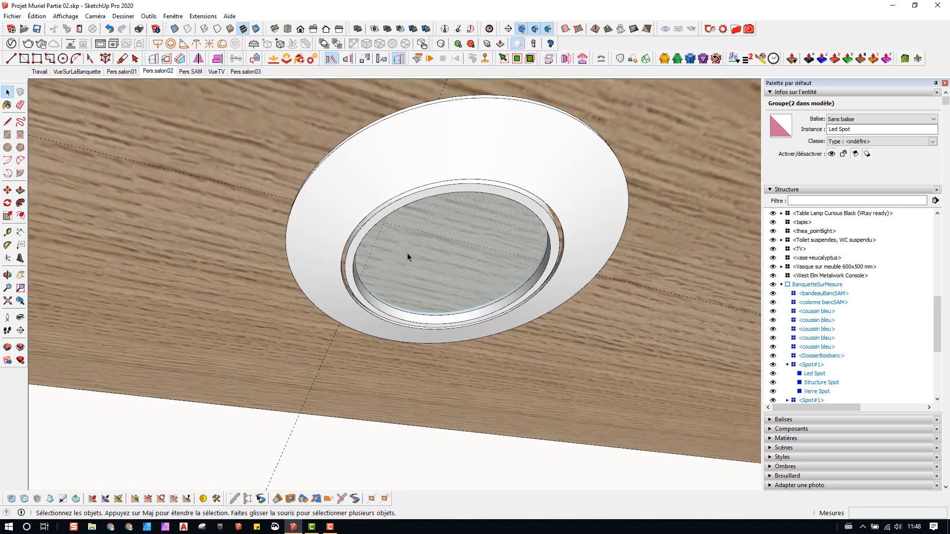
middle_click_drag(365, 228, 339, 239)
scroll(324, 235, "up", 2)
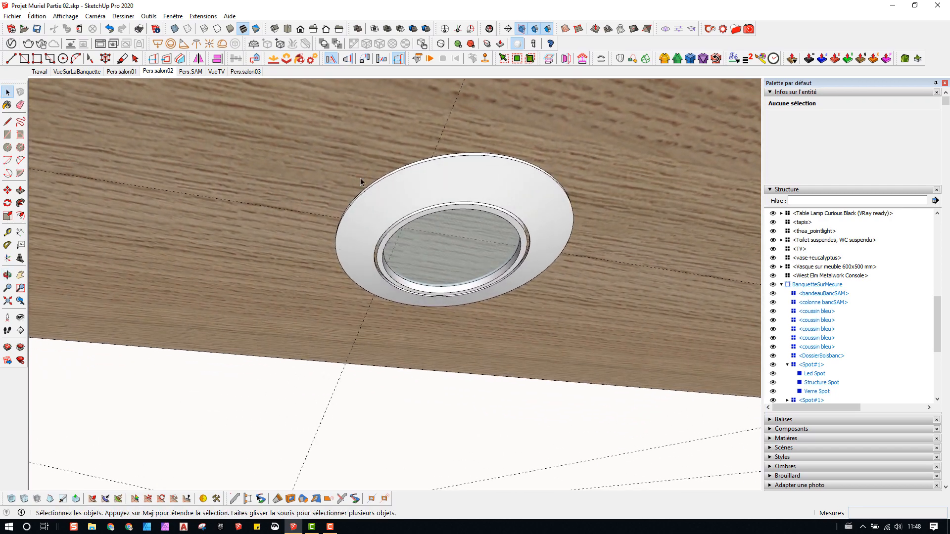
middle_click_drag(456, 167, 479, 209)
middle_click_drag(337, 181, 344, 163)
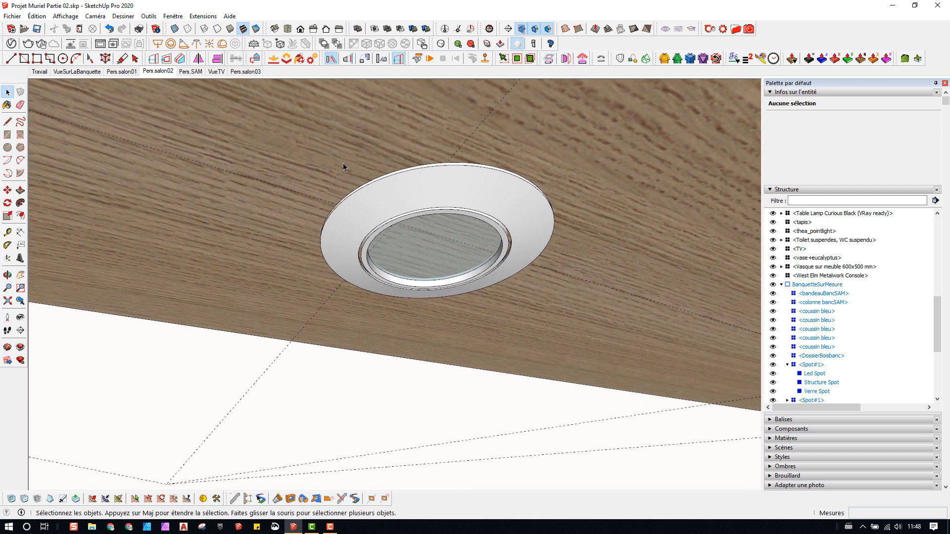
middle_click_drag(470, 194, 388, 208)
Step: Open the Spot#1 component, hide its Verre Spot group and clear the selection
left_click(391, 220)
scroll(389, 226, "up", 2)
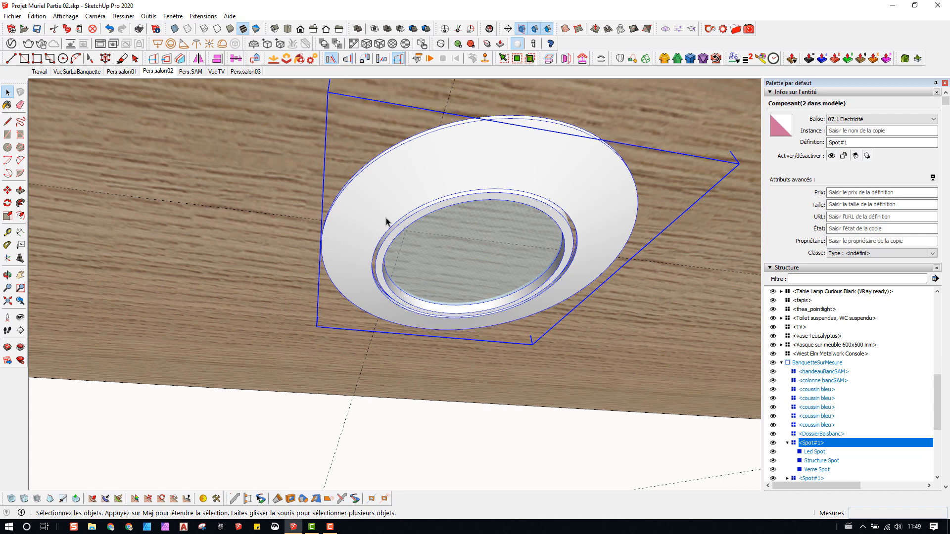
double_click(387, 222)
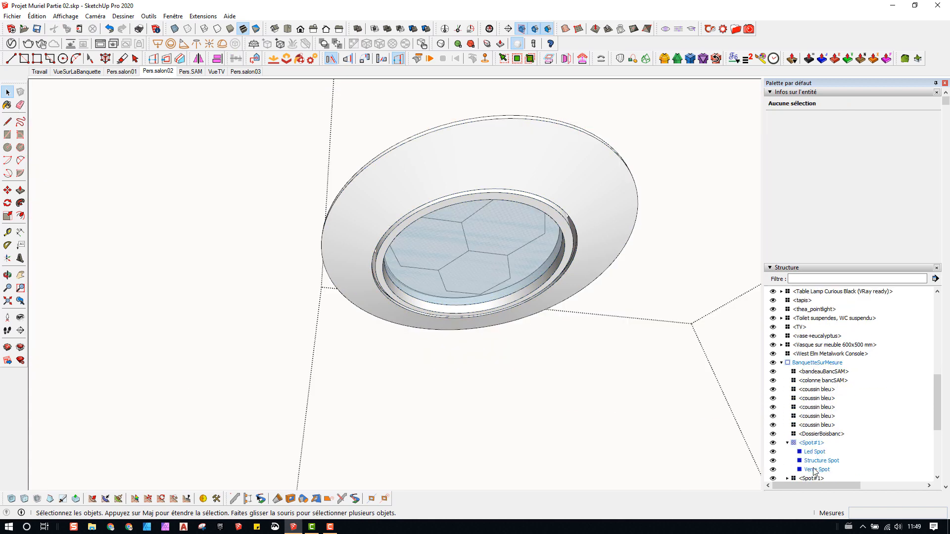
left_click(816, 470)
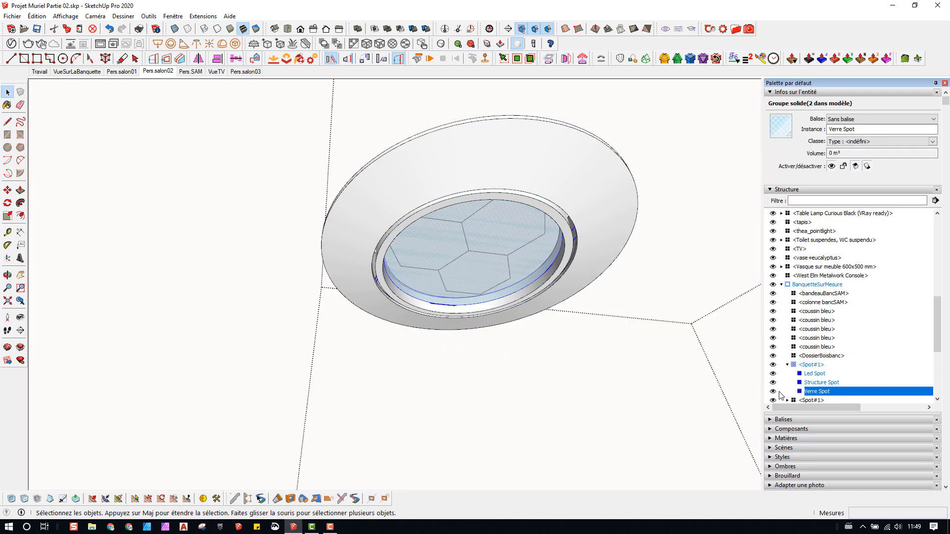
left_click(773, 391)
scroll(489, 247, "up", 1)
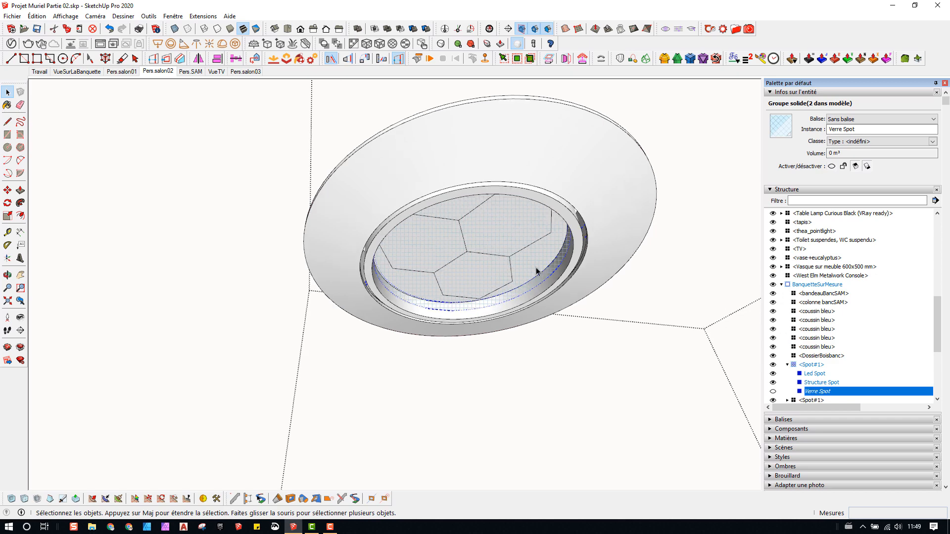
left_click(606, 313)
scroll(346, 206, "down", 8)
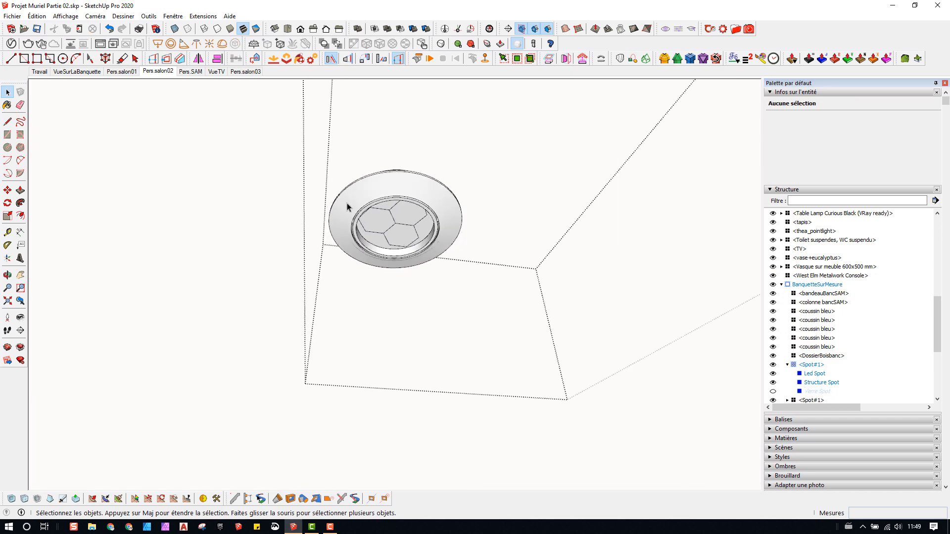
Step: Examine the open Spot#1 spotlight's hexagon LED face from below and its housing from above
middle_click_drag(374, 212, 451, 172)
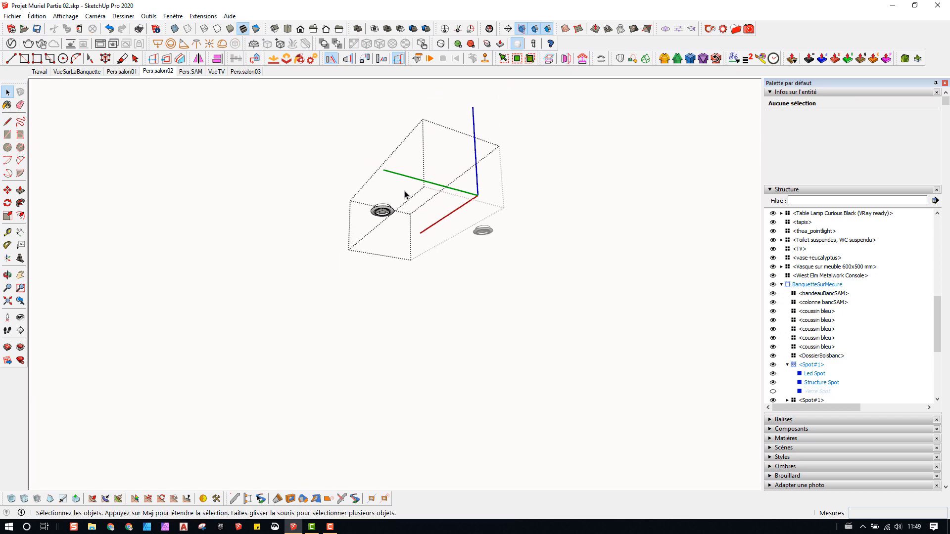
scroll(389, 212, "up", 10)
middle_click_drag(402, 212, 424, 185)
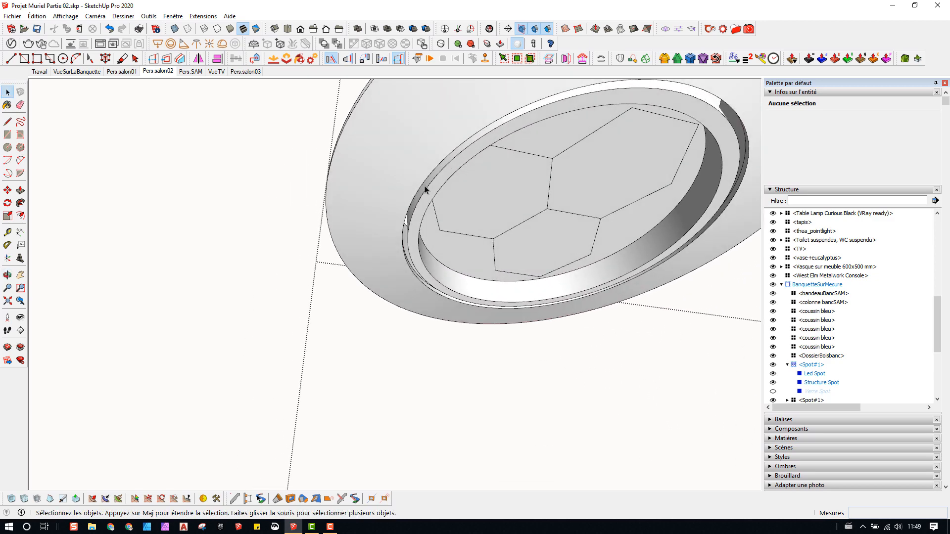
left_click(7, 257)
middle_click_drag(468, 203, 398, 397)
key("space")
scroll(349, 302, "down", 4)
middle_click_drag(349, 303, 387, 319)
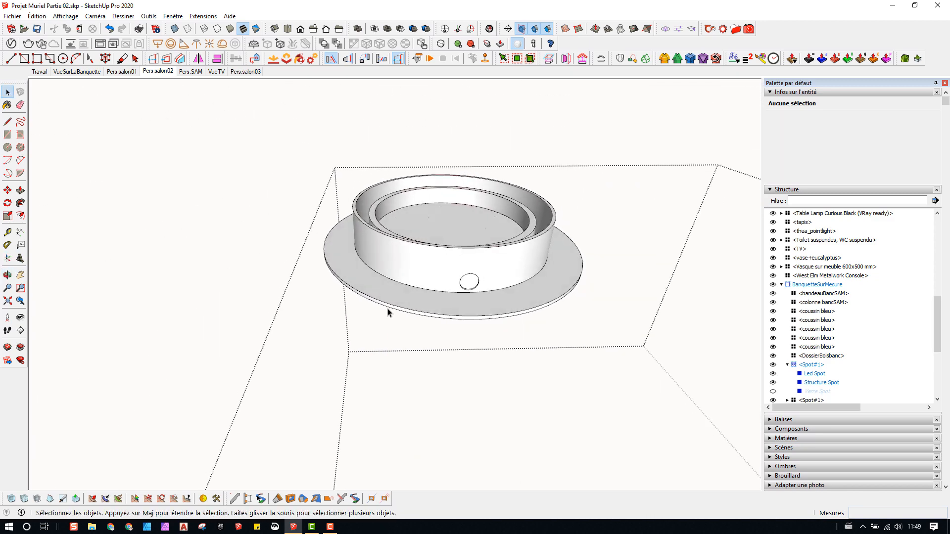
Step: Open the Structure Spot group, clear the geometry selection and inspect the housing from above and below
left_click(385, 295)
triple_click(385, 295)
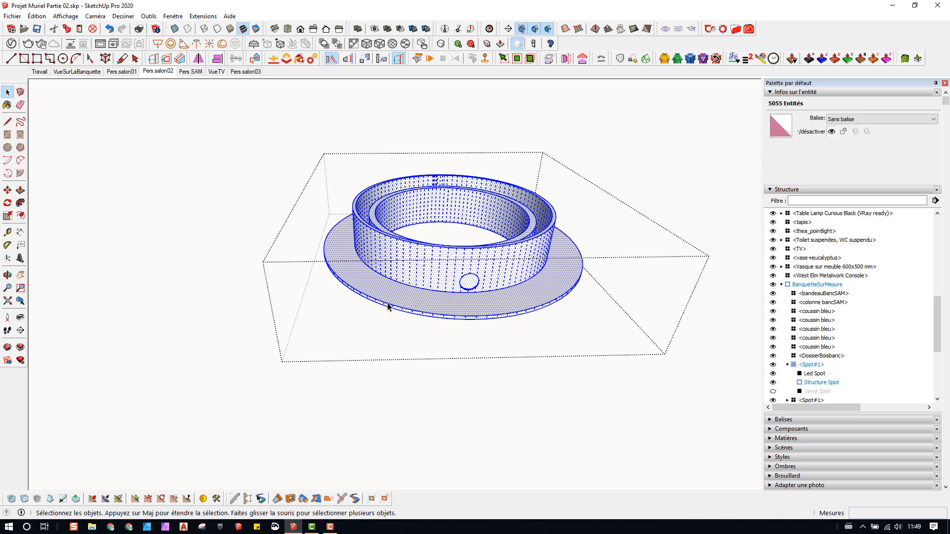
left_click(389, 307)
scroll(410, 302, "up", 3)
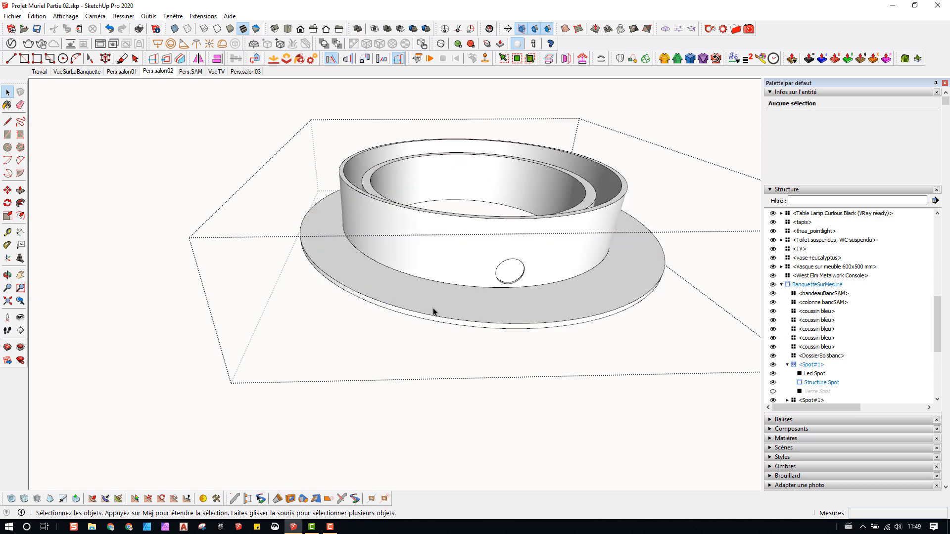
middle_click_drag(434, 312, 471, 163)
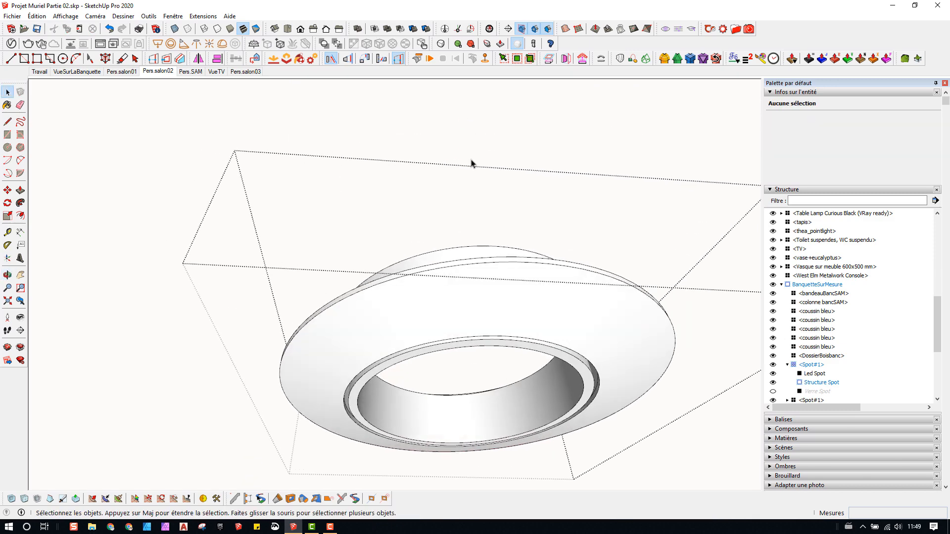
middle_click_drag(495, 371, 494, 381)
Step: Move the Led Spot group vertically by 0.42 cm along the blue axis, aligning it to the Structure Spot flange
left_click(488, 399)
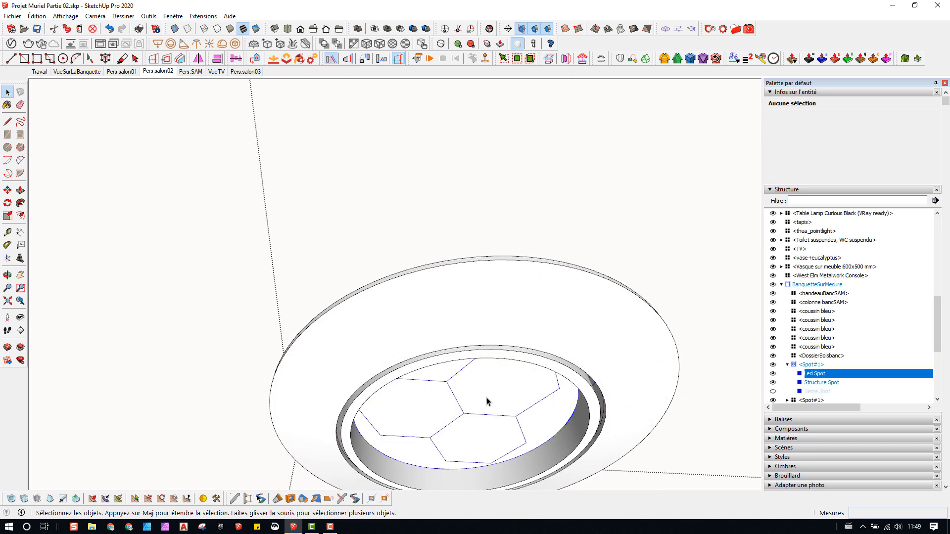
key("m")
left_click(464, 412)
key("Up")
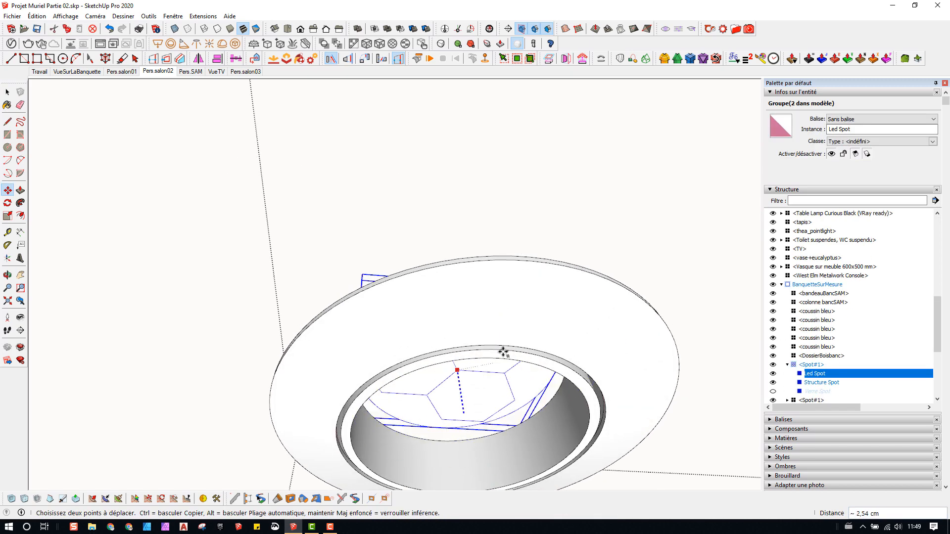
middle_click_drag(503, 353, 499, 420)
left_click(473, 307)
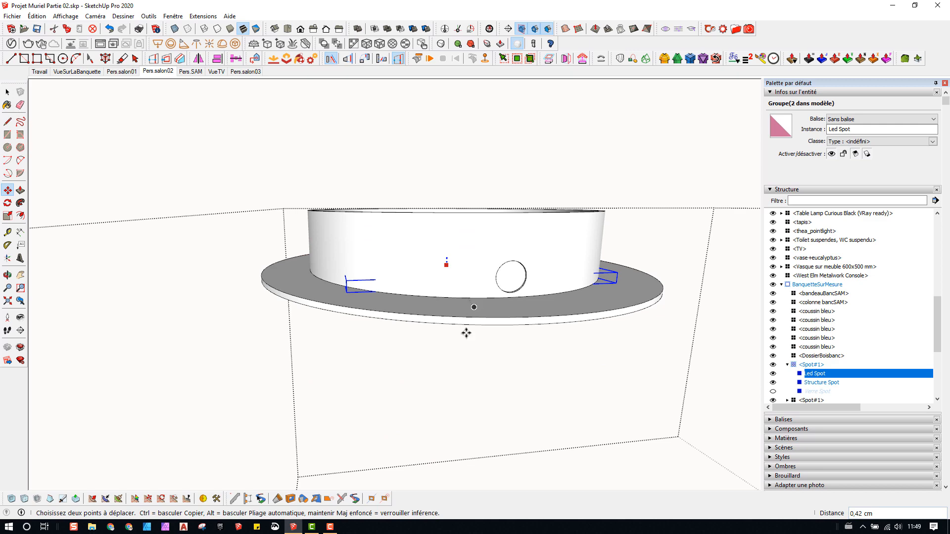
middle_click_drag(465, 334, 416, 119)
key("space")
left_click(354, 211)
Step: Place the drawing axes' origin on the central hexagon vertex of the Led Spot, with the red axis along the adjoining hexagon edge
scroll(487, 378, "up", 2)
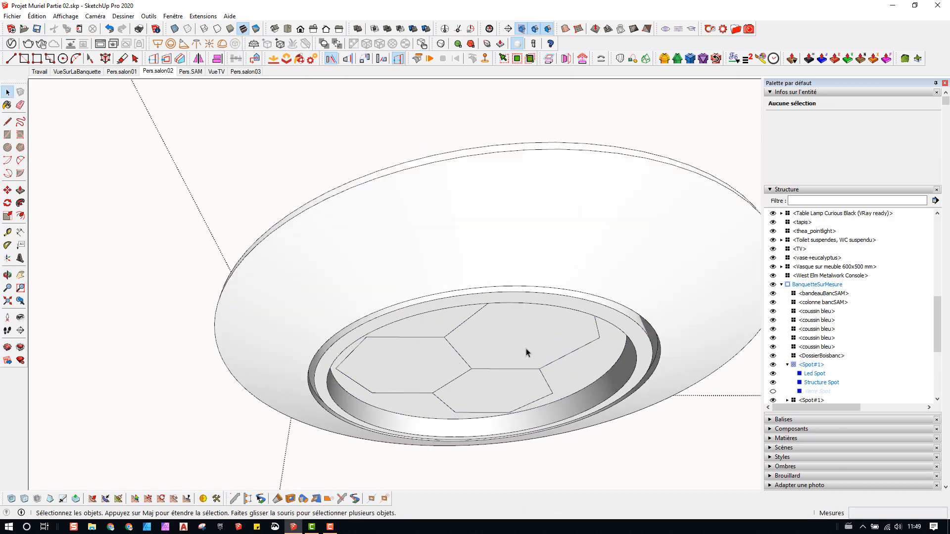
middle_click_drag(526, 348, 255, 242)
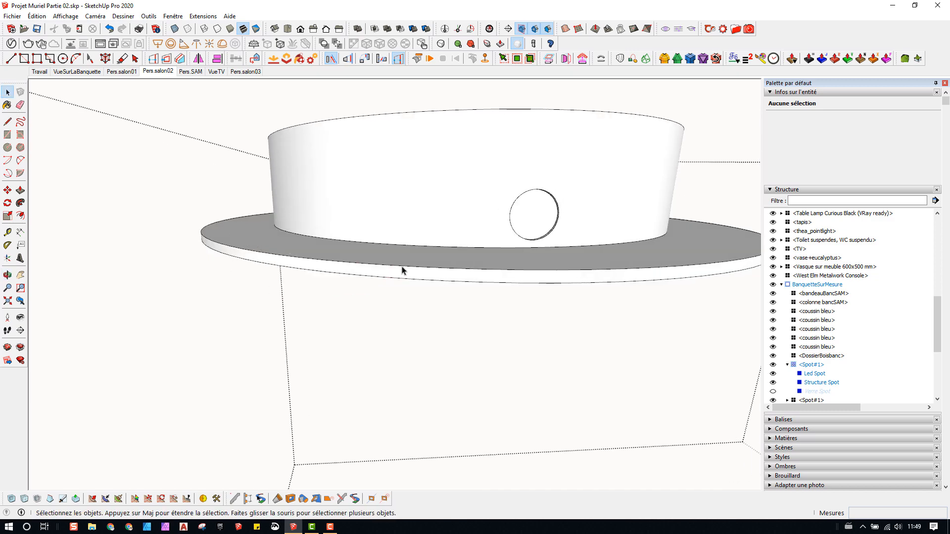
middle_click_drag(402, 270, 437, 206)
scroll(445, 263, "up", 3)
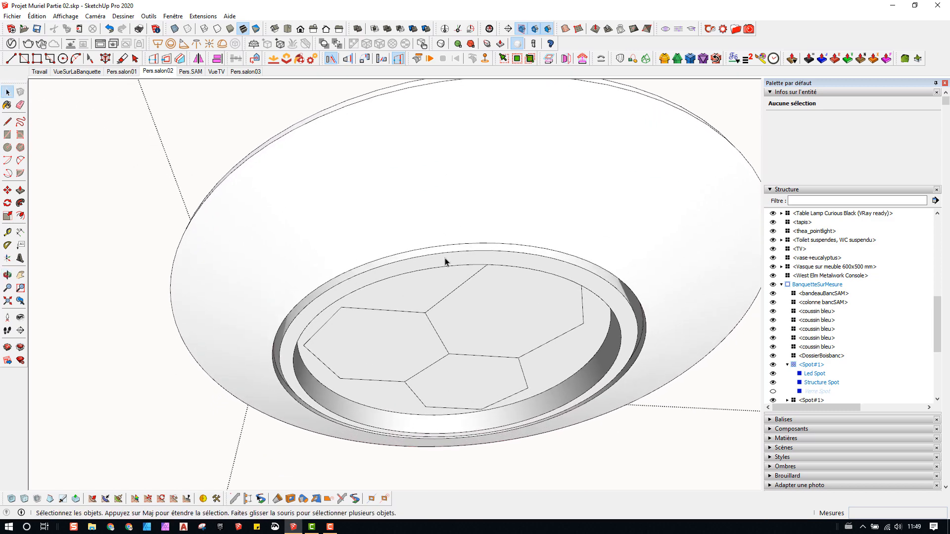
middle_click_drag(444, 364, 442, 352)
left_click(8, 259)
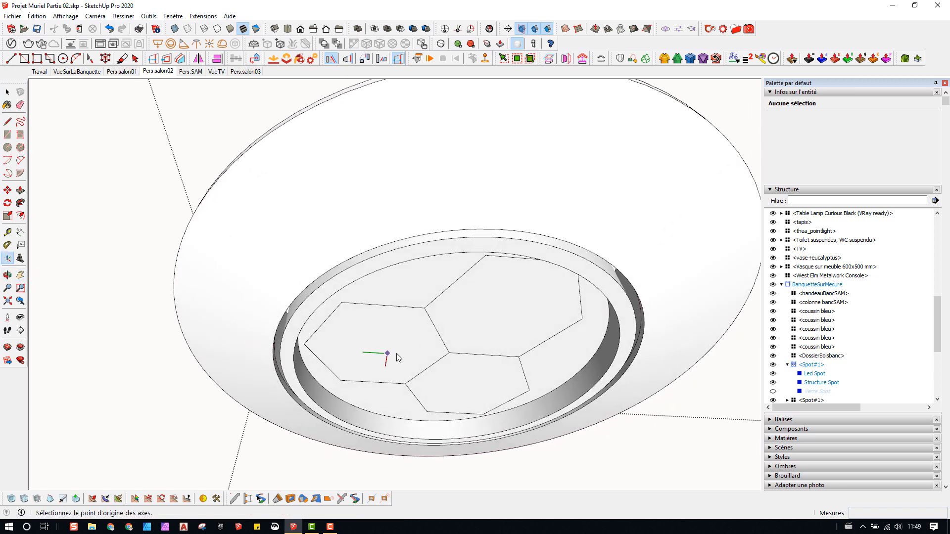
left_click(449, 352)
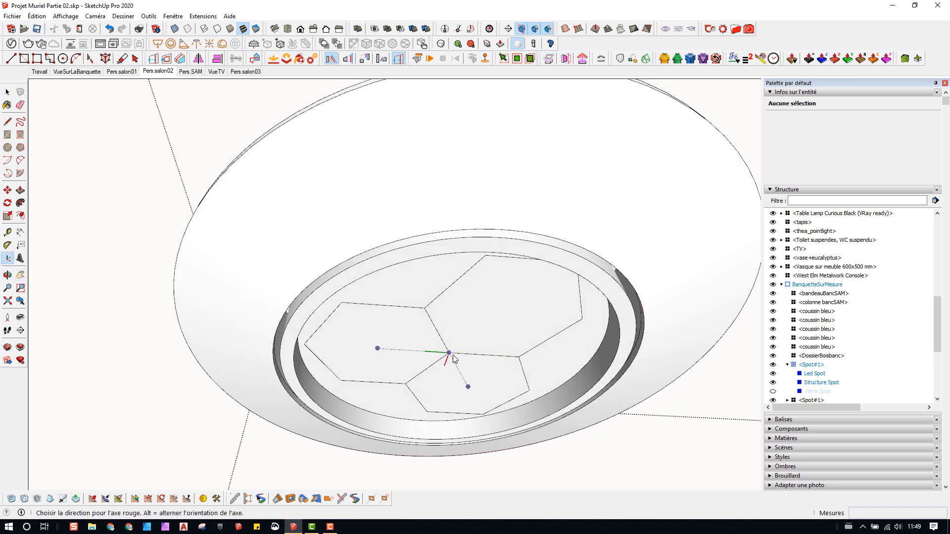
left_click(492, 356)
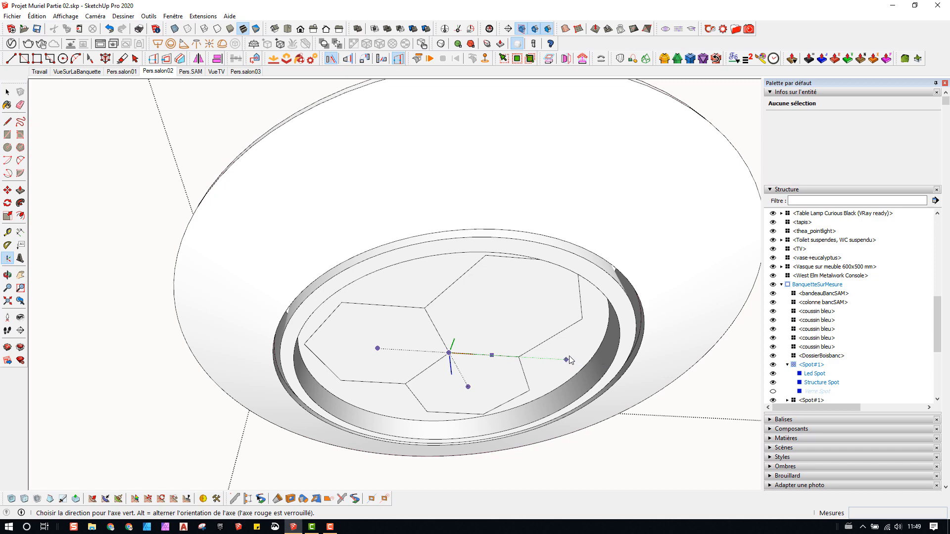
left_click(393, 350)
Step: Switch to the Pers.salon01 scene and agree to update the Spot#1 component's axes to match the modified drawing axes
scroll(405, 376, "down", 3)
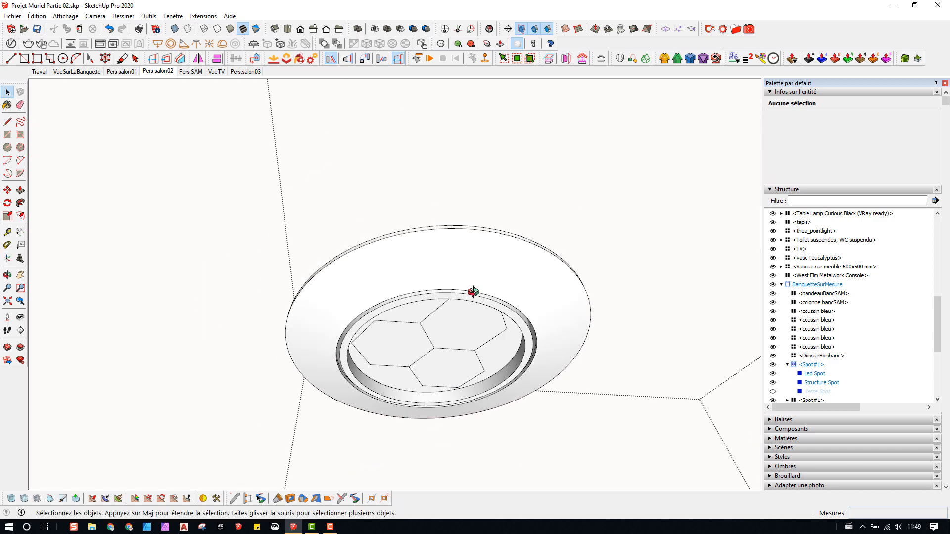
middle_click_drag(473, 292, 193, 343)
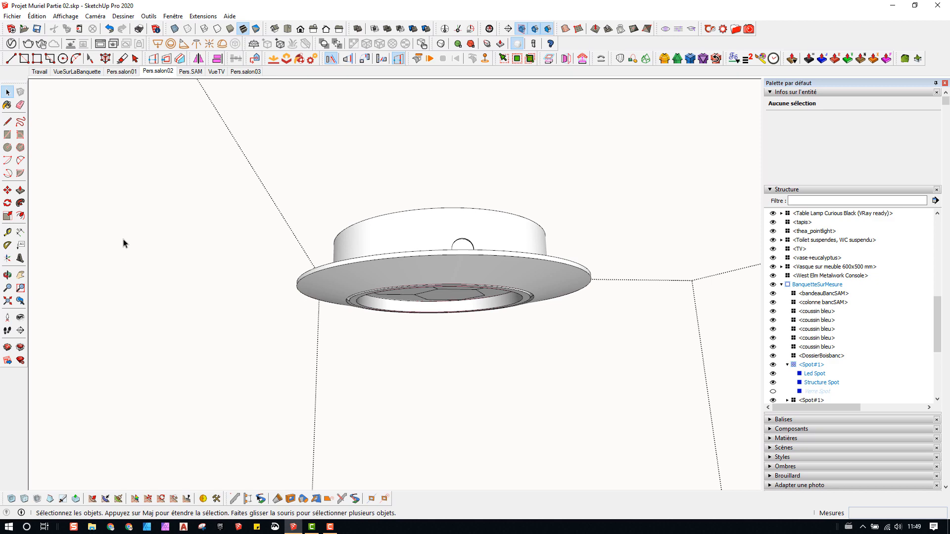
left_click(122, 71)
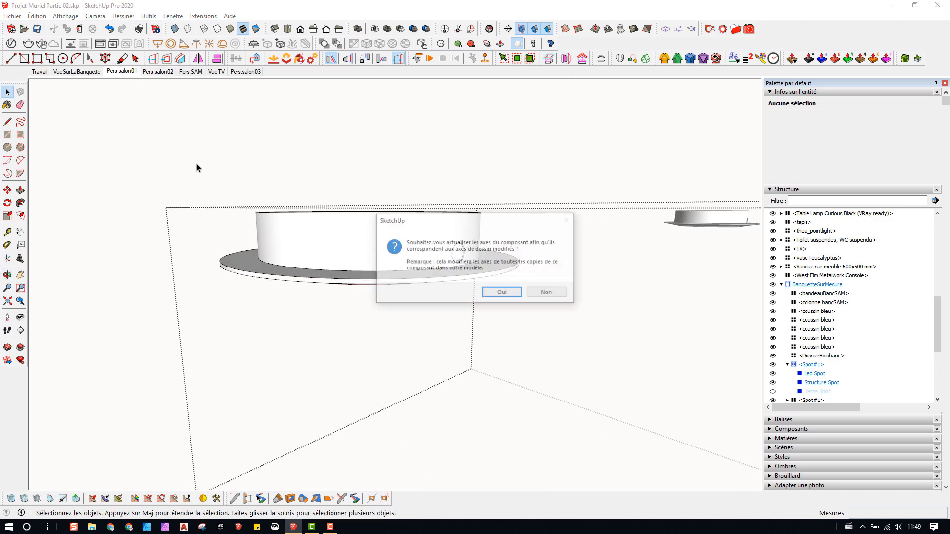
left_click(506, 293)
Step: Reopen the spotlight component and check the placement of its axes on the hexagon face
middle_click_drag(348, 134, 342, 210)
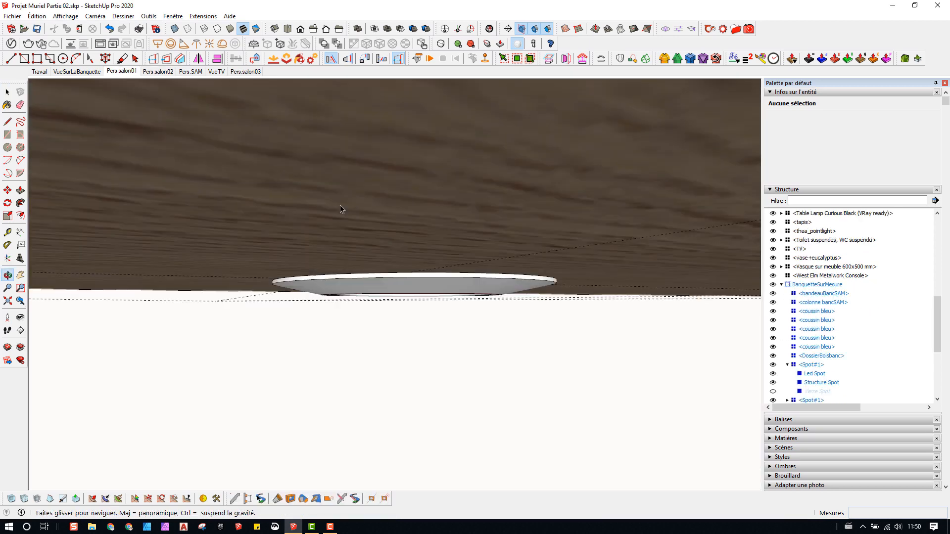
double_click(434, 296)
middle_click_drag(434, 303, 341, 179)
scroll(466, 345, "up", 4)
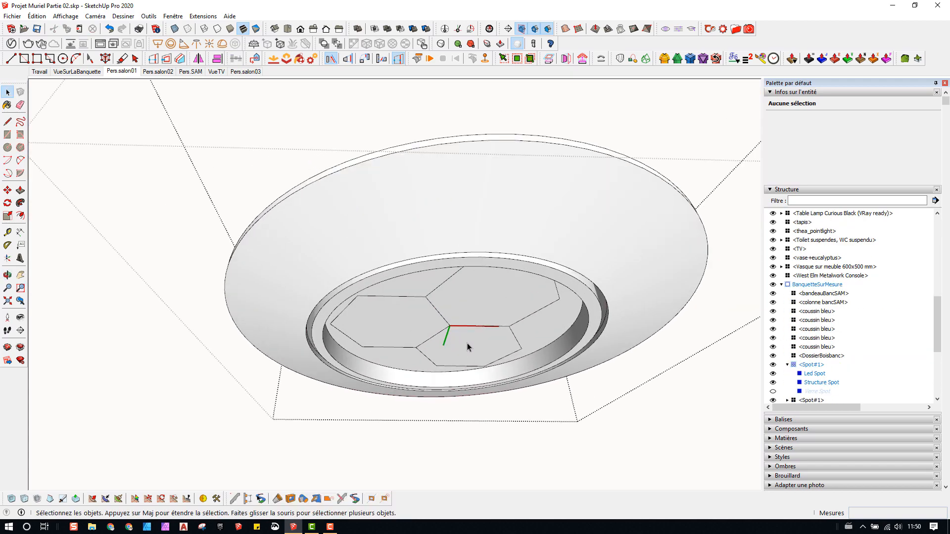
middle_click_drag(467, 345, 536, 317)
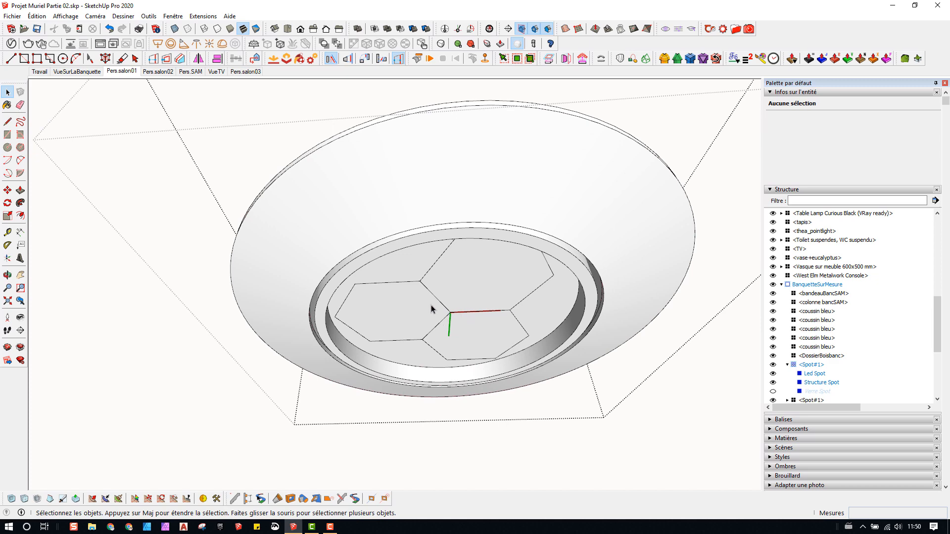
scroll(365, 310, "down", 8)
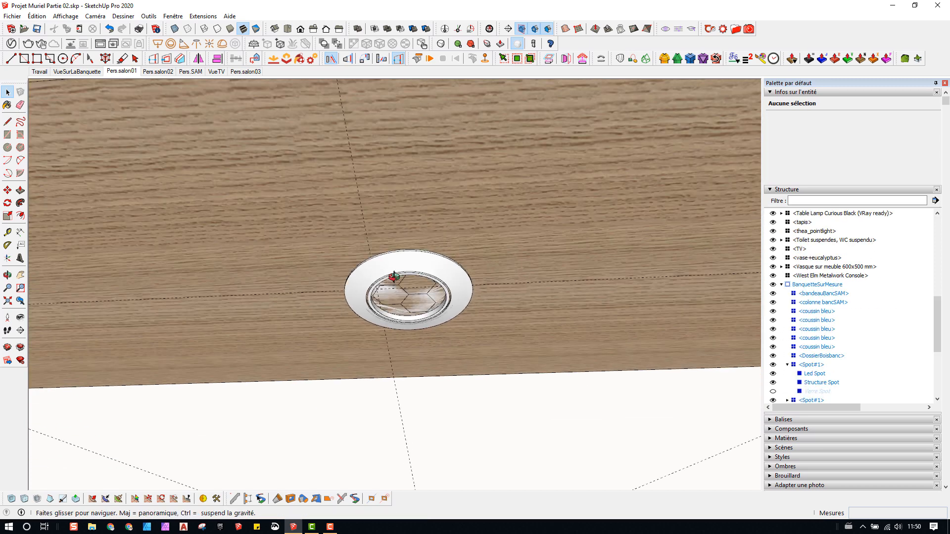
Step: Delete the Spot#1 spotlight in view on the wooden panel and leave the BanquetteSurMesure group
left_click(433, 276)
key("Delete")
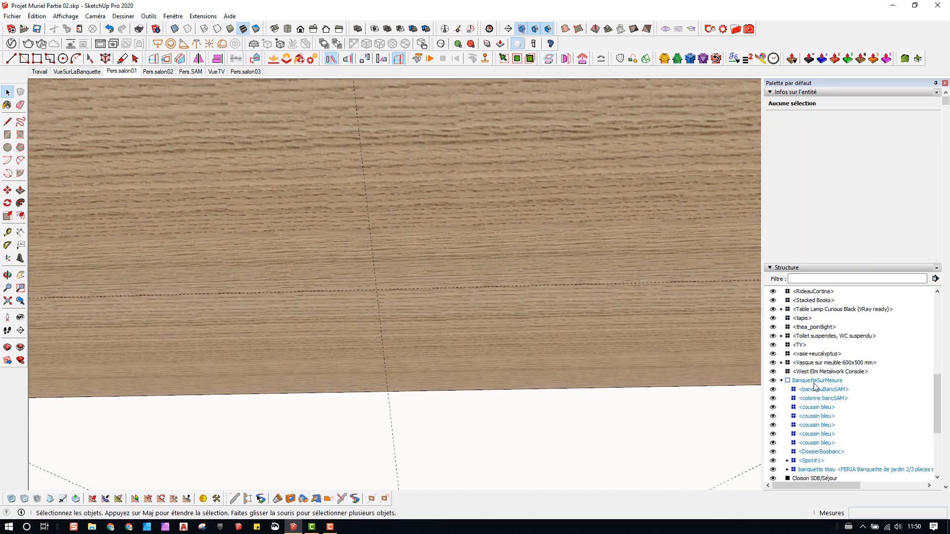
left_click(781, 381)
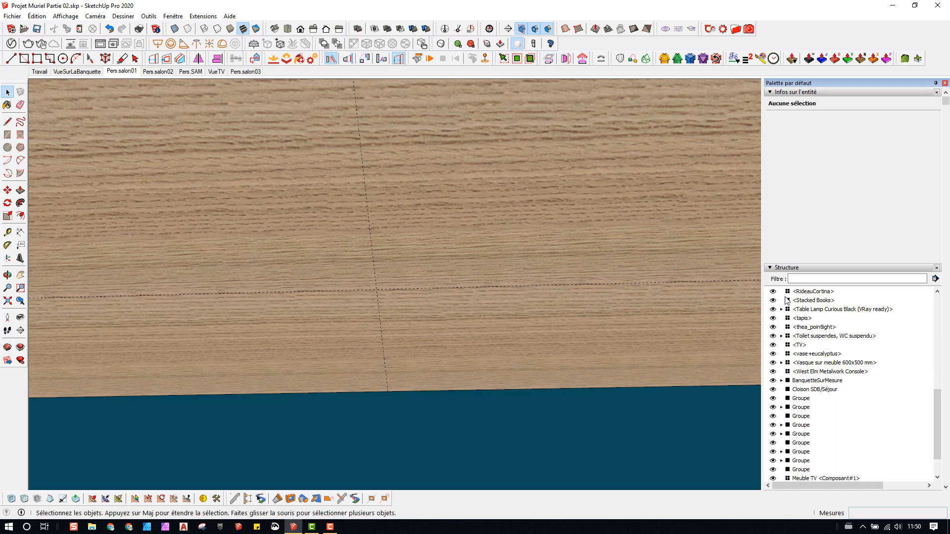
Step: Display the model's components list and reopen the BanquetteSurMesure group containing the wooden panel
left_click(784, 268)
left_click(790, 287)
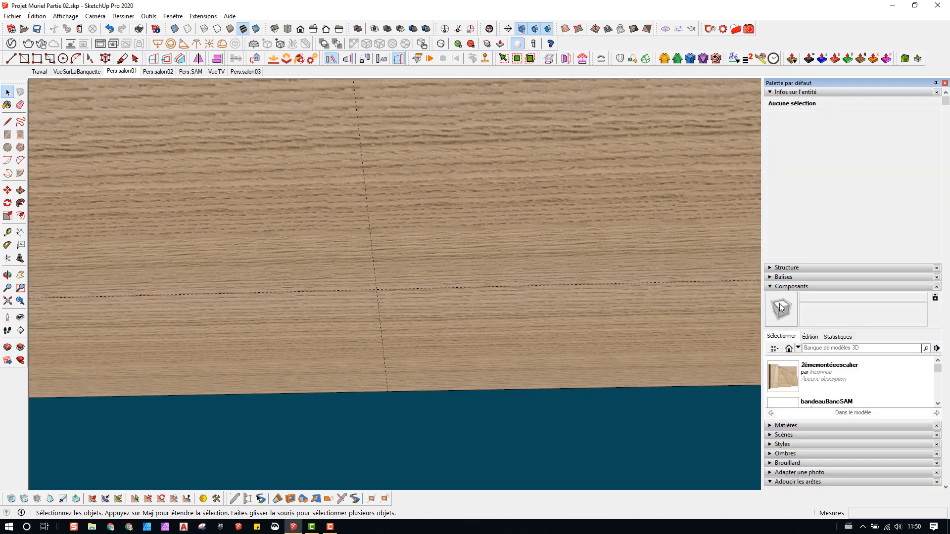
scroll(494, 319, "down", 5)
left_click(477, 276)
mouse_move(477, 276)
middle_mouse_down()
mouse_move(476, 328)
mouse_move(474, 287)
middle_mouse_up()
double_click(475, 287)
Step: Enlarge the components browser and show the model's components as a plain list
scroll(789, 311, "down", 3)
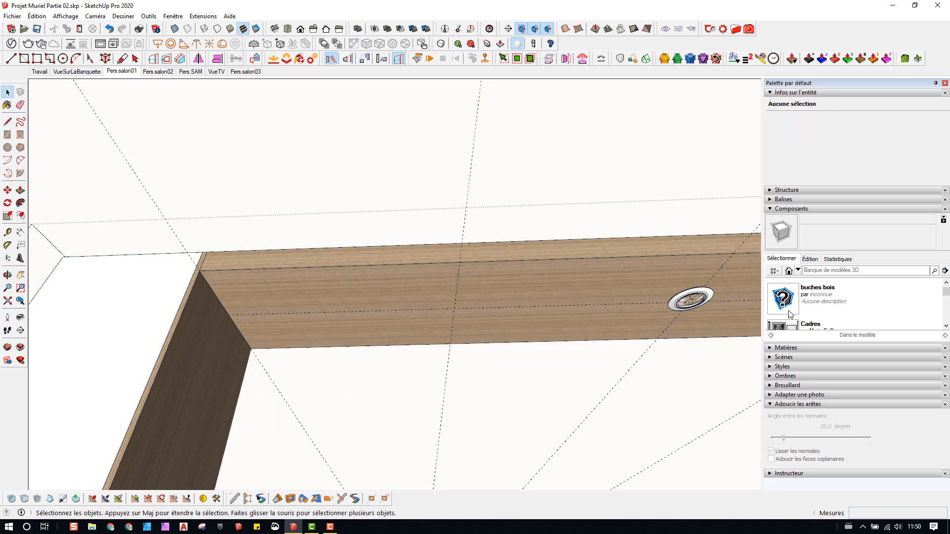
scroll(789, 311, "down", 5)
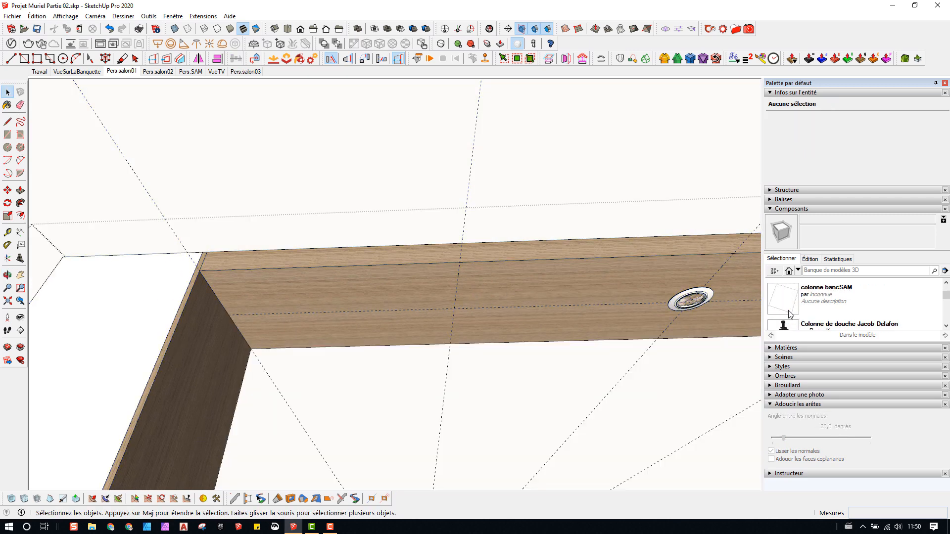
scroll(788, 311, "down", 4)
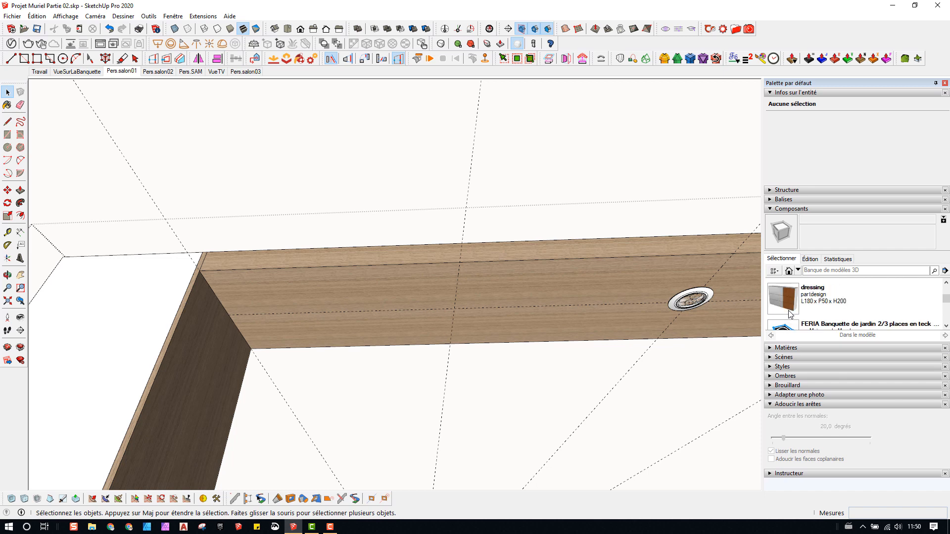
scroll(788, 311, "down", 4)
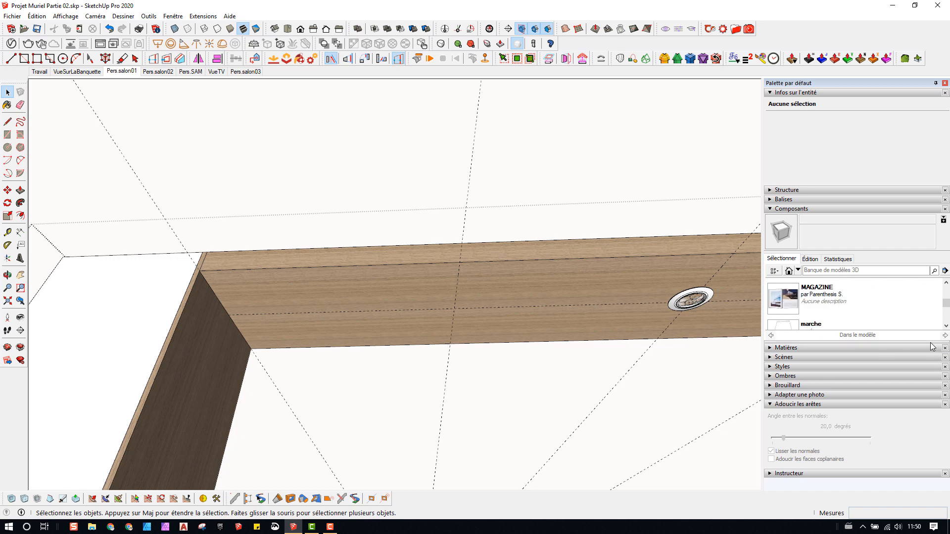
left_click_drag(936, 342, 934, 446)
left_click(937, 269)
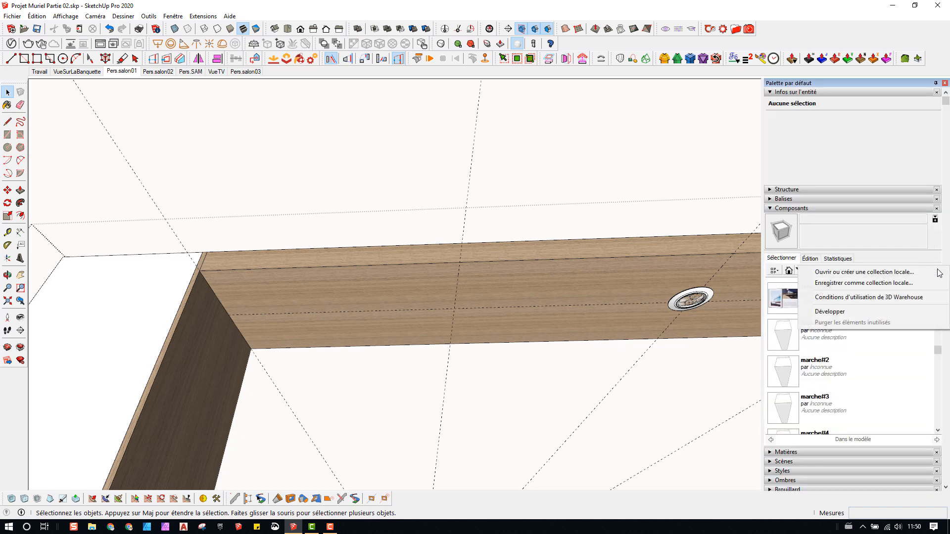
left_click(900, 257)
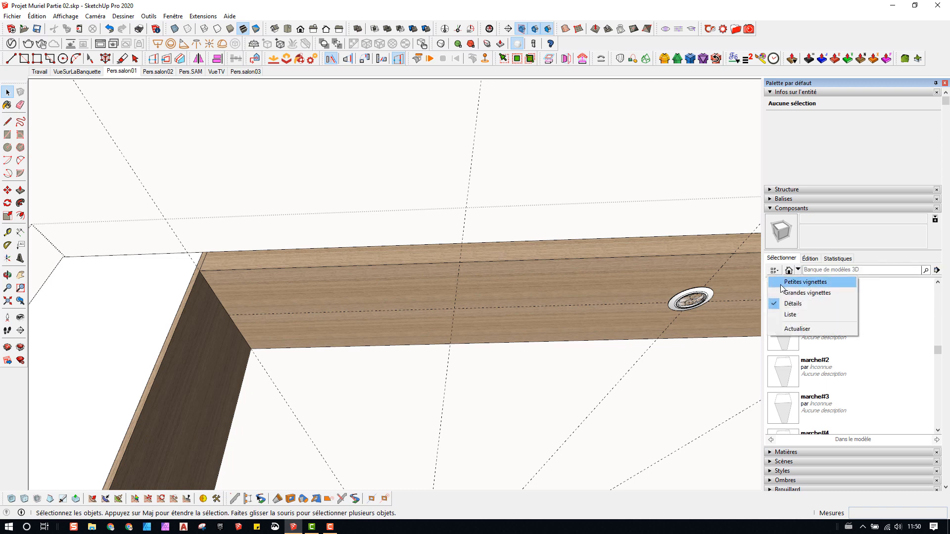
left_click(788, 315)
Step: Rename the Spot#1 component definition as "Spot Rond D."
scroll(783, 317, "down", 10)
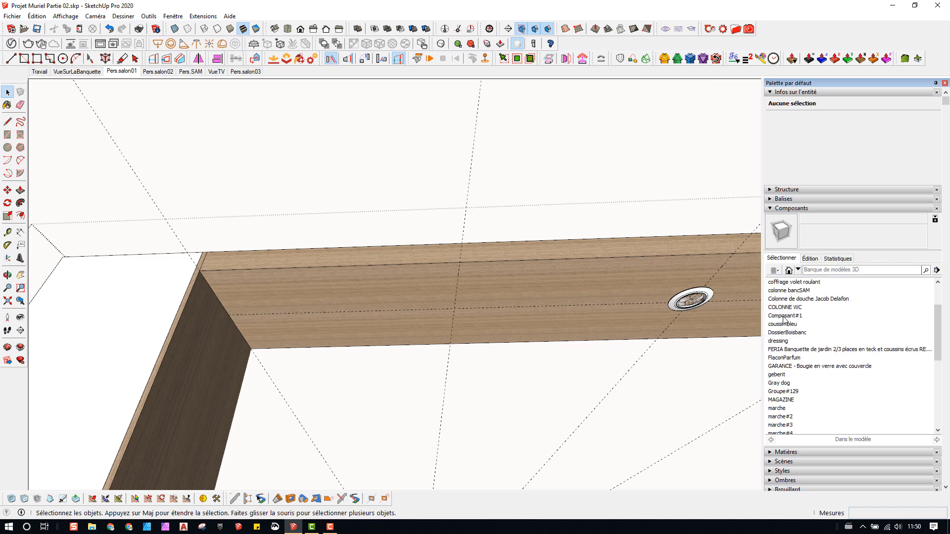
left_click(781, 366)
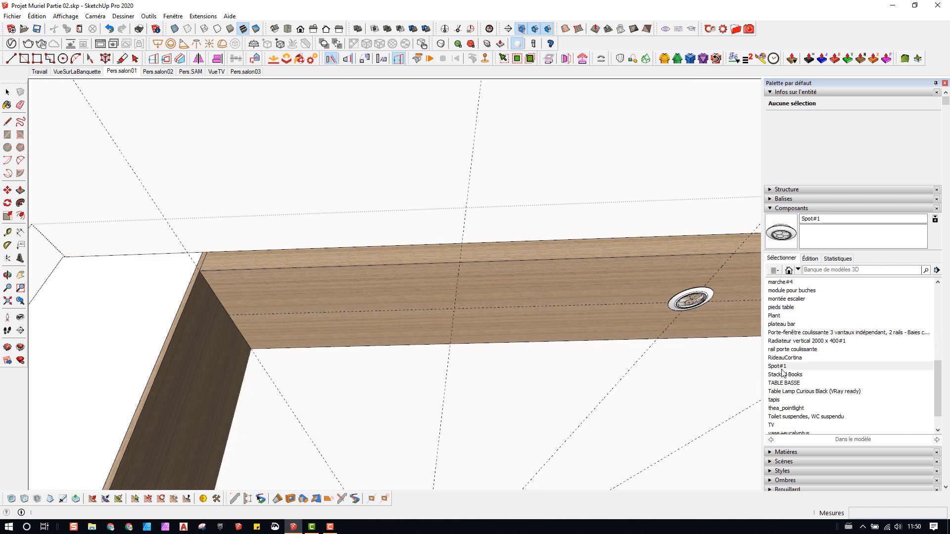
left_click_drag(814, 218, 828, 220)
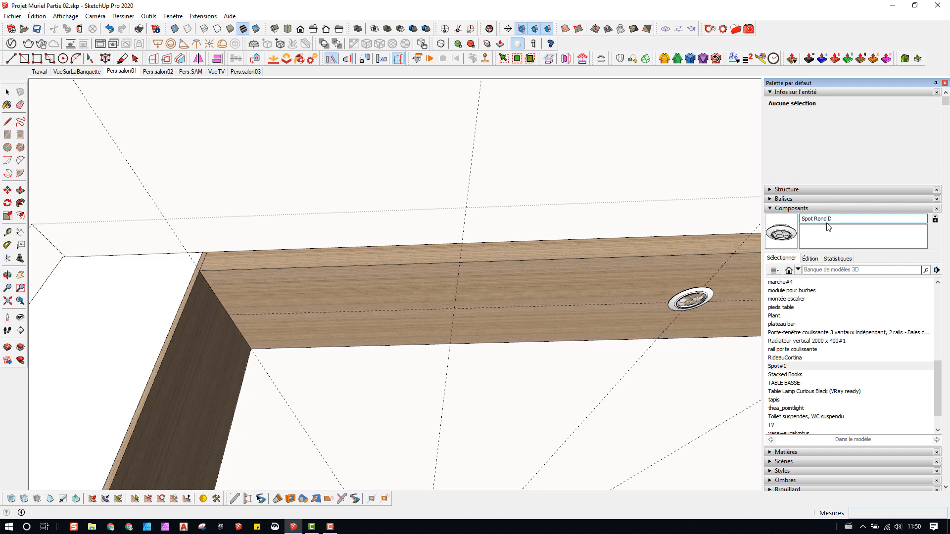
left_click(675, 210)
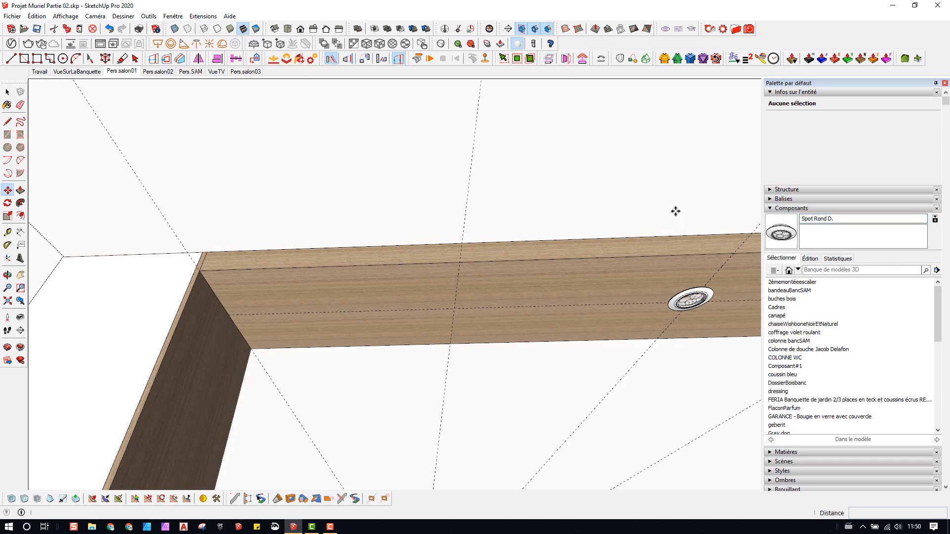
scroll(689, 280, "up", 8)
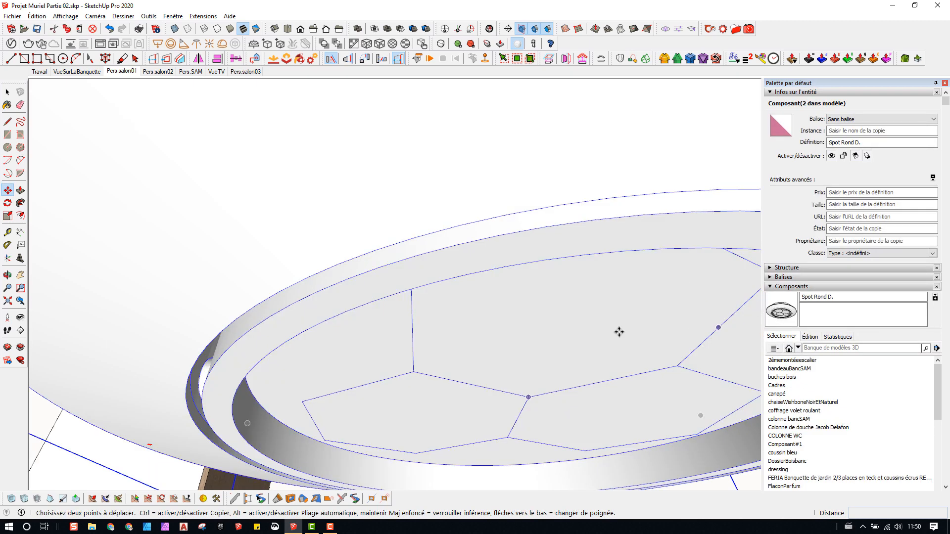
scroll(554, 327, "down", 8)
scroll(556, 327, "up", 2)
key("space")
double_click(545, 293)
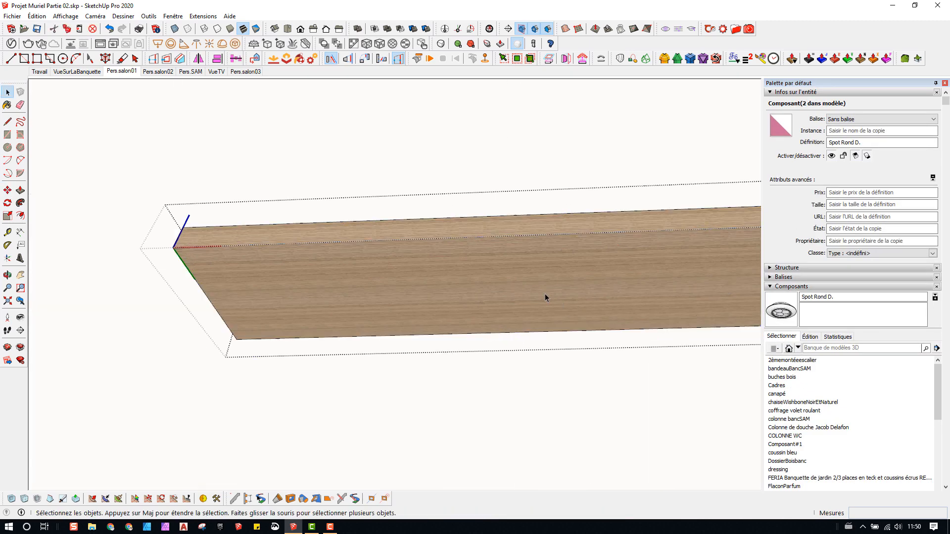
key("i")
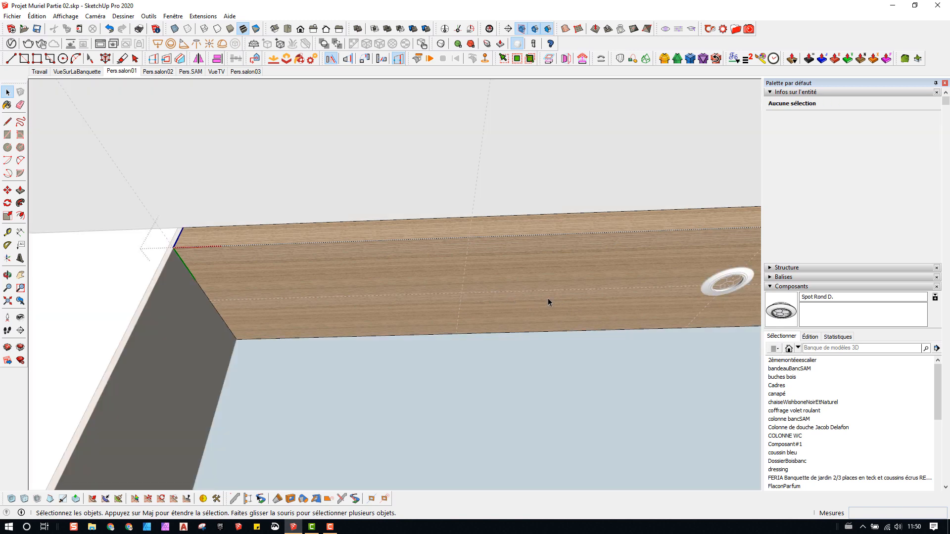
left_click(773, 310)
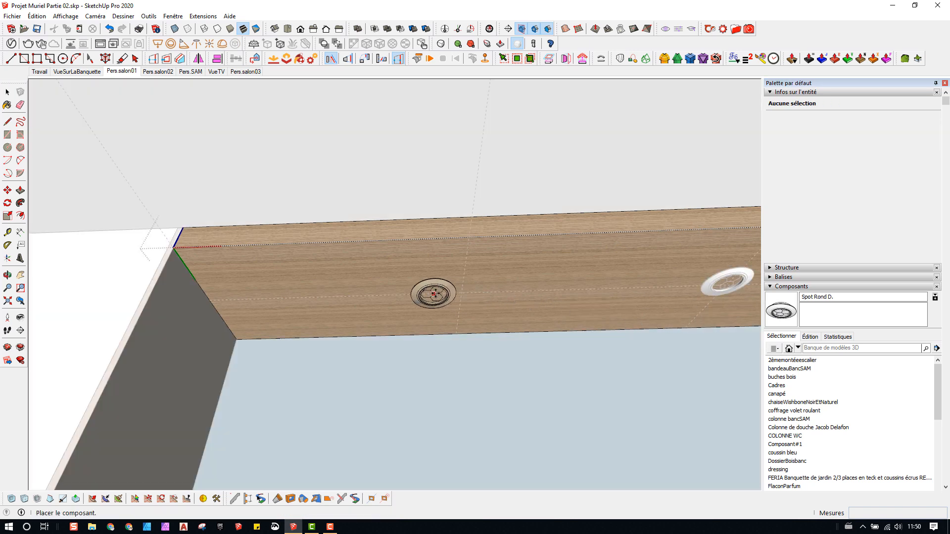
key("space")
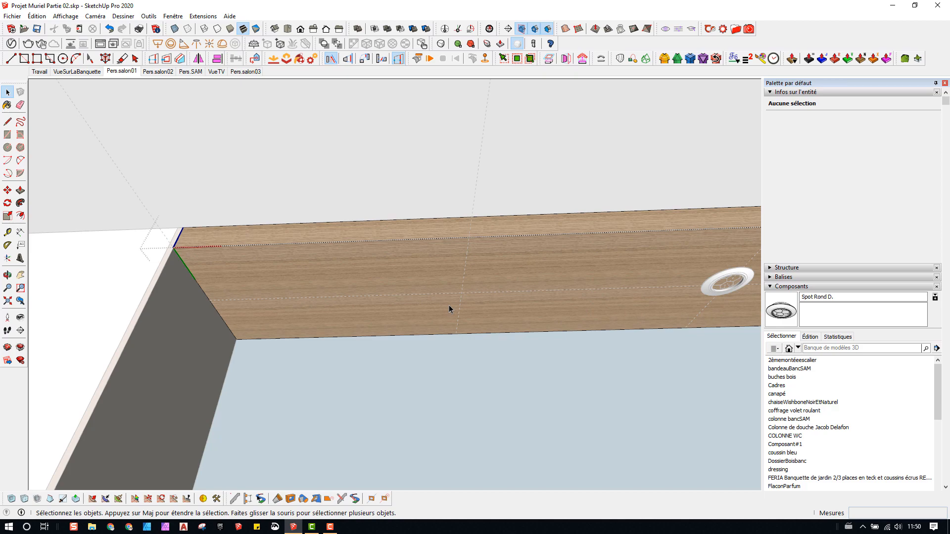
key("Escape")
Step: Place a Spot Rond D. component at the crossing of the guide lines on the wooden panel, beside the existing spotlight
left_click(781, 311)
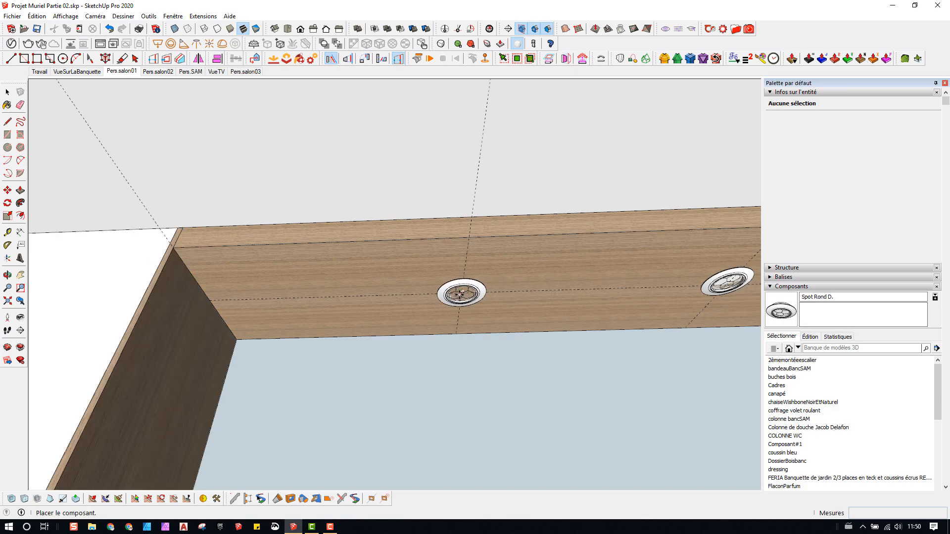
left_click(461, 293)
scroll(469, 333, "up", 5)
middle_click_drag(469, 333, 551, 278)
scroll(489, 275, "up", 6)
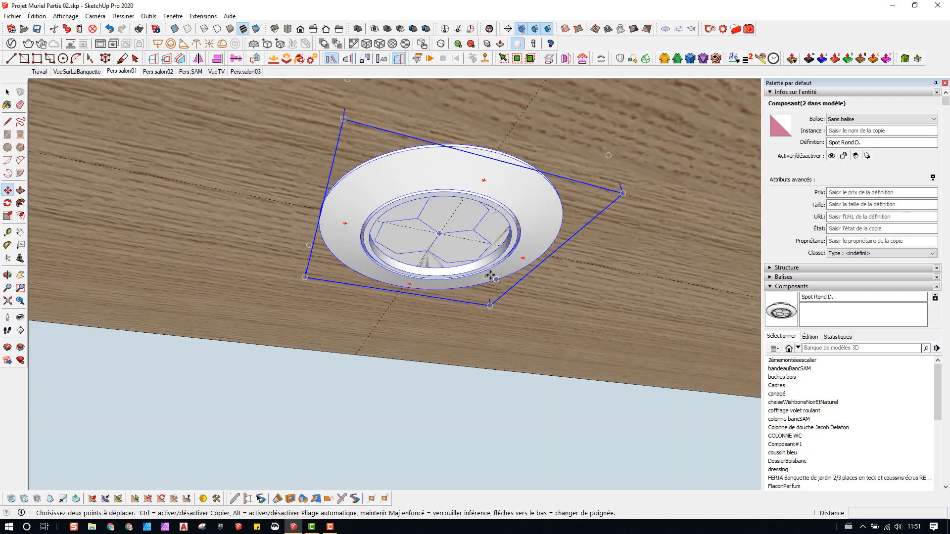
key("space")
middle_click_drag(460, 268, 423, 202)
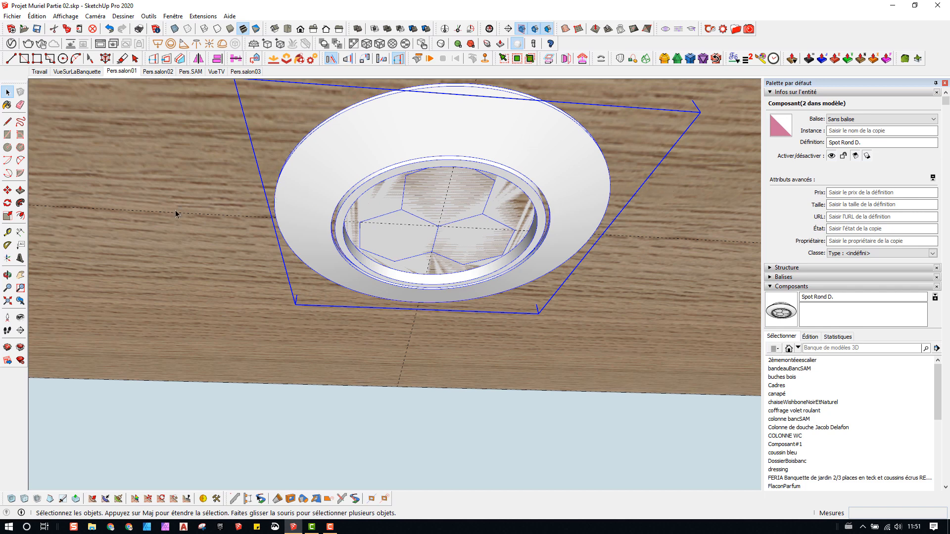
Step: Open the bandeauBancSAM panel and intersect its underside face with the model to imprint the new spotlight's outlines
left_click(162, 171)
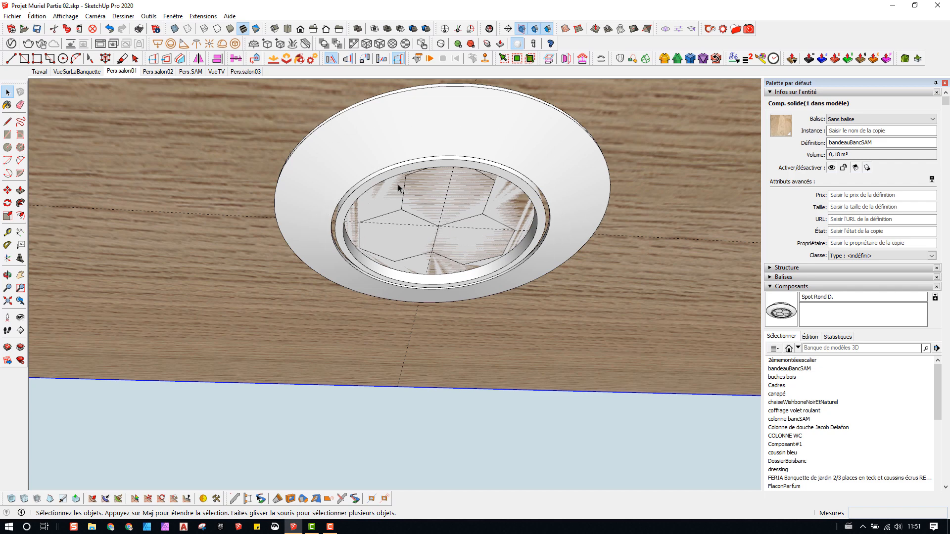
middle_click_drag(381, 164, 375, 145)
scroll(354, 211, "up", 3)
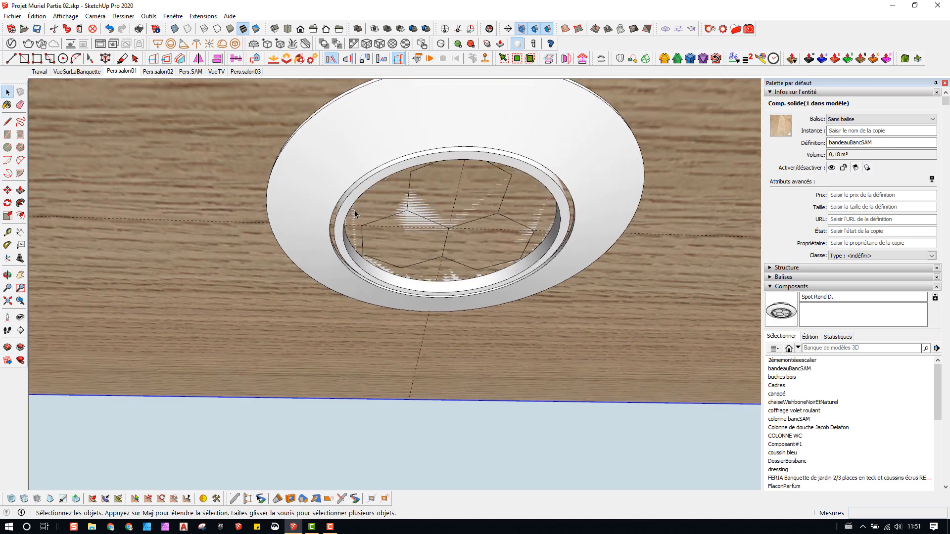
double_click(217, 199)
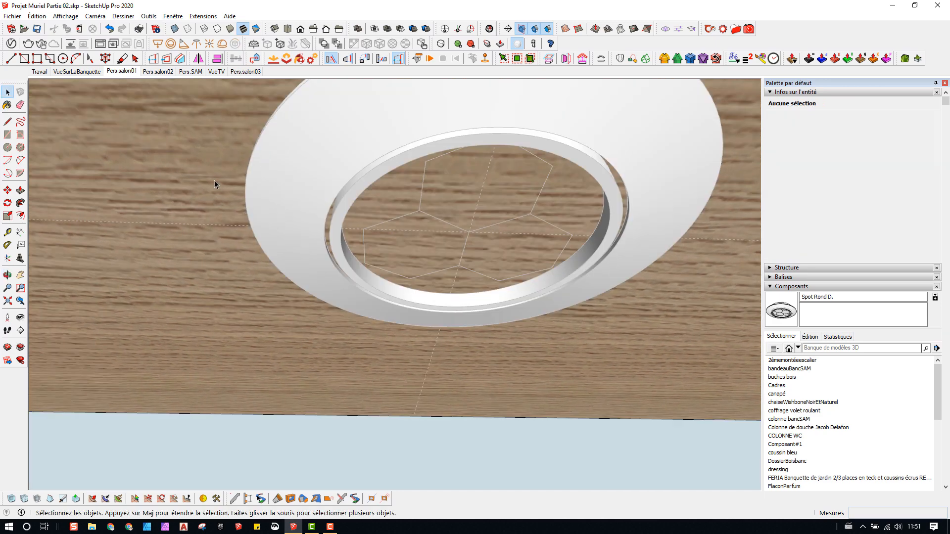
left_click(215, 181)
scroll(214, 176, "down", 3)
right_click(193, 162)
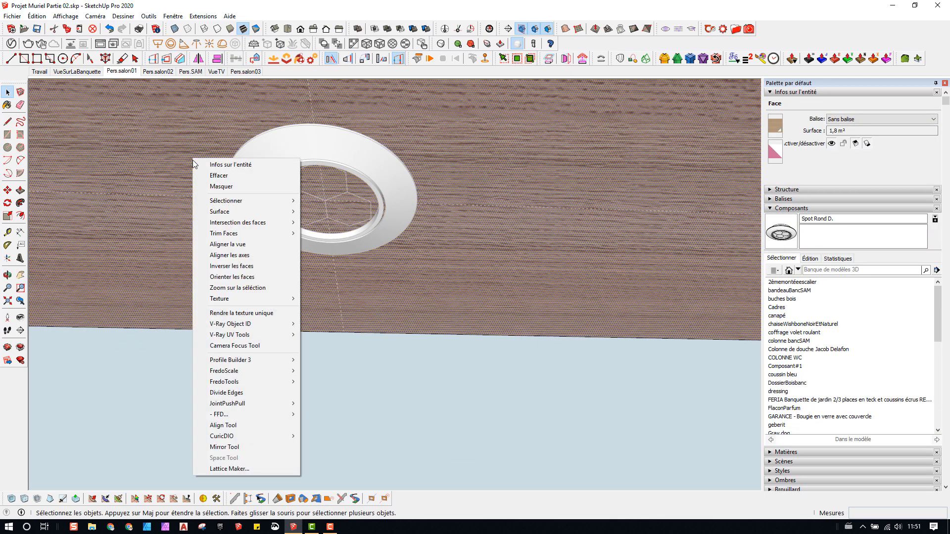
mouse_move(259, 227)
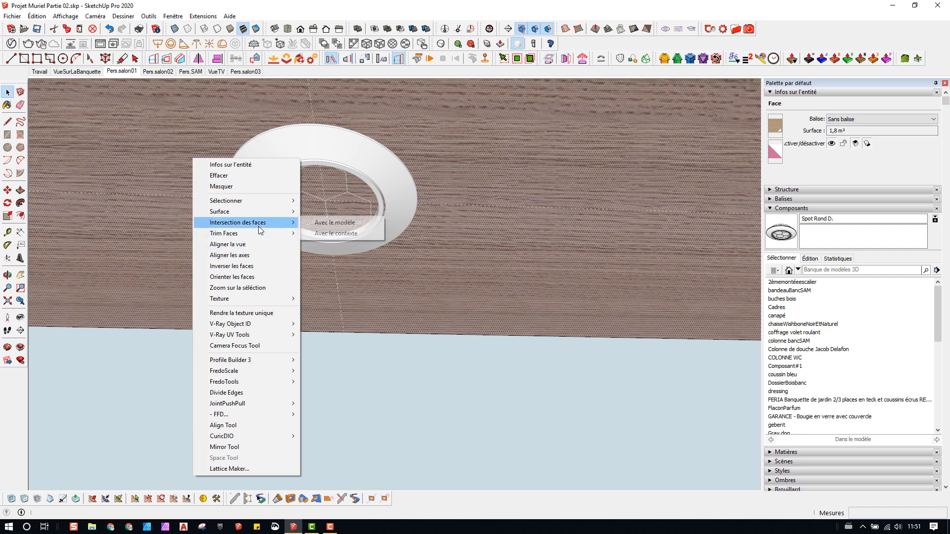
left_click(323, 224)
scroll(290, 184, "up", 3)
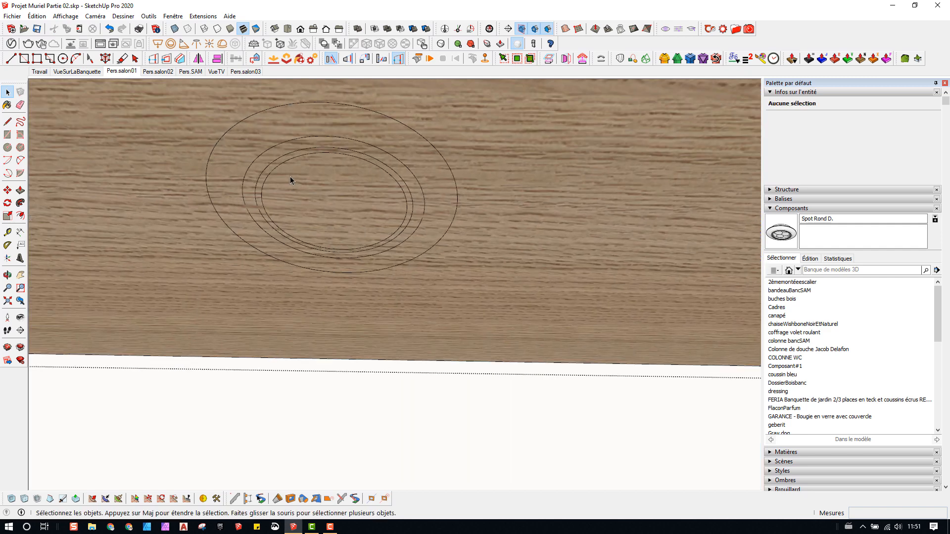
Step: Delete the outermost circle of the spotlight's imprinted outlines on the panel face
key("e")
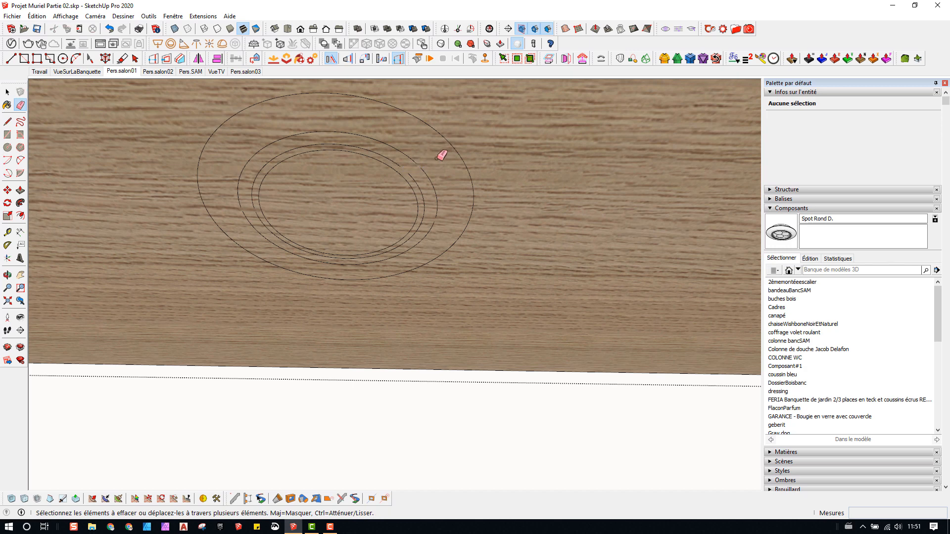
key("space")
left_click(437, 155)
left_click(435, 158)
key("Delete")
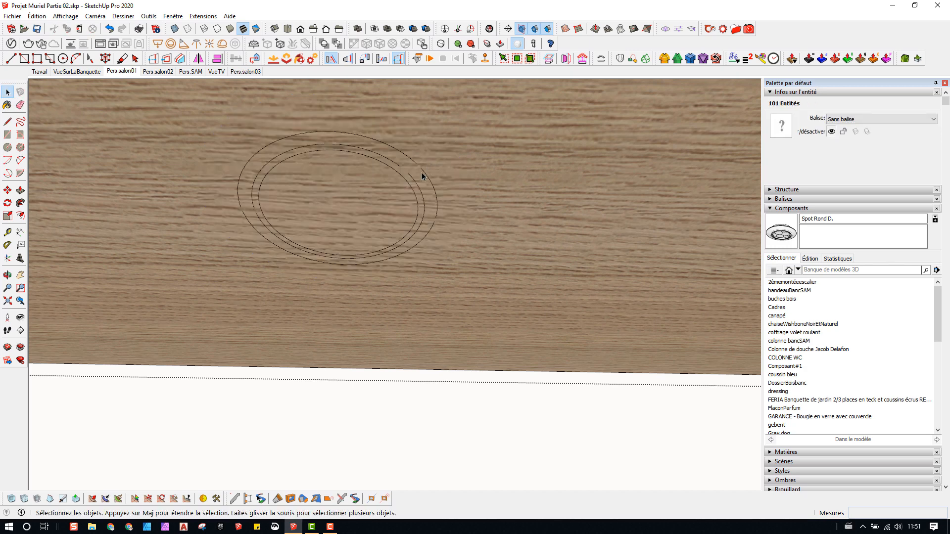
Step: Delete the intermediate concentric circle and arc segments, keeping only the innermost circle on the panel face
left_click(420, 177)
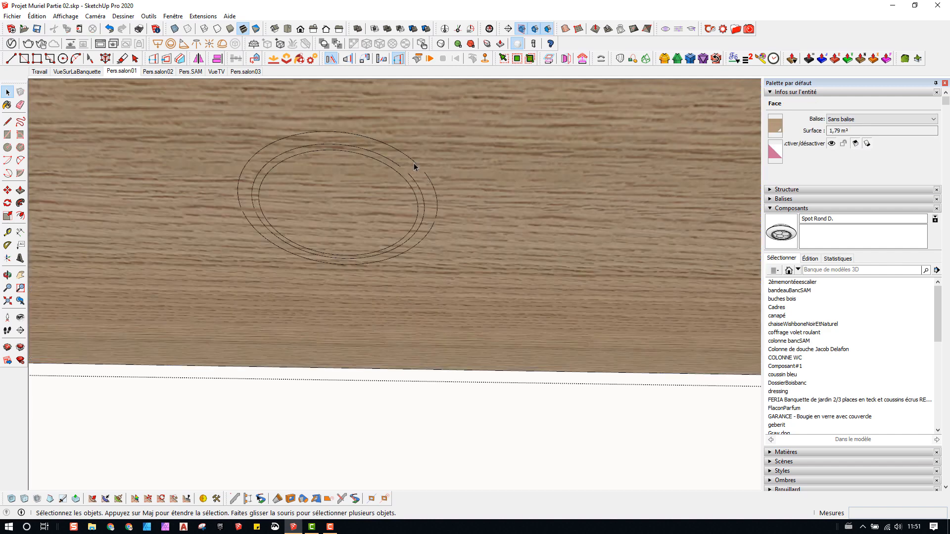
left_click(412, 162)
key("Delete")
left_click(430, 183)
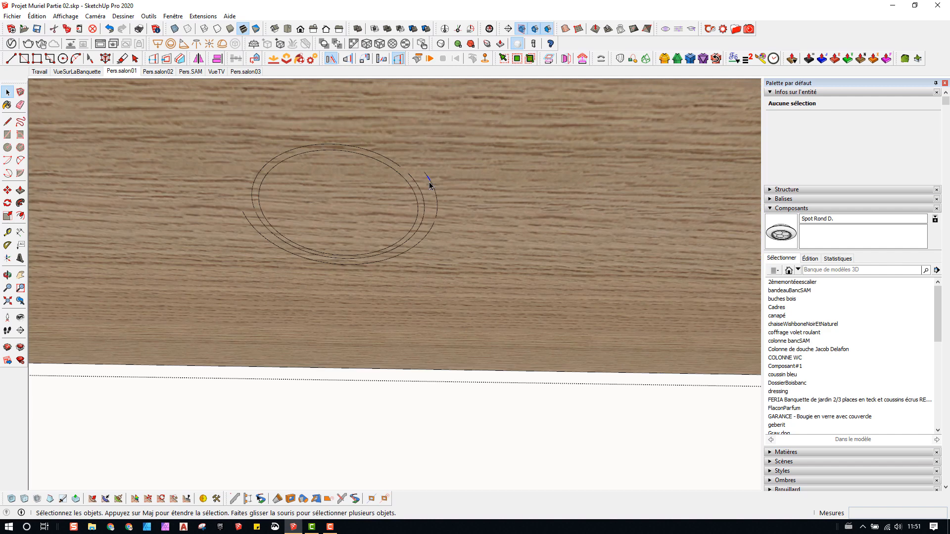
key("Delete")
left_click(425, 233)
key("Delete")
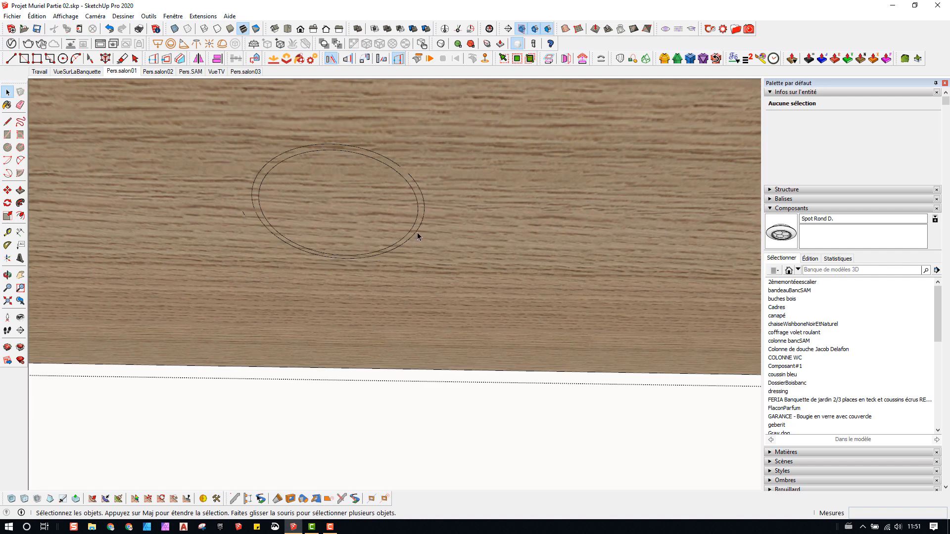
left_click(421, 215)
key("Delete")
left_click(386, 164)
key("Delete")
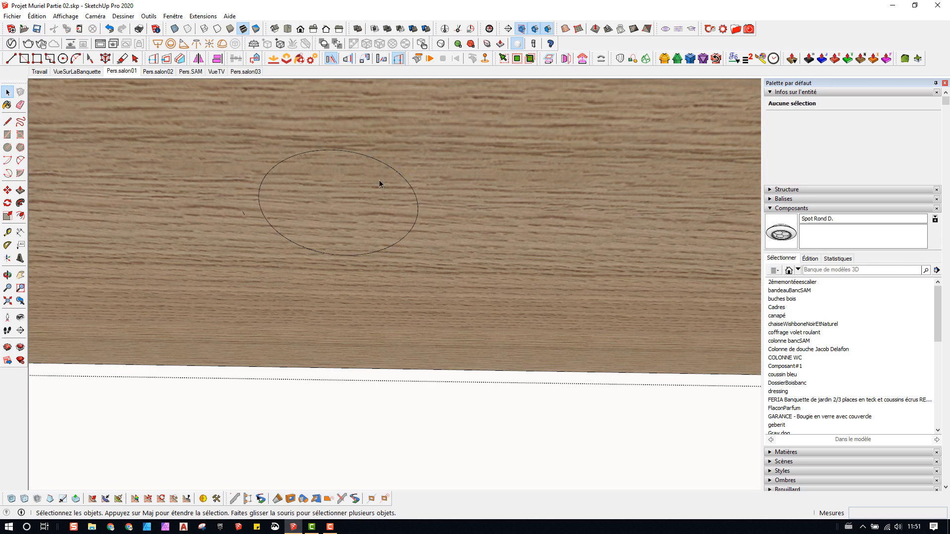
Step: Delete the tiny stray edges left beside the remaining circle on the panel face
scroll(379, 182, "up", 2)
left_click(379, 184)
scroll(379, 184, "up", 1)
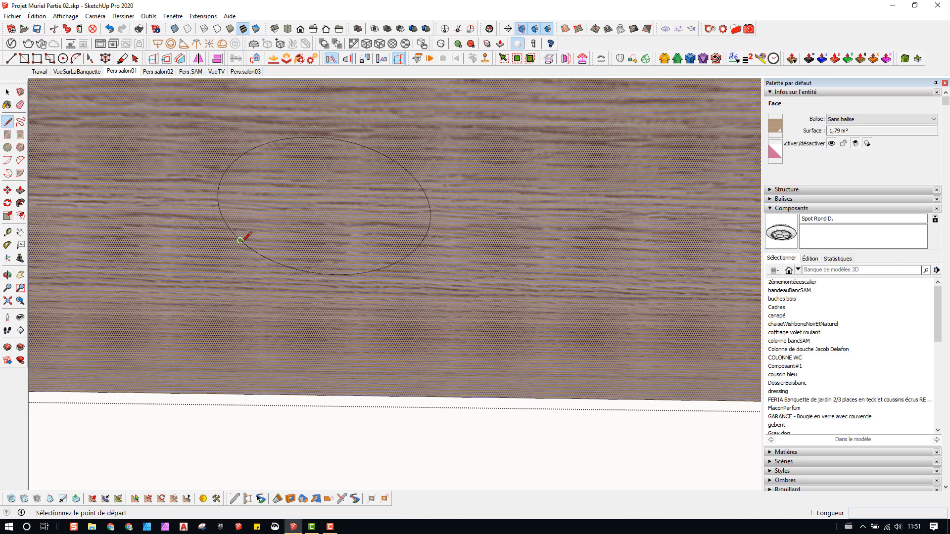
left_click(203, 225)
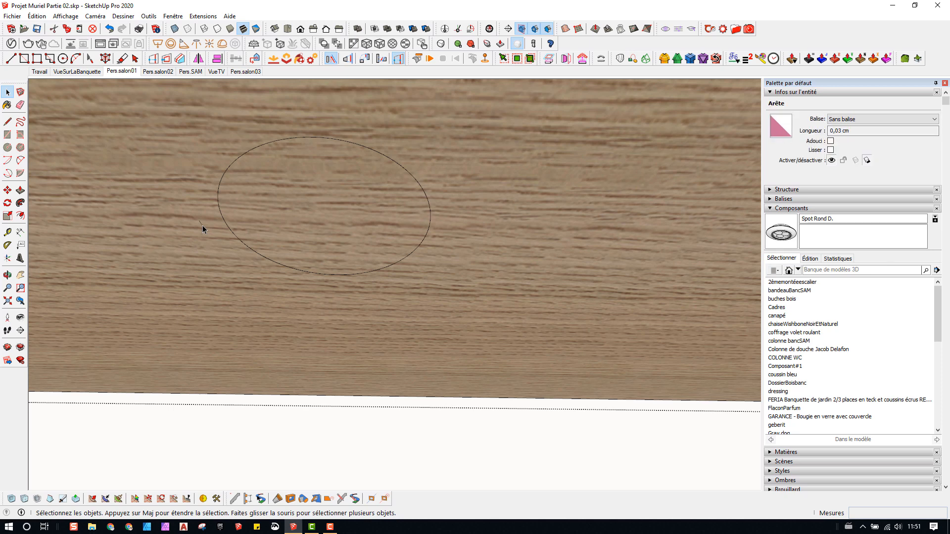
key("Delete")
scroll(215, 217, "up", 1)
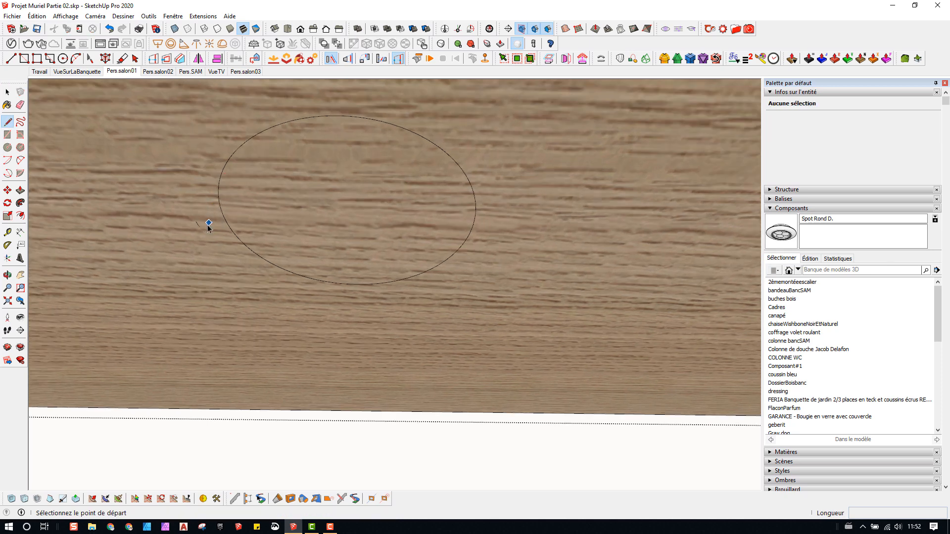
left_click(197, 224)
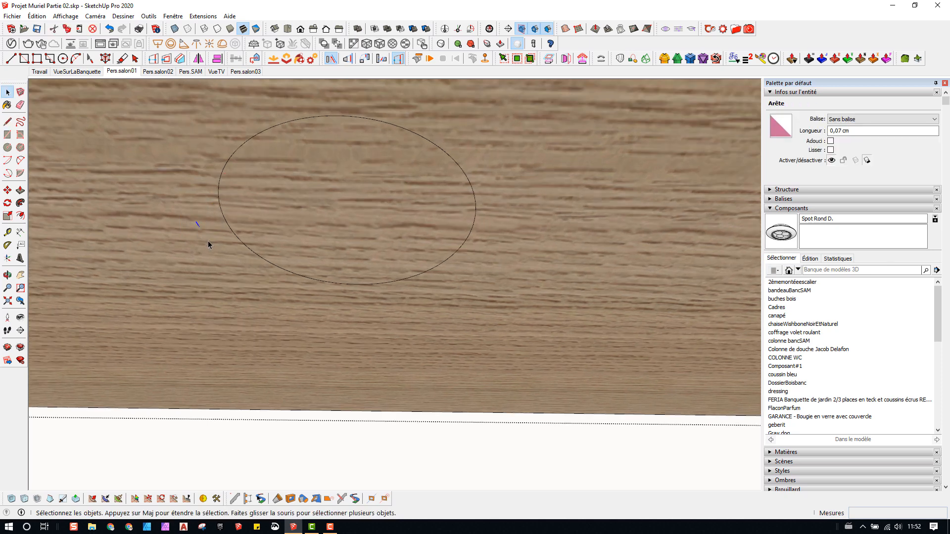
key("Delete")
Step: Retrace a short edge segment of the circle with the Line tool so its interior becomes a separate face
left_click(229, 227)
scroll(228, 225, "up", 2)
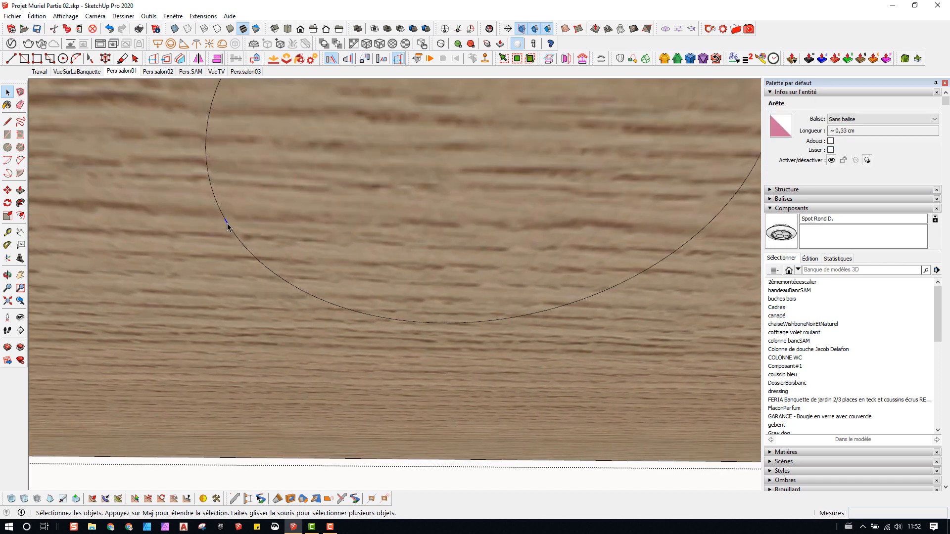
scroll(228, 226, "up", 5)
key("l")
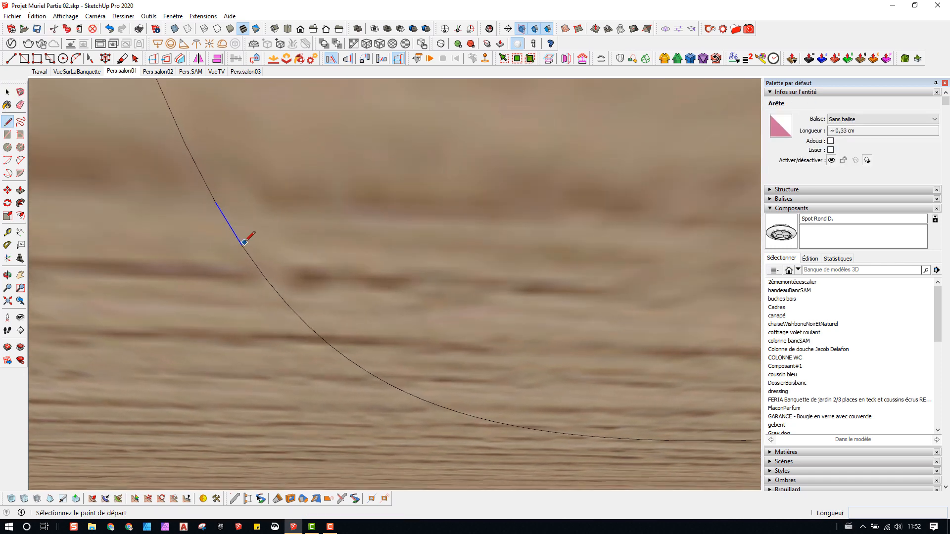
left_click(244, 242)
key("Escape")
left_click(241, 244)
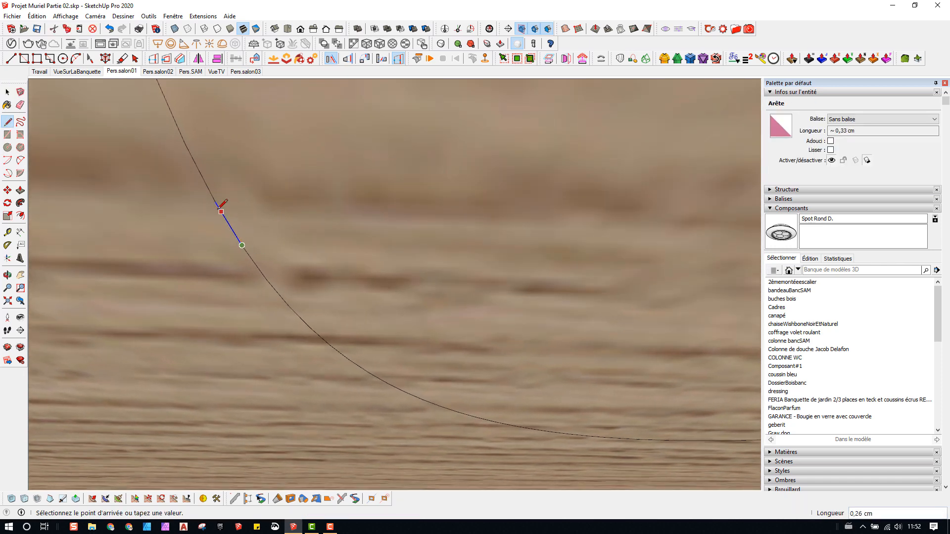
left_click(221, 212)
key("space")
left_click(244, 223)
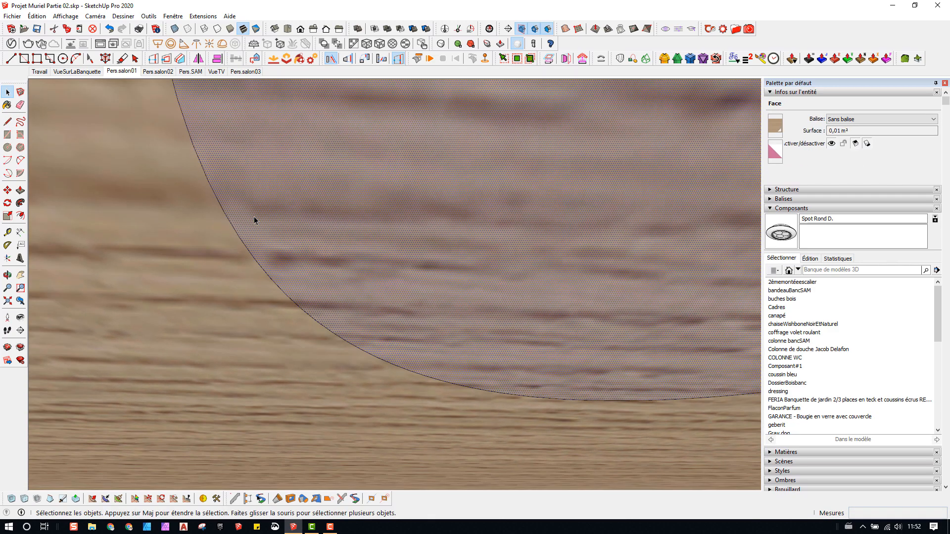
Step: Push the circular face 1.30 cm into the panel to recess the spotlight, and leave the panel component
scroll(262, 215, "down", 10)
key("p")
left_click(327, 213)
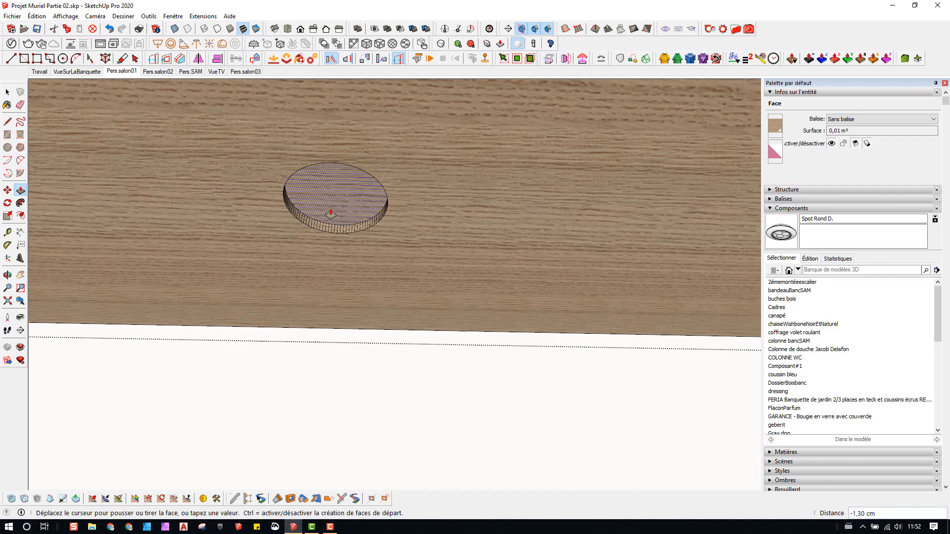
key("Return")
key("space")
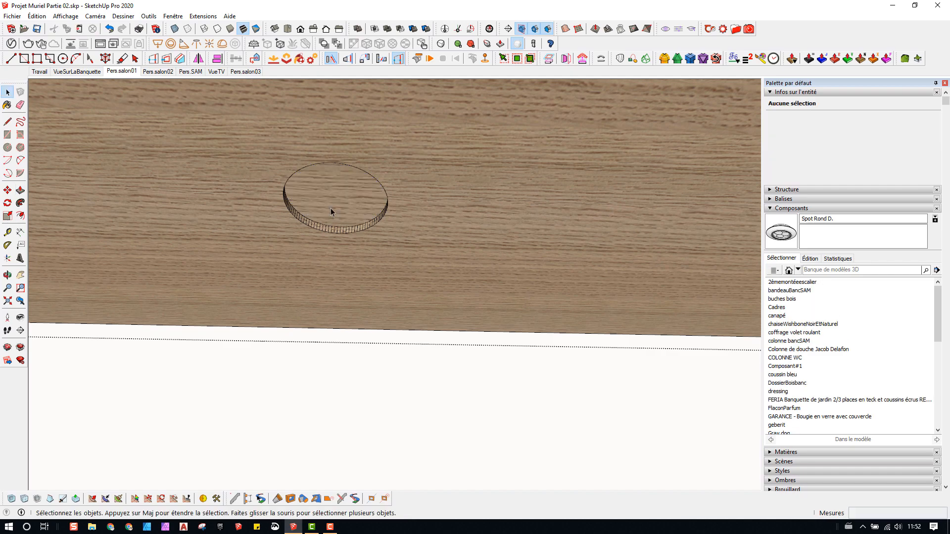
key("Escape")
mouse_move(335, 220)
middle_mouse_down()
mouse_move(340, 159)
mouse_move(254, 276)
mouse_move(371, 244)
mouse_move(336, 226)
middle_mouse_up()
scroll(317, 217, "up", 2)
scroll(301, 223, "down", 5)
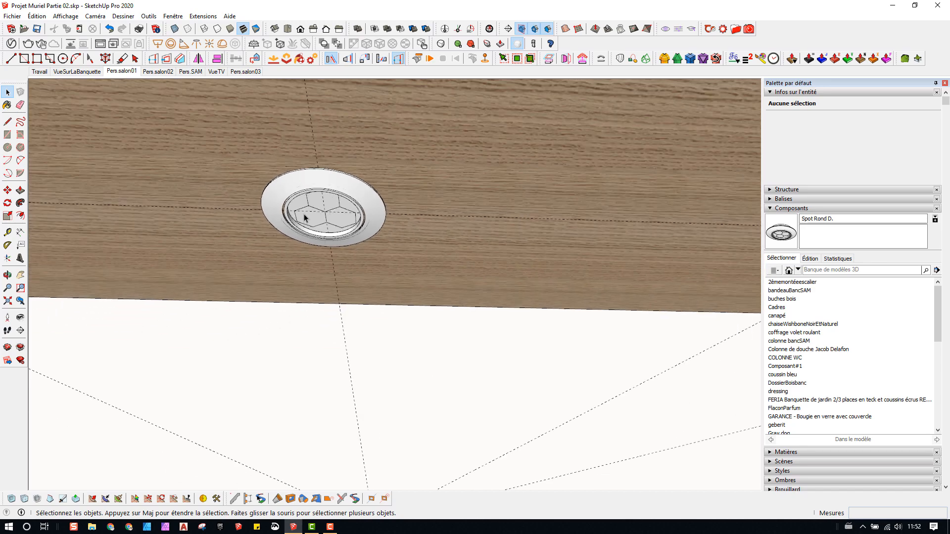
Step: Delete the second spotlight and the old concentric imprint it leaves on the wooden panel face
scroll(614, 218, "up", 1)
left_click(577, 216)
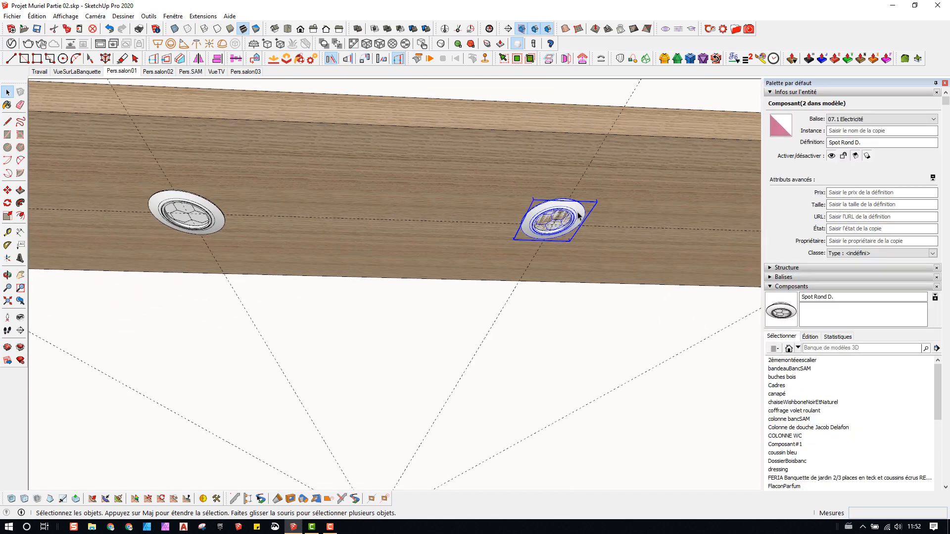
key("Delete")
scroll(552, 231, "up", 5)
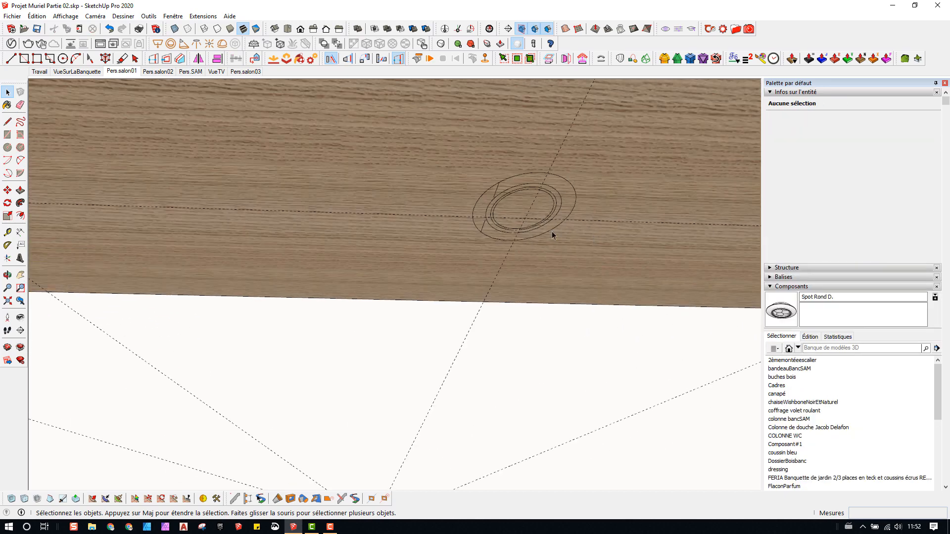
triple_click(544, 233)
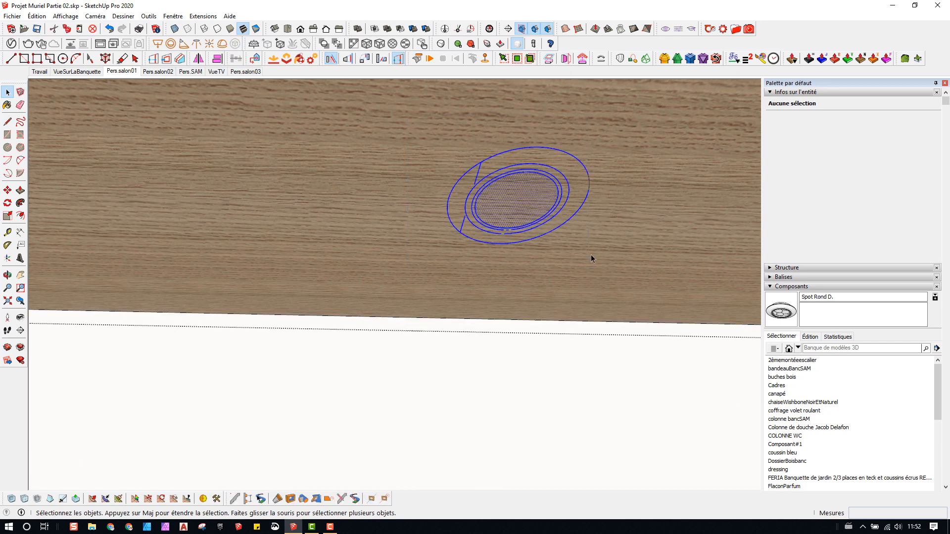
key("Delete")
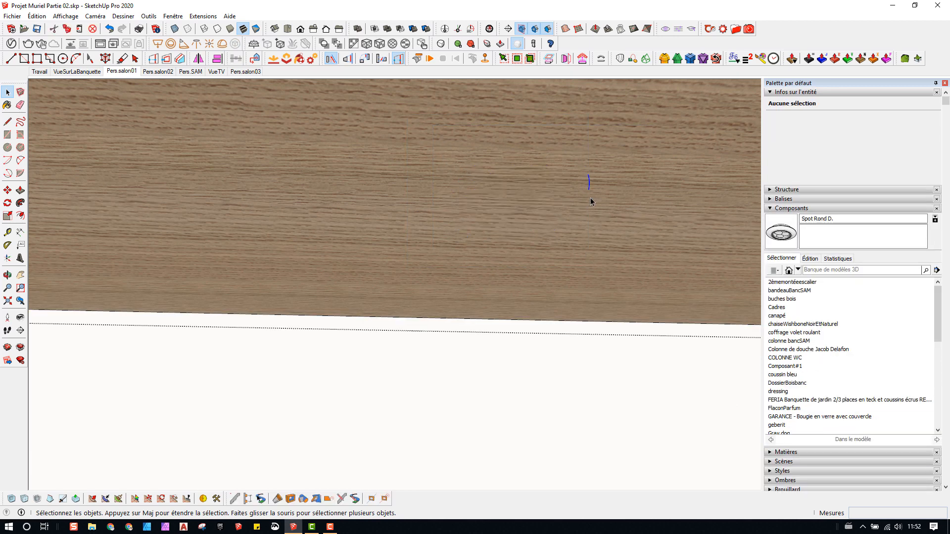
Step: Place a new Spot Rond D. component at the second guide intersection on the wooden panel
scroll(548, 187, "down", 4)
scroll(545, 189, "down", 1)
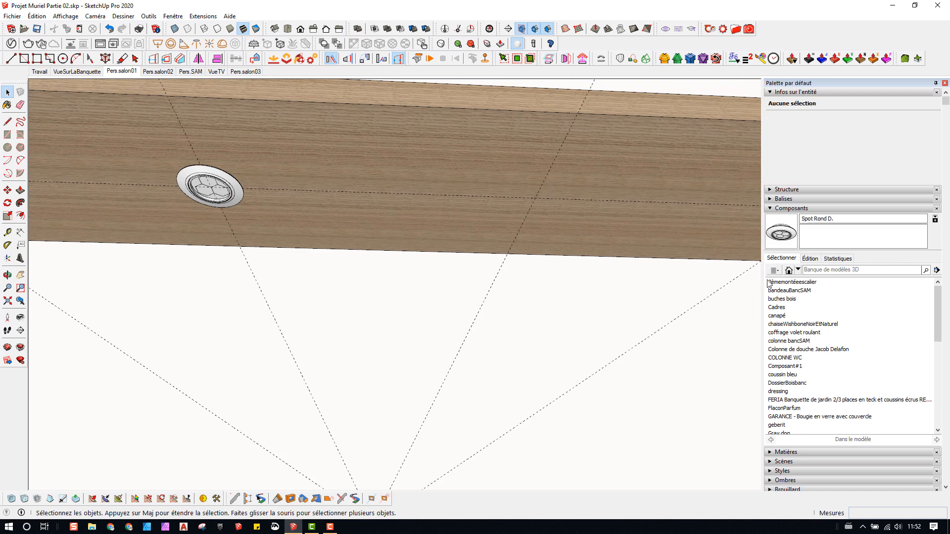
left_click(783, 223)
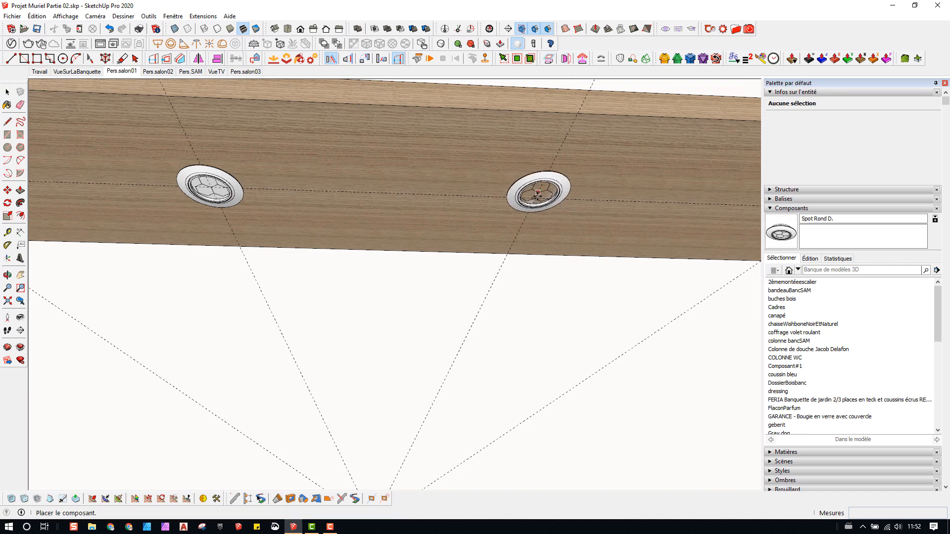
left_click(505, 194)
Step: Open the wooden panel component for editing and intersect its face with the model
double_click(501, 190)
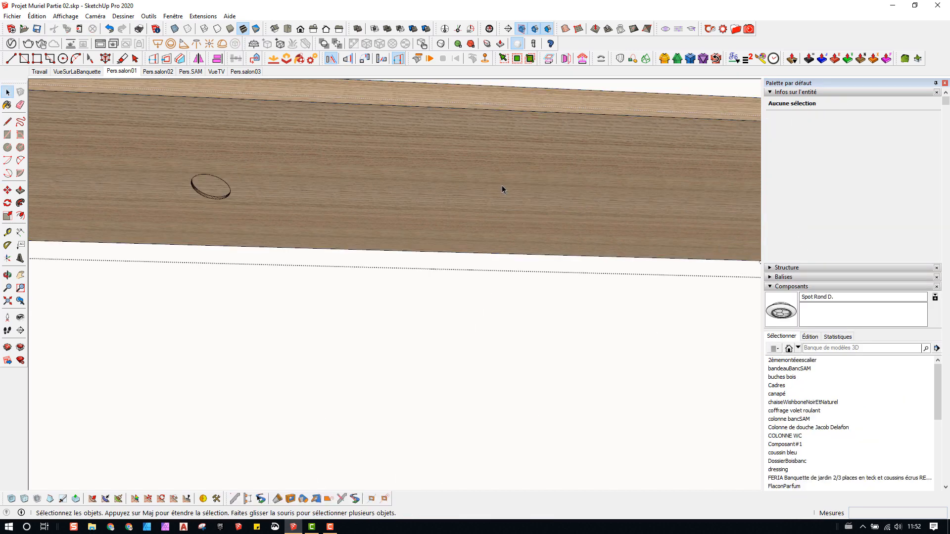
right_click(507, 186)
mouse_move(584, 251)
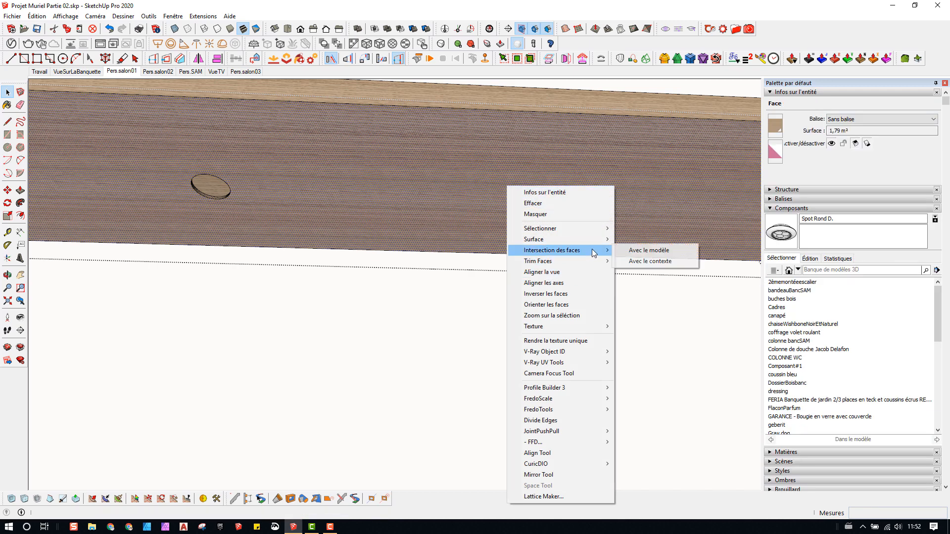
left_click(654, 251)
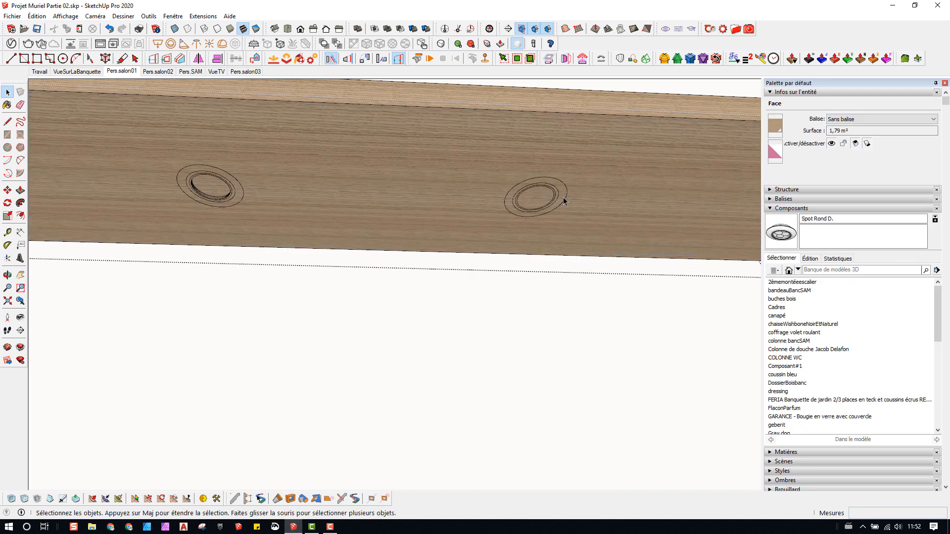
Step: Delete the intermediate concentric circles of the second spotlight's imprint, keeping only the outermost and innermost circles
scroll(400, 199, "up", 3)
scroll(525, 193, "up", 4)
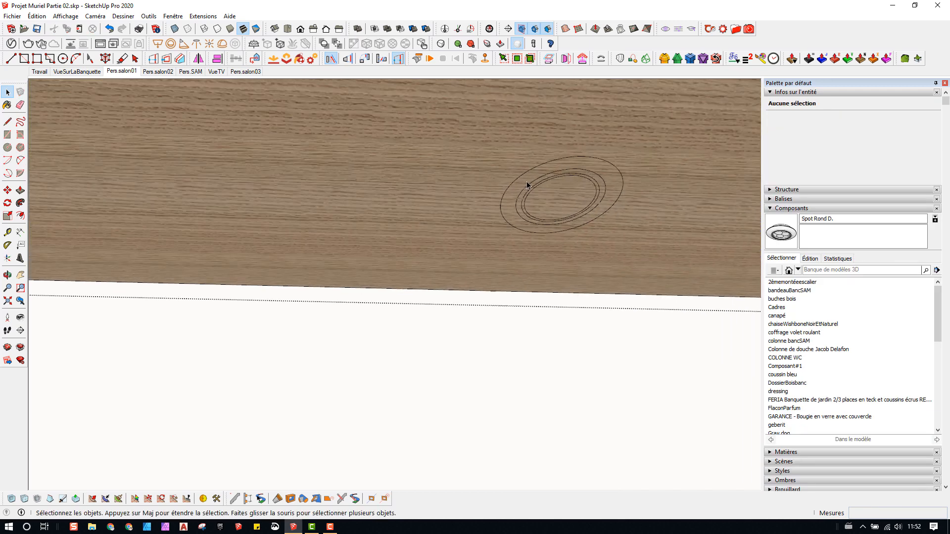
scroll(527, 204, "up", 2)
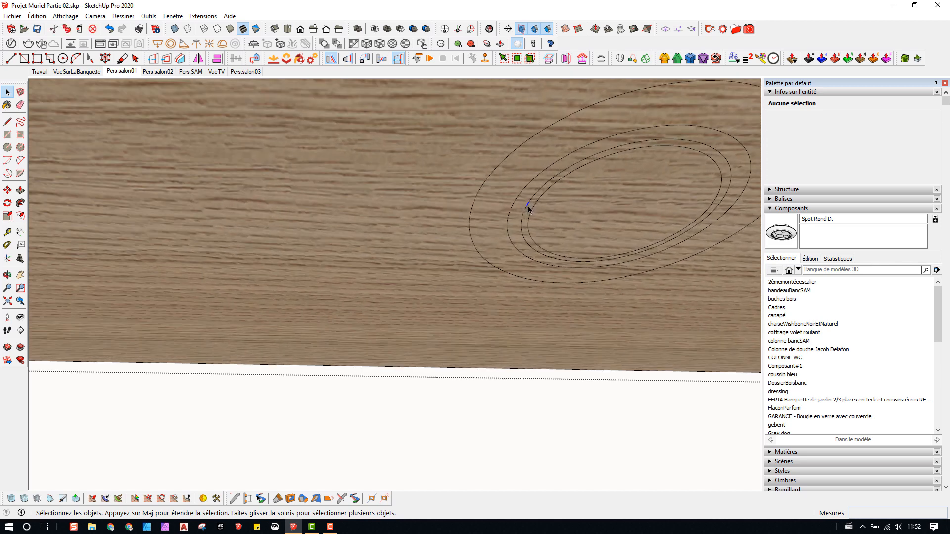
left_click(526, 202)
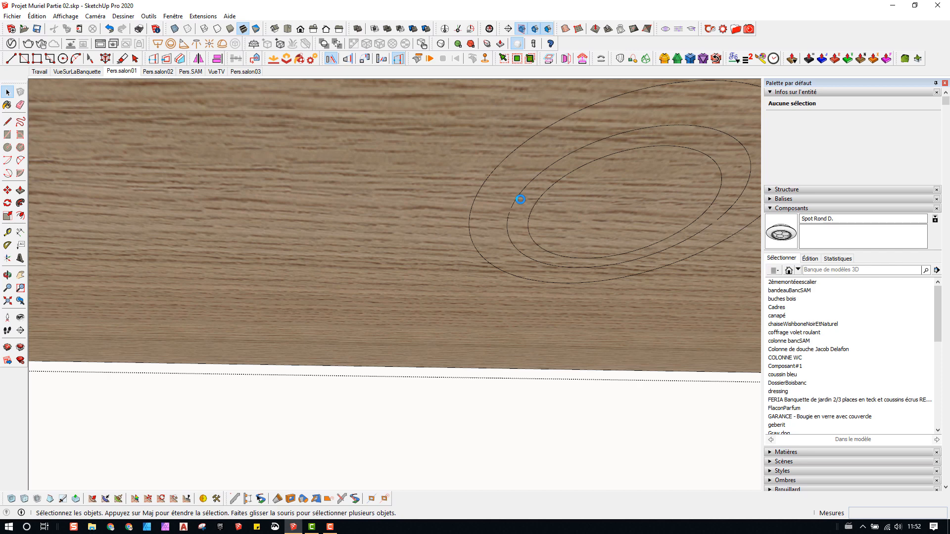
left_click(522, 194)
left_click(522, 194)
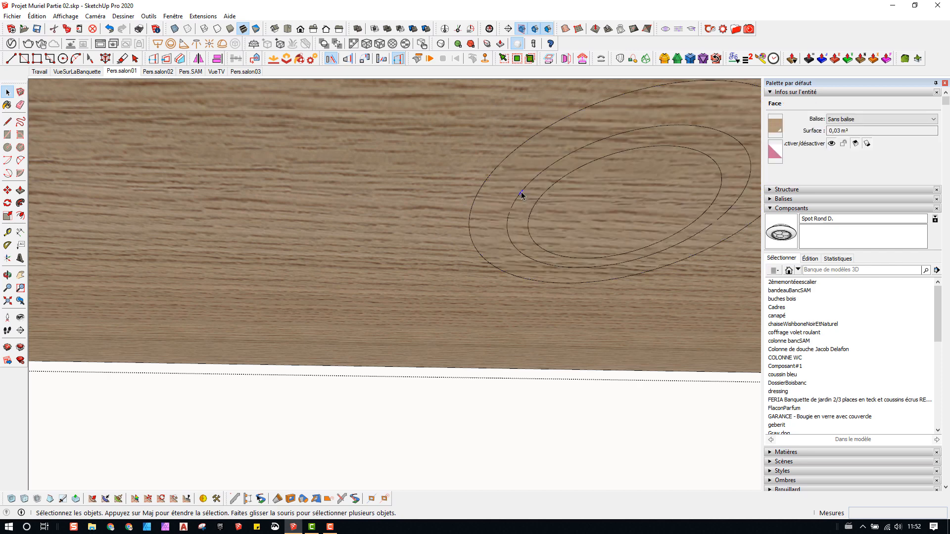
key("Delete")
left_click(508, 226)
key("Delete")
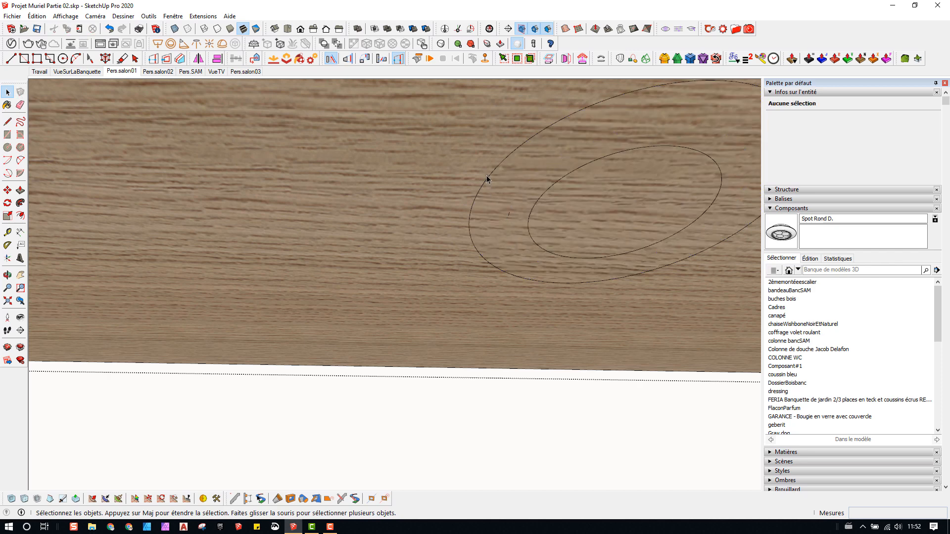
double_click(489, 180)
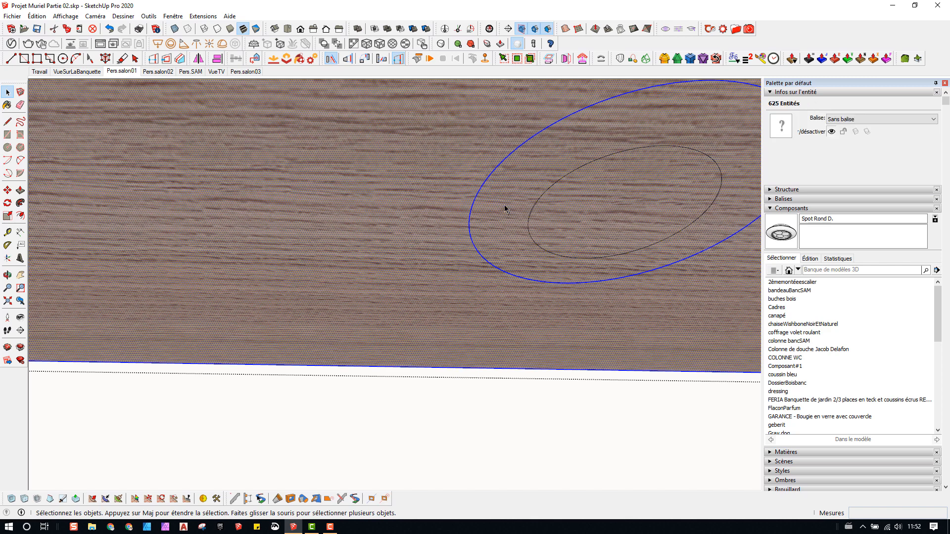
left_click(506, 221, "shift")
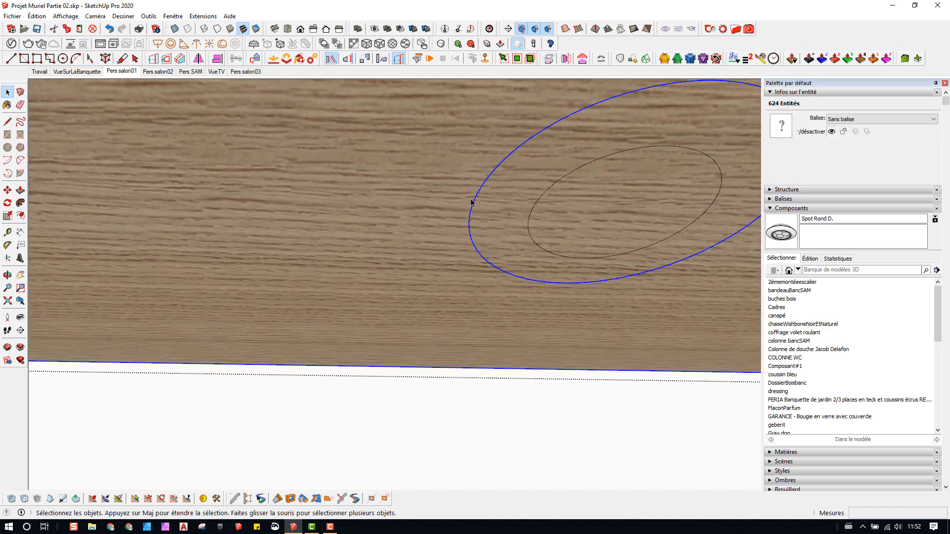
key("Delete")
key("ctrl+z")
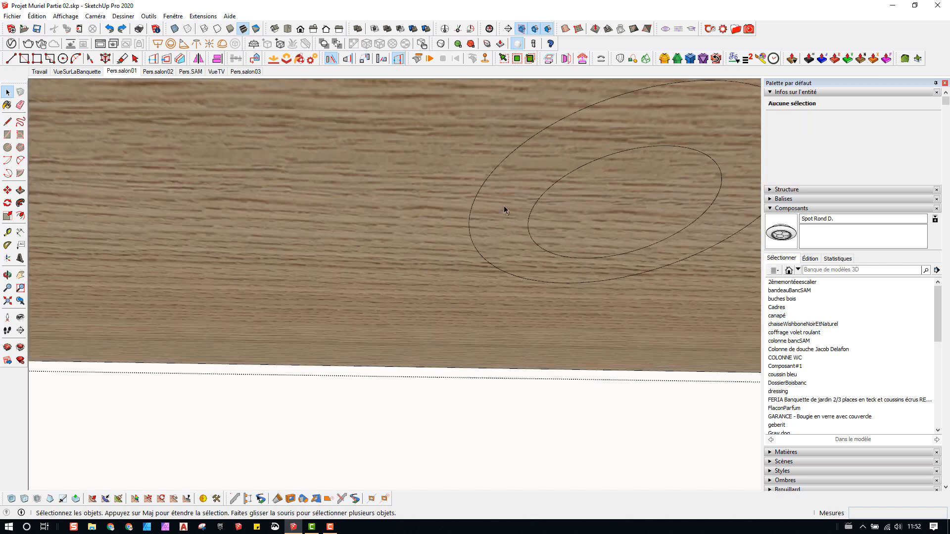
Step: Delete the outermost circle and the tiny stray edge beside the second spotlight's innermost circle
triple_click(477, 192)
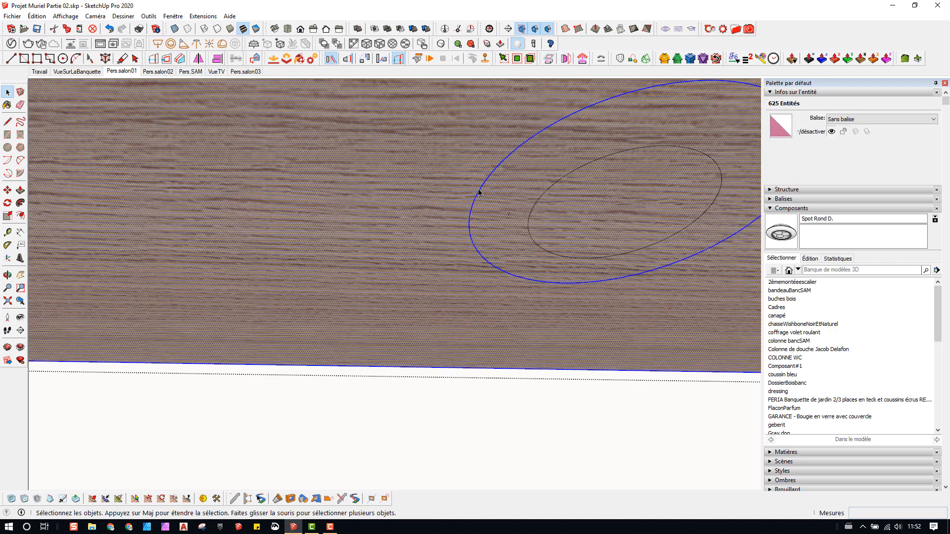
left_click(479, 199, "shift")
left_click(478, 195)
left_click(483, 197)
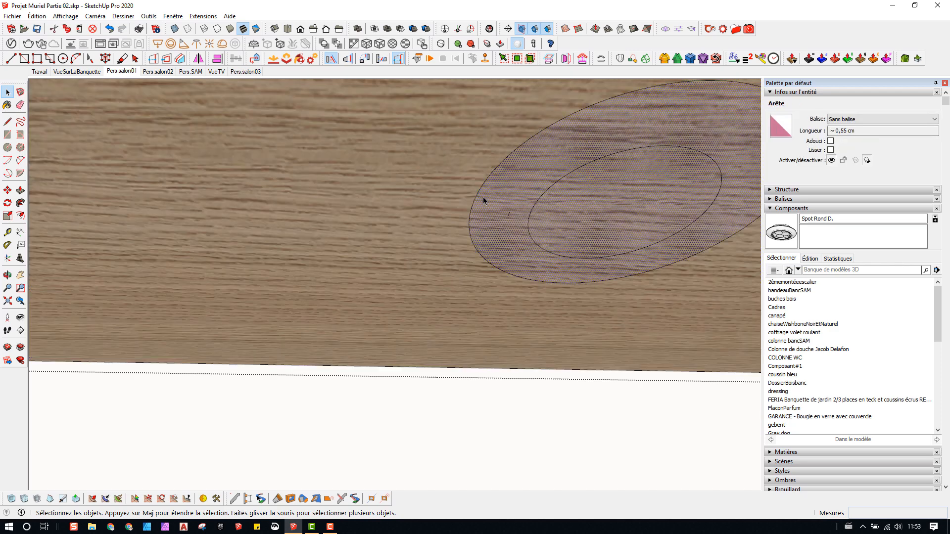
double_click(484, 200)
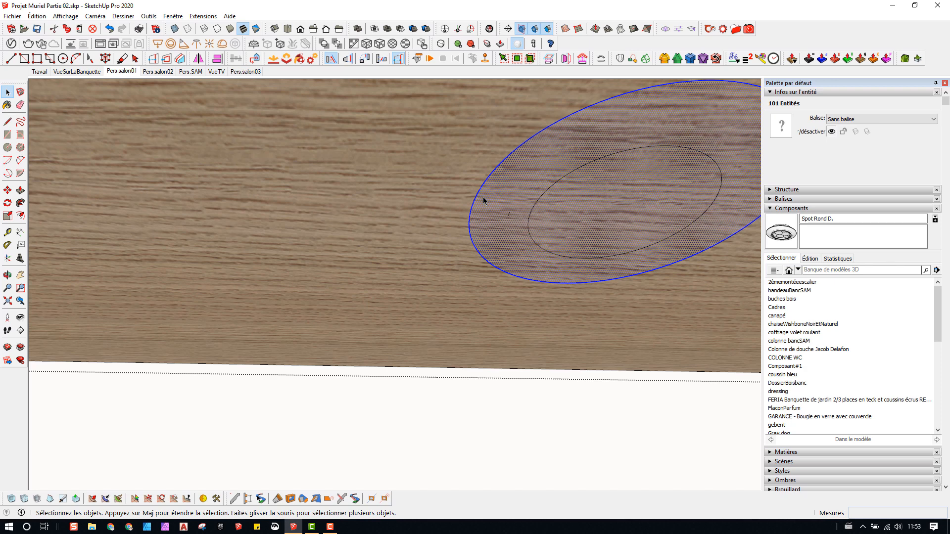
key("Delete")
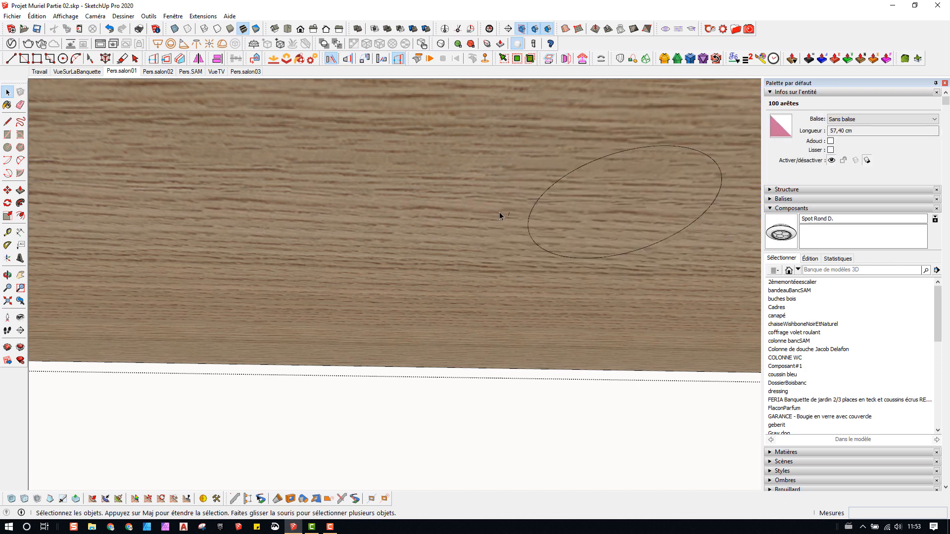
left_click_drag(488, 198, 519, 233)
Step: Retrace a short segment of the second spotlight's circle with the Line tool to make its interior a separate face
scroll(551, 206, "down", 2)
key("p")
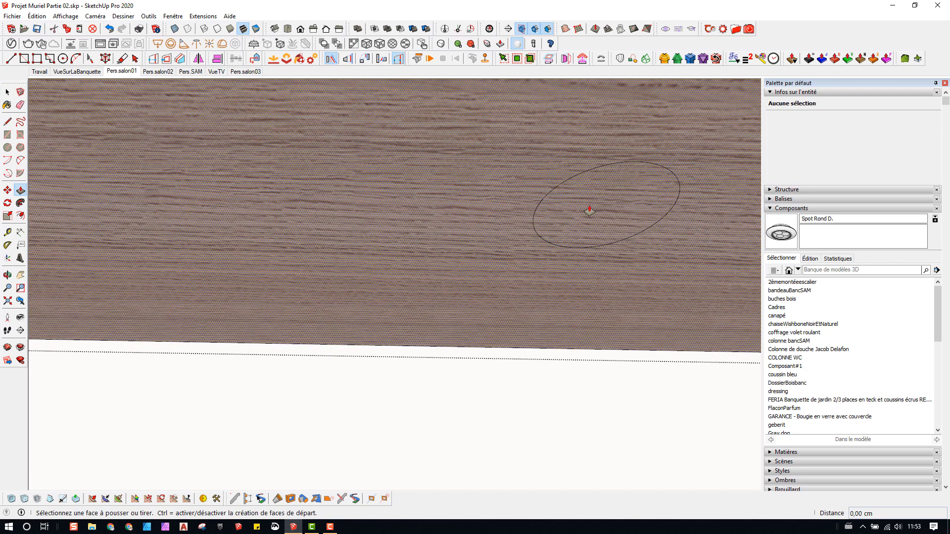
key("space")
key("l")
scroll(548, 178, "up", 5)
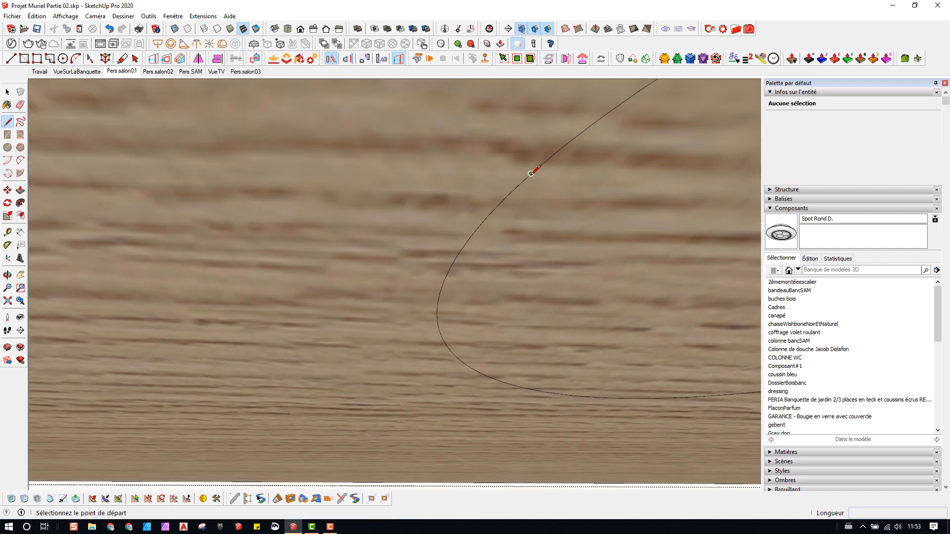
left_click(531, 173)
left_click(513, 194)
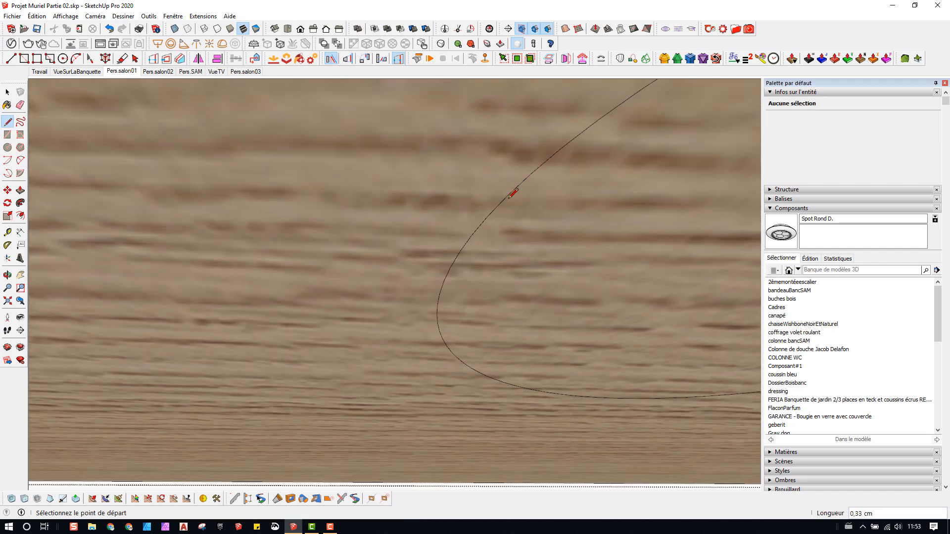
Step: Push the second circular face about 0.83 cm into the panel and leave the panel component
key("space")
scroll(511, 203, "down", 3)
key("p")
left_click(603, 257)
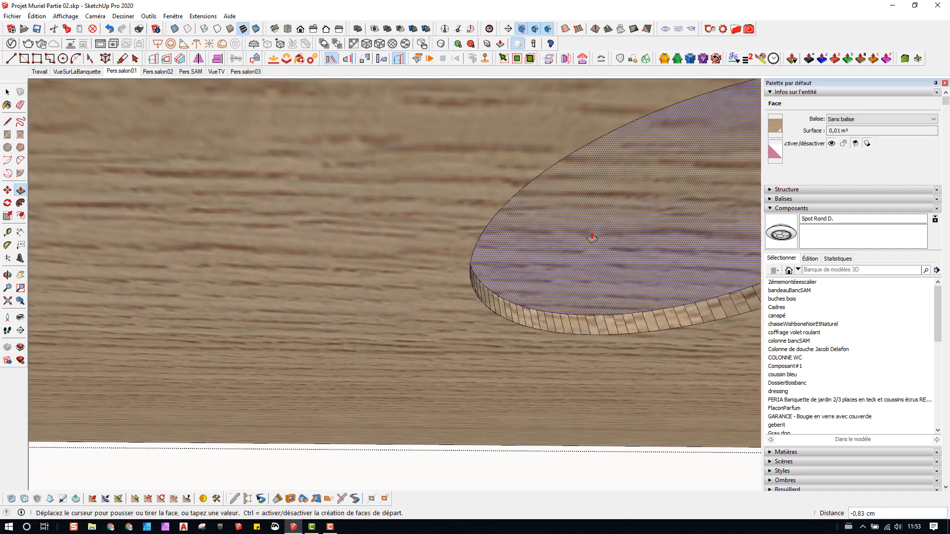
left_click(592, 237)
key("space")
scroll(588, 228, "down", 10)
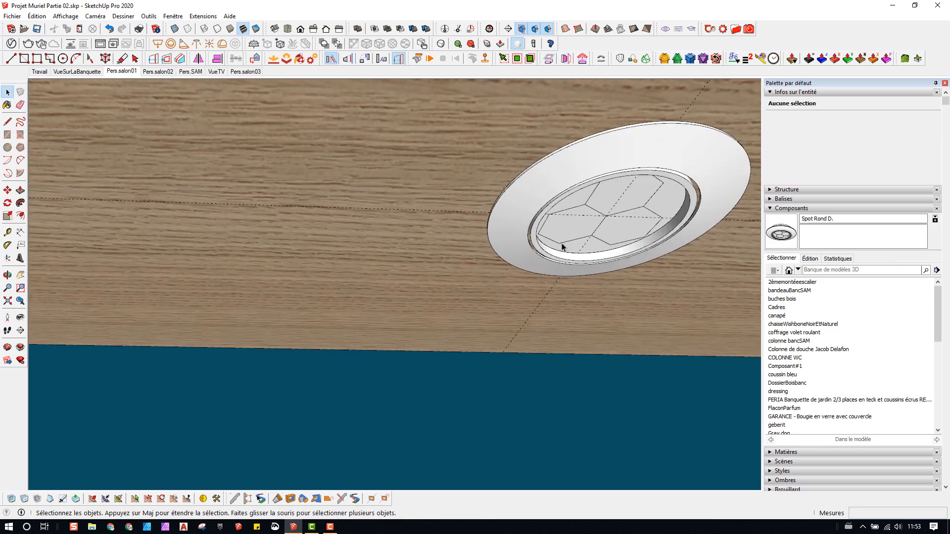
Step: Hide the construction guides running across the wooden panel and the two recessed spotlights
middle_click_drag(562, 246, 432, 179)
scroll(542, 155, "down", 3)
scroll(494, 216, "down", 2)
scroll(502, 203, "down", 3)
key("shift+t")
scroll(464, 178, "down", 2)
scroll(432, 179, "up", 1)
scroll(428, 203, "up", 2)
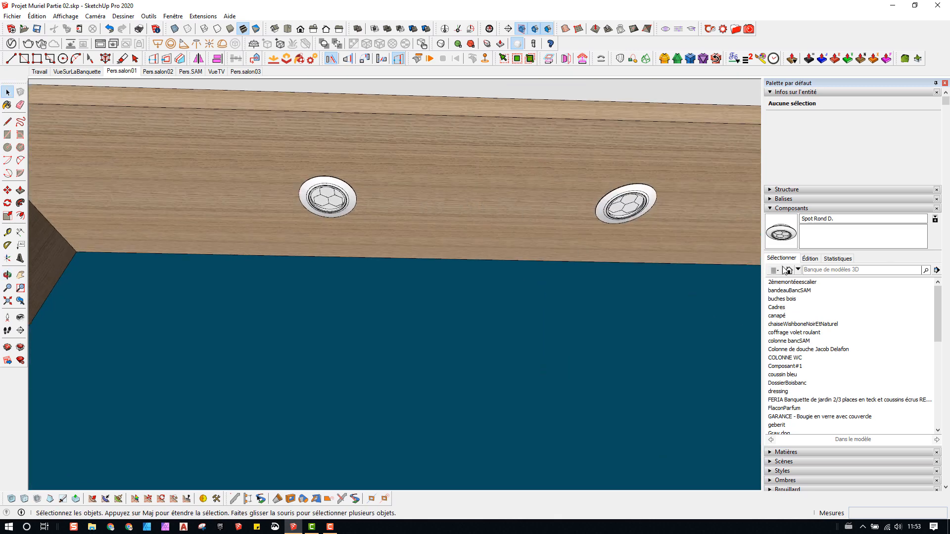
Step: Open the BanquetteSurMesure group for editing and select the first Spot Rond D. component inside it
scroll(309, 189, "up", 8)
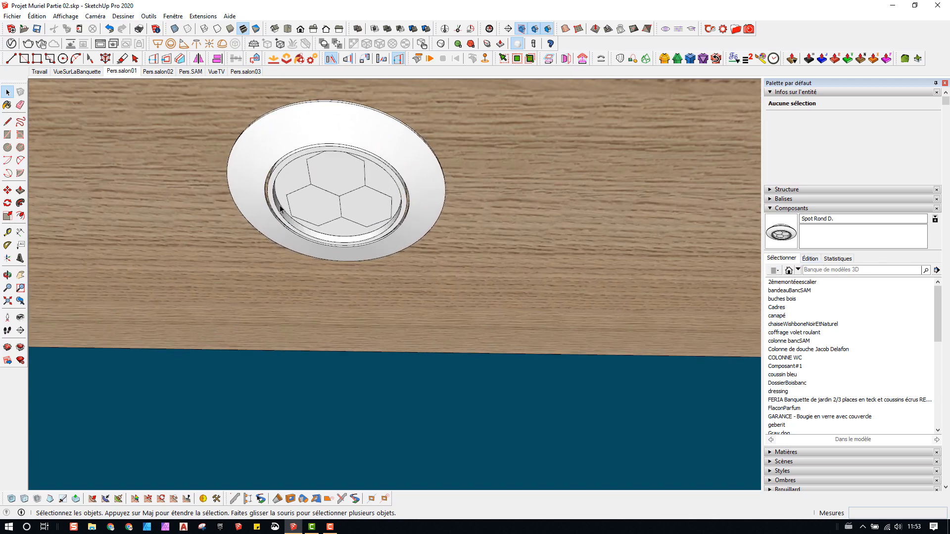
left_click(784, 209)
left_click(783, 191)
left_click(783, 303)
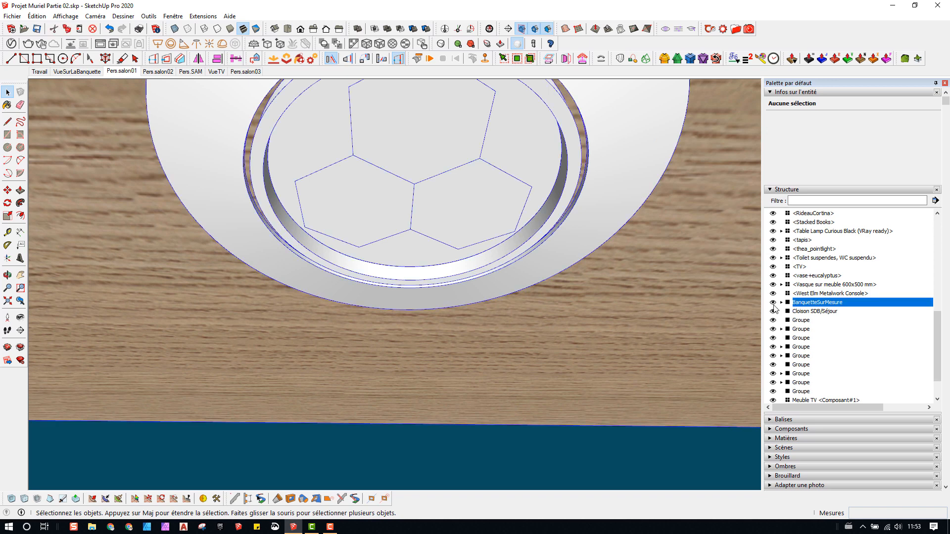
double_click(572, 223)
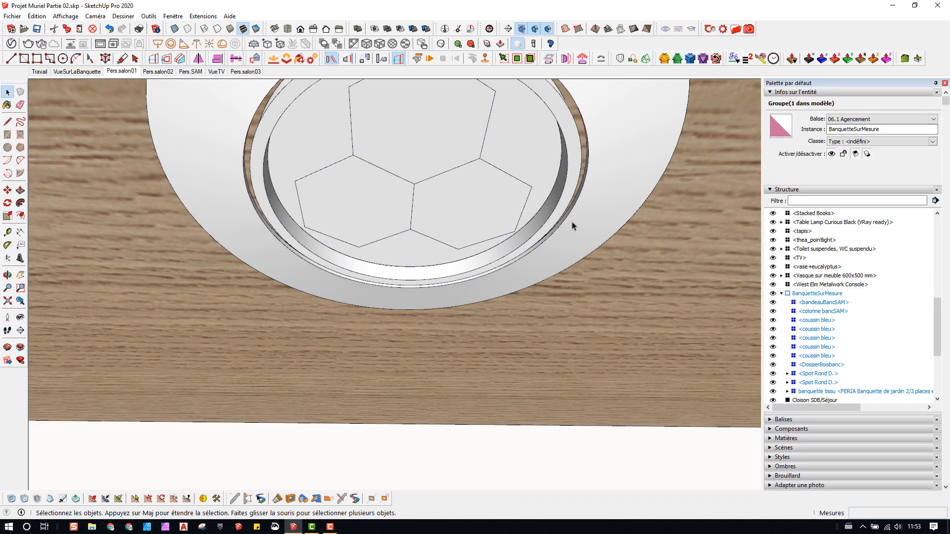
left_click(571, 219)
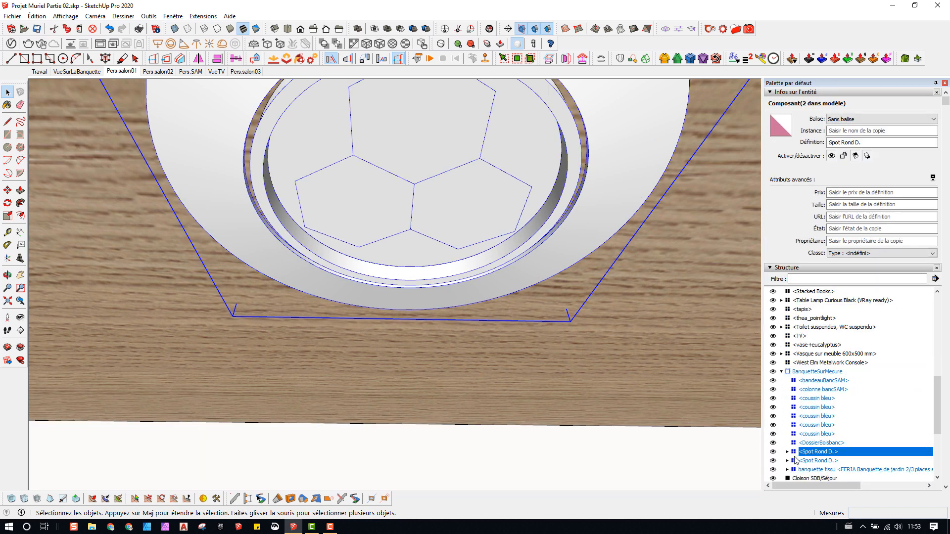
Step: Expand the selected Spot Rond D. component in the model hierarchy and open its Verre Spot group for editing
left_click(787, 452)
scroll(792, 453, "down", 2)
left_click(817, 416)
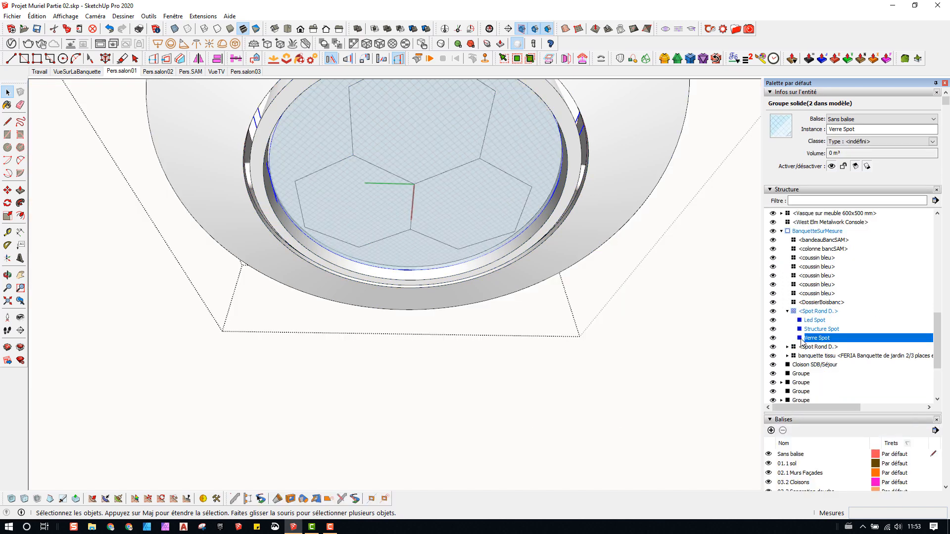
scroll(802, 340, "up", 2)
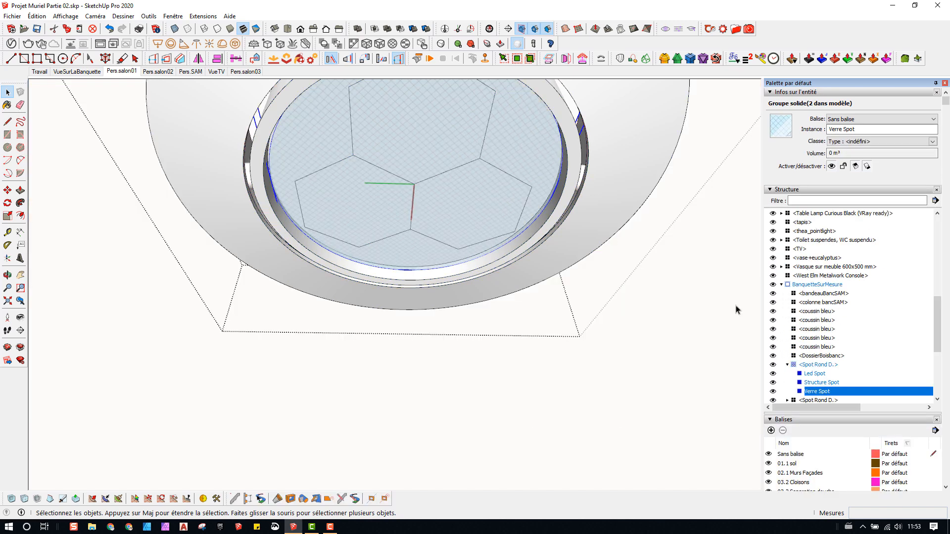
double_click(801, 392)
middle_click_drag(456, 311, 449, 256)
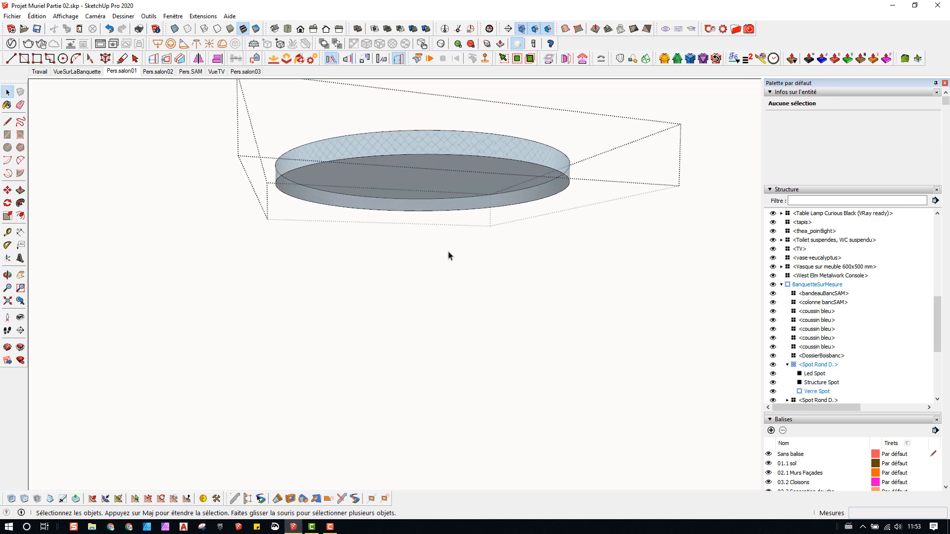
Step: Delete the glass disc's upper circular face with its edges inside the Verre Spot group and leave the group
left_click(469, 133)
middle_click_drag(467, 198, 461, 262)
double_click(411, 149)
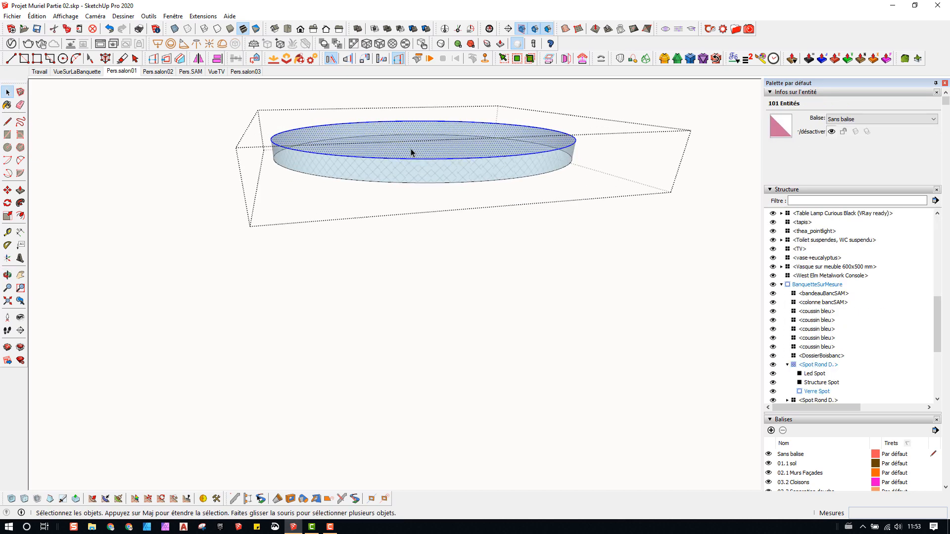
key("Delete")
middle_click_drag(454, 208, 431, 279)
middle_click_drag(458, 196, 435, 108)
left_click(496, 343)
middle_click_drag(497, 342, 545, 214)
scroll(581, 210, "up", 2)
left_click(580, 208)
double_click(580, 211)
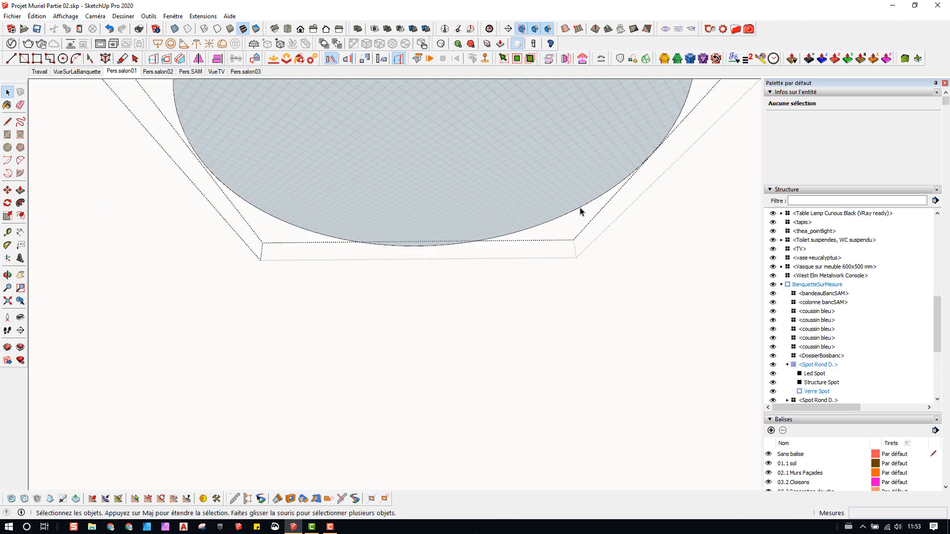
key("Escape")
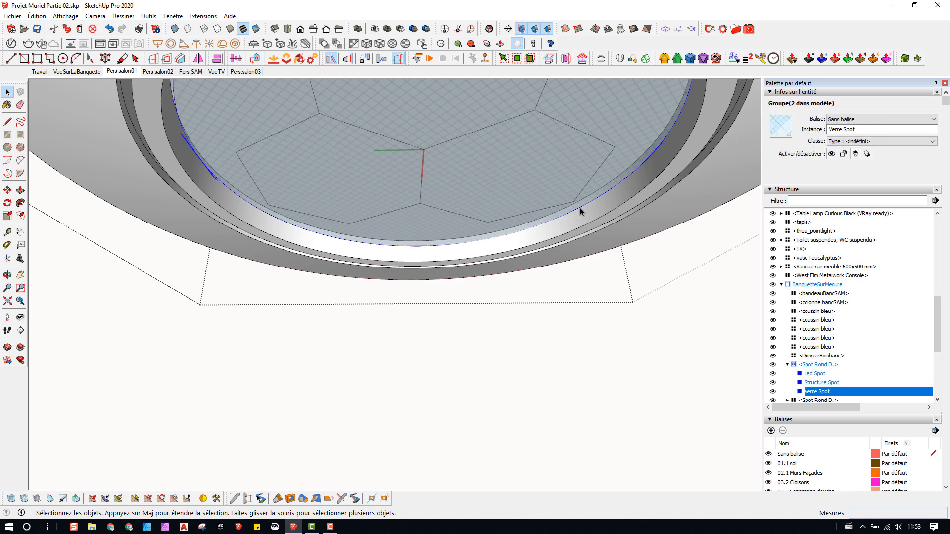
Step: Move the Verre Spot group about 0.31 cm toward the spotlight's visible opening and leave the Spot Rond D. component
key("m")
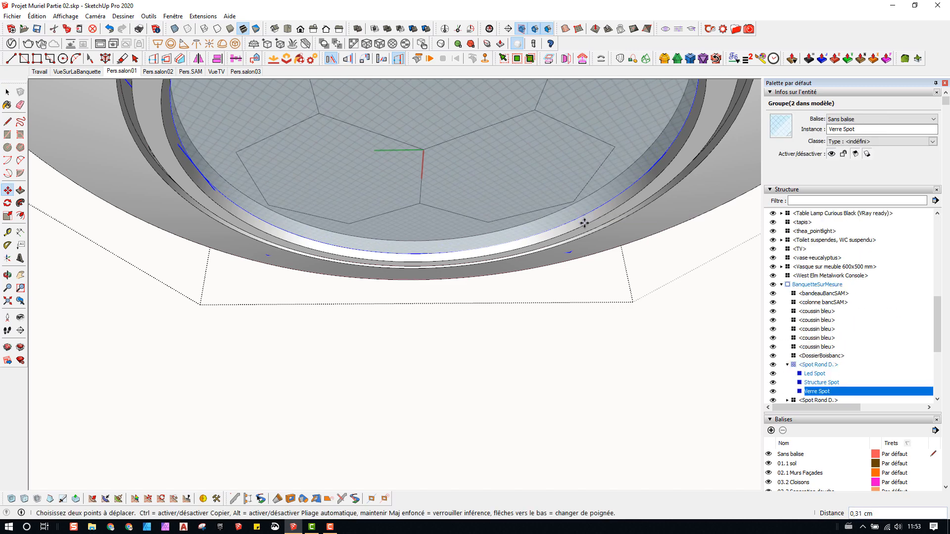
key("space")
scroll(511, 295, "down", 3)
middle_click_drag(511, 295, 361, 239)
left_click(200, 280)
scroll(418, 196, "up", 2)
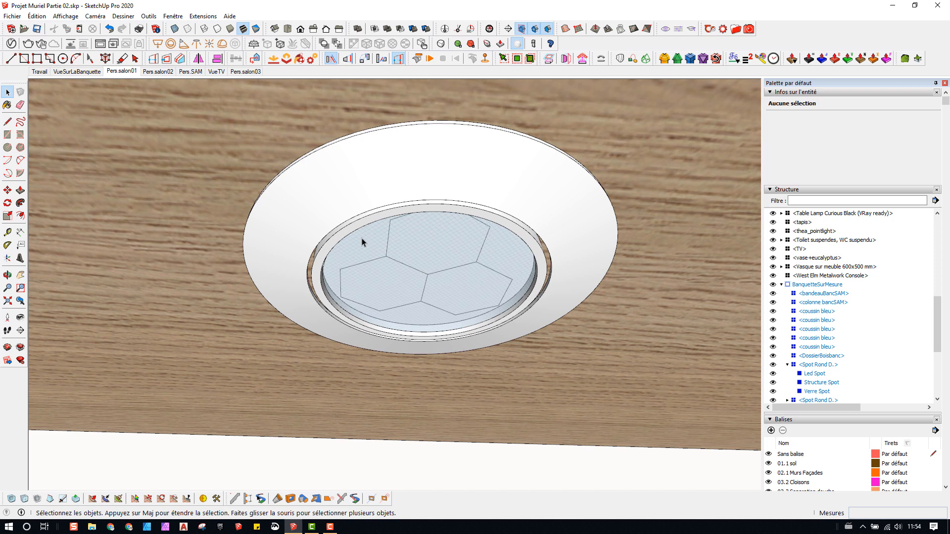
Step: Collapse the Spot Rond D. and BanquetteSurMesure entries in the model hierarchy
middle_click_drag(414, 355, 370, 282)
left_click(787, 365)
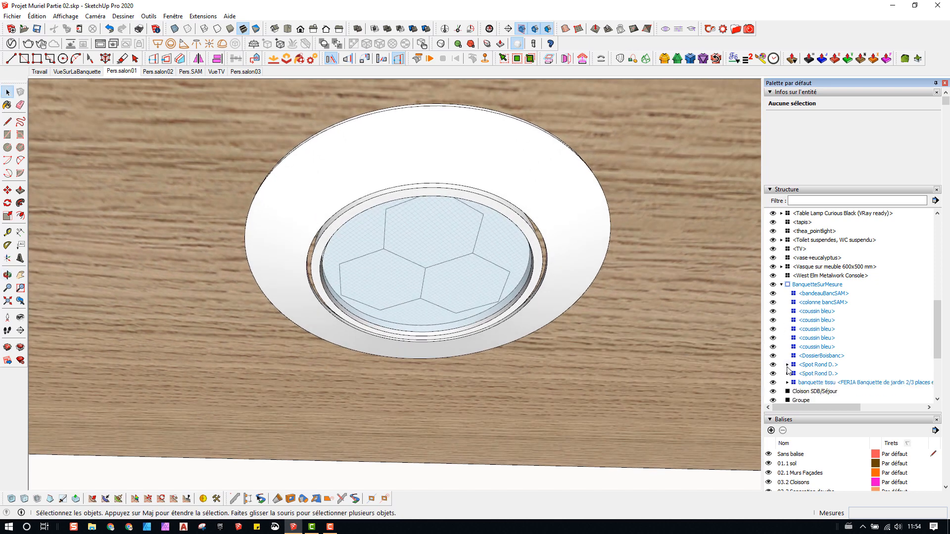
left_click(781, 284)
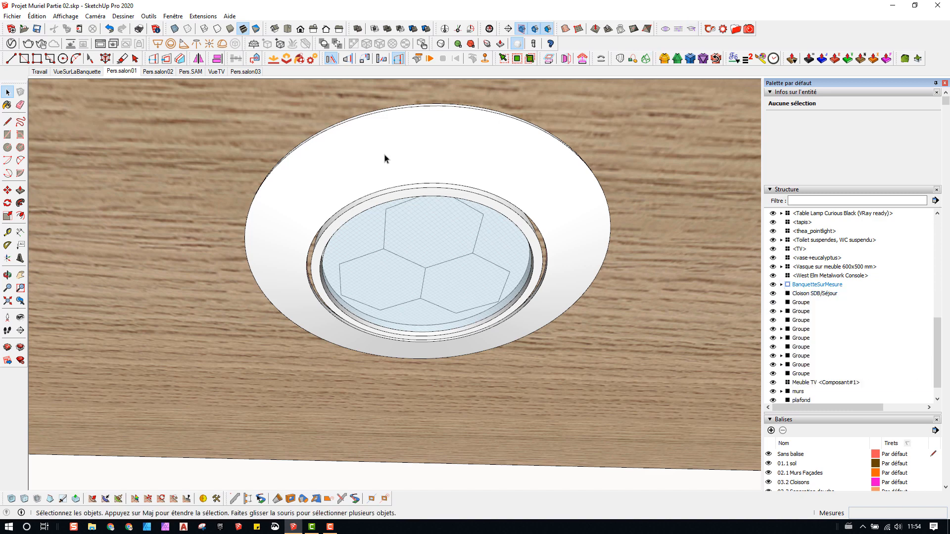
middle_click_drag(384, 157, 308, 275)
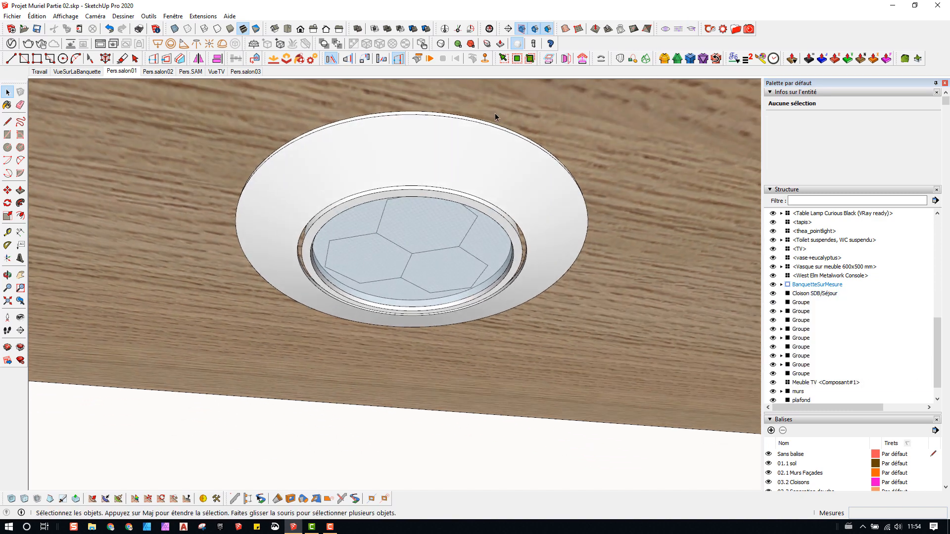
Step: Load the Stainless Steel Brushed material from the Metals folder of the Thea browser and close the browser
left_click(736, 29)
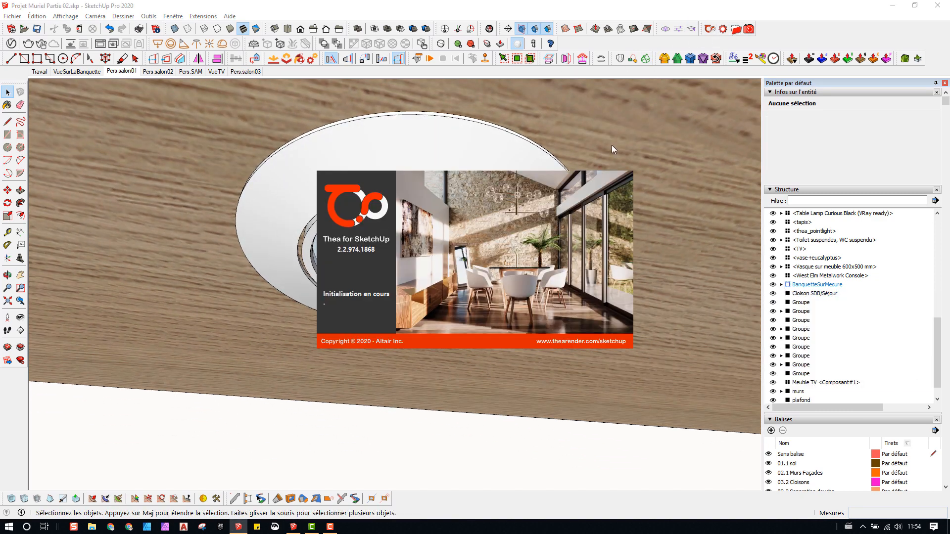
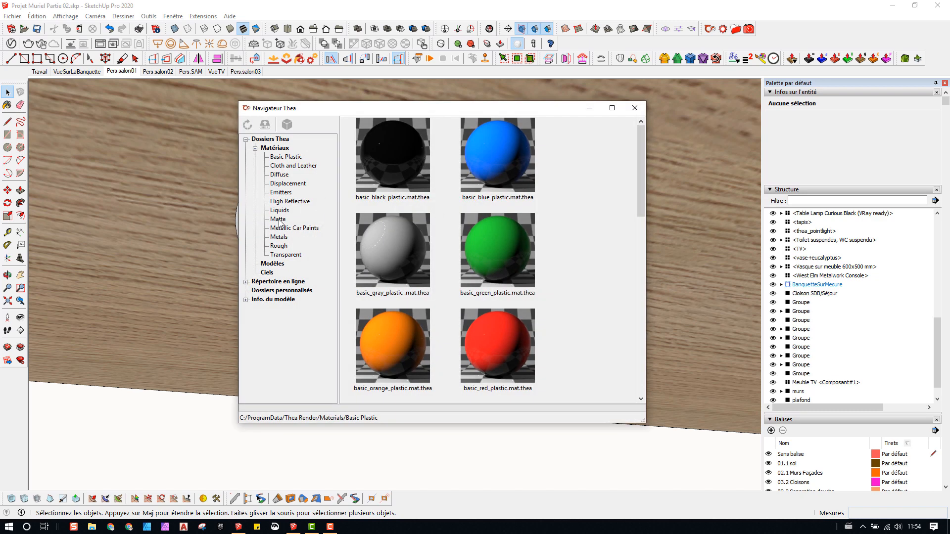
left_click(279, 220)
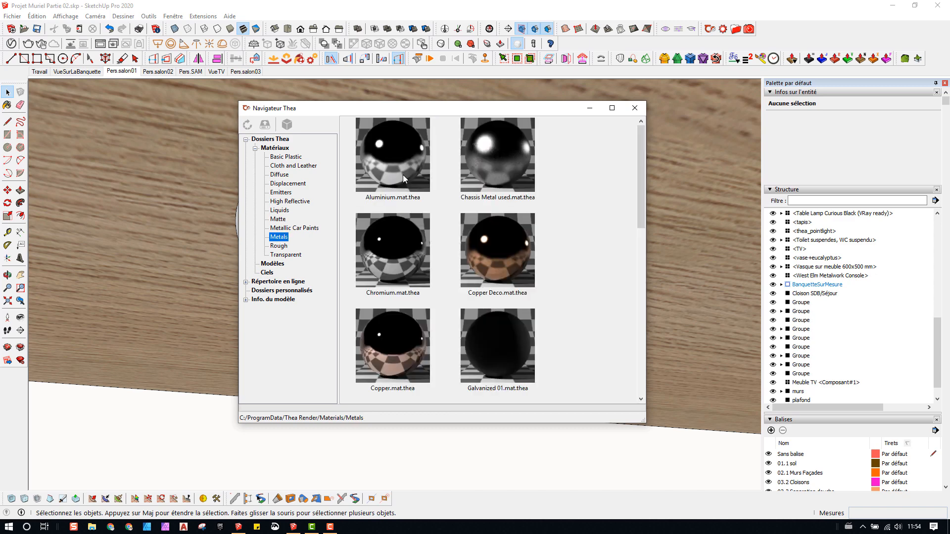
scroll(427, 189, "down", 5)
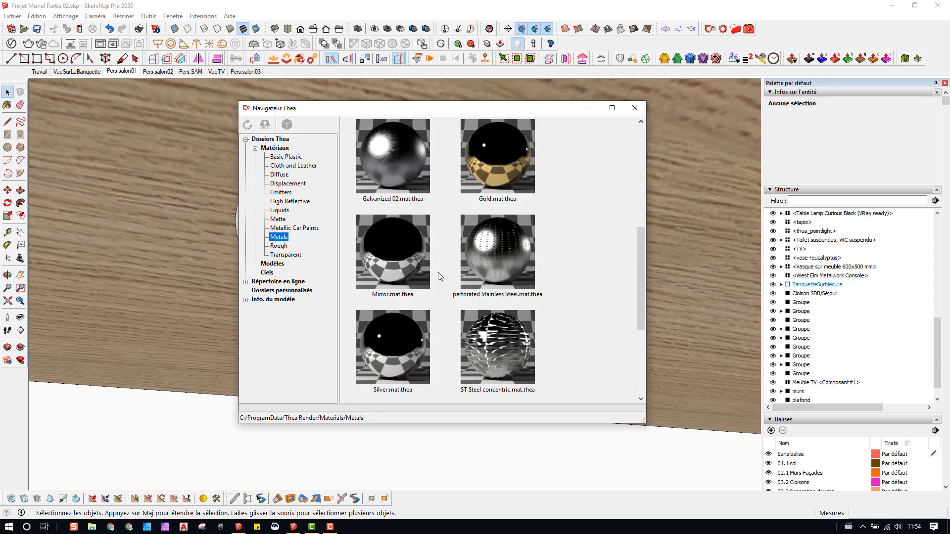
scroll(438, 272, "down", 3)
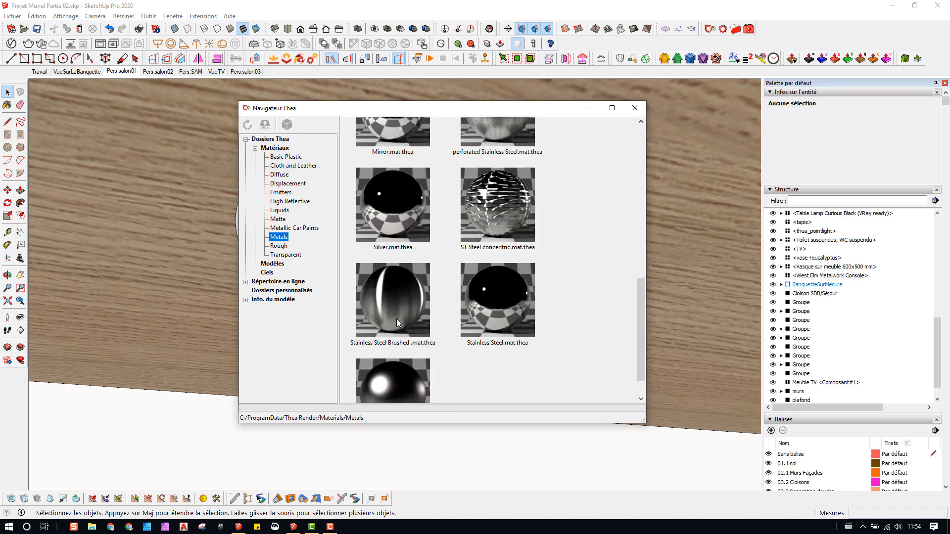
scroll(395, 287, "down", 1)
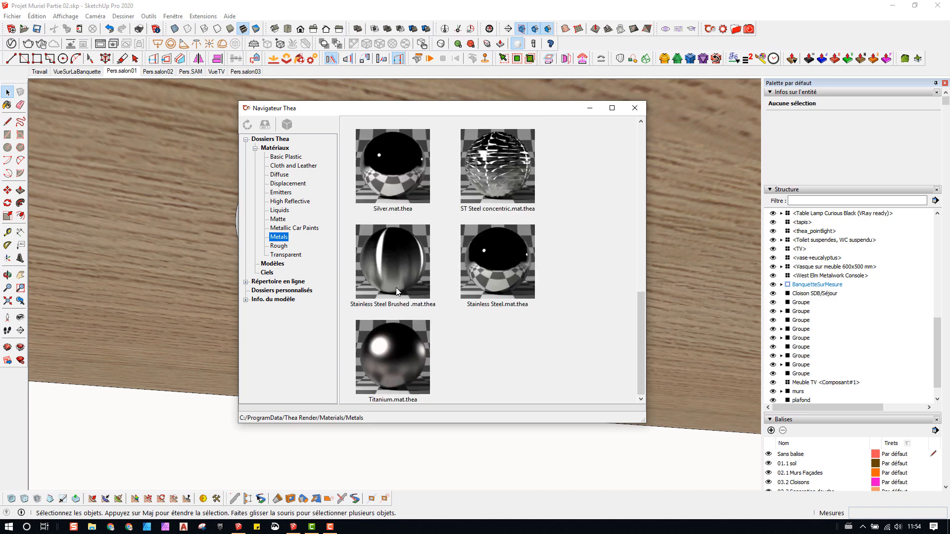
scroll(394, 296, "up", 3)
scroll(402, 345, "down", 3)
right_click(382, 261)
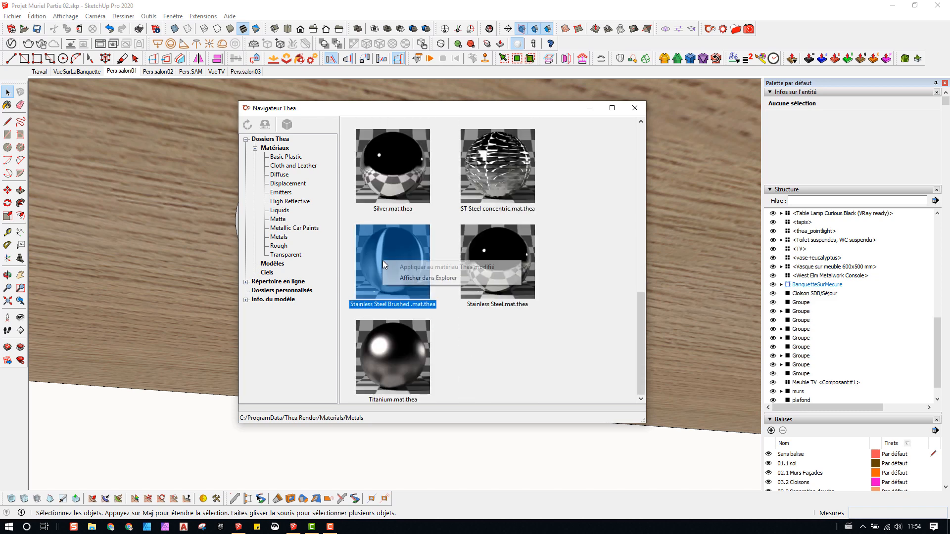
left_click(506, 360)
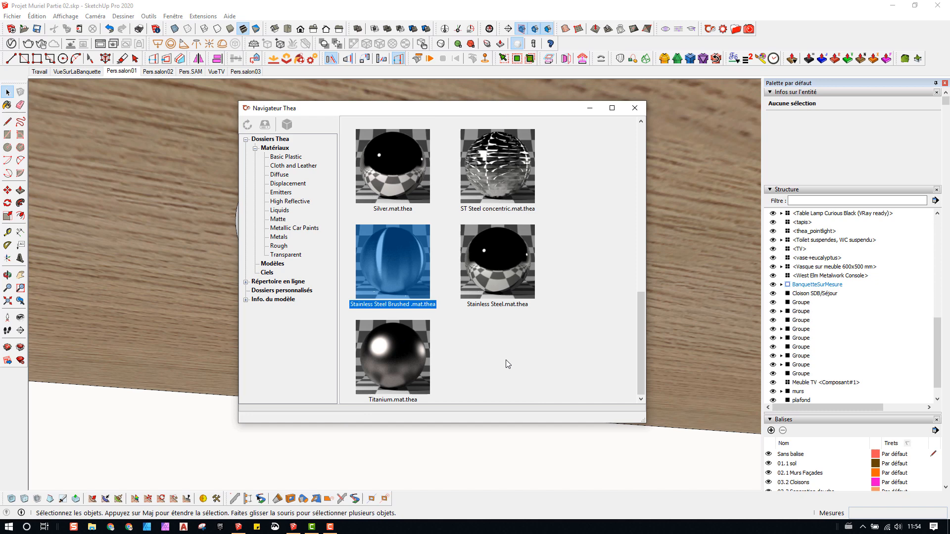
double_click(400, 275)
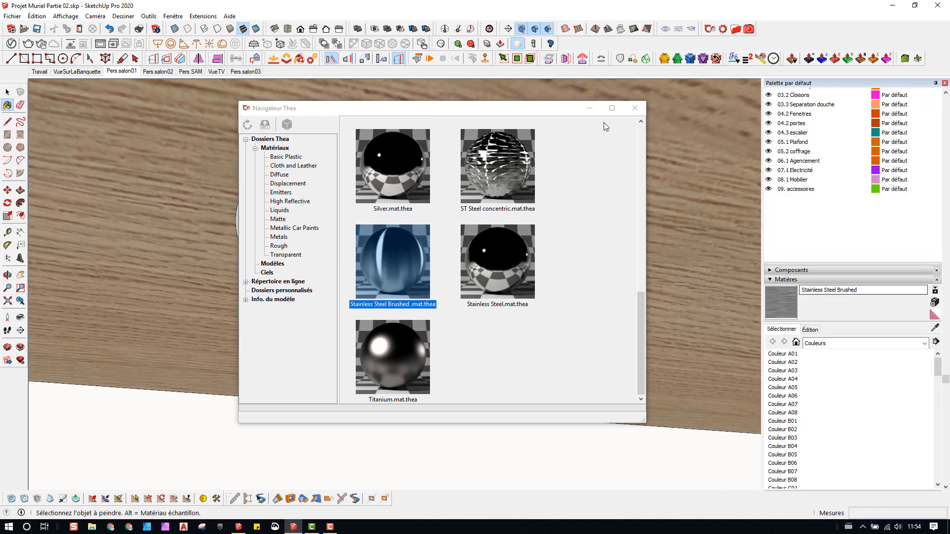
left_click(635, 107)
Step: Open the spotlight's Structure Spot group and paint all of its geometry with Stainless Steel Brushed
scroll(416, 190, "up", 3)
key("space")
left_click(361, 176)
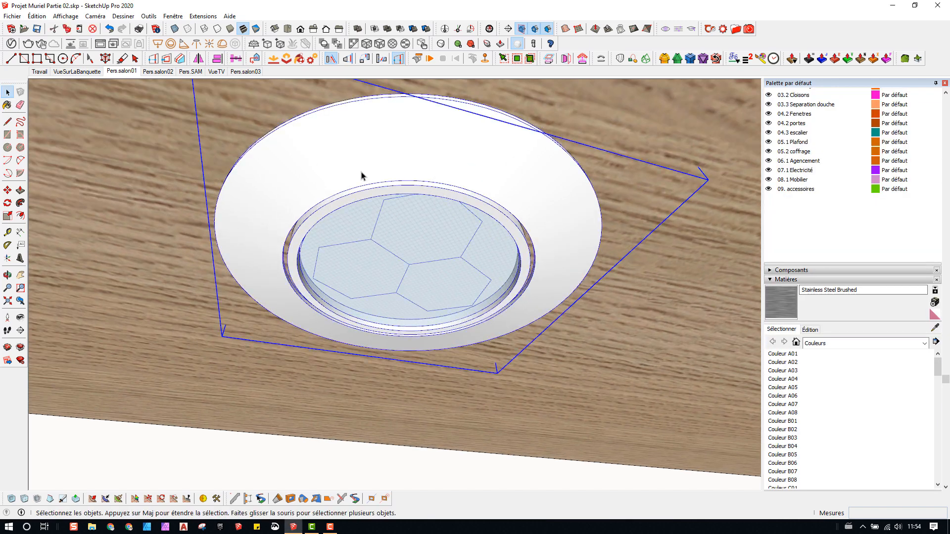
double_click(361, 176)
left_click(344, 167)
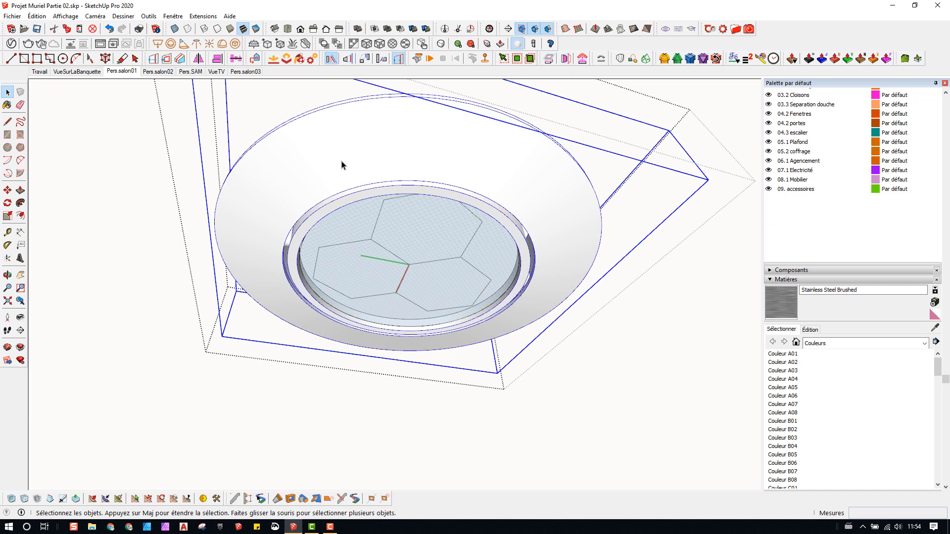
double_click(342, 165)
triple_click(343, 165)
key("b")
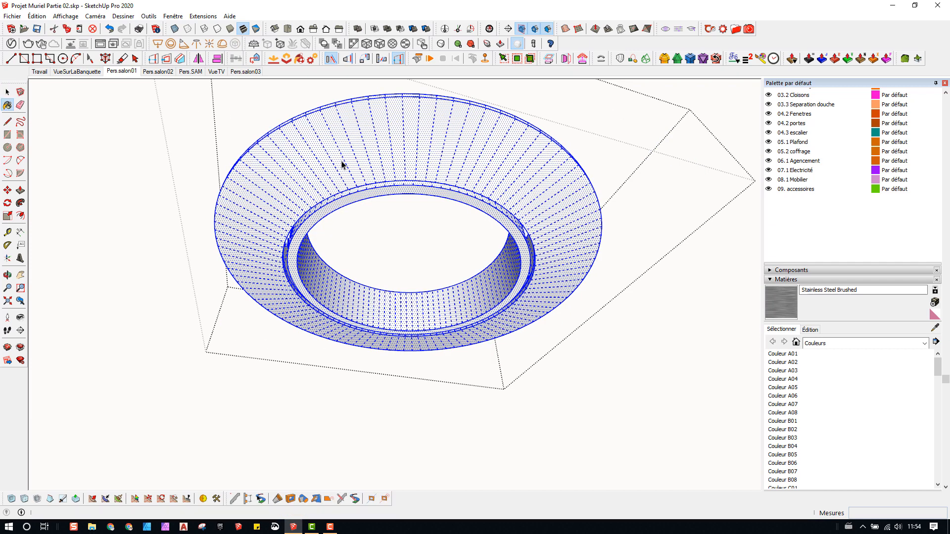
left_click(342, 145)
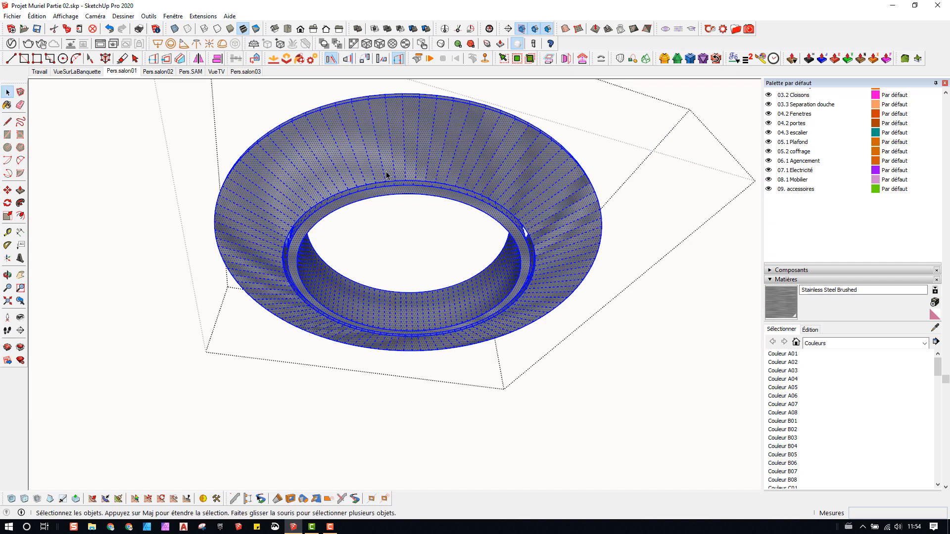
key("space")
Step: Try a projected UV mapping of the brushed steel texture on the spotlight's wide conical rim
key("ctrl+t")
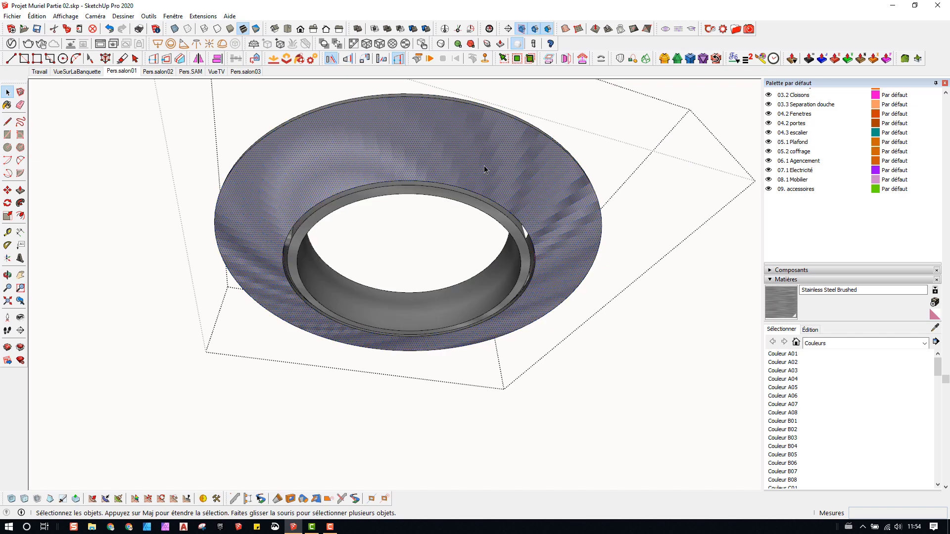
left_click(759, 61)
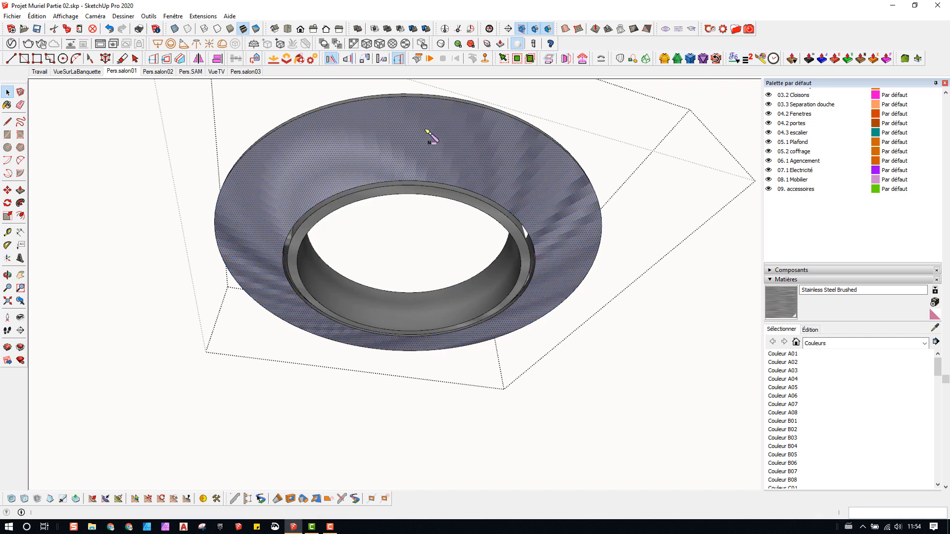
left_click(428, 141)
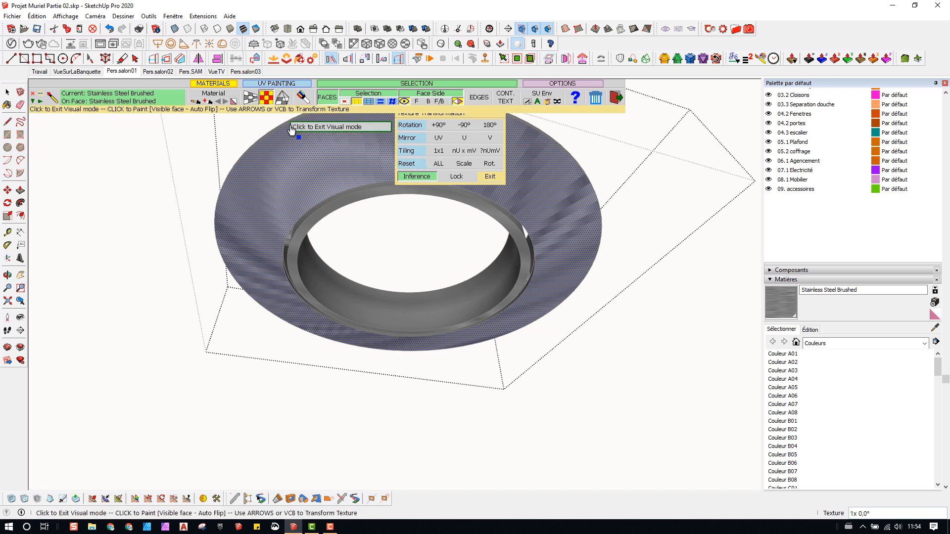
left_click(282, 99)
left_click(325, 149)
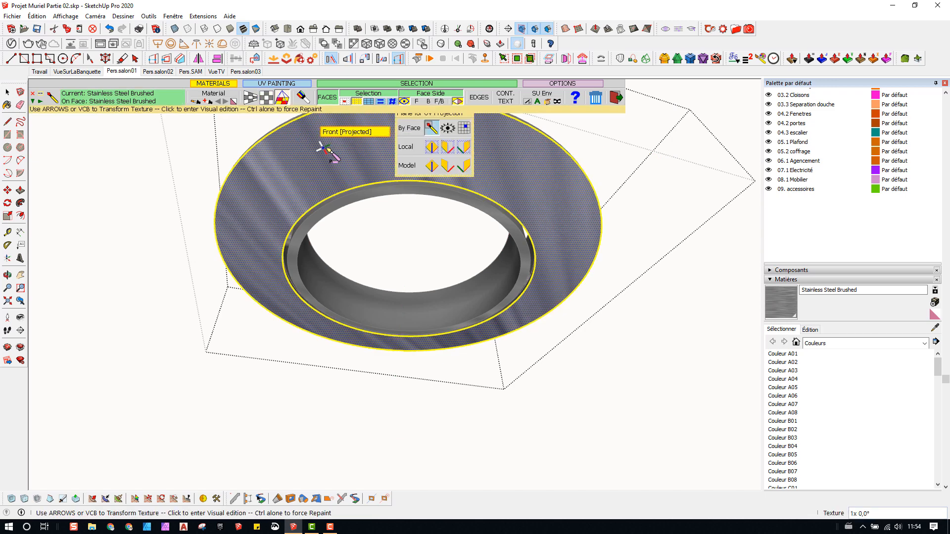
middle_click_drag(354, 182, 258, 183)
middle_click_drag(369, 161, 290, 170)
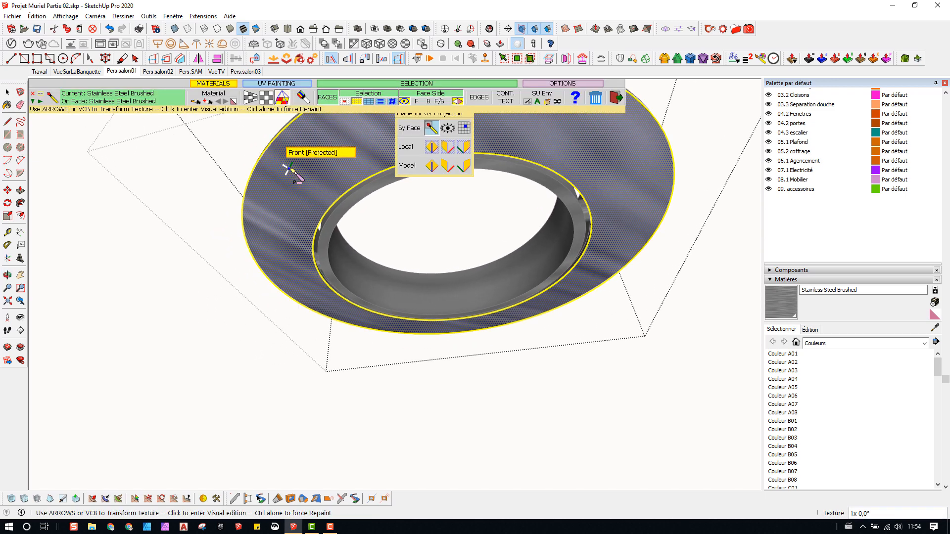
key("space")
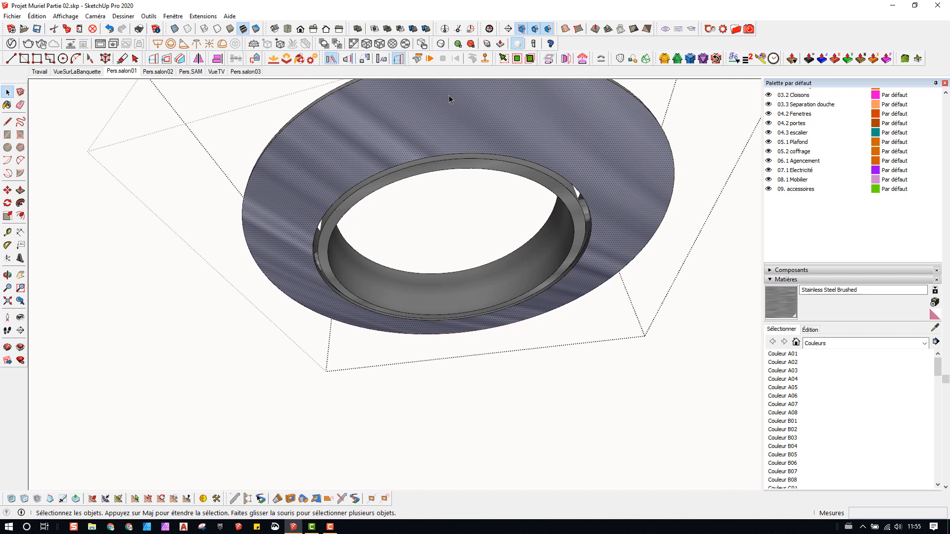
Step: Repaint the wide conical rim with Stainless Steel Brushed using QuadMesh UV mapping
middle_click_drag(450, 208, 356, 206)
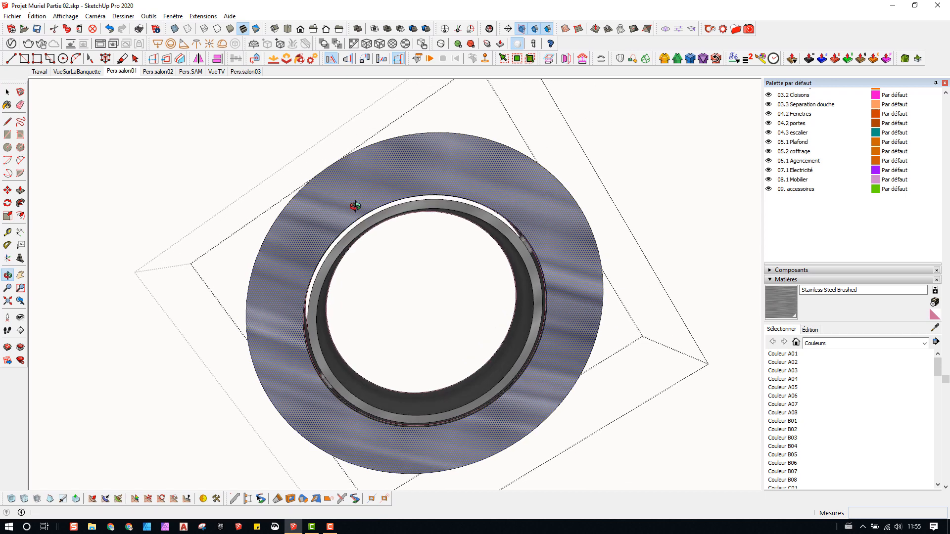
left_click(765, 55)
left_click(332, 226)
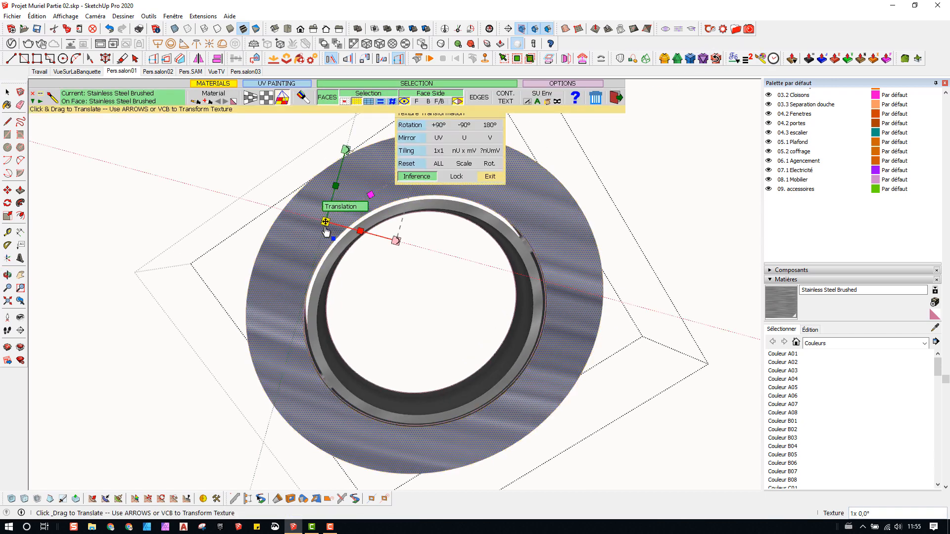
left_click(329, 191)
left_click(333, 204)
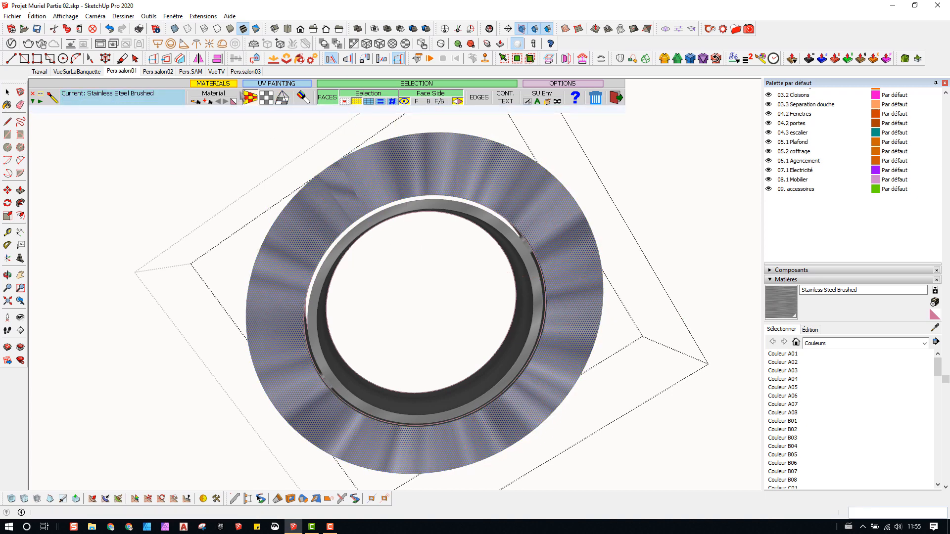
Step: Paint the ring's inner cylindrical wall with Stainless Steel Brushed using QuadMesh UV mapping, and leave the UV painting tool
left_click(357, 239)
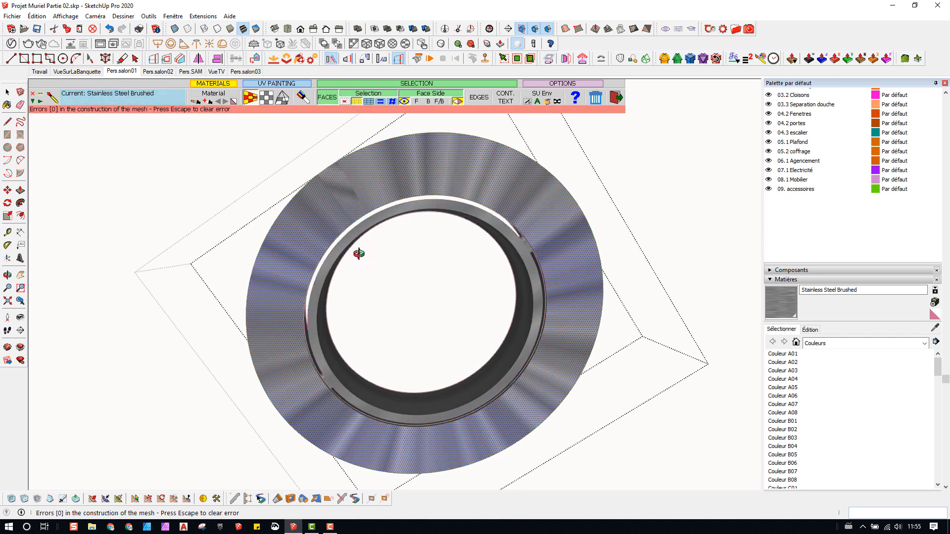
middle_click_drag(356, 254, 390, 410)
left_click(399, 380)
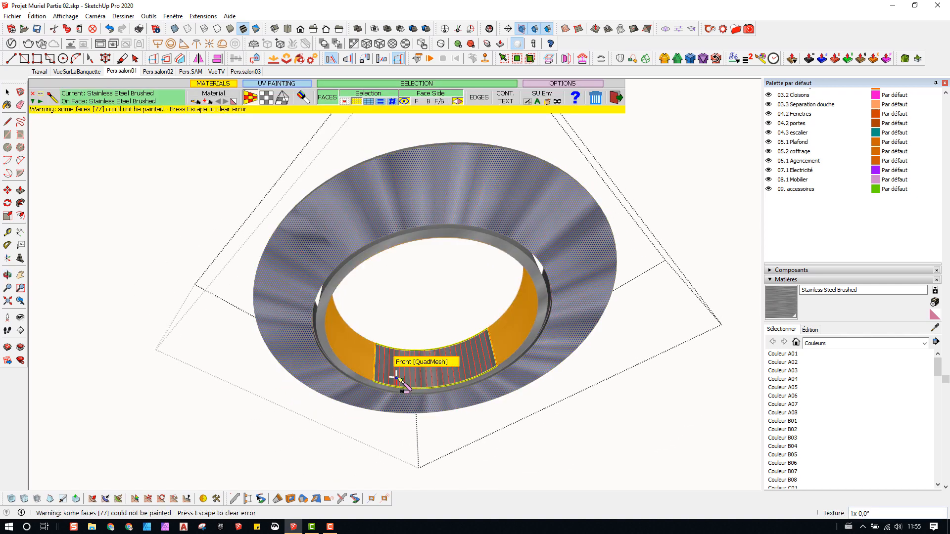
left_click(500, 354)
left_click(487, 356)
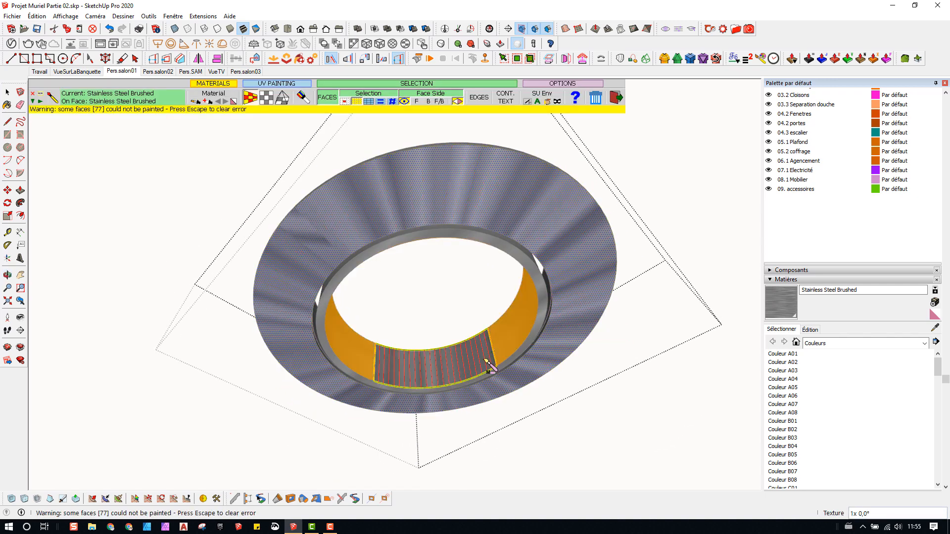
double_click(364, 368)
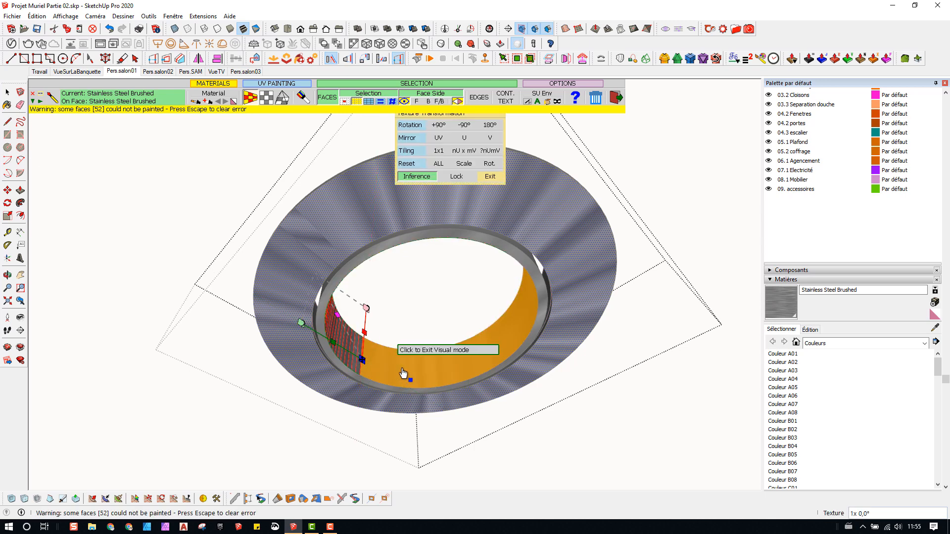
middle_click_drag(406, 373, 89, 383)
mouse_move(423, 353)
middle_mouse_down()
mouse_move(320, 384)
mouse_move(291, 367)
mouse_move(198, 379)
mouse_move(293, 361)
mouse_move(447, 382)
mouse_move(243, 394)
middle_mouse_up()
key("space")
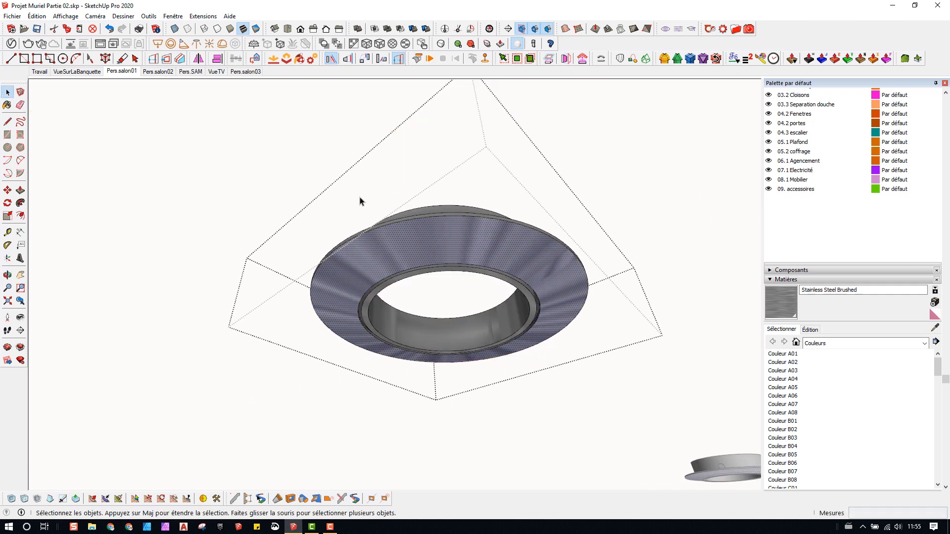
Step: Try repainting the ring's inner cylindrical wall with Stainless Steel Brushed using natural UV mapping
left_click(461, 337)
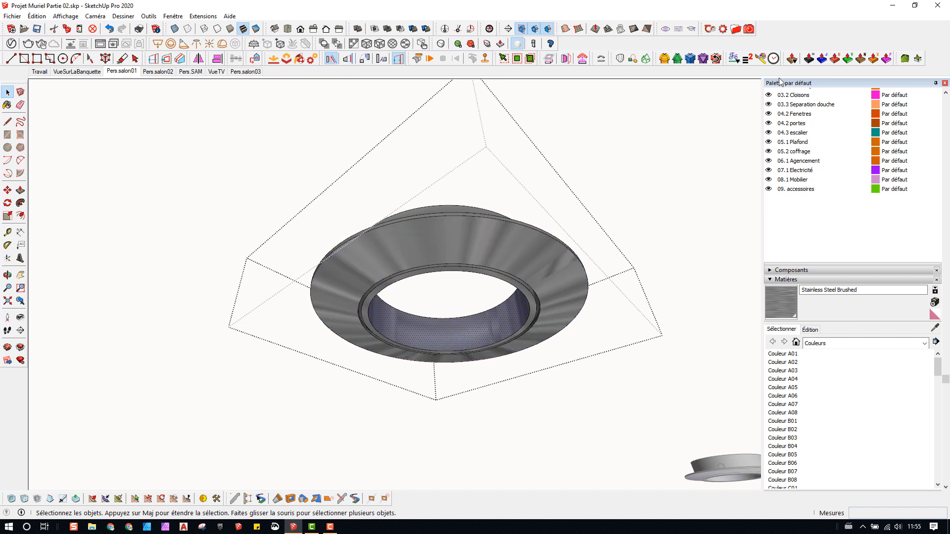
key("b")
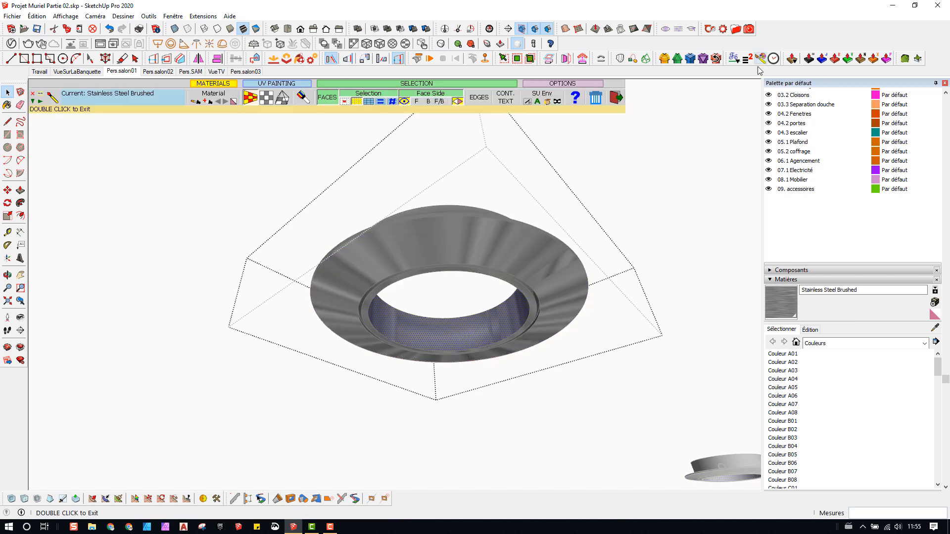
left_click(270, 101)
left_click(452, 333)
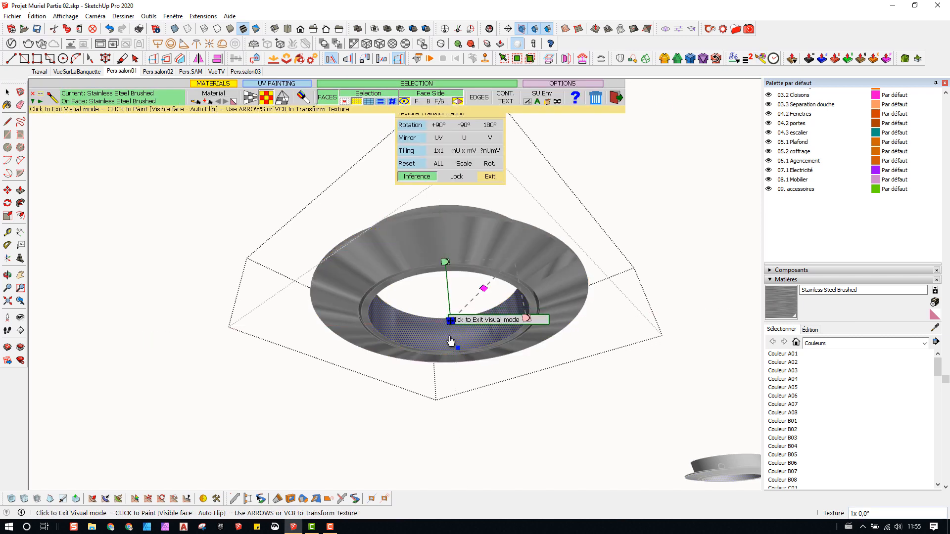
right_click(446, 330)
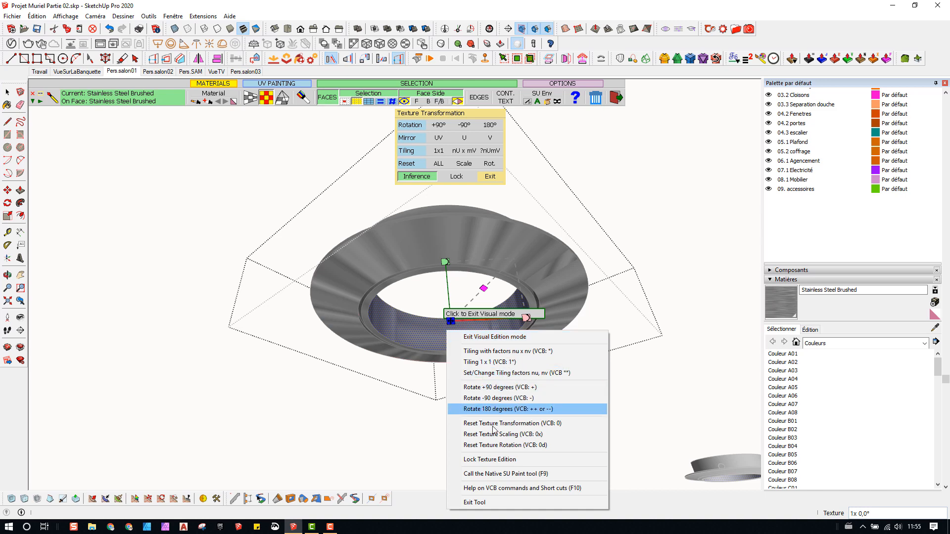
Step: Paint the ring's inner cylindrical wall using projected UV mapping, leave the painting tool and close the spotlight groups
left_click(282, 101)
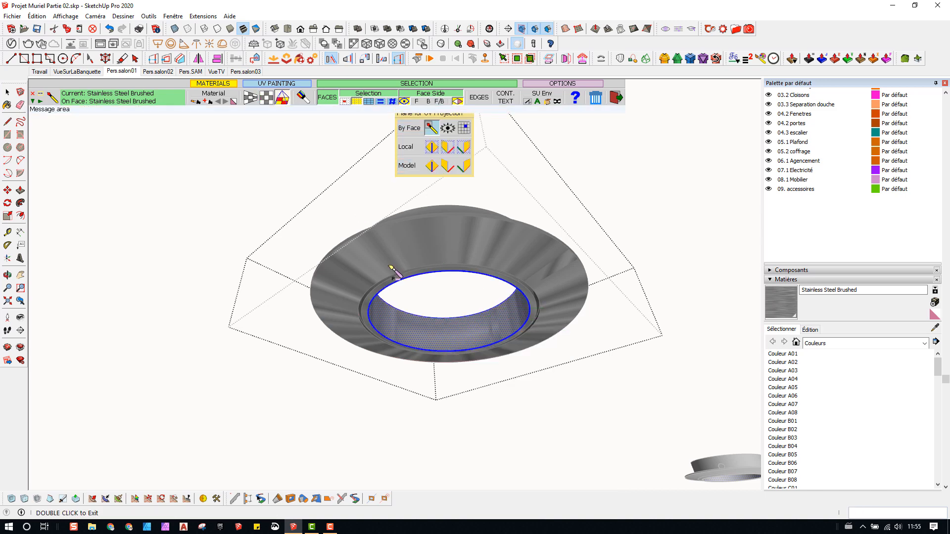
left_click(425, 338)
mouse_move(516, 336)
middle_mouse_down()
mouse_move(741, 285)
mouse_move(564, 341)
mouse_move(431, 423)
mouse_move(713, 447)
mouse_move(408, 448)
mouse_move(377, 288)
mouse_move(216, 255)
mouse_move(199, 276)
middle_mouse_up()
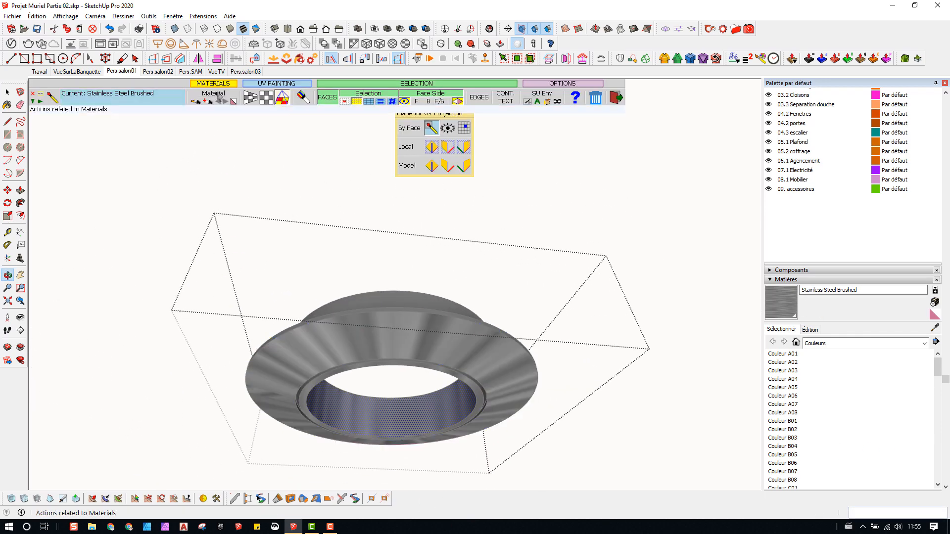
mouse_move(425, 275)
middle_mouse_down()
mouse_move(365, 414)
mouse_move(399, 441)
mouse_move(426, 389)
mouse_move(449, 383)
mouse_move(439, 292)
middle_mouse_up()
scroll(391, 435, "up", 3)
key("space")
scroll(438, 292, "down", 3)
key("Escape")
key("Escape")
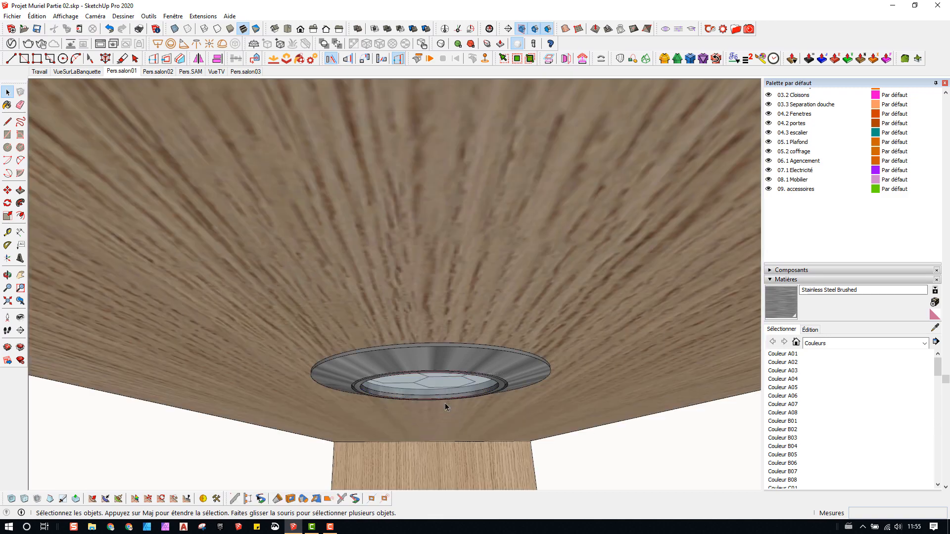
Step: Reopen the spotlight's Structure Spot group and turn on the display of hidden geometry
middle_click_drag(442, 383, 429, 213)
scroll(388, 393, "up", 3)
middle_click_drag(352, 372, 331, 311)
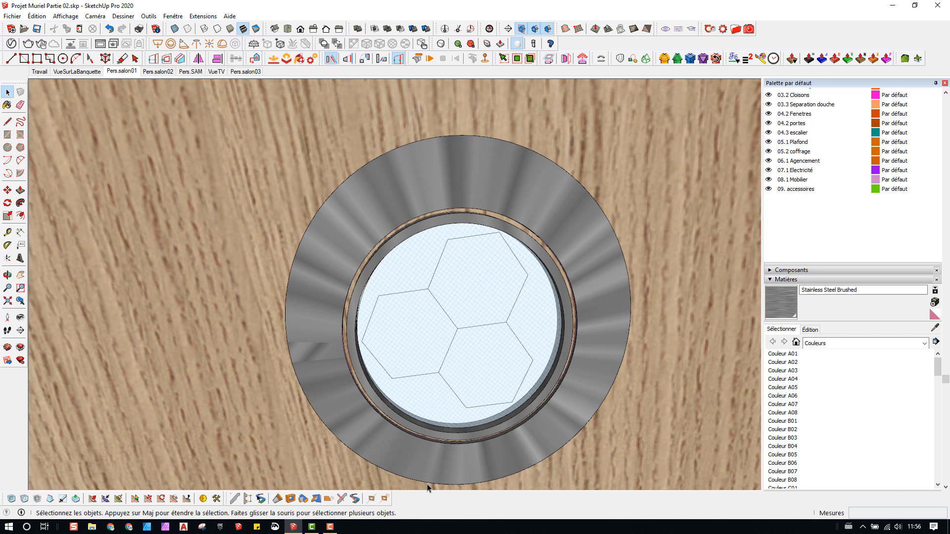
double_click(319, 369)
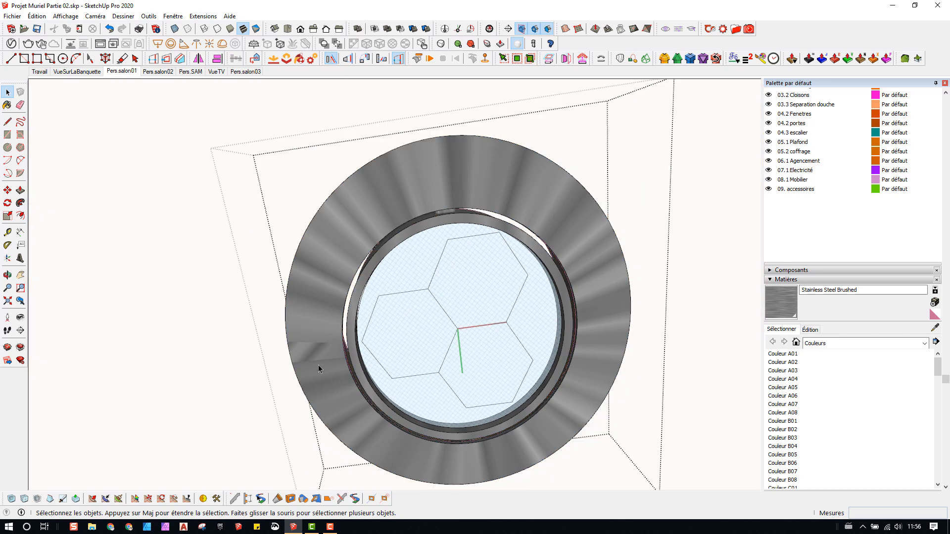
double_click(319, 369)
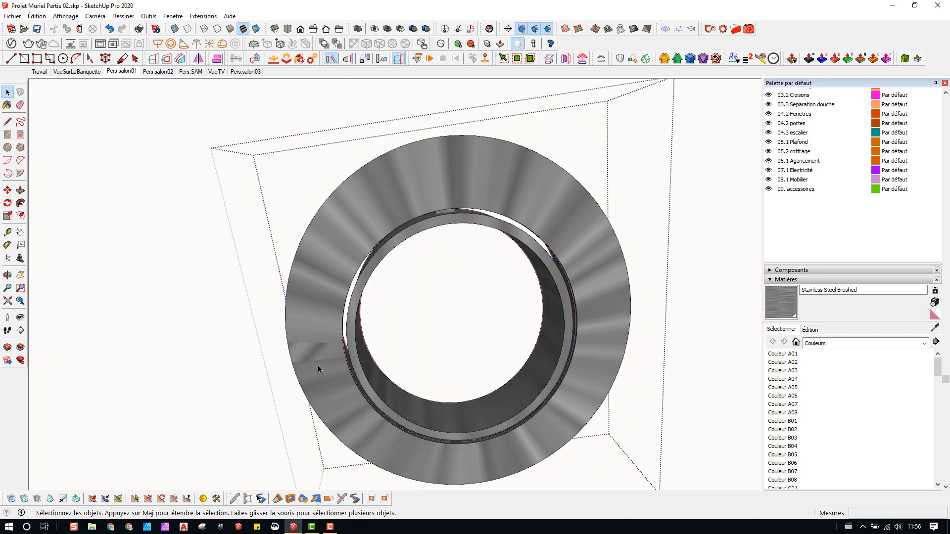
left_click(65, 16)
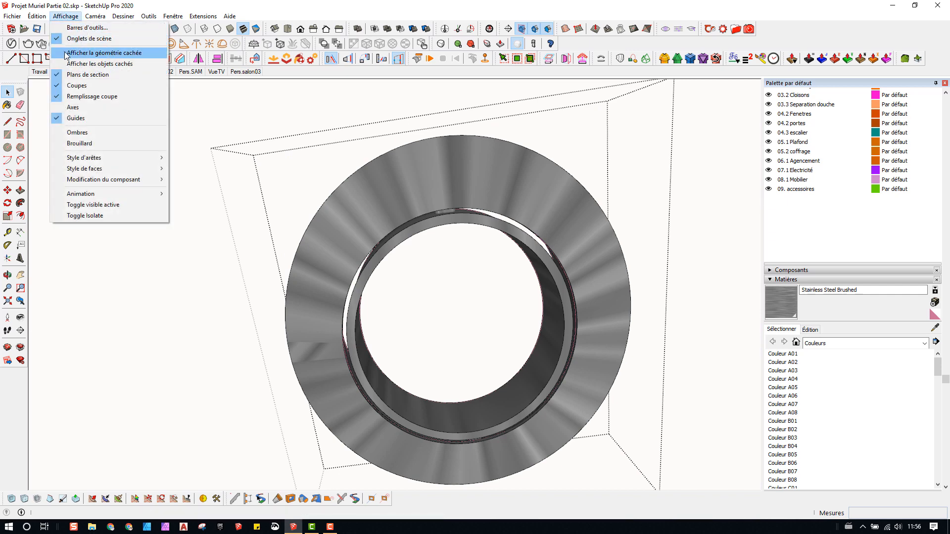
left_click(84, 52)
Step: Try to repaint the mismatched facets of the conical rim with brushed steel sampled from the rim
scroll(297, 356, "up", 5)
key("b")
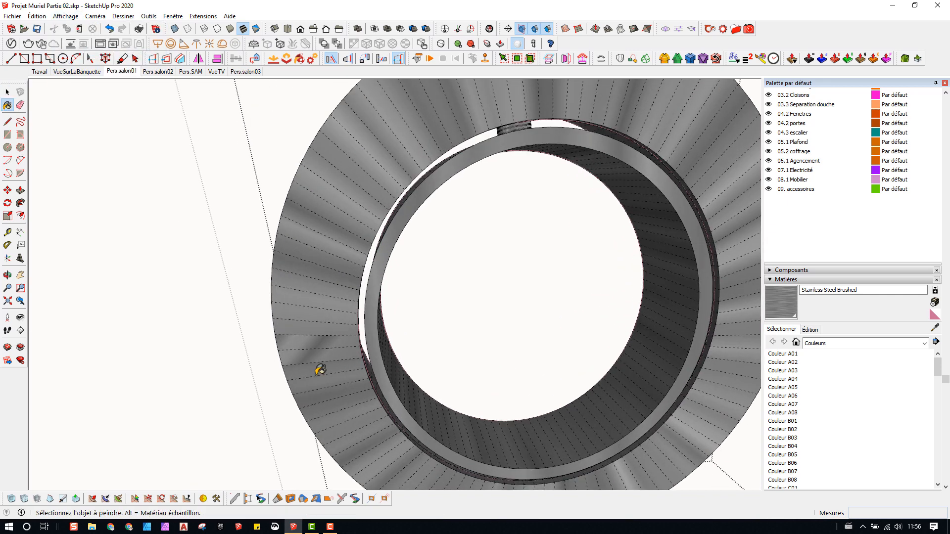
key("alt")
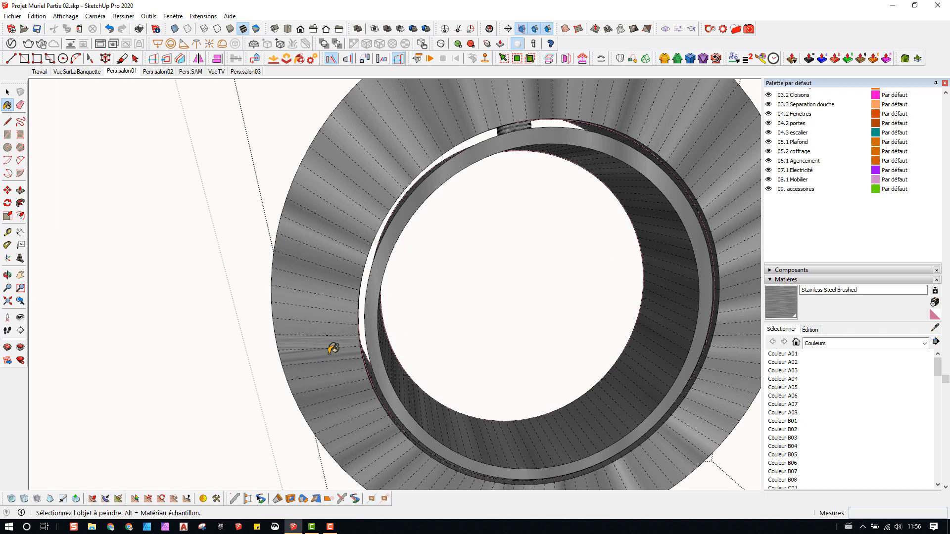
Step: Repaint the conical rim with Stainless Steel Brushed, first with projected UV mapping and again with QuadMesh UV mapping
left_click(761, 59)
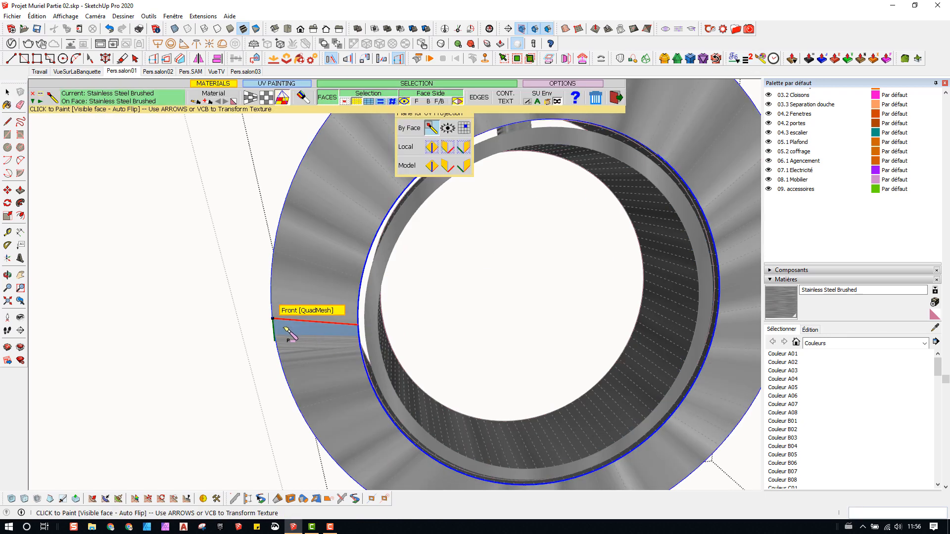
left_click(291, 331)
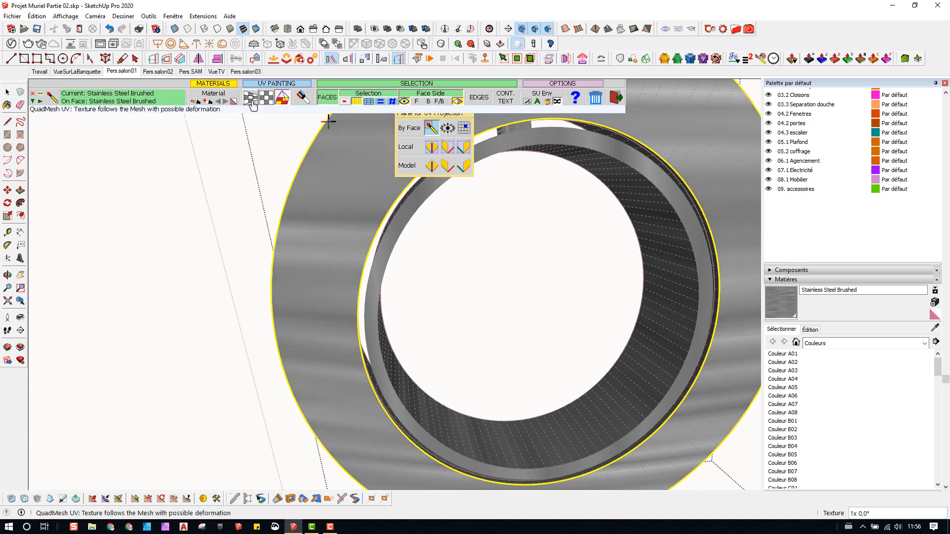
left_click(293, 322)
left_click(299, 356)
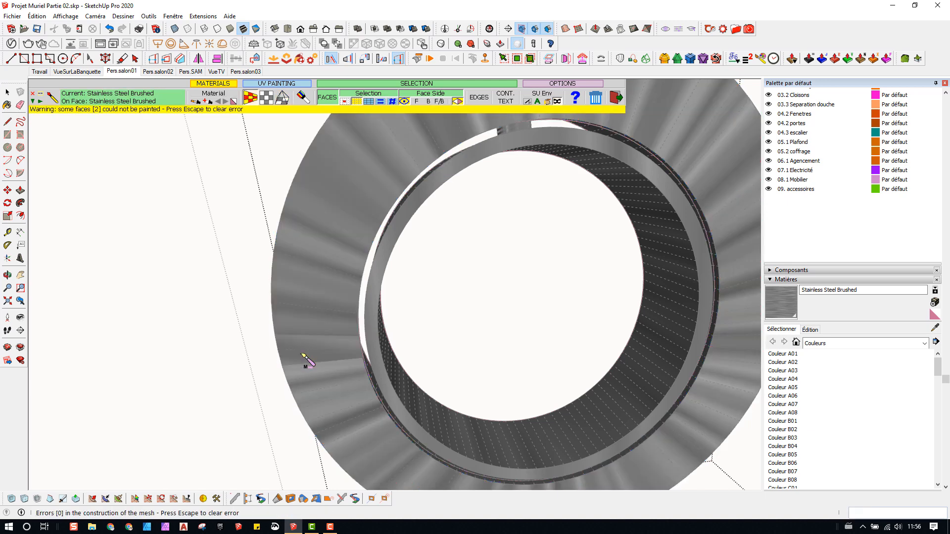
Step: Adjust the brushed texture's placement on the conical rim in visual edition mode, and close the spotlight groups
left_click(314, 370)
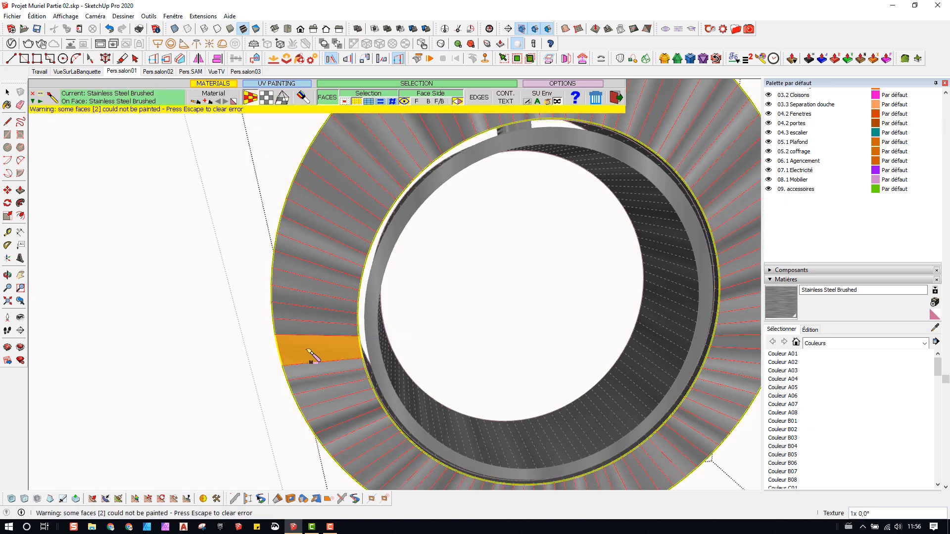
left_click_drag(312, 374, 362, 180)
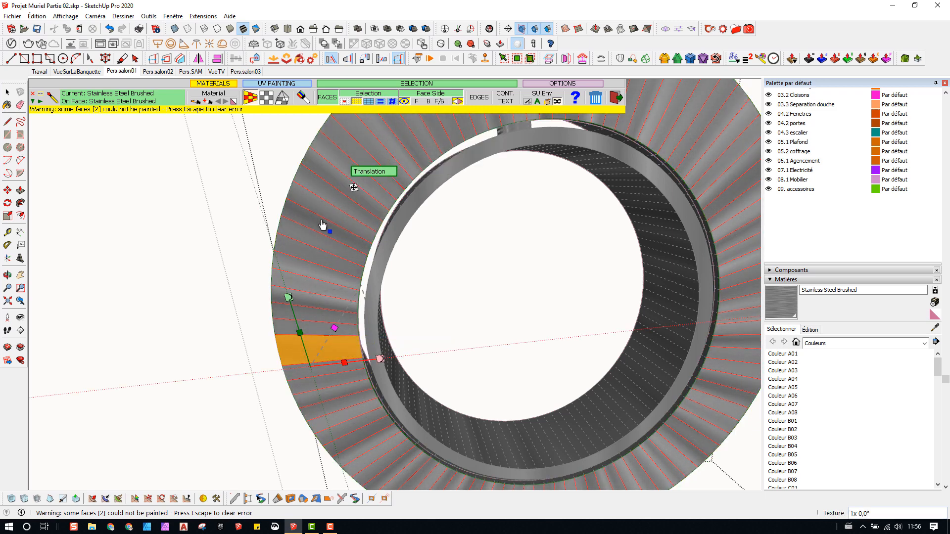
left_click(196, 345)
scroll(198, 341, "down", 4)
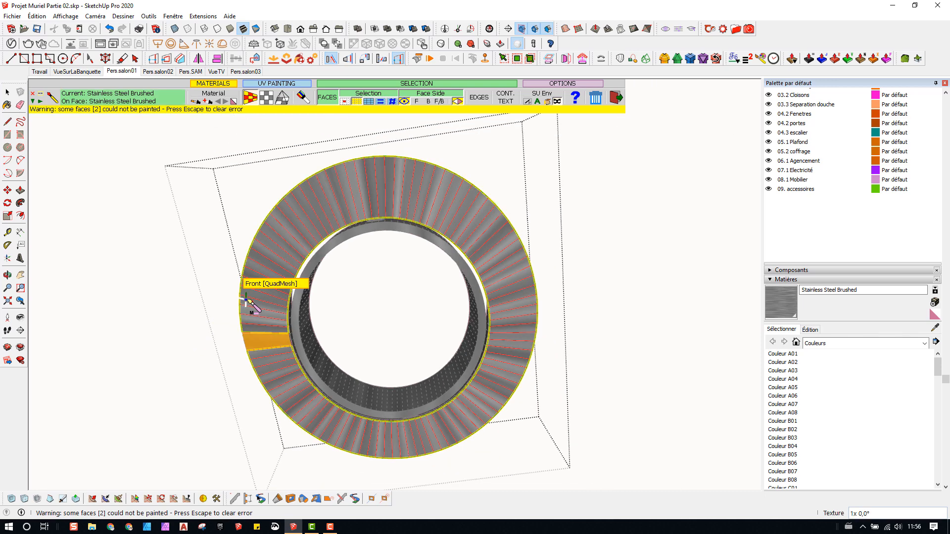
key("space")
key("Escape")
key("Escape")
Step: Turn off the display of hidden geometry and check the spotlight's brushed rim
middle_click_drag(346, 311, 362, 244)
scroll(363, 243, "up", 2)
left_click(66, 15)
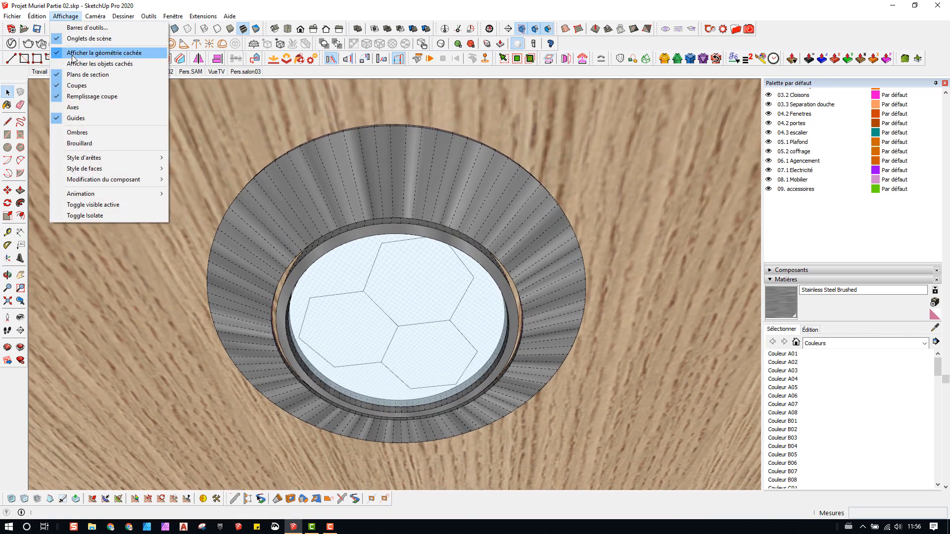
left_click(74, 53)
scroll(415, 285, "up", 2)
middle_click_drag(416, 287, 480, 271)
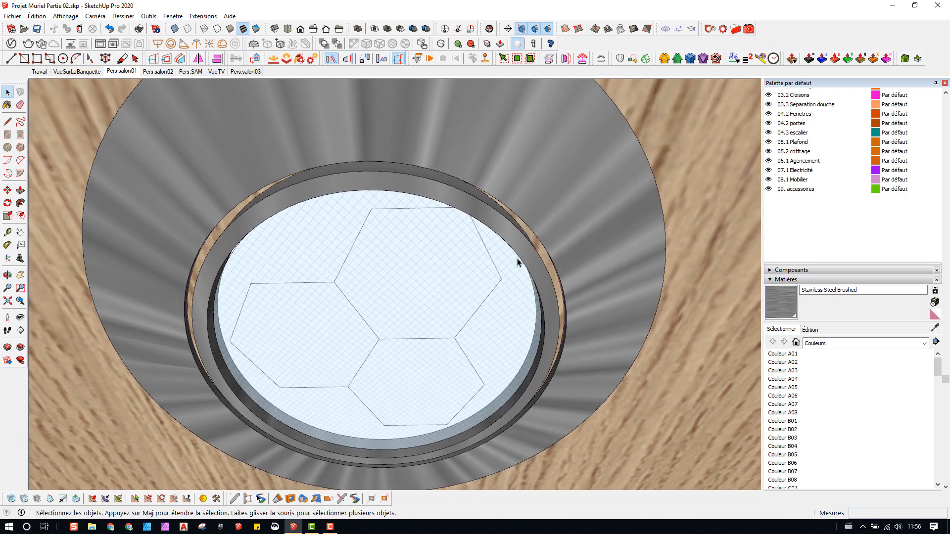
scroll(516, 258, "down", 2)
scroll(312, 287, "up", 2)
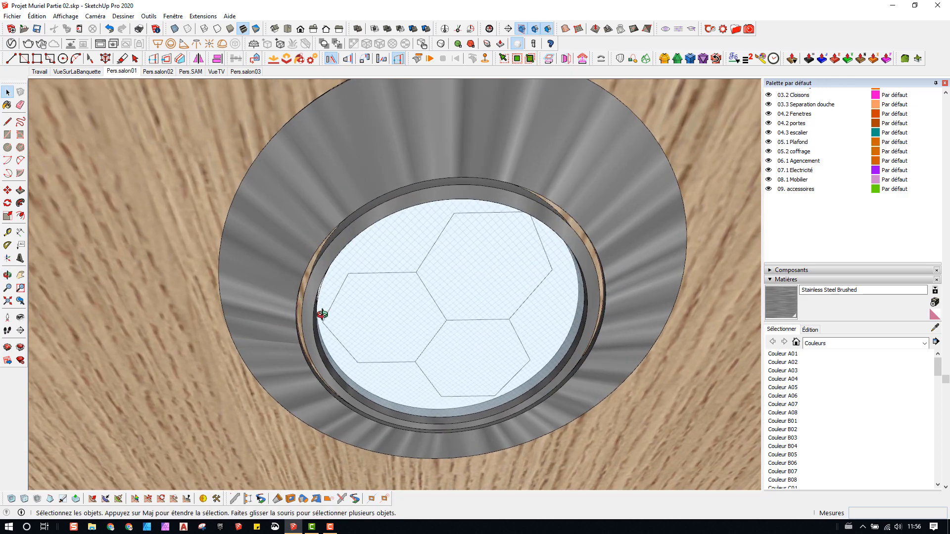
Step: Open the spotlight's Verre Spot glass group and select all of its geometry
middle_click_drag(322, 315, 338, 350)
scroll(338, 350, "up", 2)
double_click(377, 363)
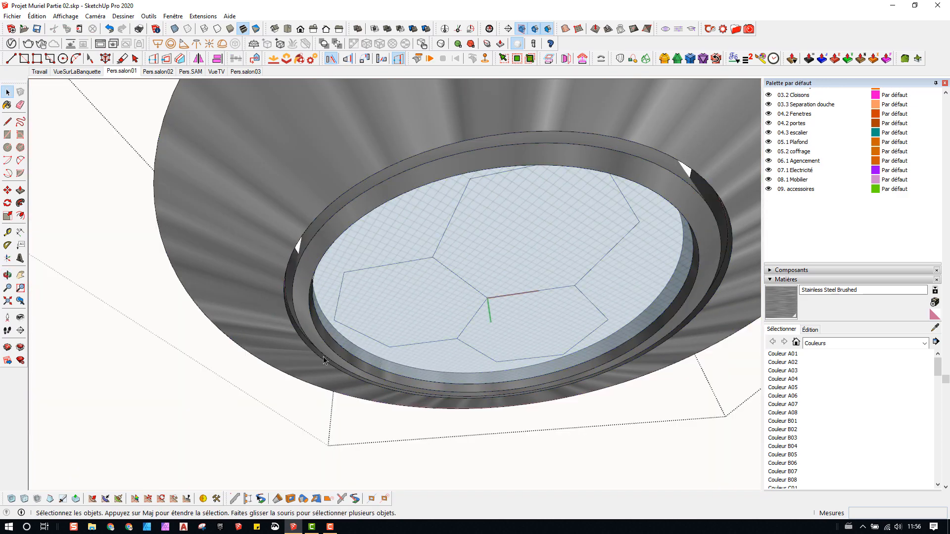
middle_click_drag(404, 348, 411, 357)
double_click(415, 365)
double_click(416, 366)
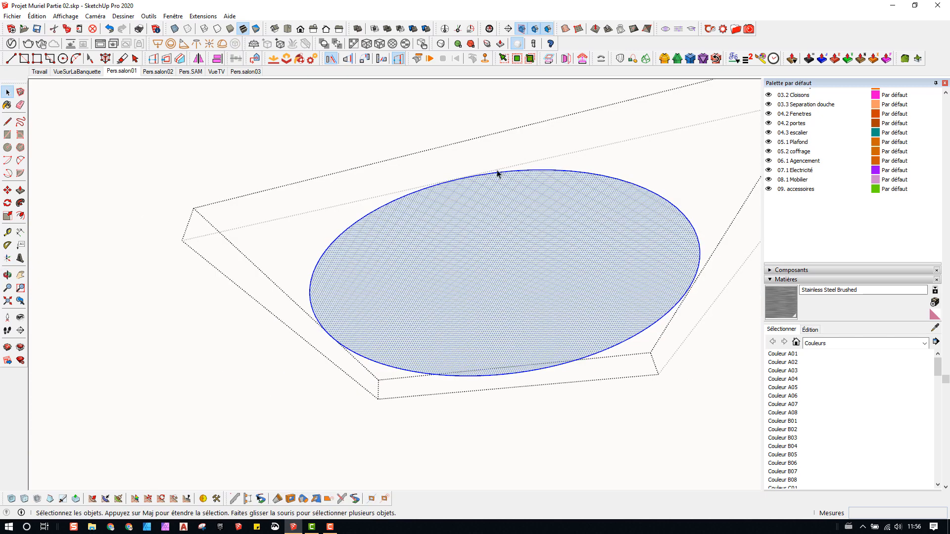
Step: Find thin glass clear among the Thea browser's Transparent materials and load it as the current material
left_click(736, 29)
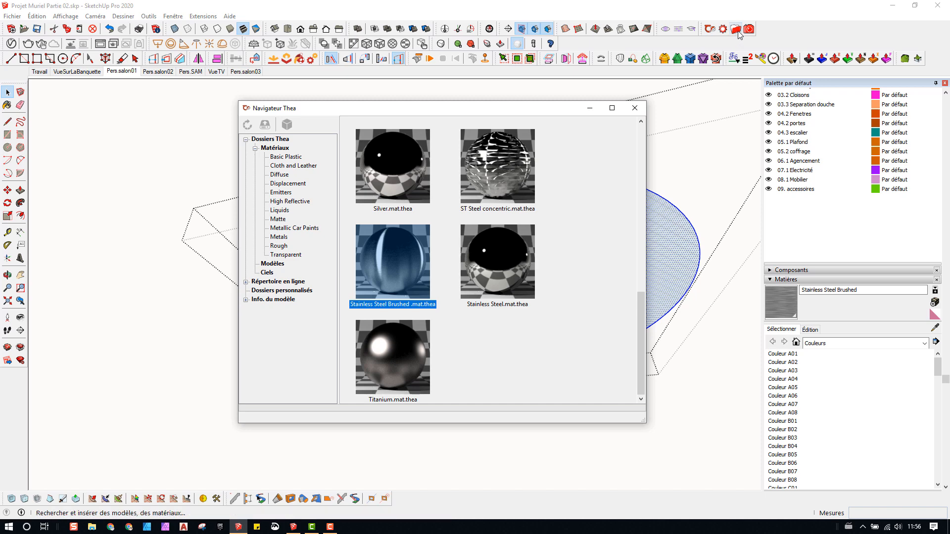
left_click(286, 255)
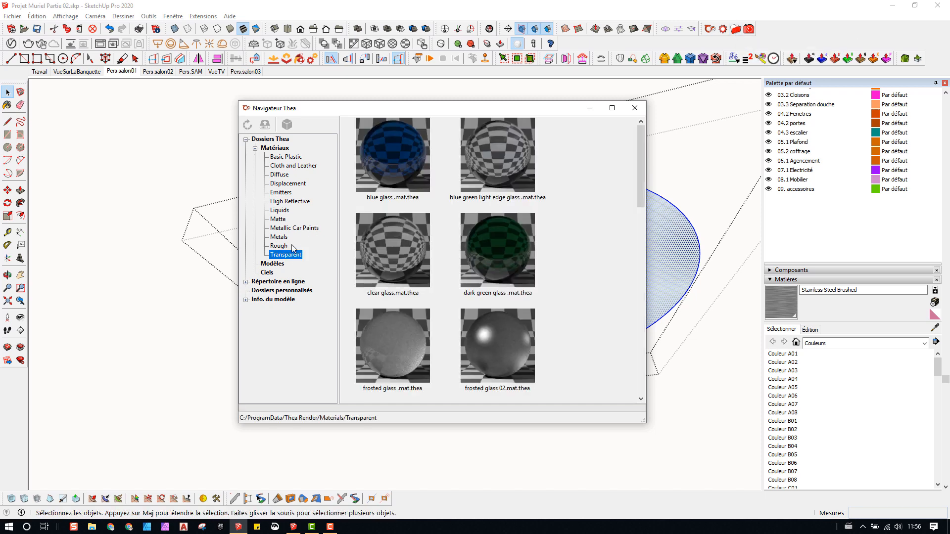
scroll(423, 209, "down", 3)
scroll(442, 225, "up", 3)
scroll(452, 259, "down", 10)
scroll(453, 256, "up", 3)
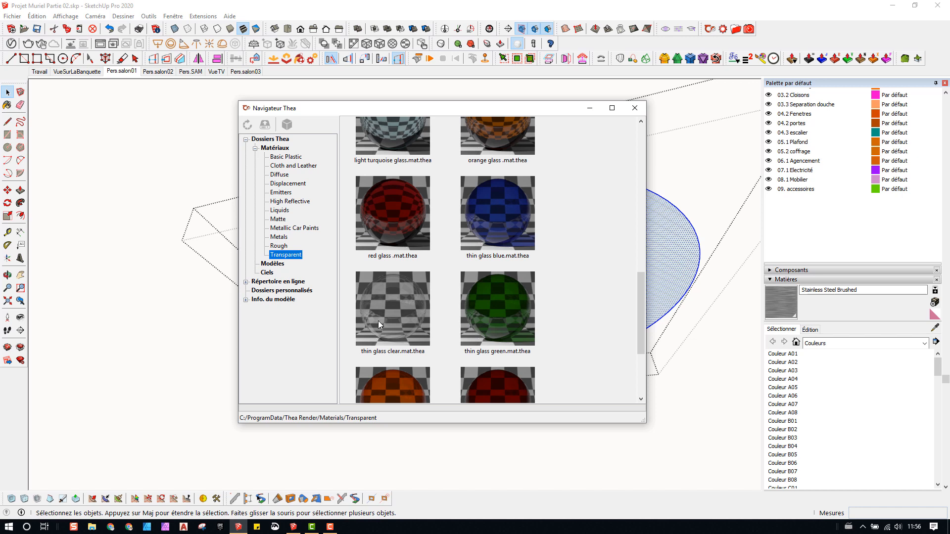
right_click(395, 314)
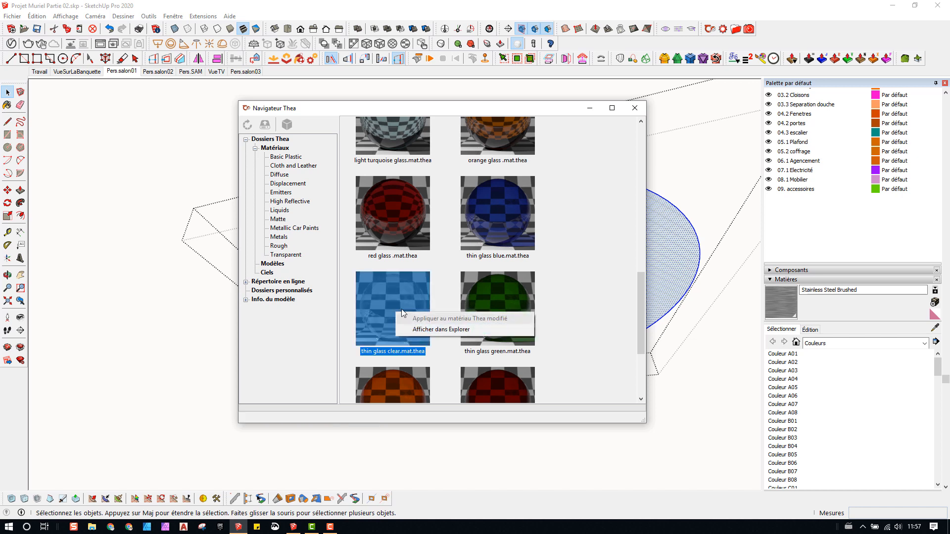
left_click(402, 318)
Step: Rename the material Verre Spot, paint the selected glass geometry with it, close the material browser and leave the glass group
left_click_drag(849, 292, 762, 284)
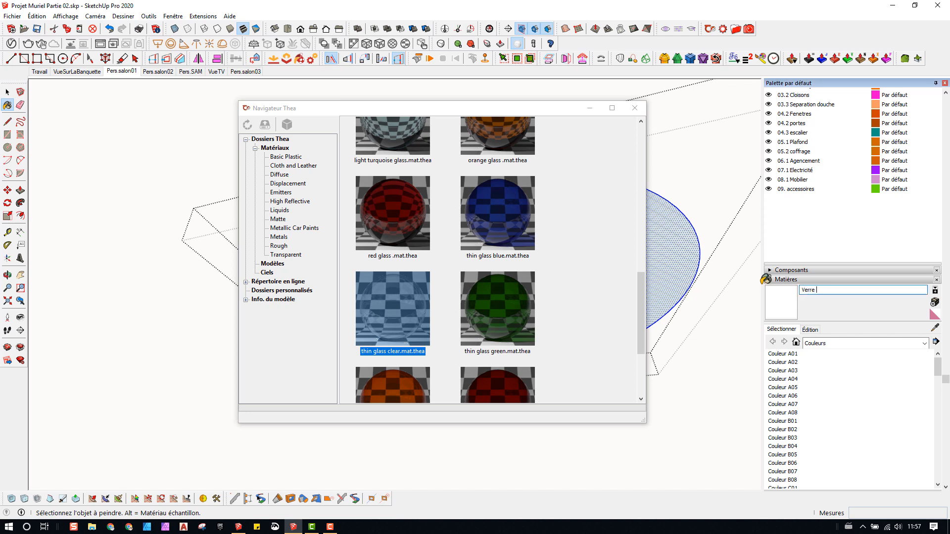
left_click(680, 242)
left_click(635, 108)
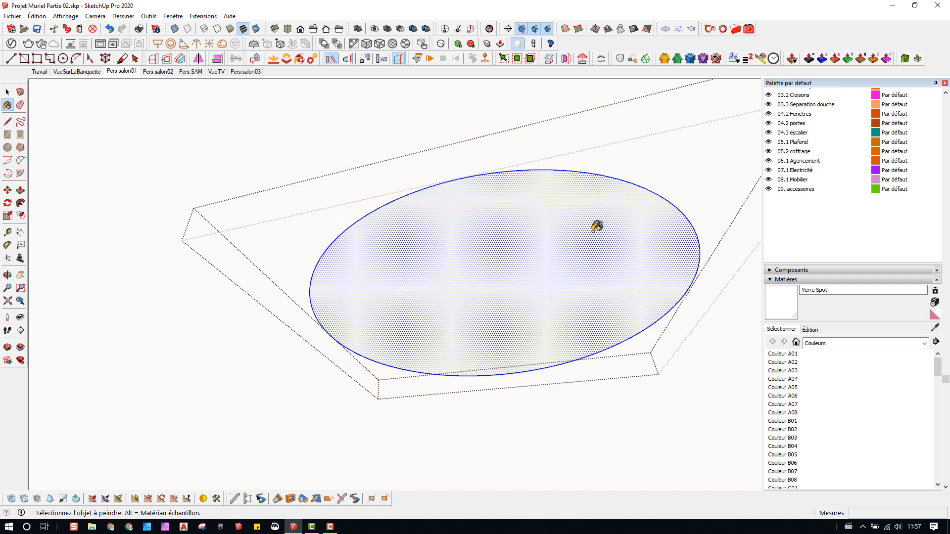
key("space")
scroll(506, 227, "up", 5)
middle_click_drag(424, 239, 445, 187)
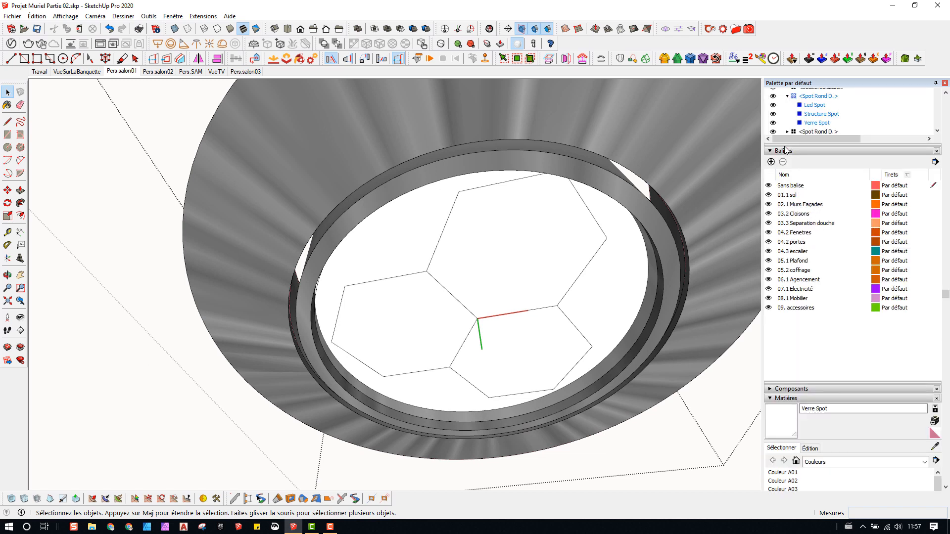
Step: Open the spotlight's Led Spot group and select the disc face surrounding the three hexagons
scroll(787, 153, "up", 2)
scroll(803, 167, "down", 1)
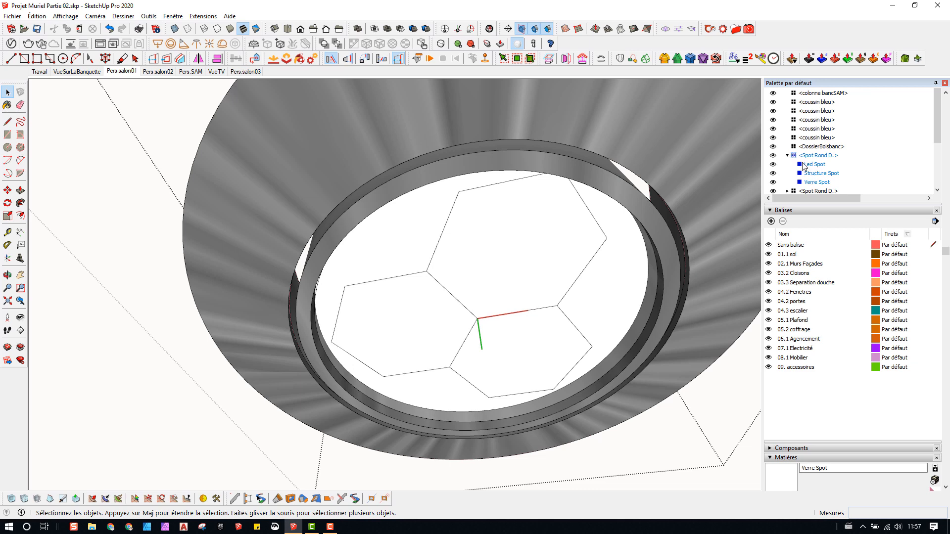
double_click(803, 167)
middle_click_drag(418, 214, 394, 220)
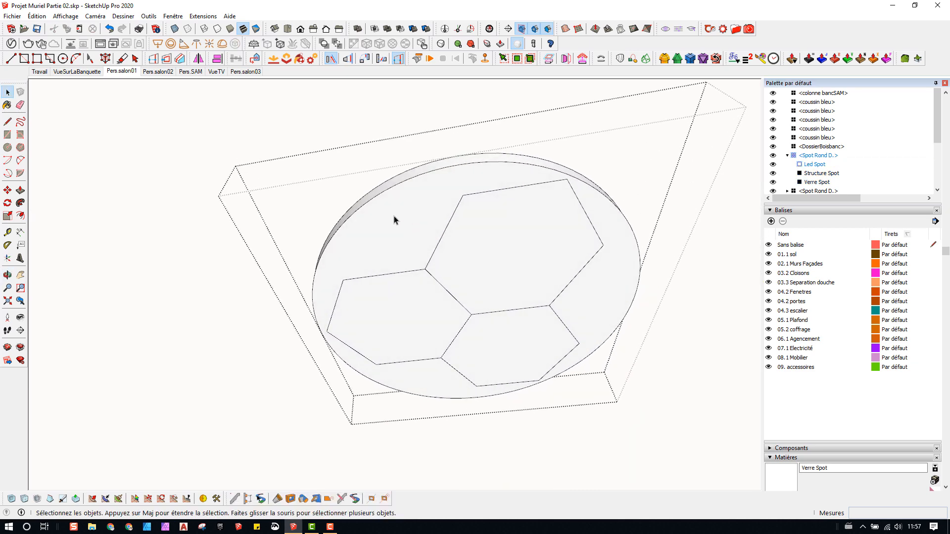
left_click(394, 220)
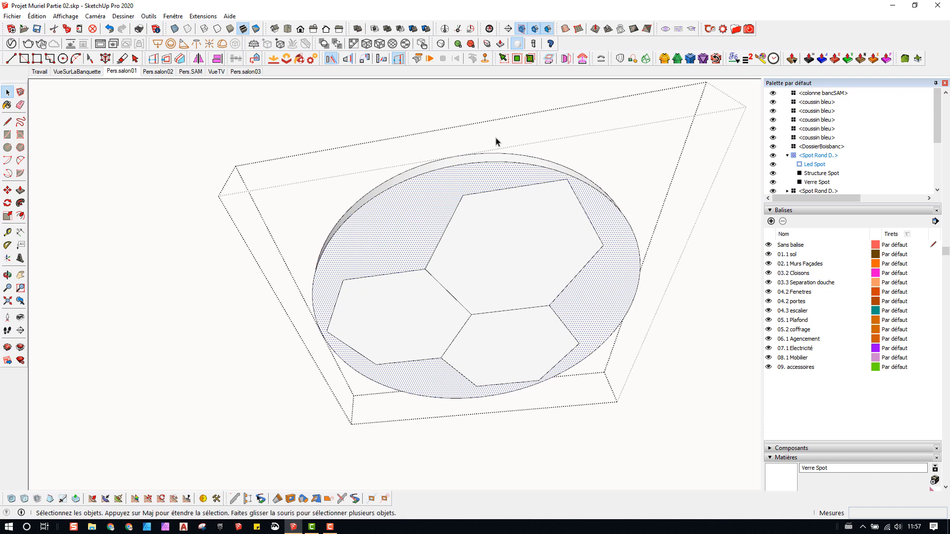
Step: Load reflective_white_plastic from the Thea browser's Basic Plastic materials as the current material and close the browser
left_click(736, 29)
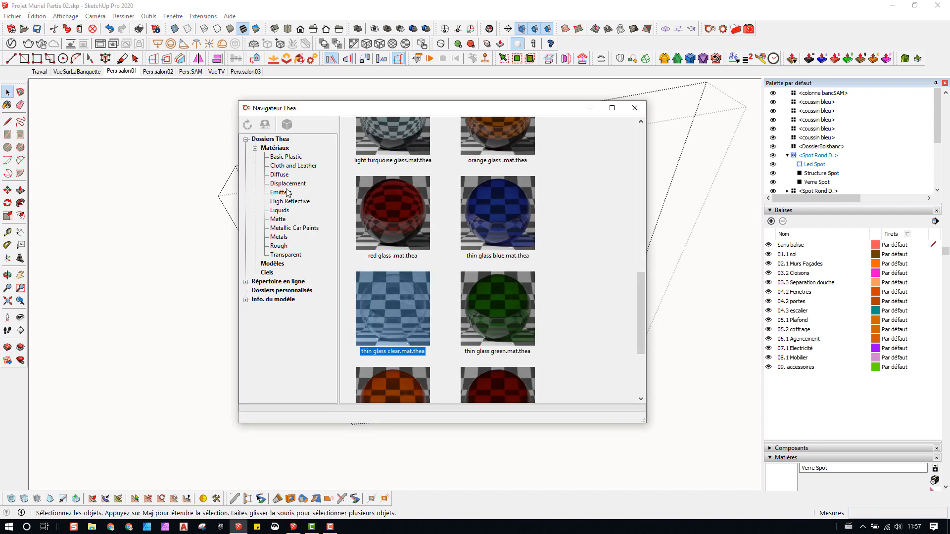
left_click(283, 157)
scroll(404, 237, "down", 9)
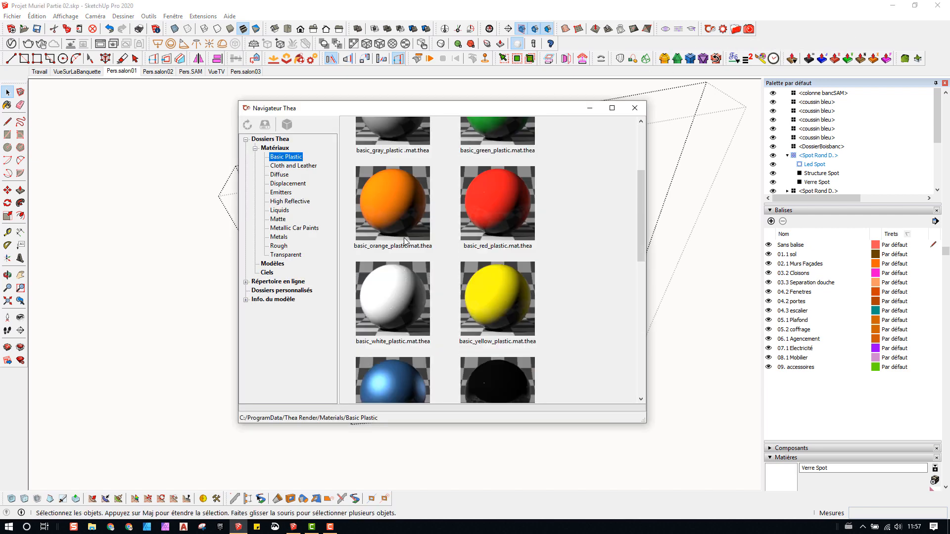
scroll(393, 226, "up", 3)
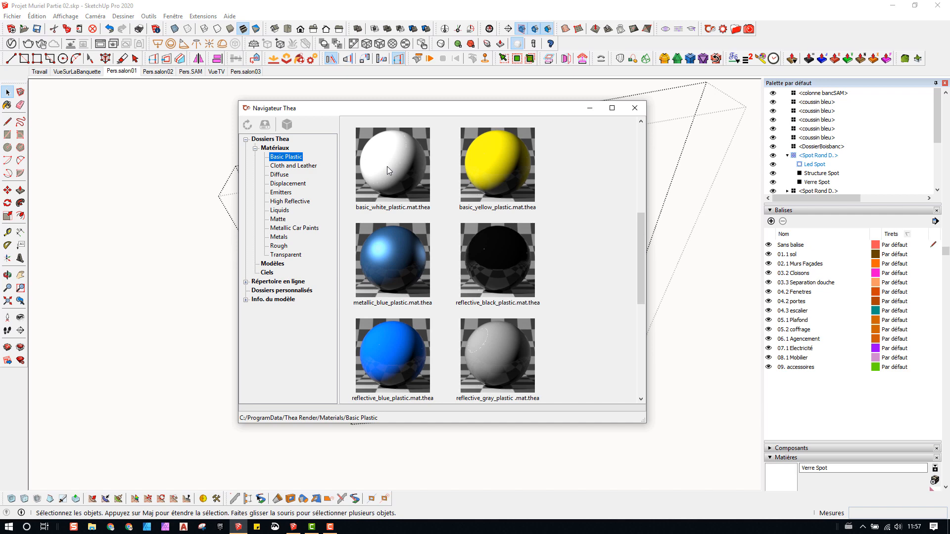
scroll(387, 166, "down", 3)
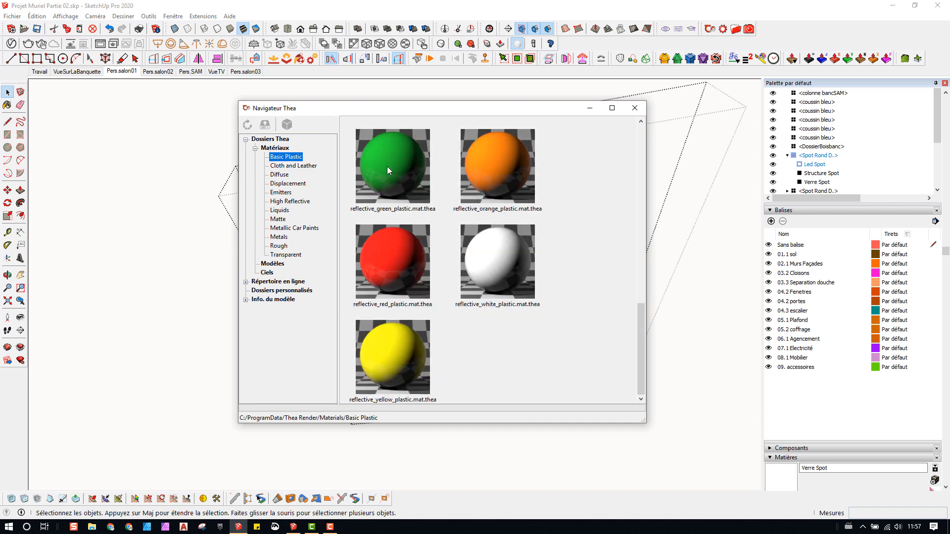
left_click(489, 260)
right_click(489, 260)
left_click(515, 273)
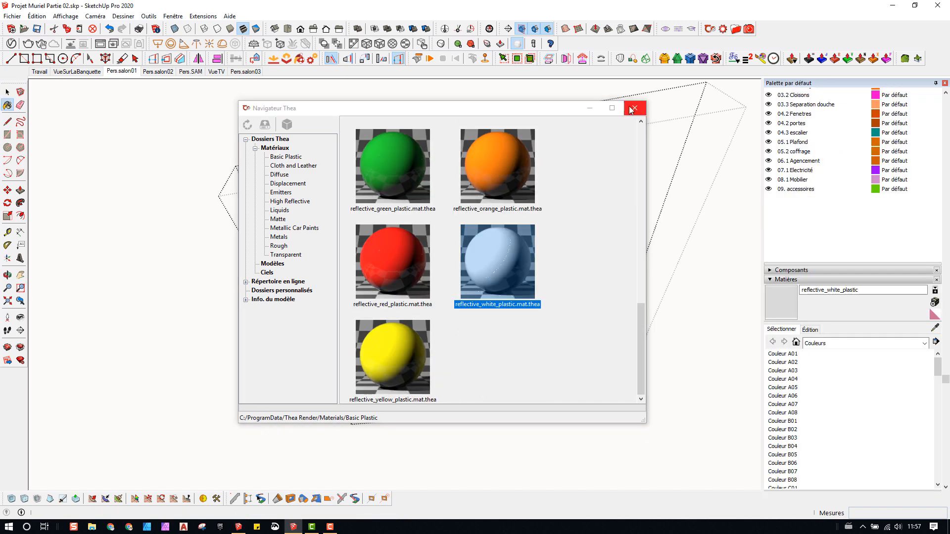
left_click(634, 109)
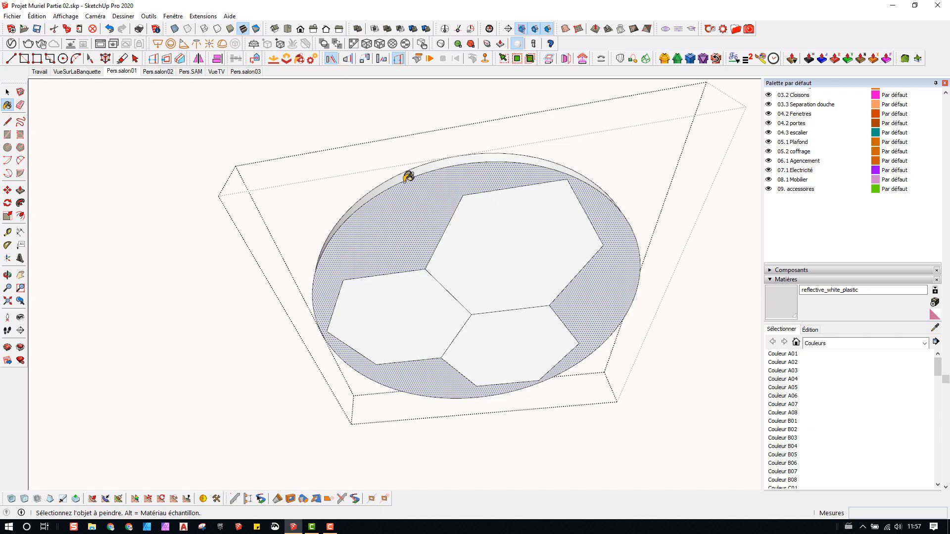
Step: Paint the selected disc face with reflective_white_plastic and sample the default material from the disc's edge
mouse_move(405, 170)
middle_mouse_down()
mouse_move(395, 438)
mouse_move(408, 332)
mouse_move(420, 312)
middle_mouse_up()
left_click(436, 241, "alt")
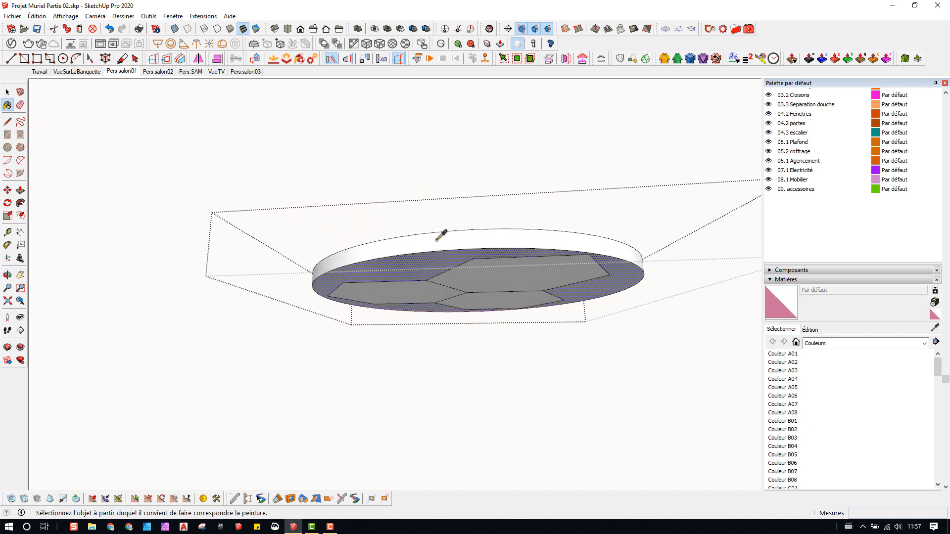
middle_click_drag(436, 241, 462, 333)
middle_click_drag(458, 284, 500, 186)
key("space")
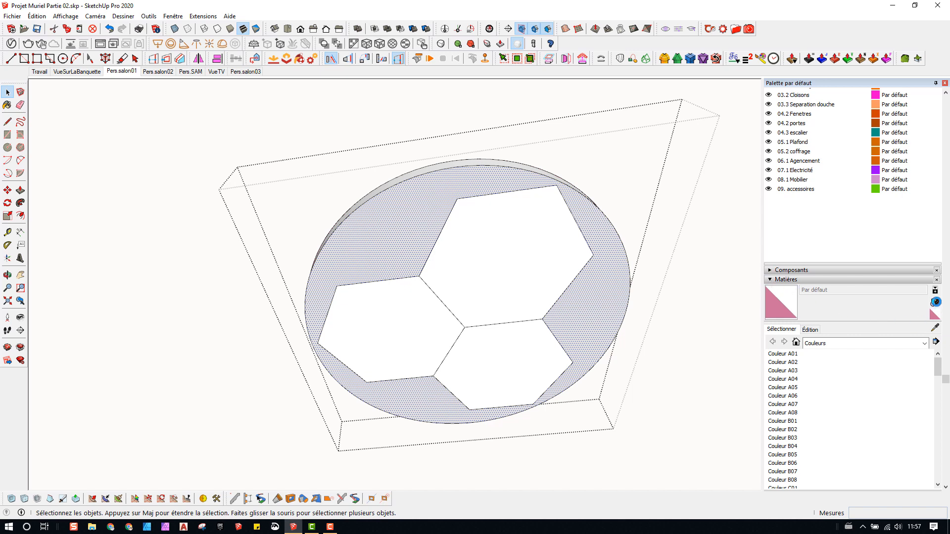
Step: Create a light green material named LED Spot
left_click(936, 302)
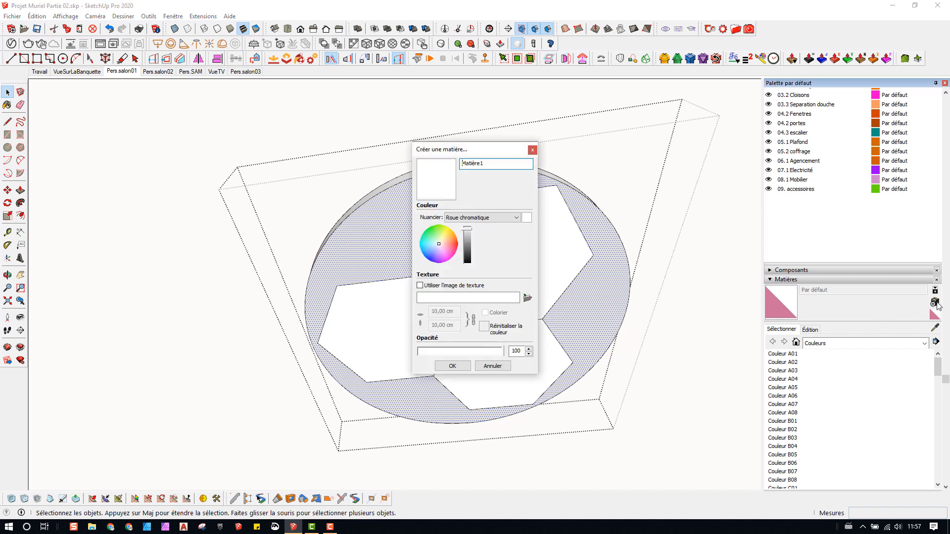
left_click(435, 235)
left_click_drag(484, 164, 441, 162)
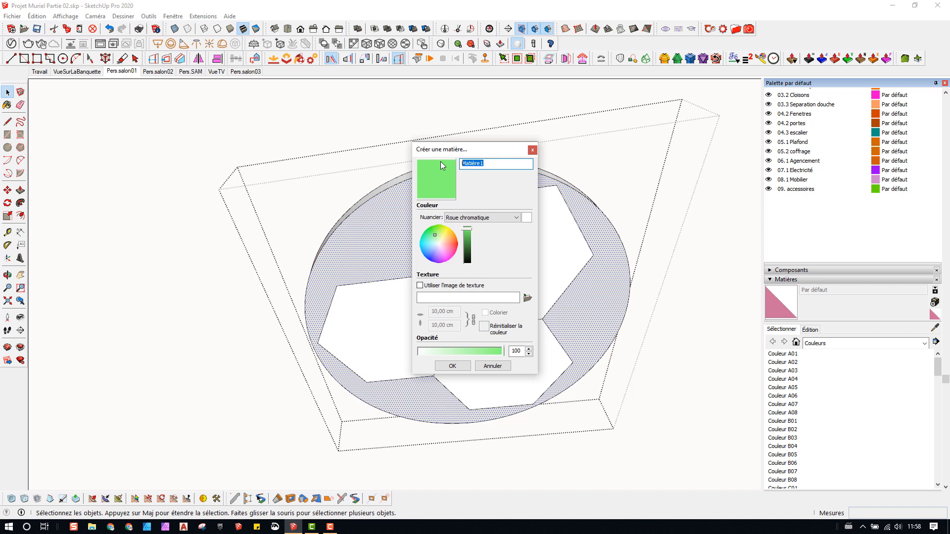
type("LeD Spot")
left_click(452, 366)
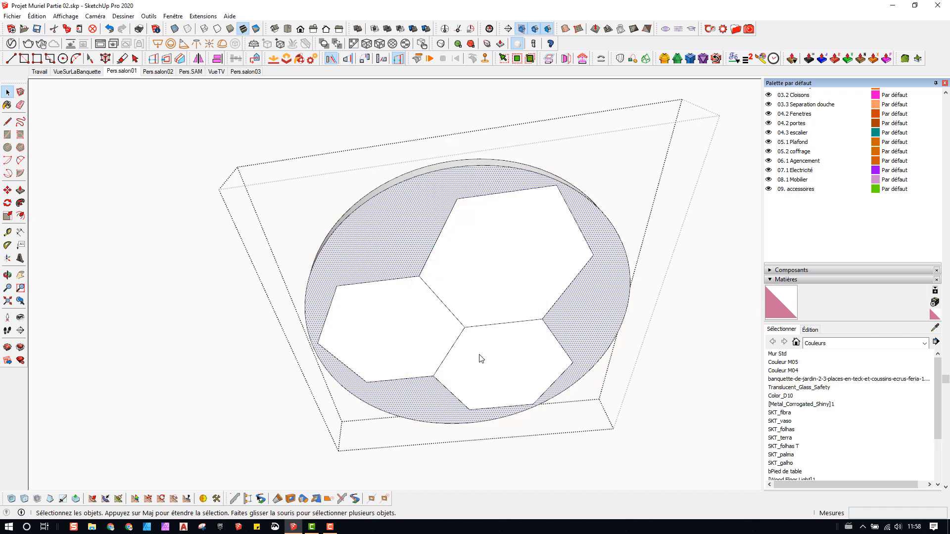
Step: Paint the three hexagonal faces with the LED Spot material and leave the Led Spot group
left_click(644, 356)
left_click(508, 361)
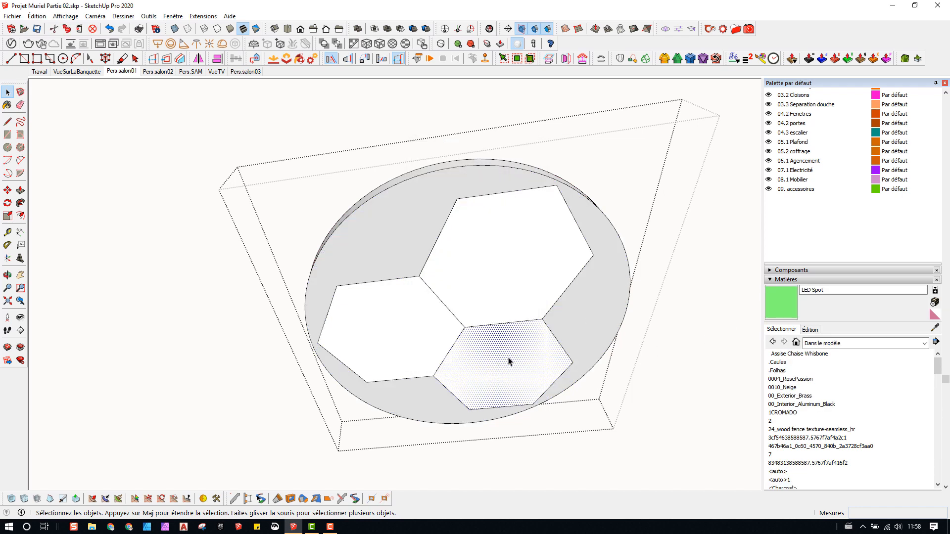
key("b")
left_click(508, 346)
left_click(504, 287)
left_click(418, 322)
key("space")
left_click(583, 387)
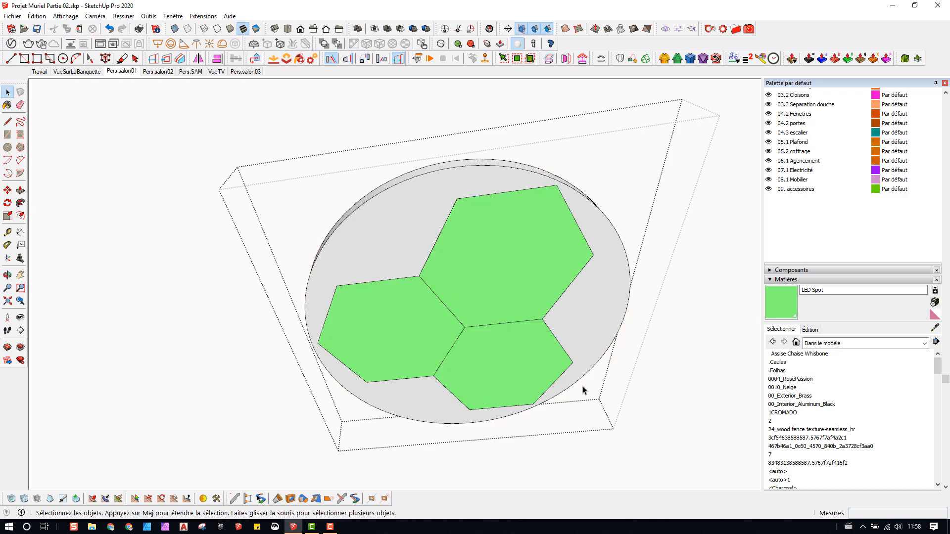
scroll(595, 379, "down", 1)
key("Escape")
key("Escape")
scroll(508, 331, "down", 1)
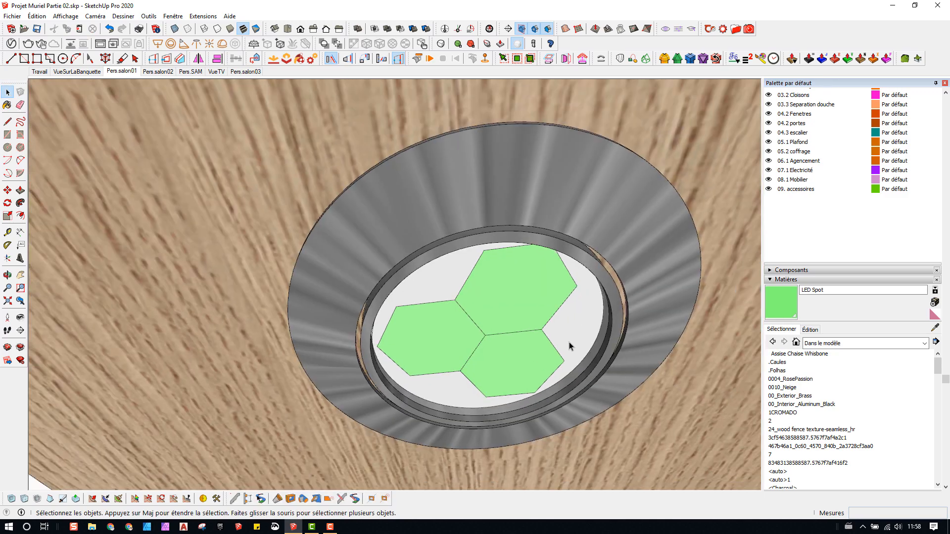
Step: Frame the whole spotlight on the wood panel and start an interactive Presto (MC) render in the Thea window
middle_click_drag(569, 343, 388, 292)
scroll(522, 326, "down", 2)
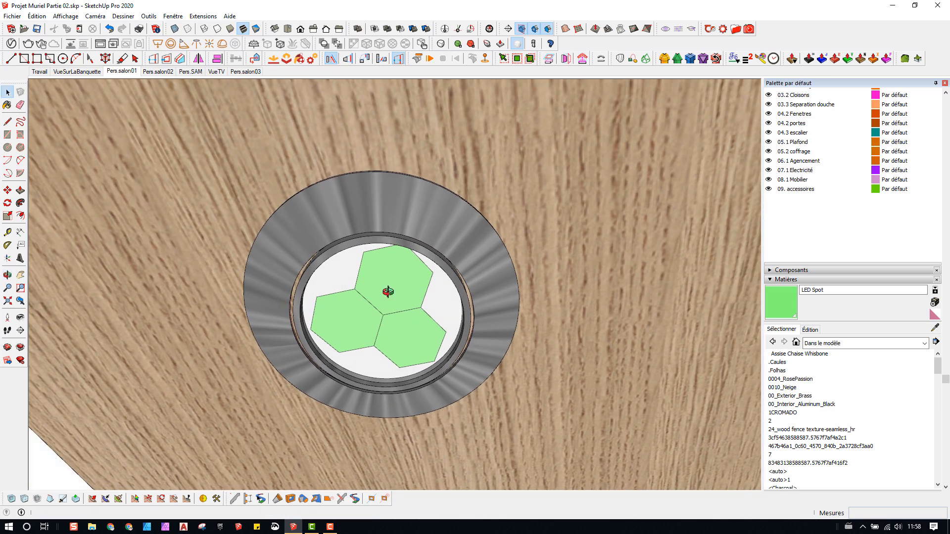
scroll(346, 293, "down", 2)
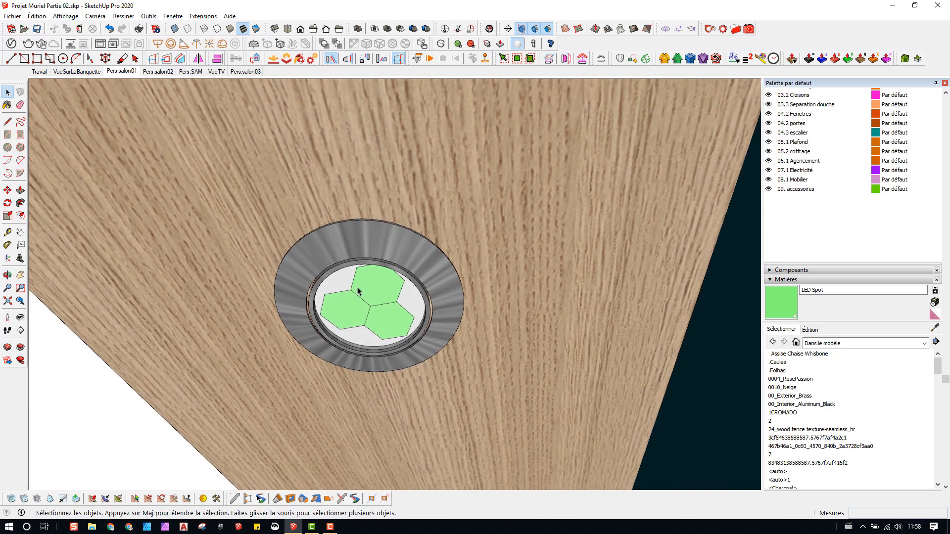
scroll(357, 291, "up", 4)
scroll(355, 332, "down", 2)
middle_click_drag(355, 334, 351, 308)
scroll(351, 308, "down", 1)
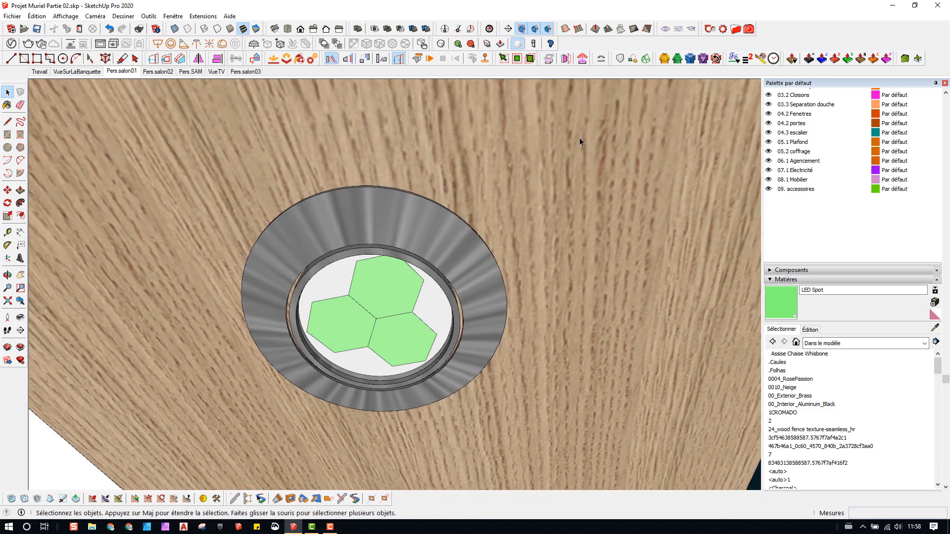
left_click(749, 30)
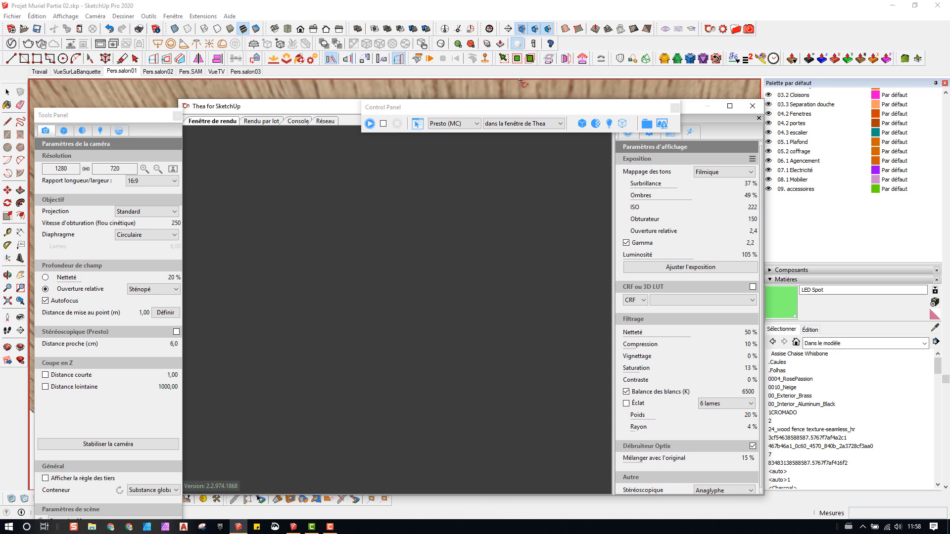
left_click(370, 123)
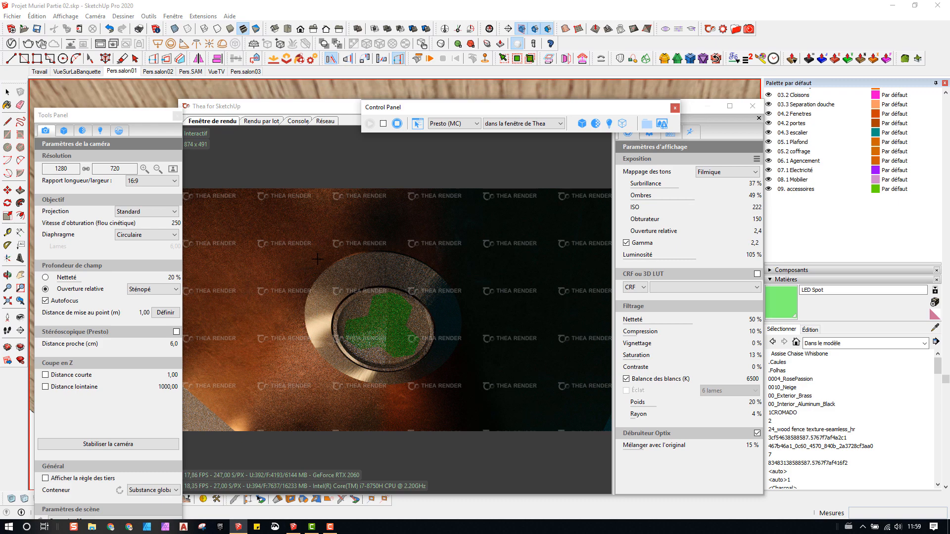
Step: Pick the Menuiseries wood material in the render and restore its default Thea preset
left_click(260, 277)
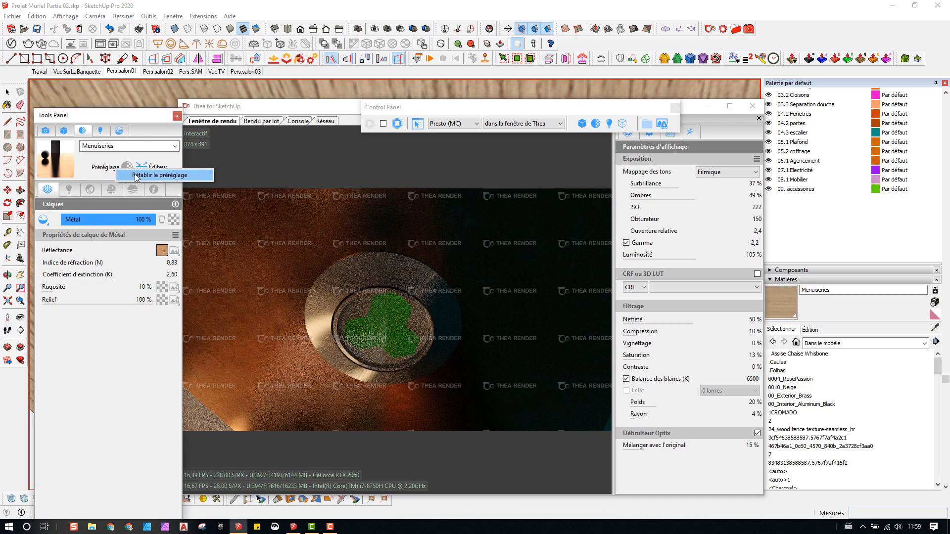
left_click(127, 166)
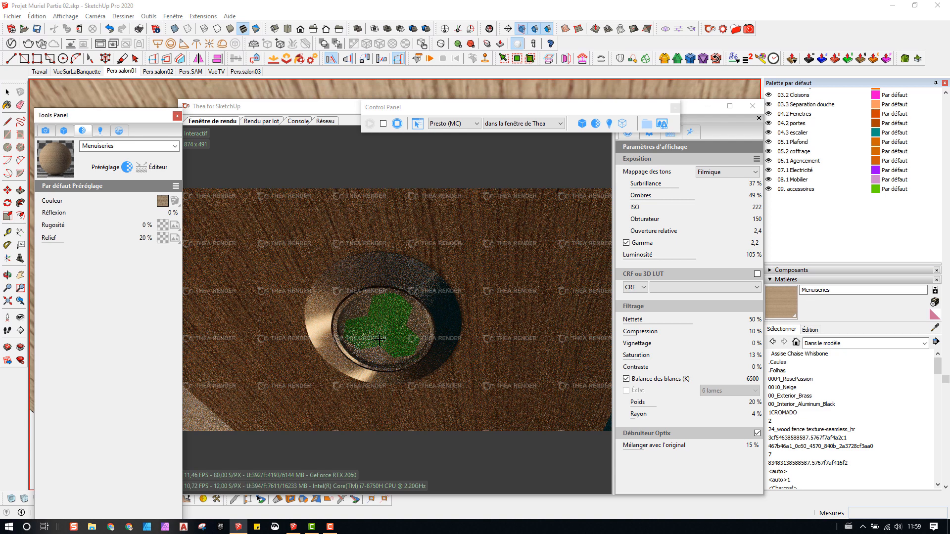
Step: Bring up the LED Spot material in Thea's material settings and change its preset to Émetteur
left_click(174, 146)
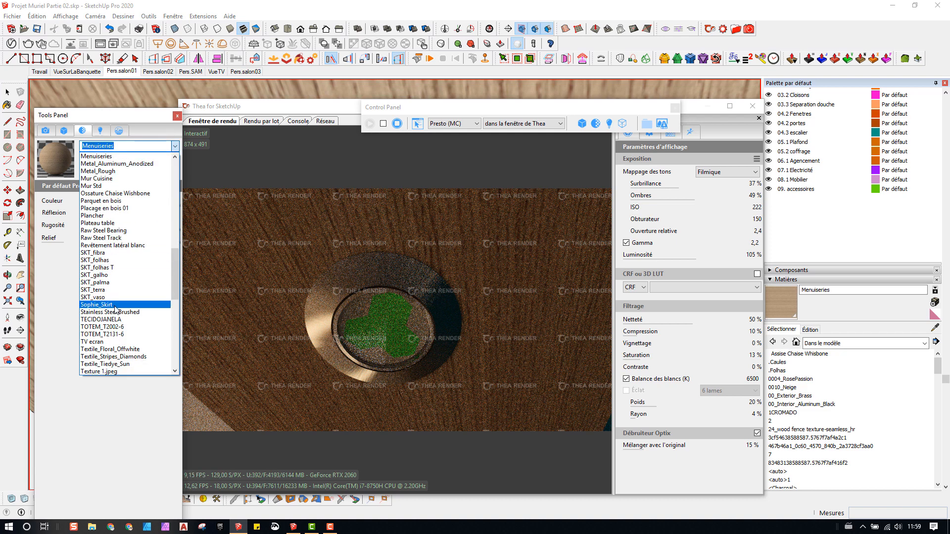
scroll(100, 232, "up", 7)
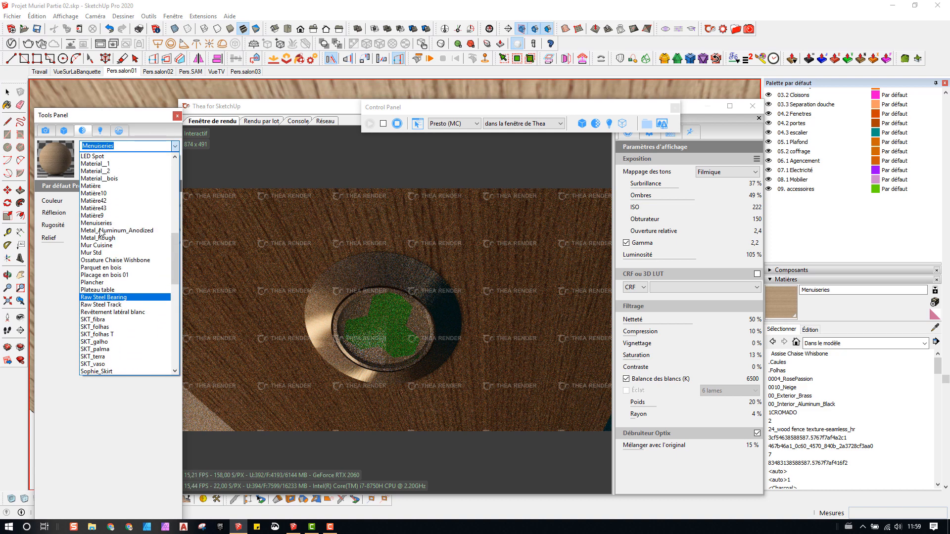
left_click(86, 246)
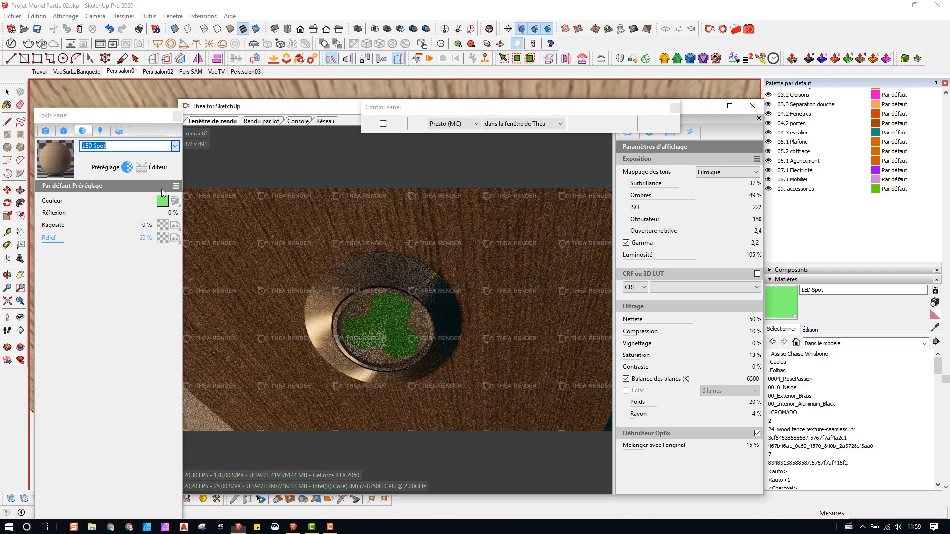
left_click(176, 186)
left_click(203, 304)
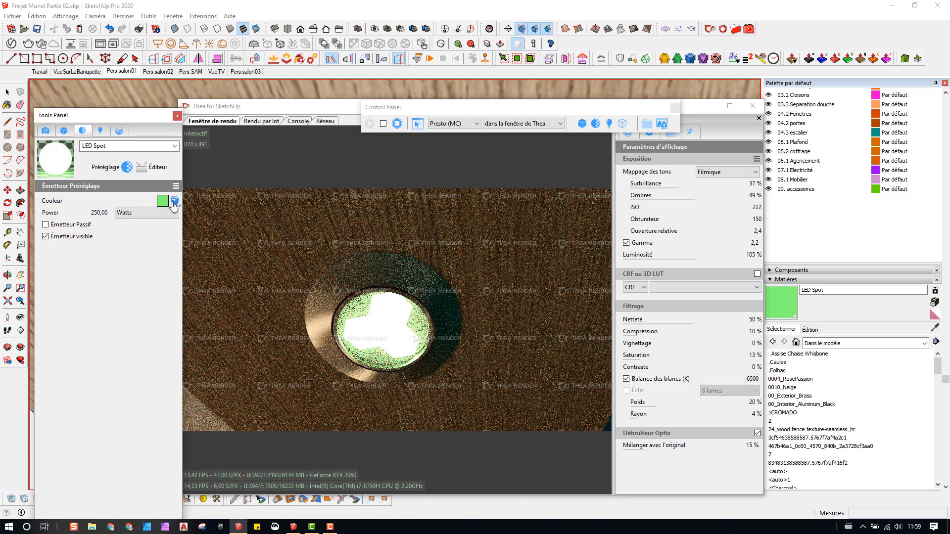
Step: Define the LED Spot emitter's colour by temperature and set it to 4200 K
left_click(175, 202)
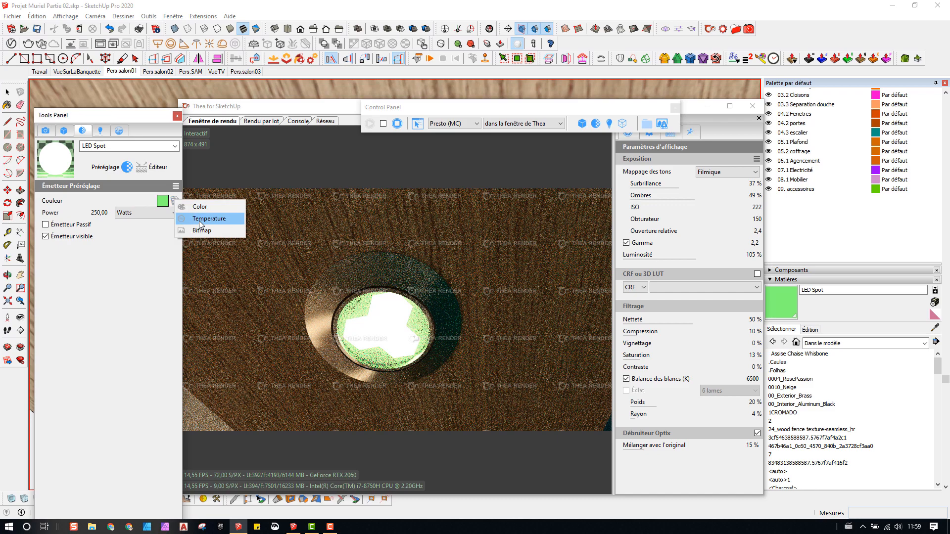
left_click(200, 222)
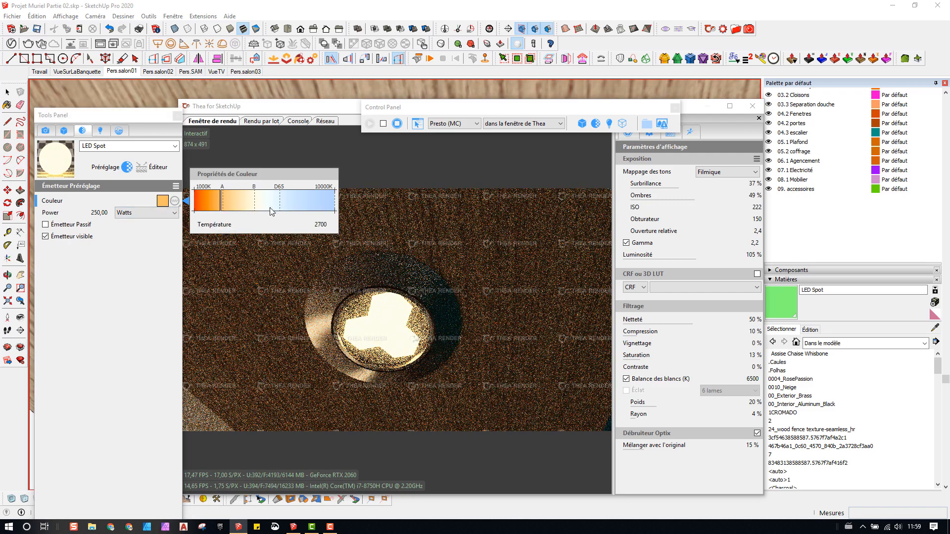
left_click(242, 198)
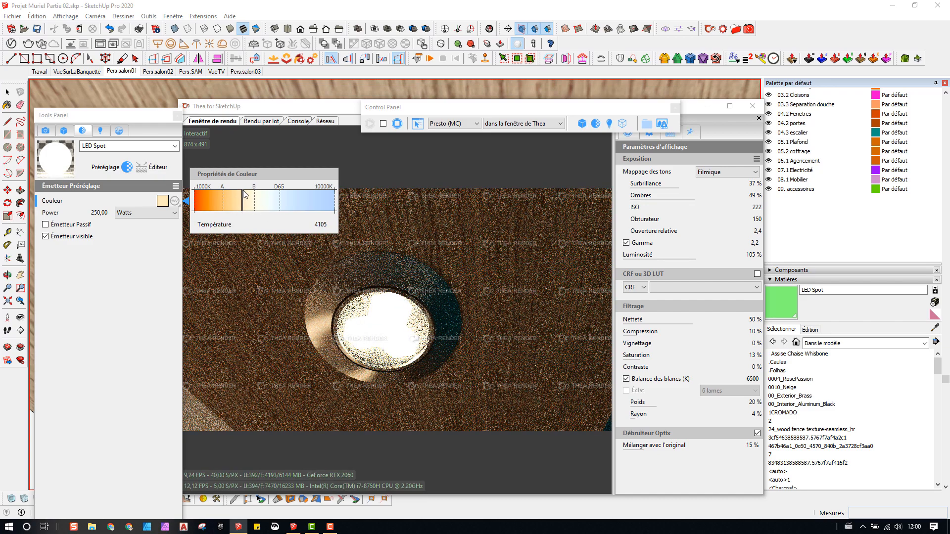
double_click(317, 226)
type("420")
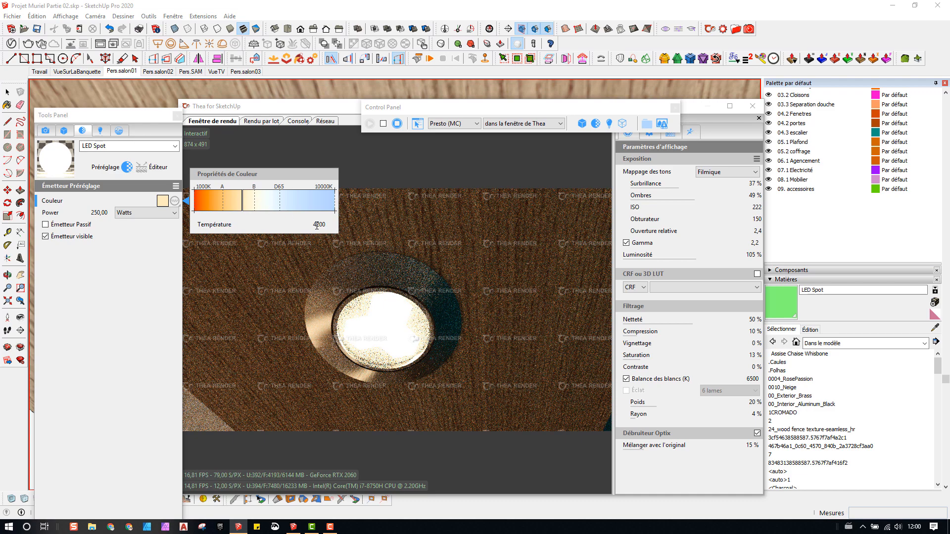
type("0")
key("Return")
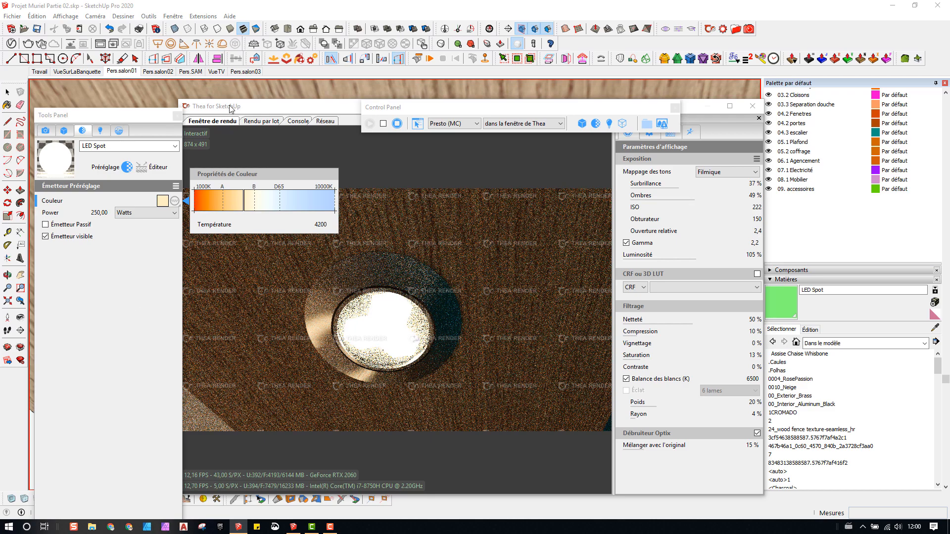
scroll(159, 93, "down", 3)
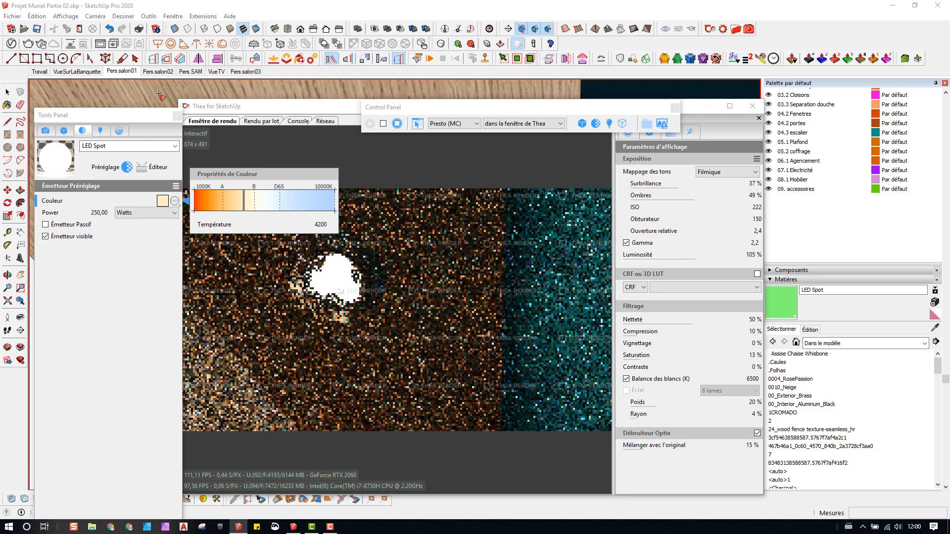
scroll(102, 94, "down", 2)
scroll(103, 94, "down", 2)
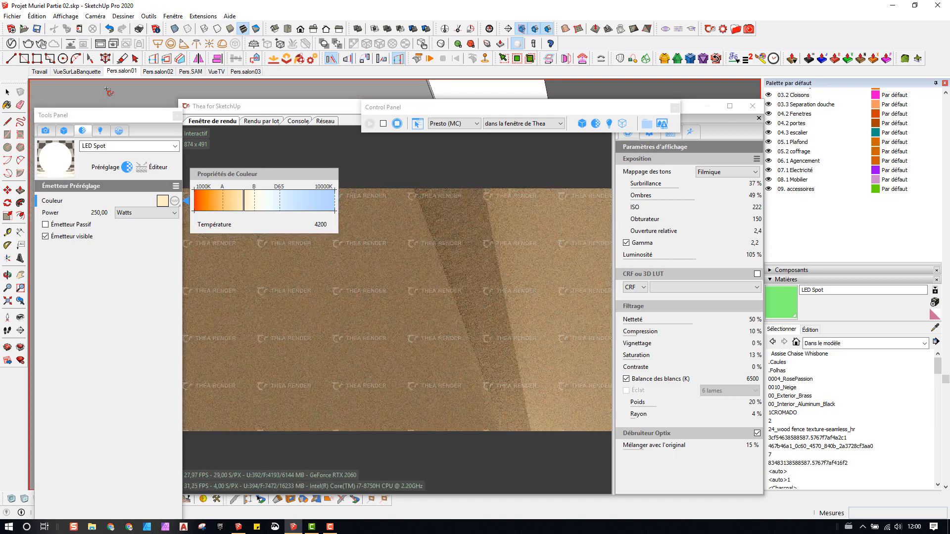
scroll(122, 95, "up", 2)
scroll(122, 95, "up", 1)
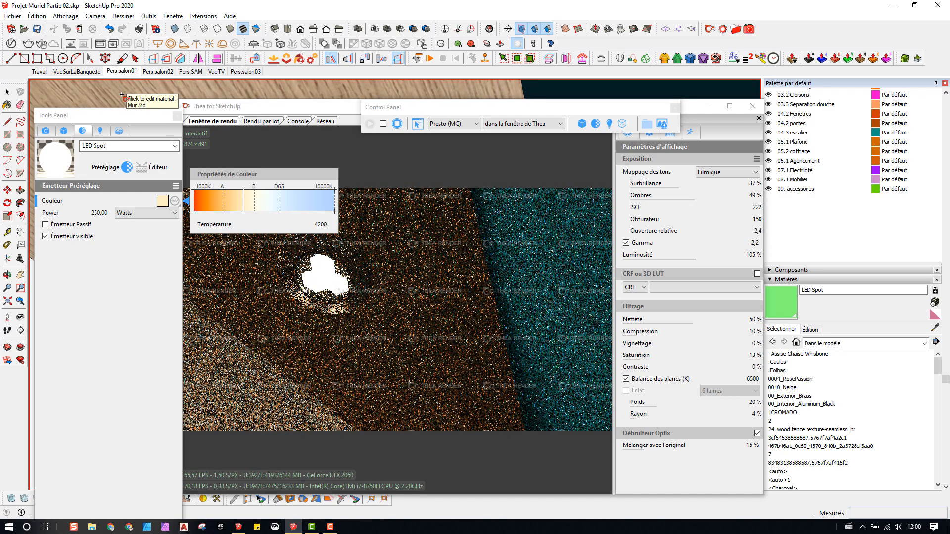
scroll(122, 94, "down", 2)
mouse_move(122, 95)
middle_mouse_down()
mouse_move(1, 116)
mouse_move(12, 155)
middle_mouse_up()
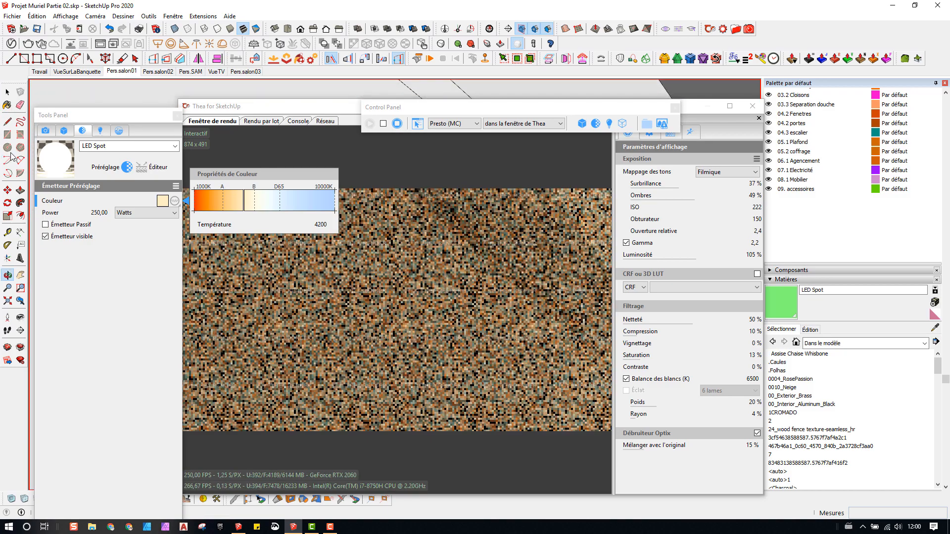
Step: Move the Thea render window clear of the model view and switch to the VueSurLaBanquette scene
left_click_drag(222, 106, 571, 153)
middle_click_drag(360, 242, 232, 380)
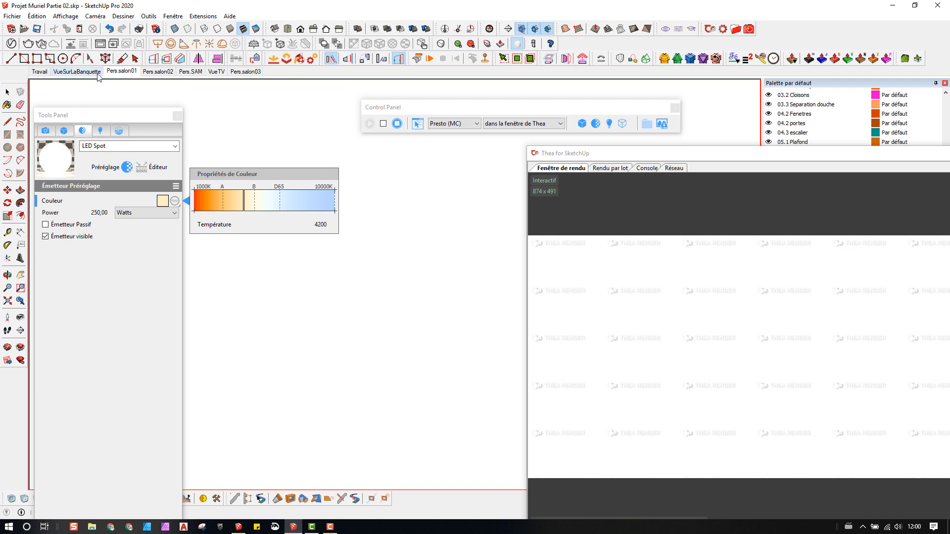
left_click(77, 71)
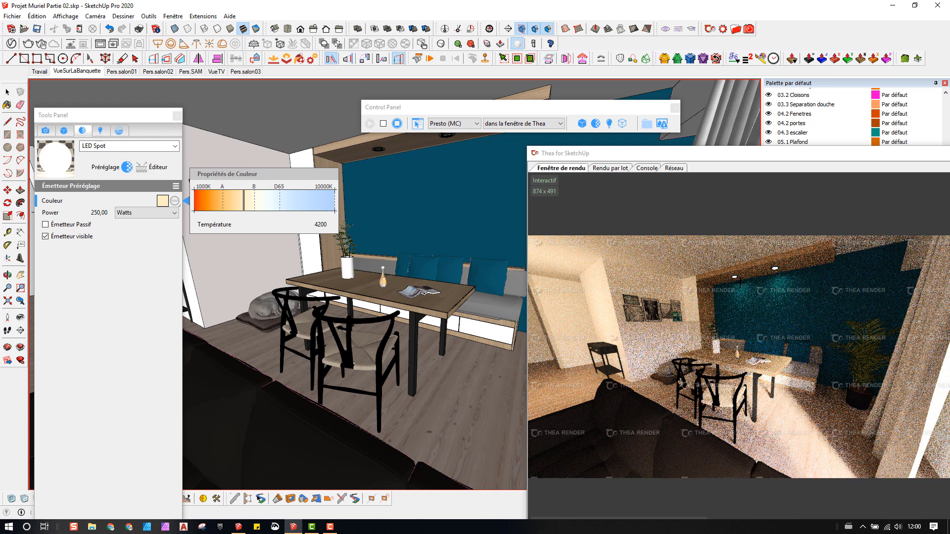
Step: Set the LED Spot emitter's power to 100 watts and bring the dining table area closer in the interactive render
left_click(98, 213)
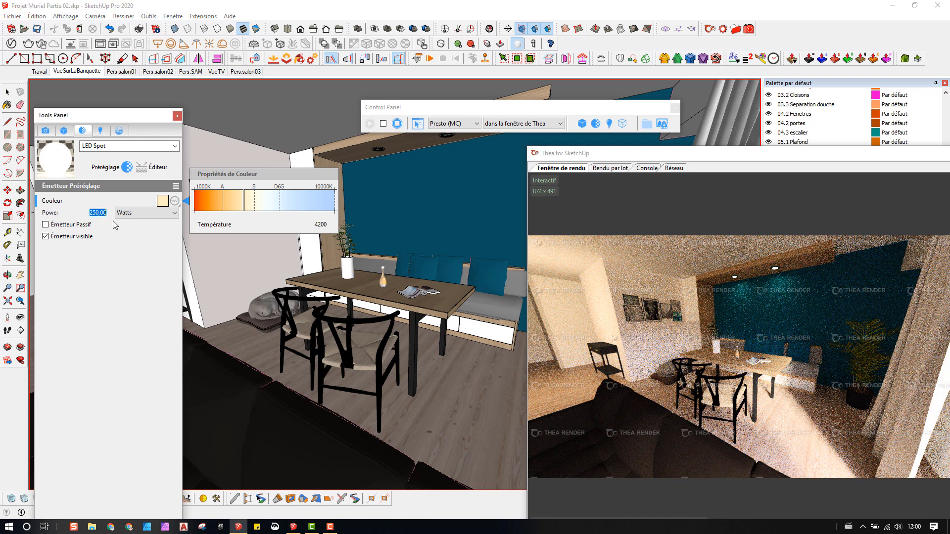
type("100")
key("Return")
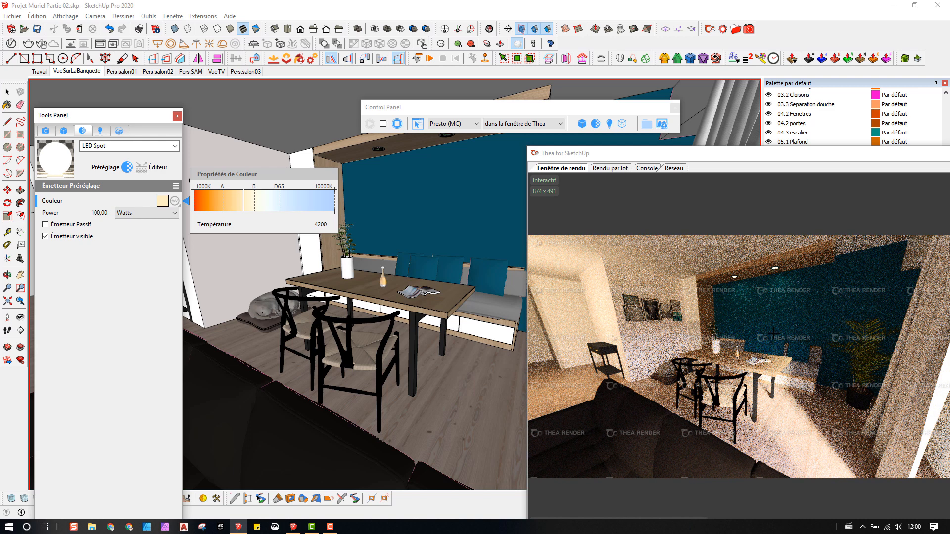
scroll(432, 168, "up", 3)
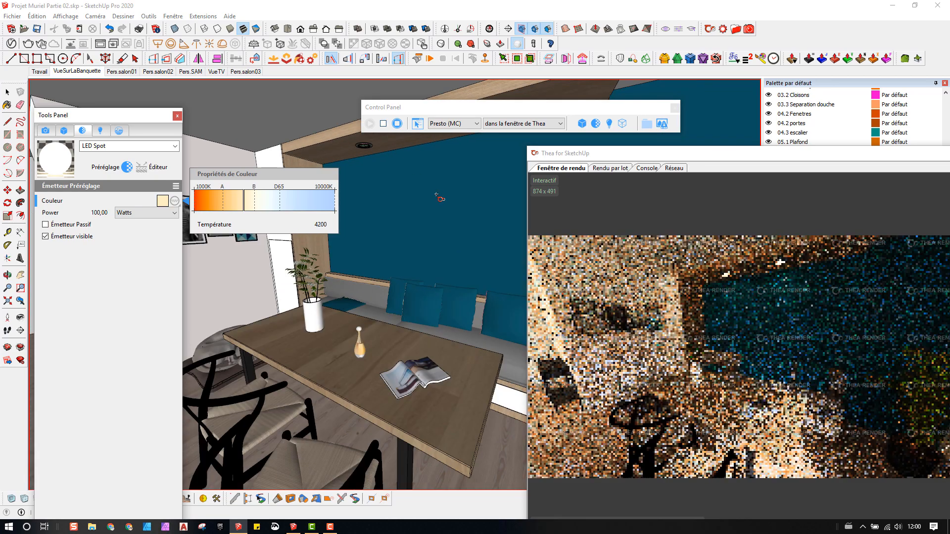
Step: Check the ceiling spot above the bench in the interactive render, and stop the render and close its window
scroll(439, 198, "up", 3)
scroll(432, 254, "down", 3)
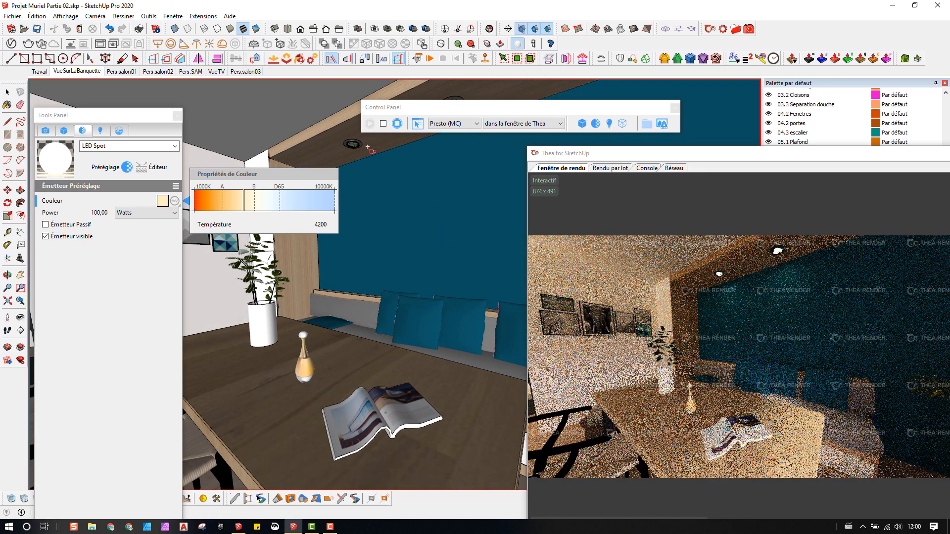
scroll(368, 164, "up", 5)
scroll(361, 173, "down", 2)
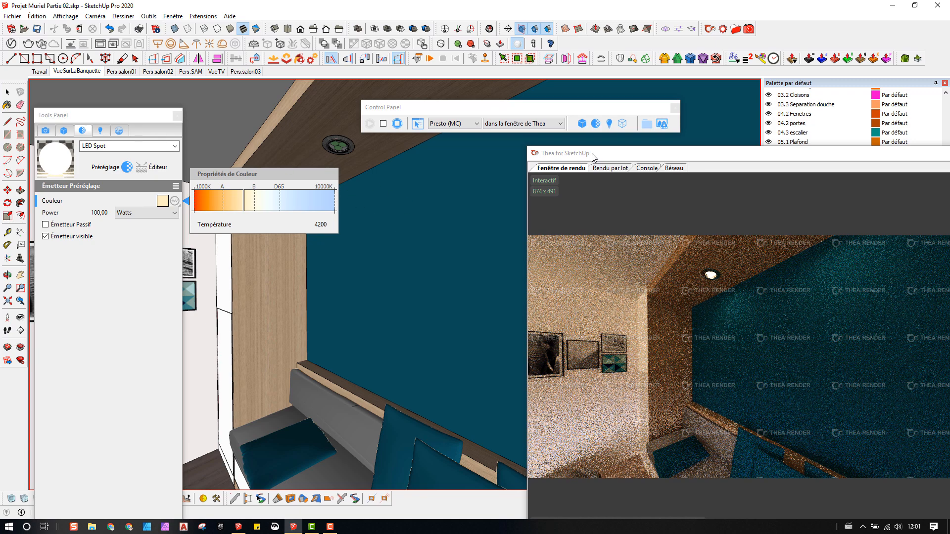
left_click_drag(594, 156, 322, 179)
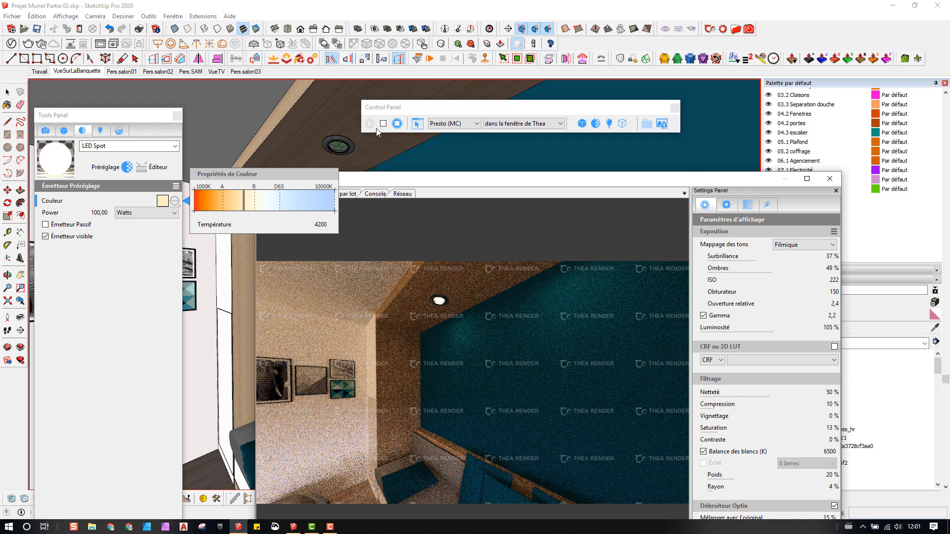
left_click(401, 131)
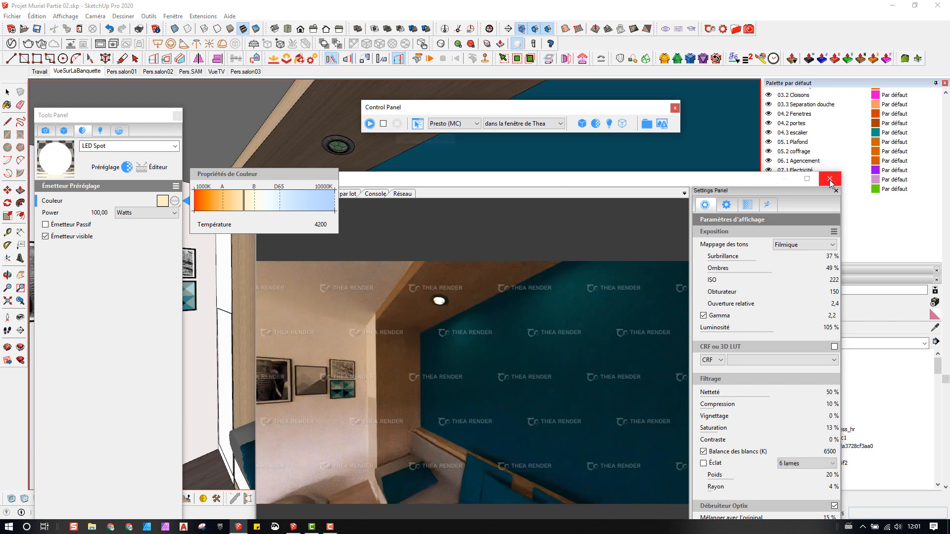
left_click(829, 179)
Step: Open the round ceiling spot component above the bench for editing
middle_click_drag(414, 204, 367, 178)
key("space")
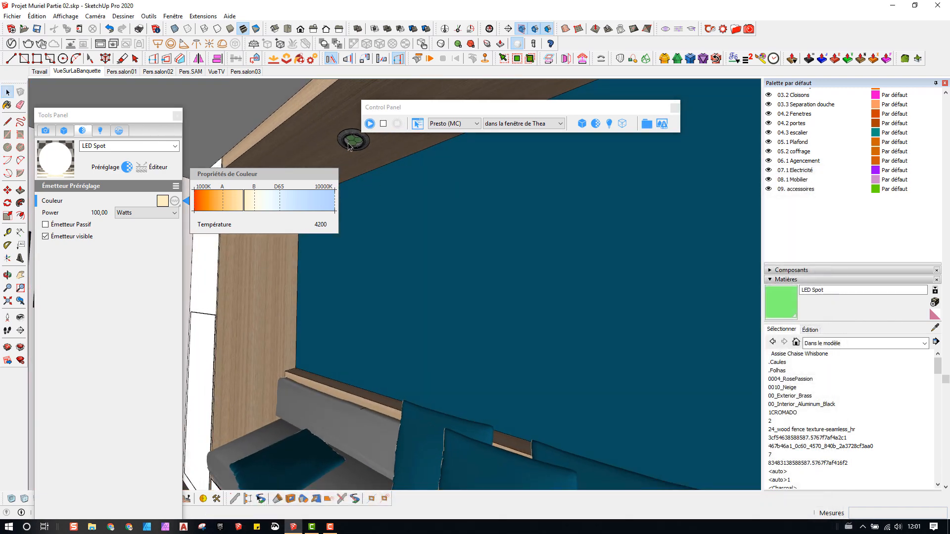
scroll(347, 144, "up", 2)
double_click(348, 143)
scroll(348, 143, "up", 1)
scroll(348, 143, "up", 3)
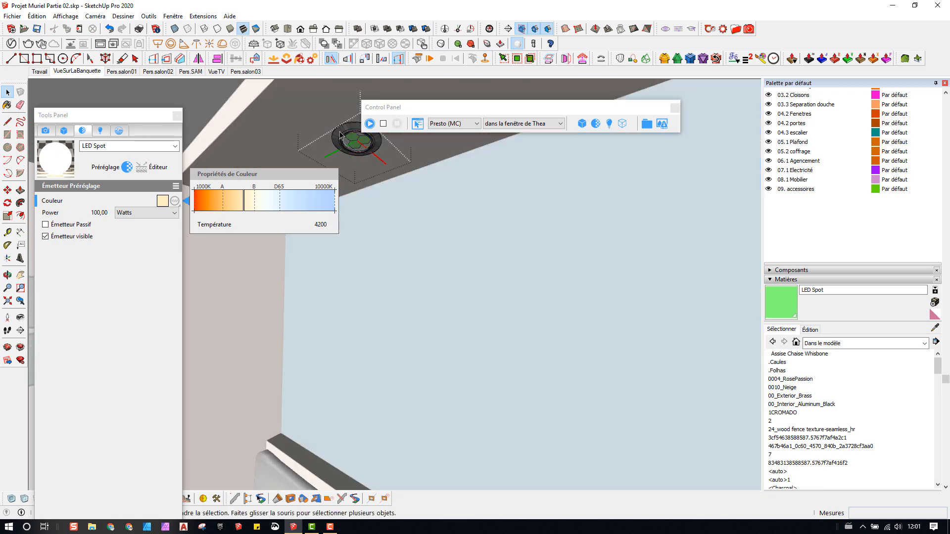
middle_click_drag(349, 144, 392, 226)
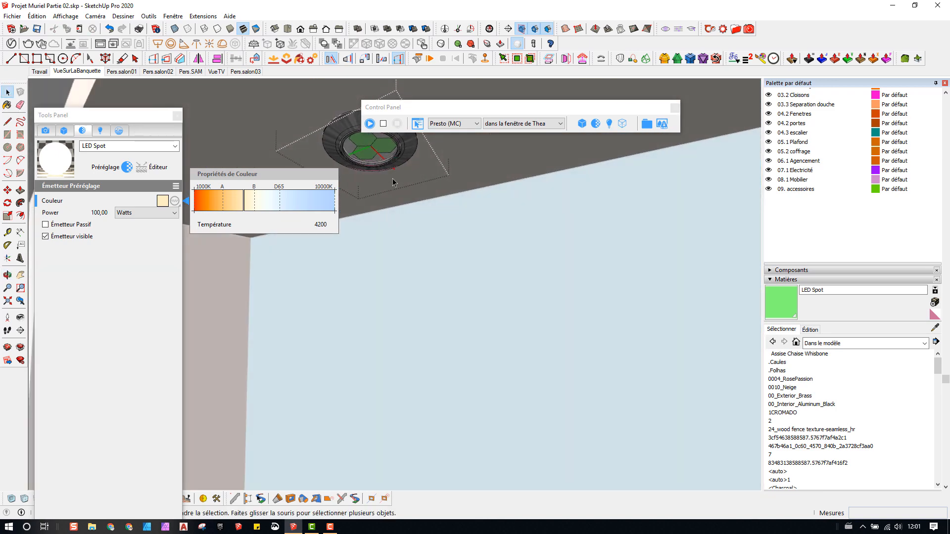
Step: Create a vertical guide through the centre of the ceiling spot, parallel to the corner edge of the blue wall
key("t")
left_click(249, 303)
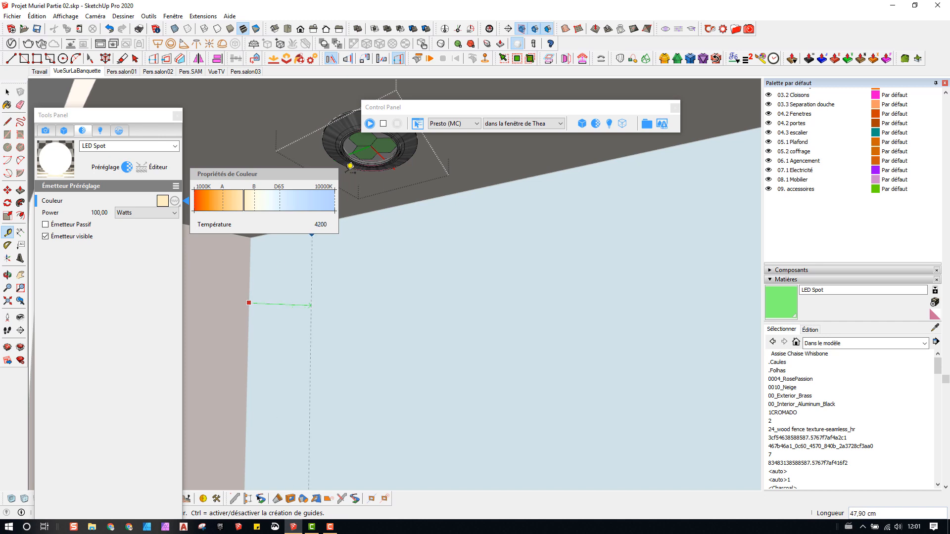
scroll(373, 147, "up", 3)
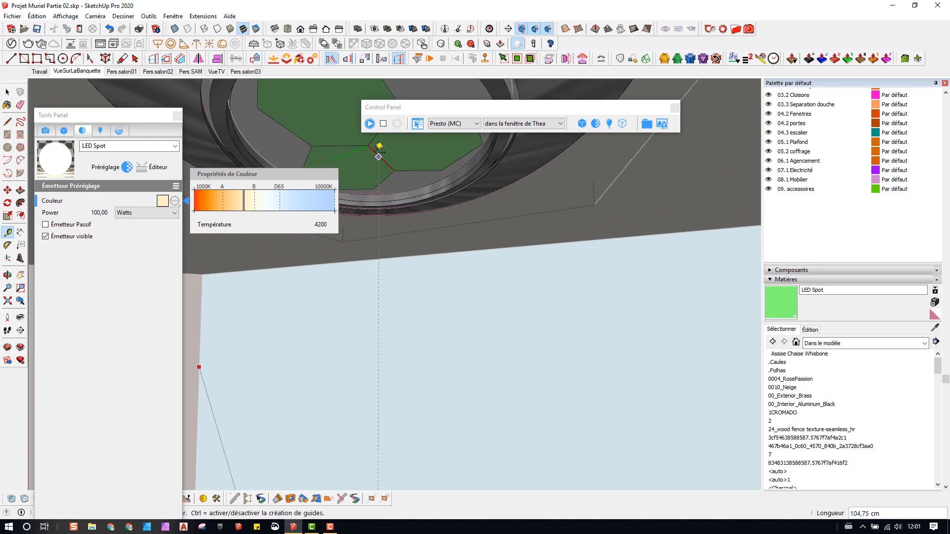
key("x")
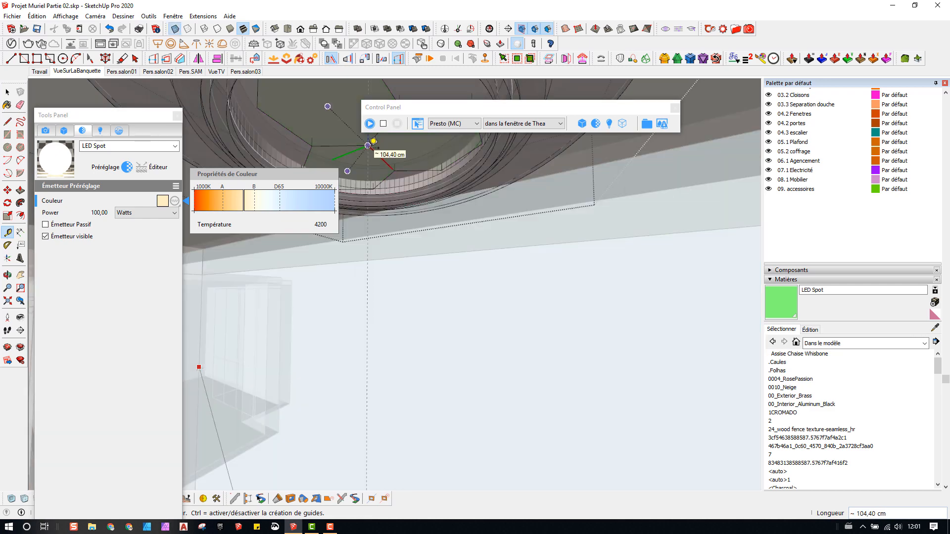
left_click(368, 147)
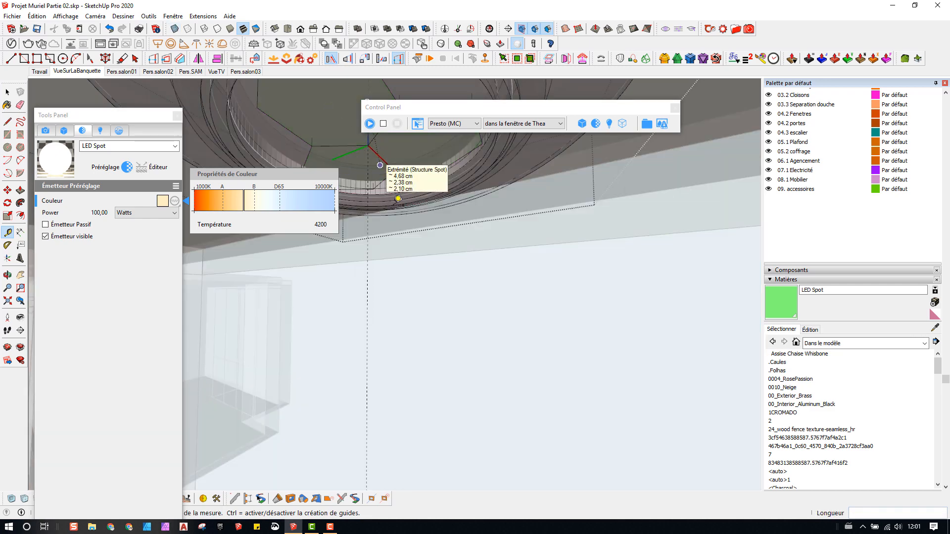
key("x")
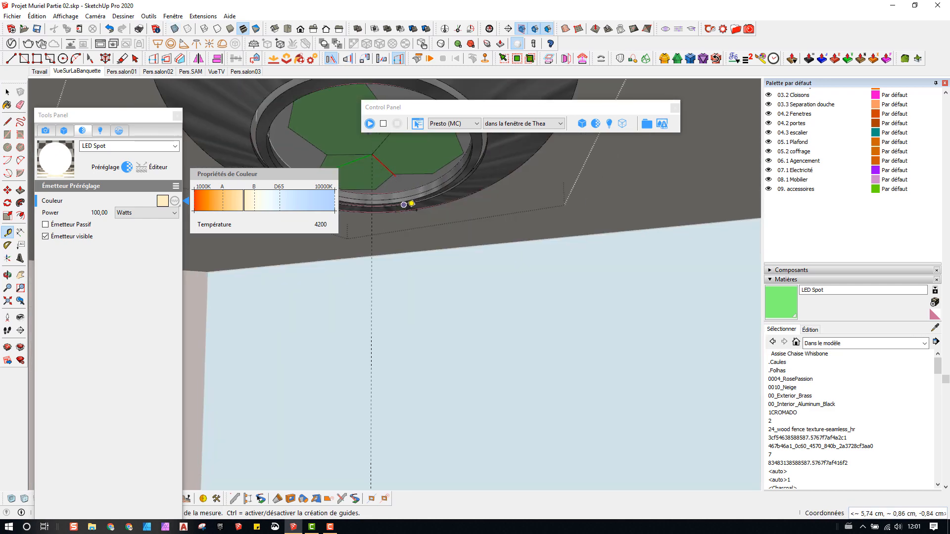
key("space")
Step: Create a Thea spotlight on the vertical guide below the ceiling spot, aimed straight down
scroll(408, 213, "down", 3)
scroll(407, 213, "down", 3)
middle_click_drag(414, 206, 316, 224)
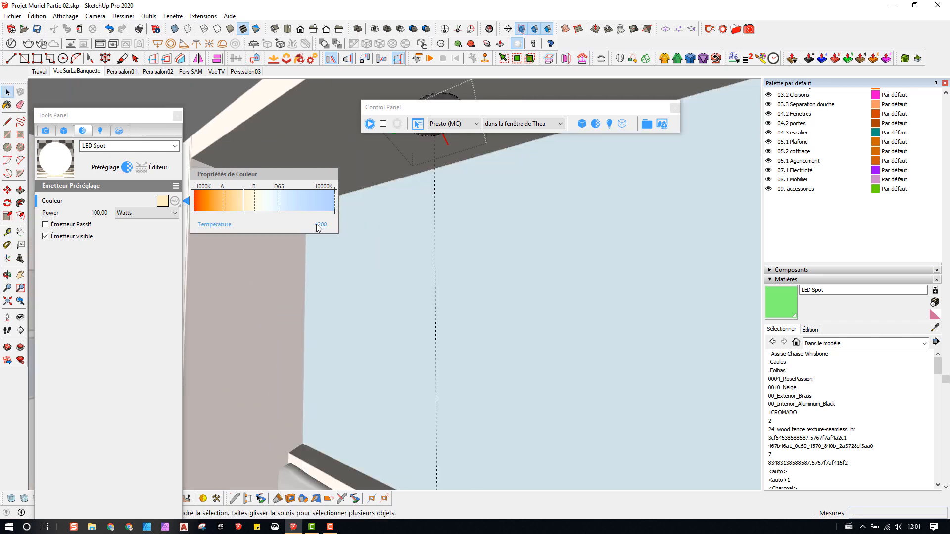
left_click_drag(96, 112, 96, 57)
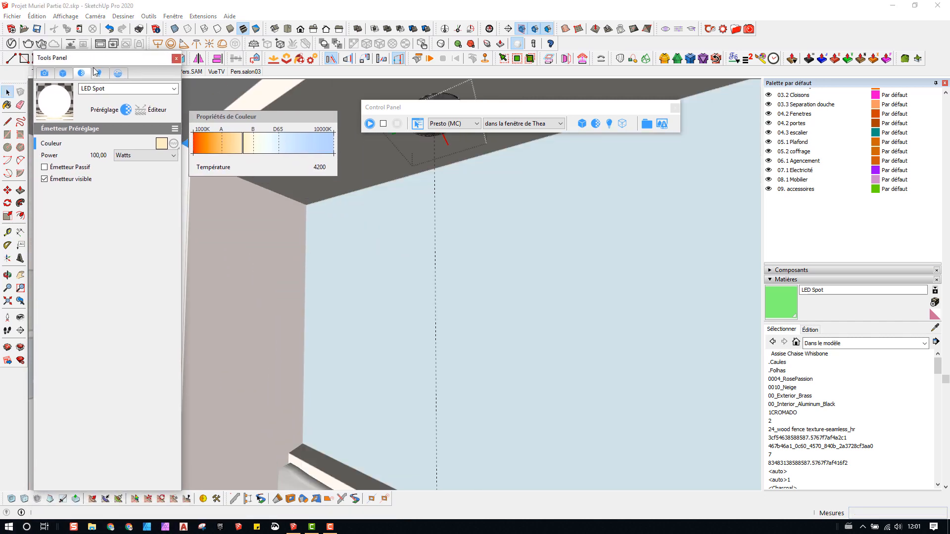
left_click(99, 73)
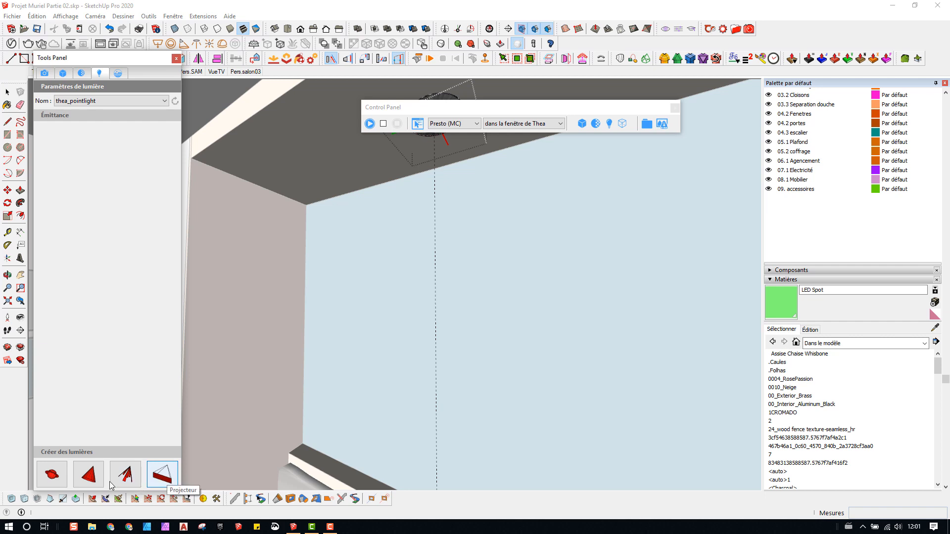
left_click(91, 480)
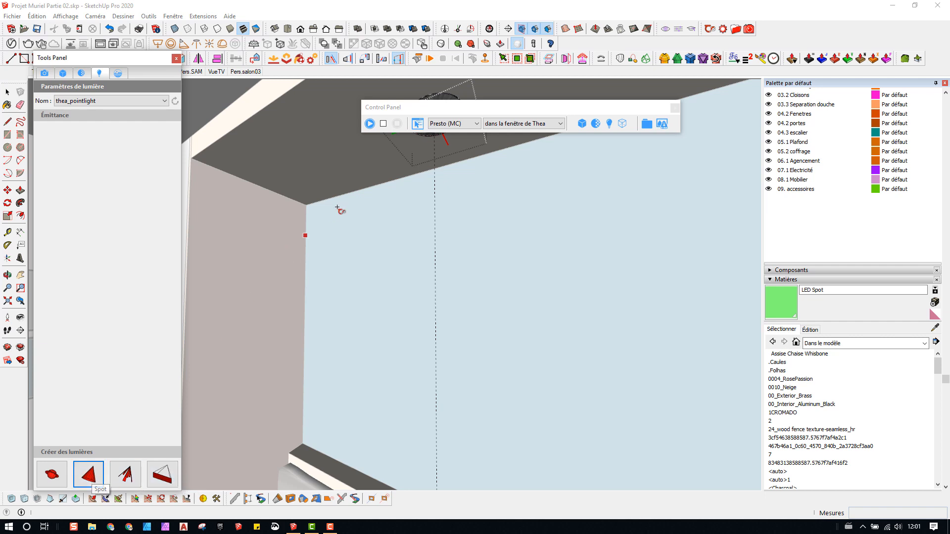
left_click(435, 192)
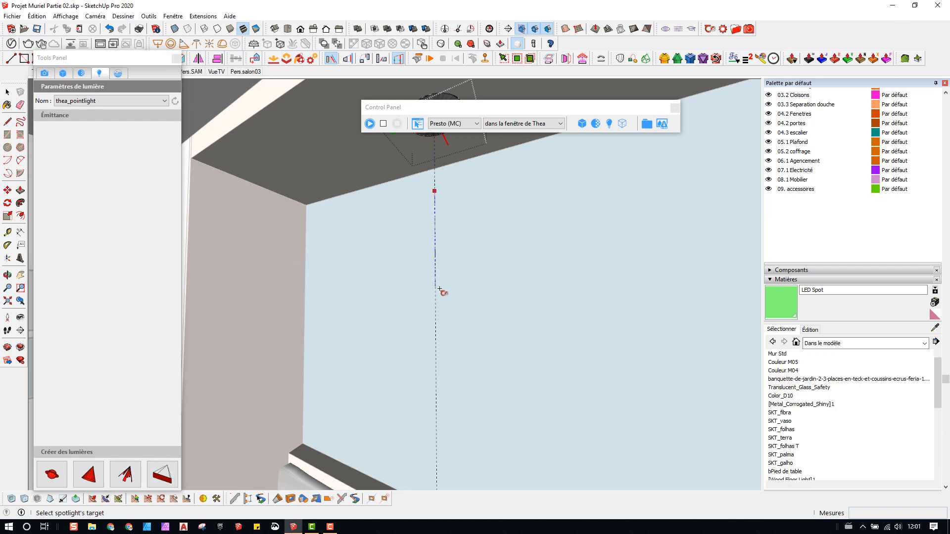
left_click(531, 216)
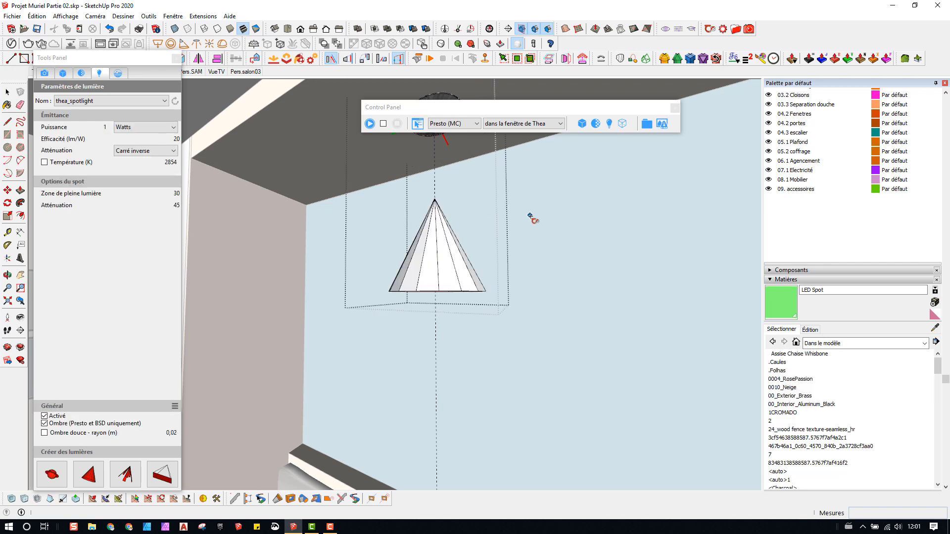
key("space")
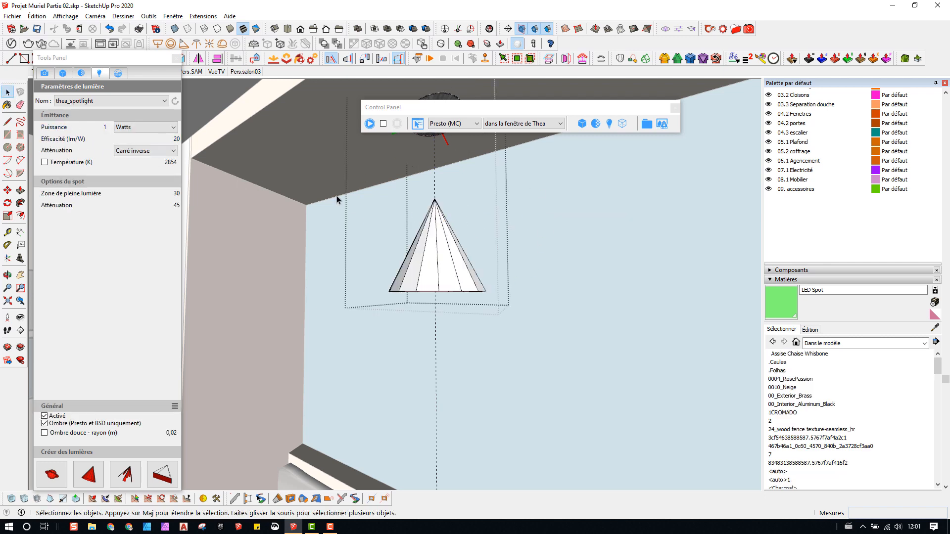
Step: Move the spotlight cone about 18.5 cm up along the guide so its tip sits just under the ceiling spot
left_click(422, 235)
key("m")
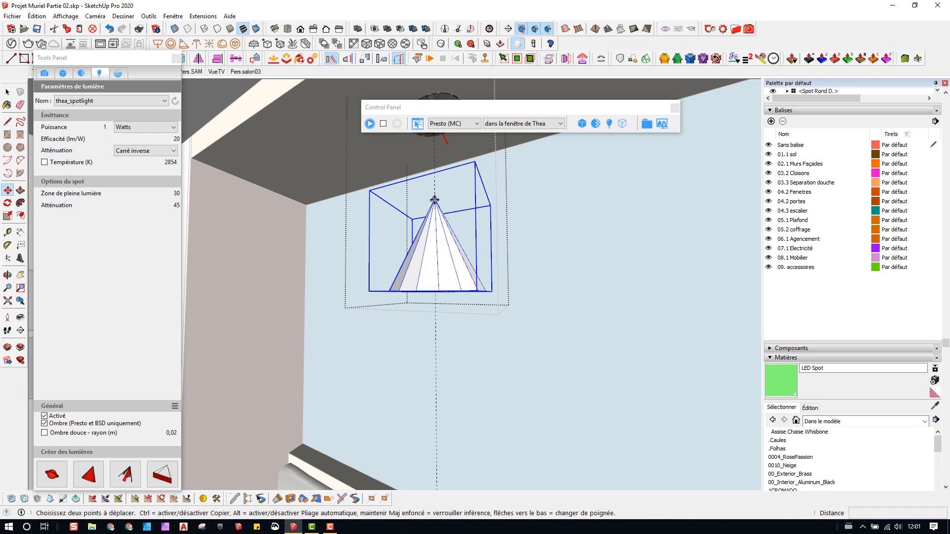
left_click(435, 201)
left_click(434, 146)
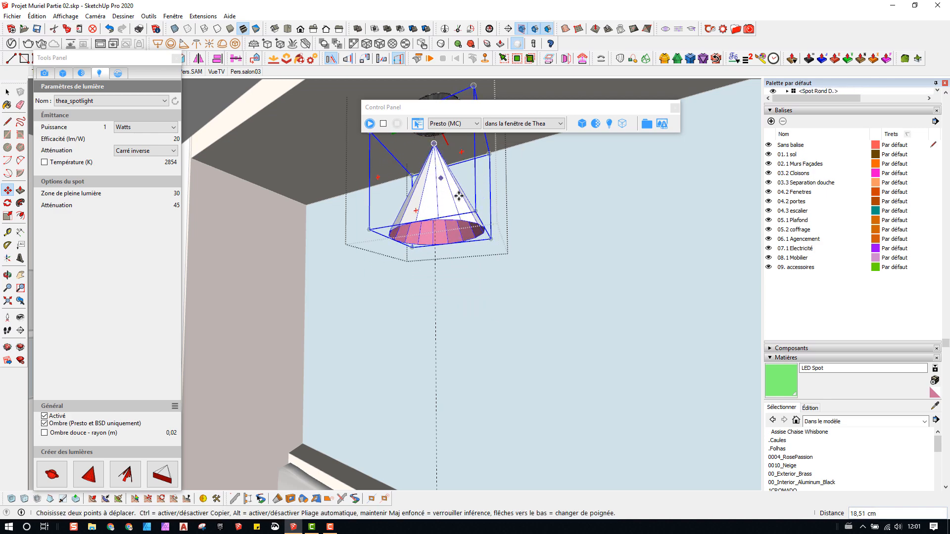
key("space")
Step: Rename the spotlight's definition as "thea_spotlight LED Banquette" and leave the spot component
scroll(850, 138, "up", 10)
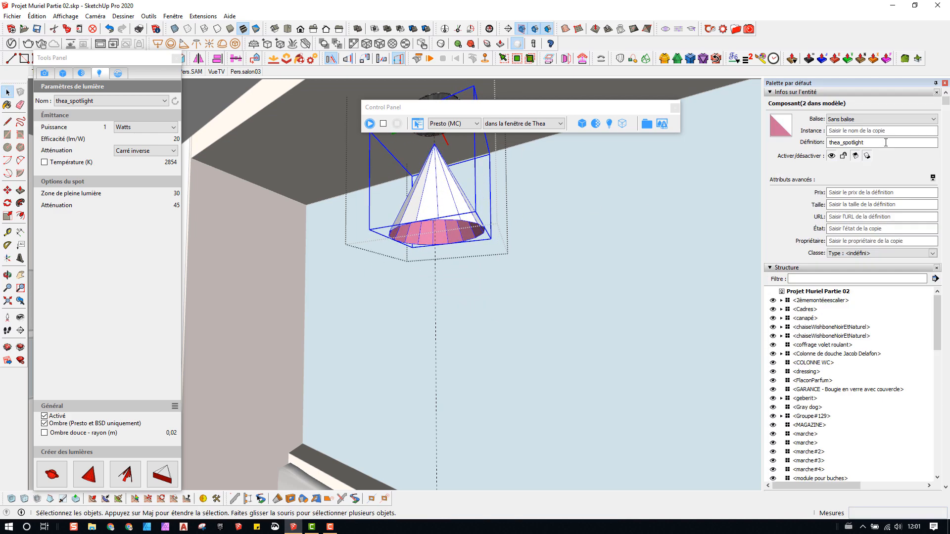
left_click(872, 143)
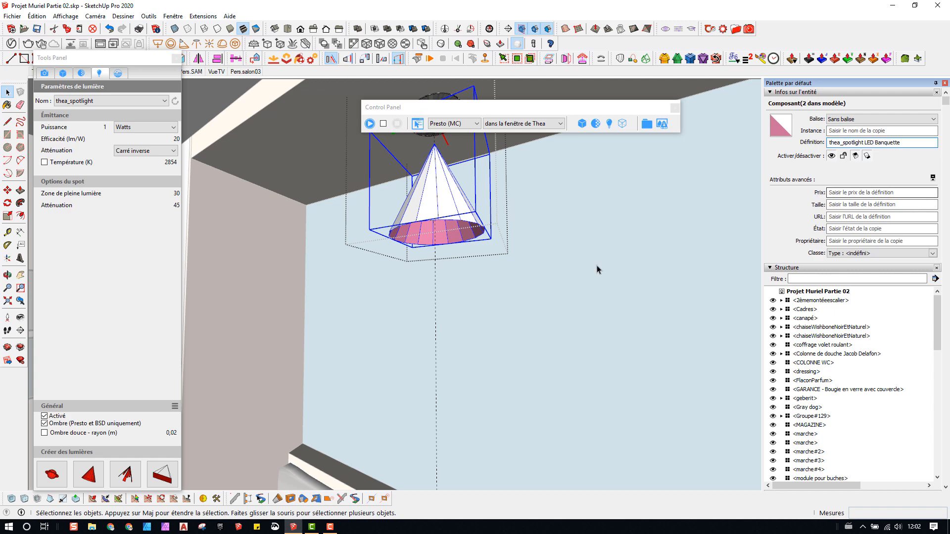
left_click(452, 269)
left_click(430, 206)
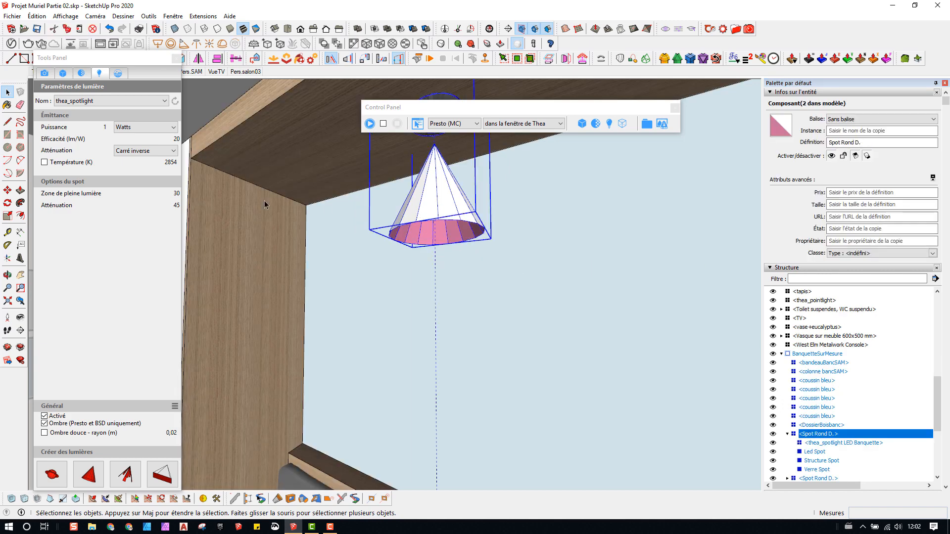
Step: Refresh the list of Thea lights and choose "thea_spotlight LED Banquette" to show its settings
left_click(177, 105)
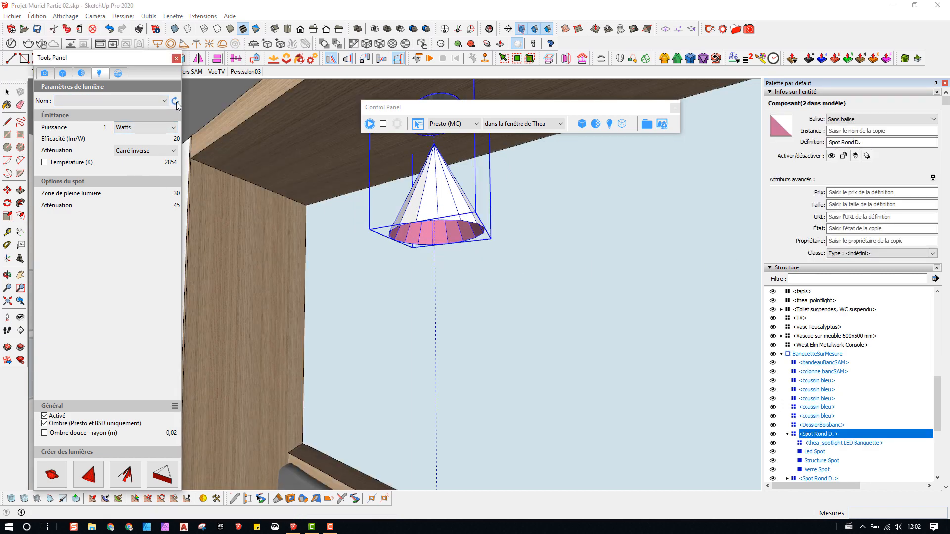
left_click(164, 100)
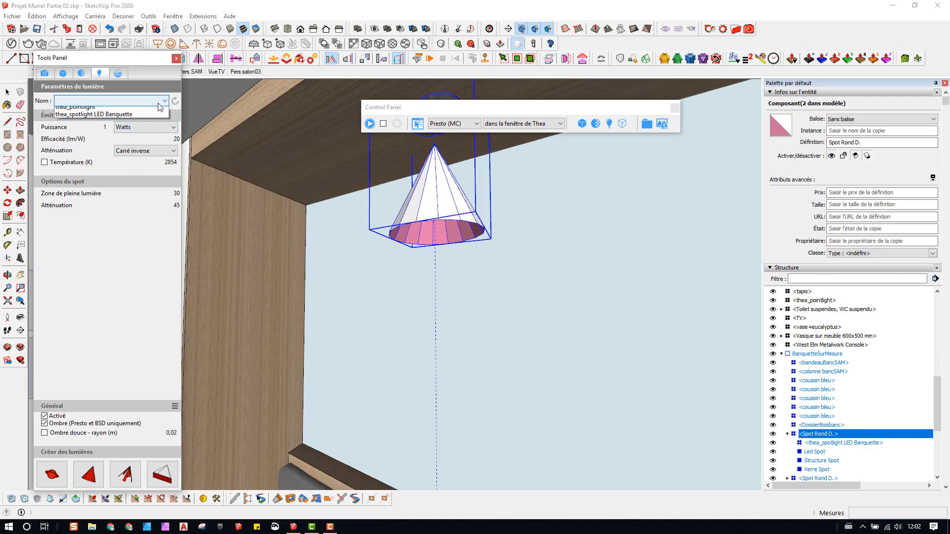
left_click(86, 119)
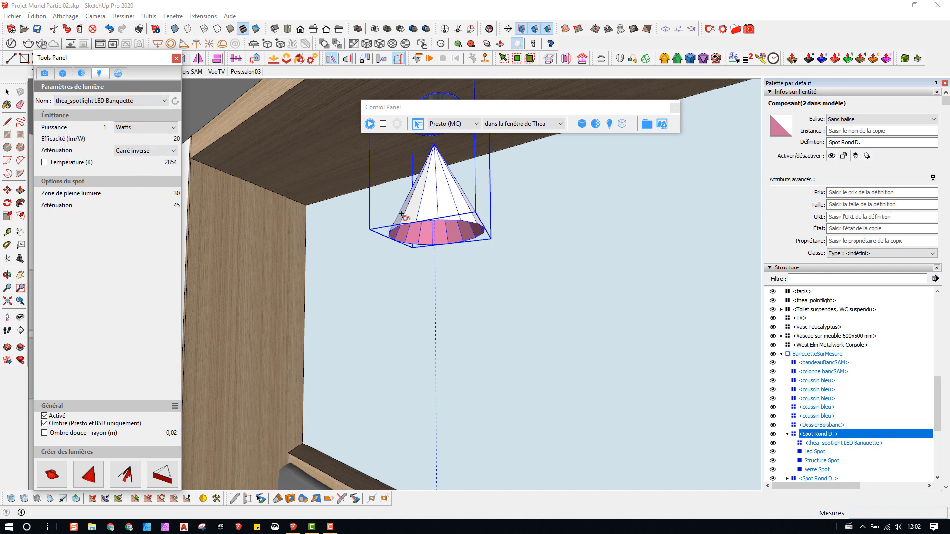
left_click(82, 101)
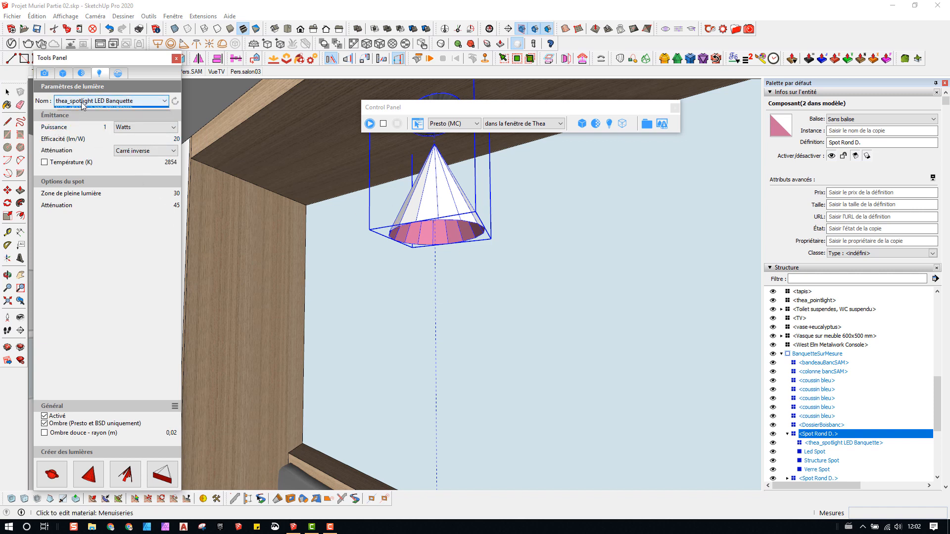
left_click(131, 245)
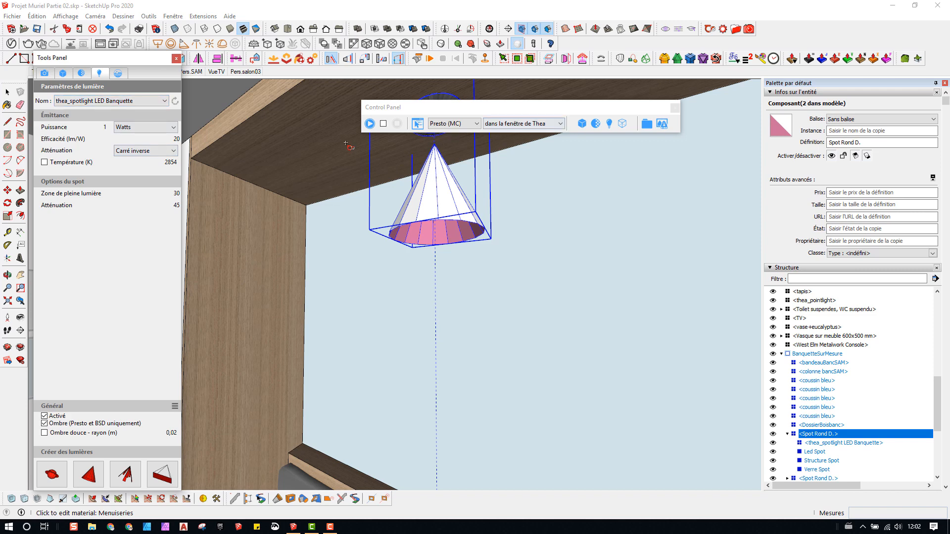
Step: Start the interactive Presto (MC) render and switch to the VueSurLaBanquette scene
left_click(370, 124)
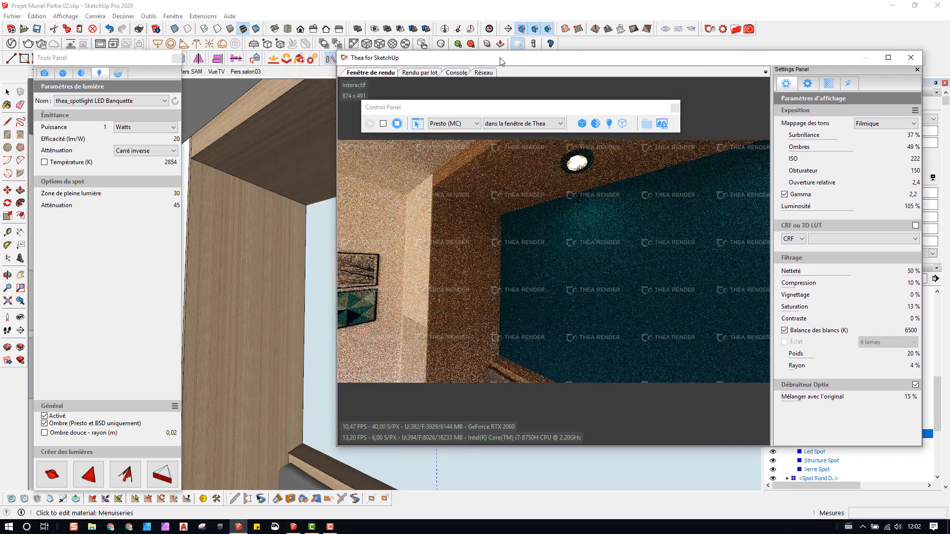
left_click_drag(137, 57, 165, 110)
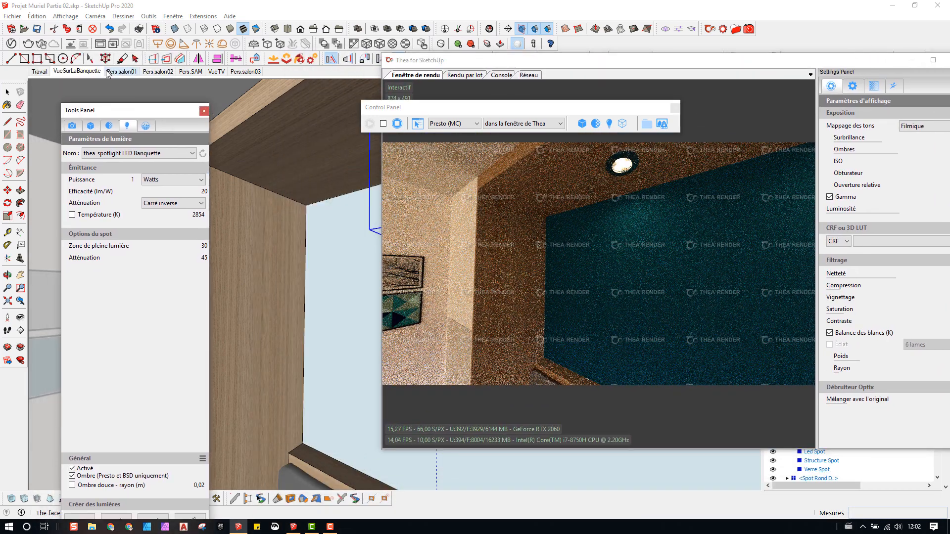
left_click(76, 73)
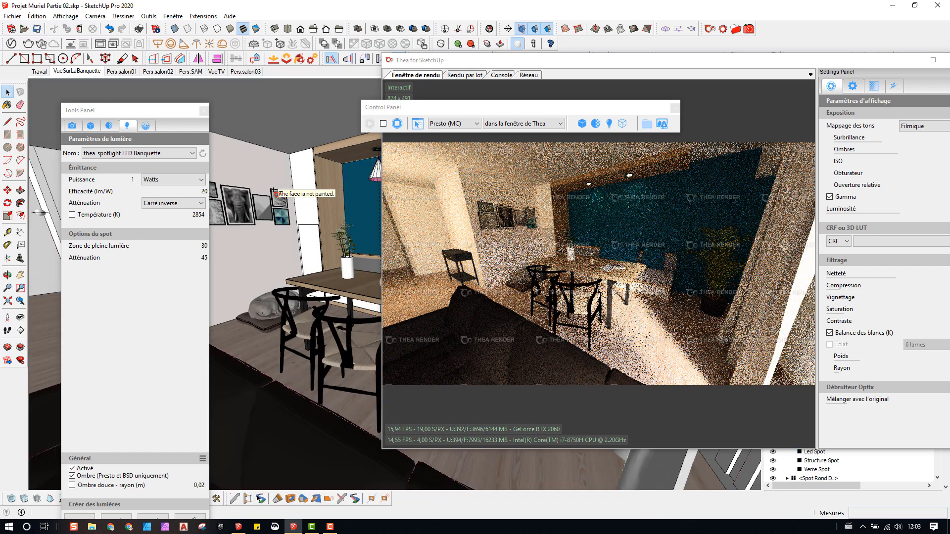
Step: Turn off the sun and the HDR image illumination in the Thea environment settings
left_click(146, 126)
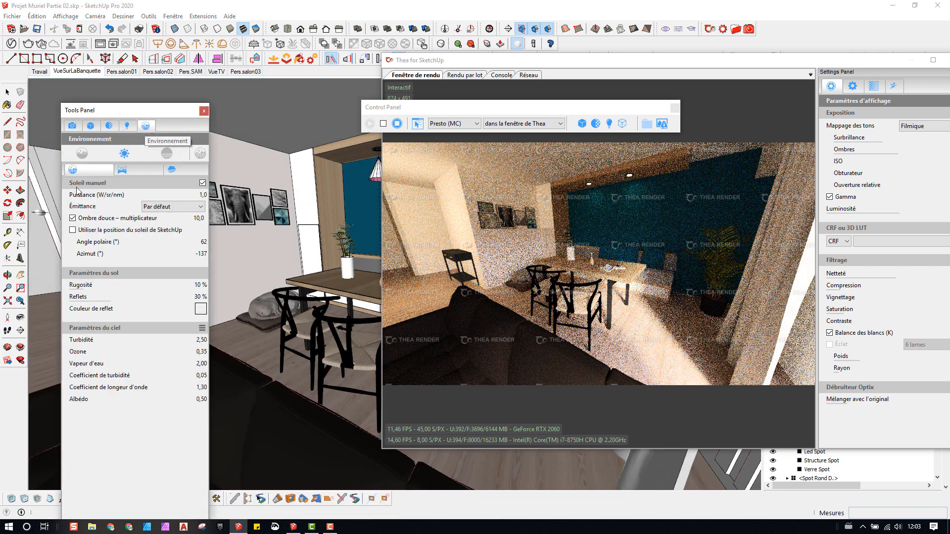
left_click(125, 154)
left_click(129, 171)
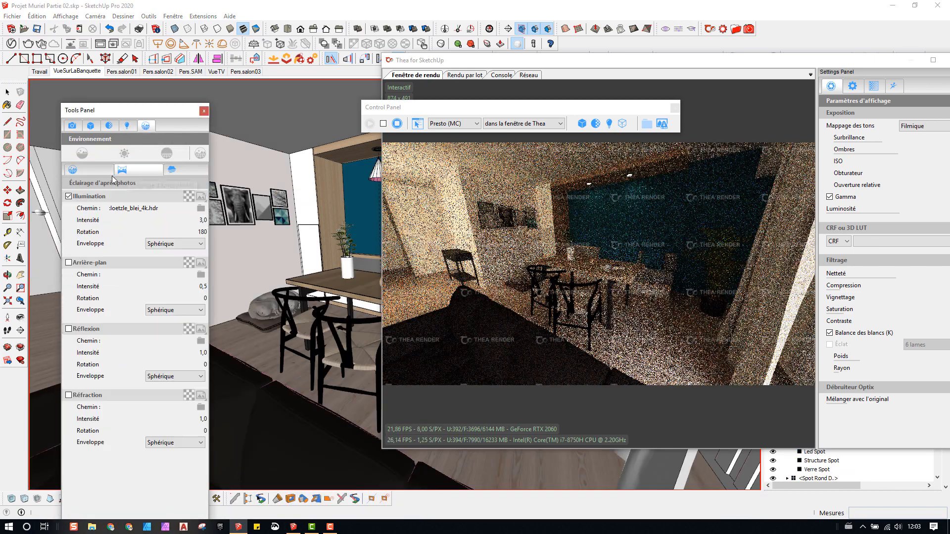
left_click(70, 196)
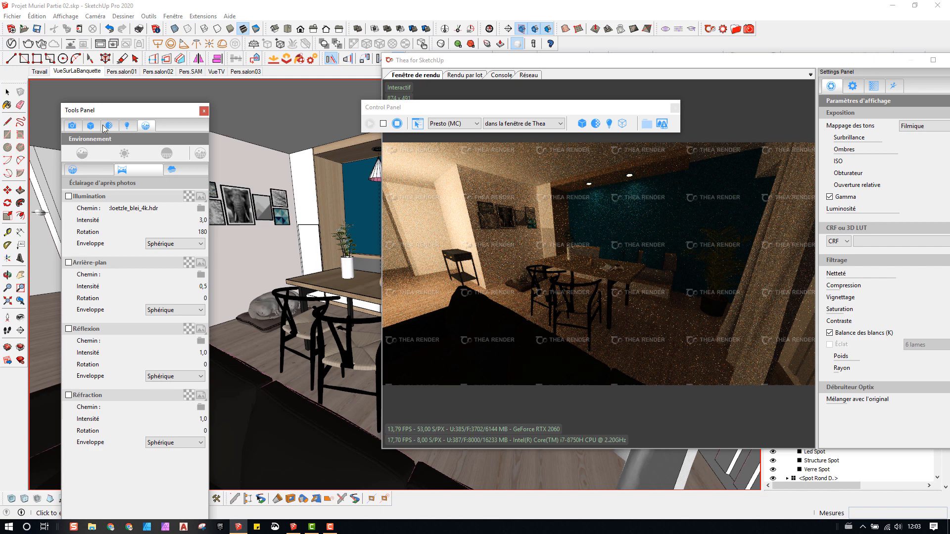
Step: Choose thea_pointlight in the Thea light settings and deactivate it
left_click(127, 126)
left_click(99, 155)
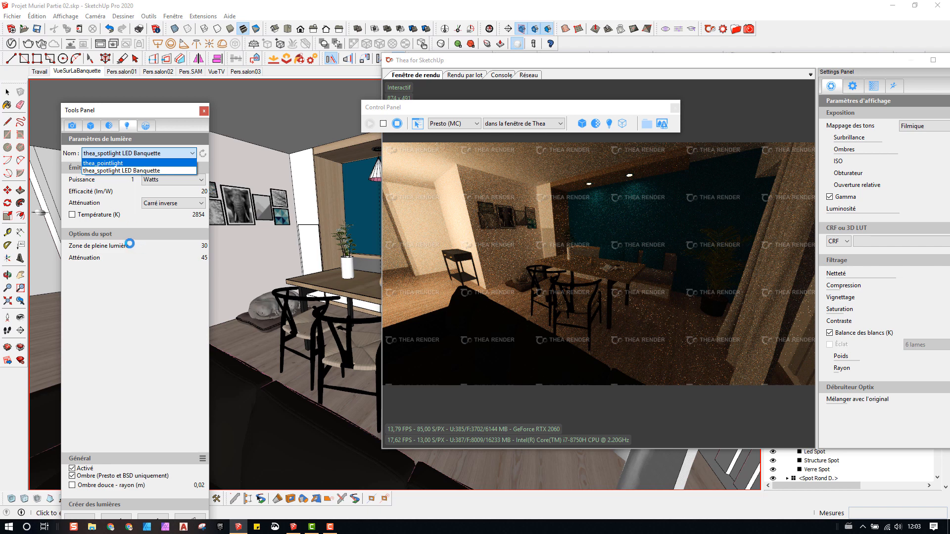
left_click(111, 162)
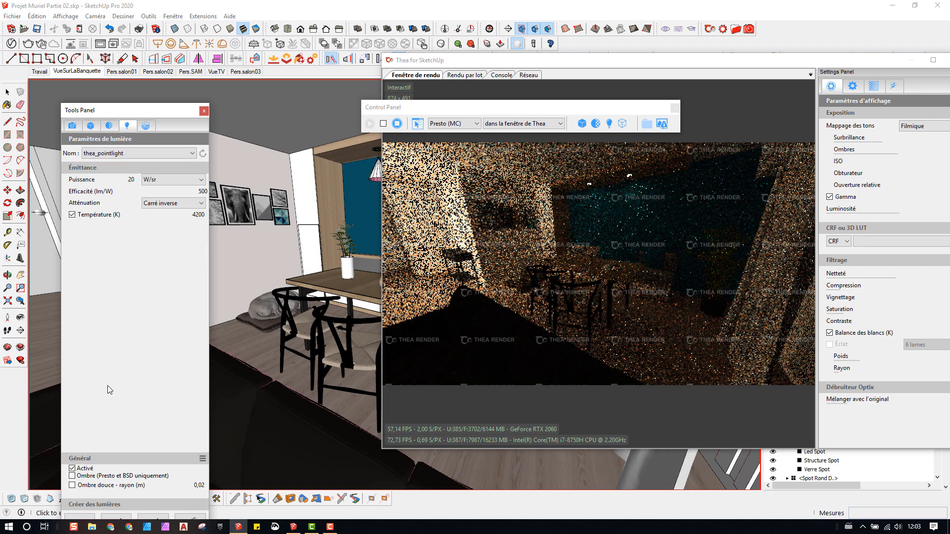
left_click(72, 469)
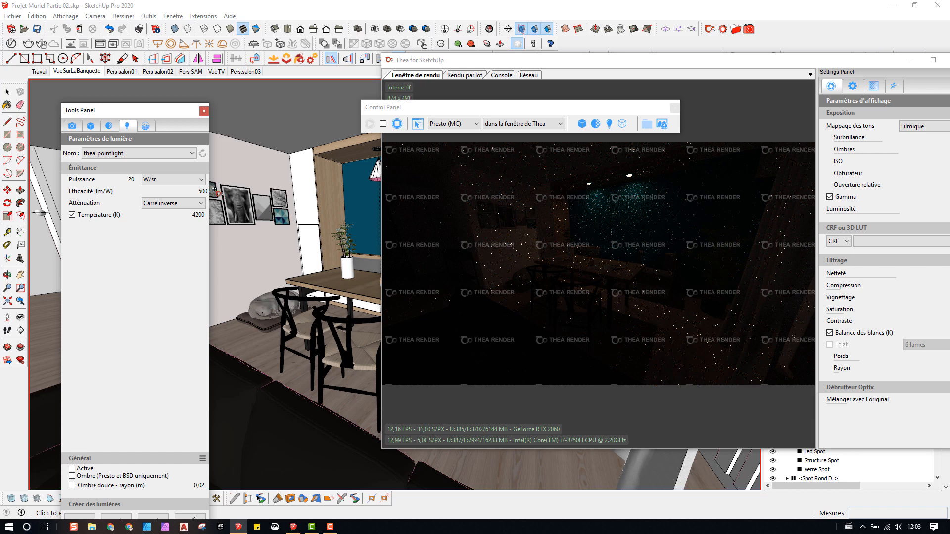
Step: Try W/nm/sr as the power unit of thea_spotlight LED Banquette and return it to Watts
left_click(98, 156)
left_click(117, 173)
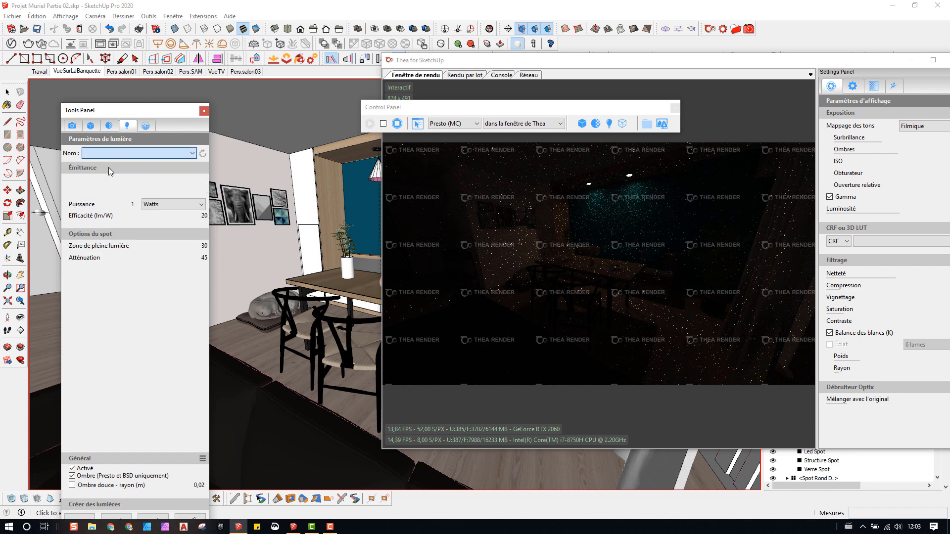
left_click(174, 179)
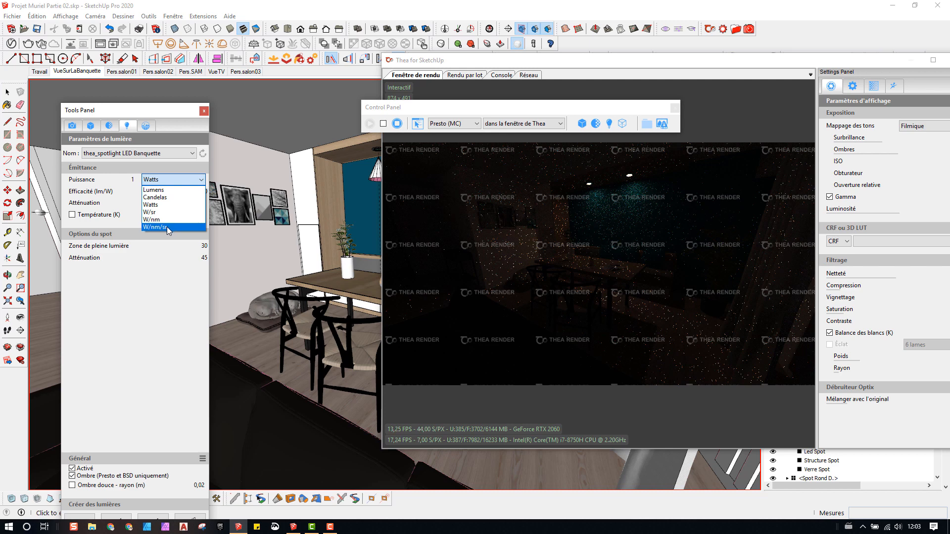
left_click(167, 226)
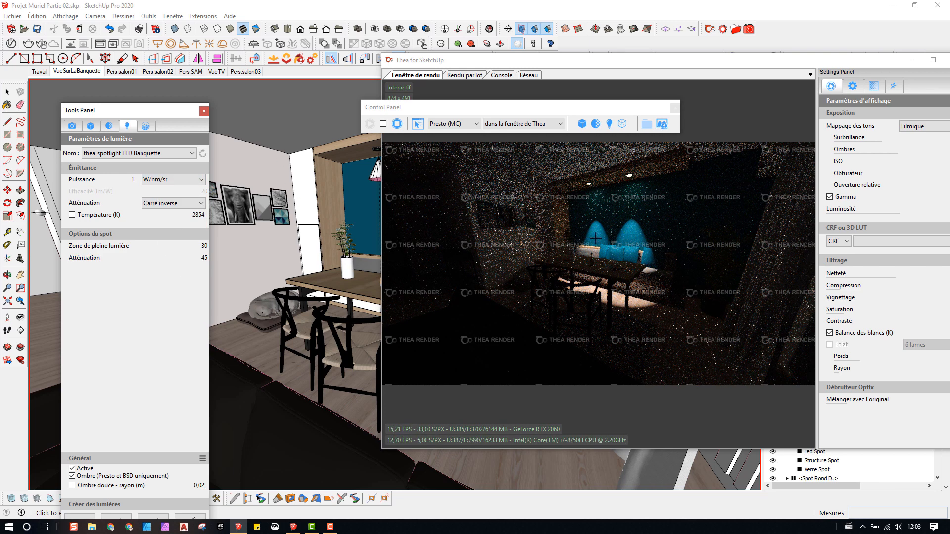
left_click(180, 181)
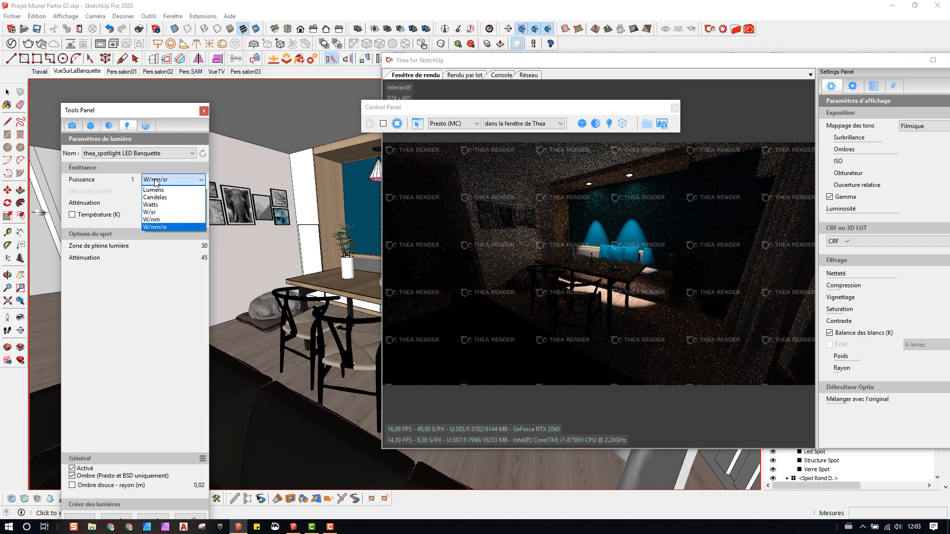
left_click(165, 204)
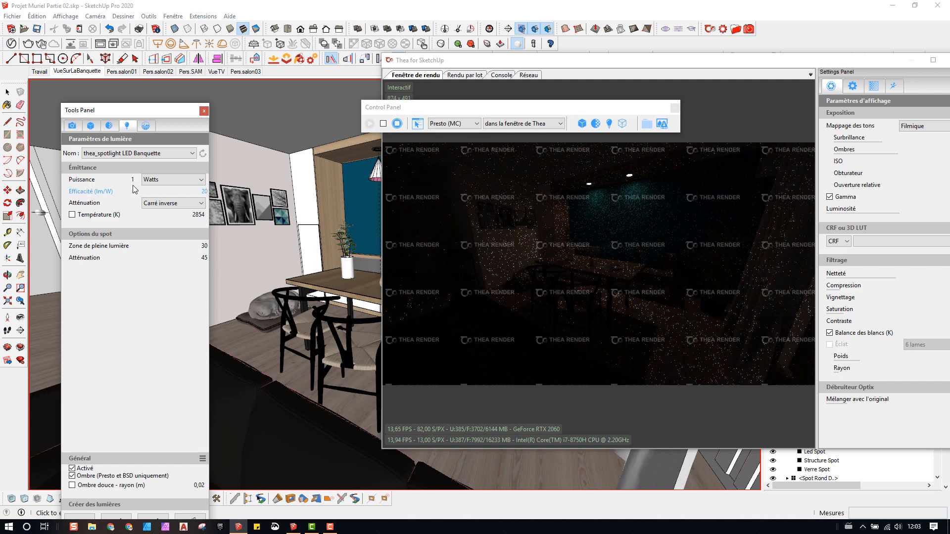
Step: Consult the efficacy of thea_pointlight and set the efficacy of thea_spotlight LED Banquette to 500 lm/W
left_click(127, 154)
left_click(121, 167)
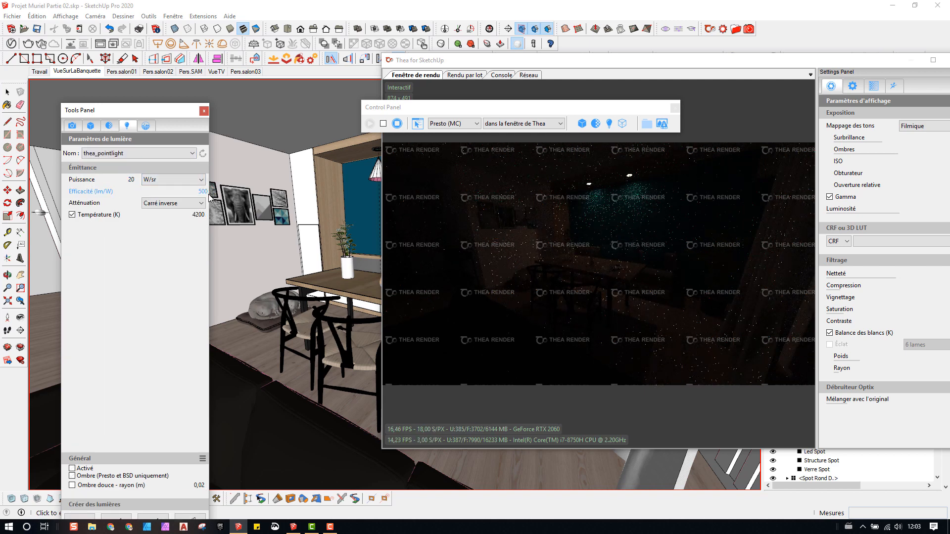
left_click(131, 155)
left_click(132, 168)
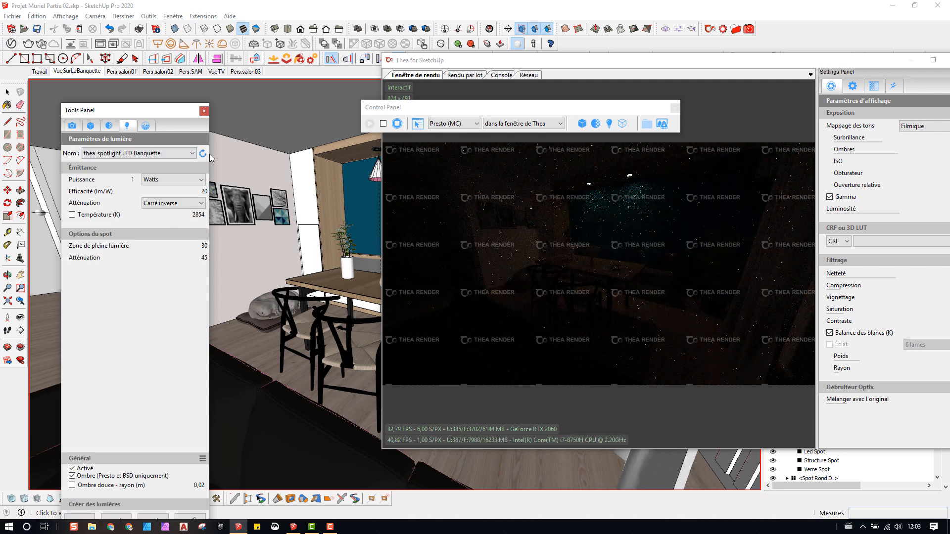
double_click(200, 193)
type("500")
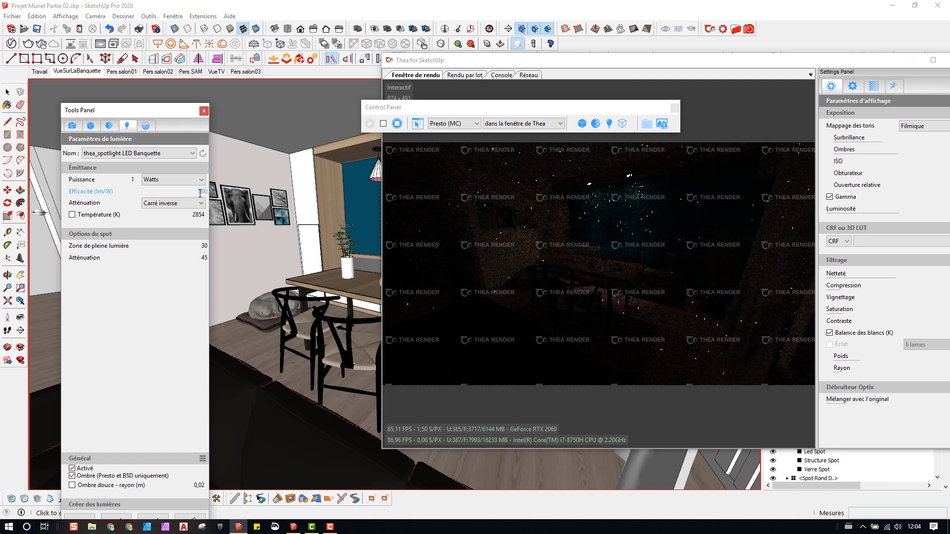
key("Tab")
Step: Set the power of thea_spotlight LED Banquette to 60 watts
double_click(131, 181)
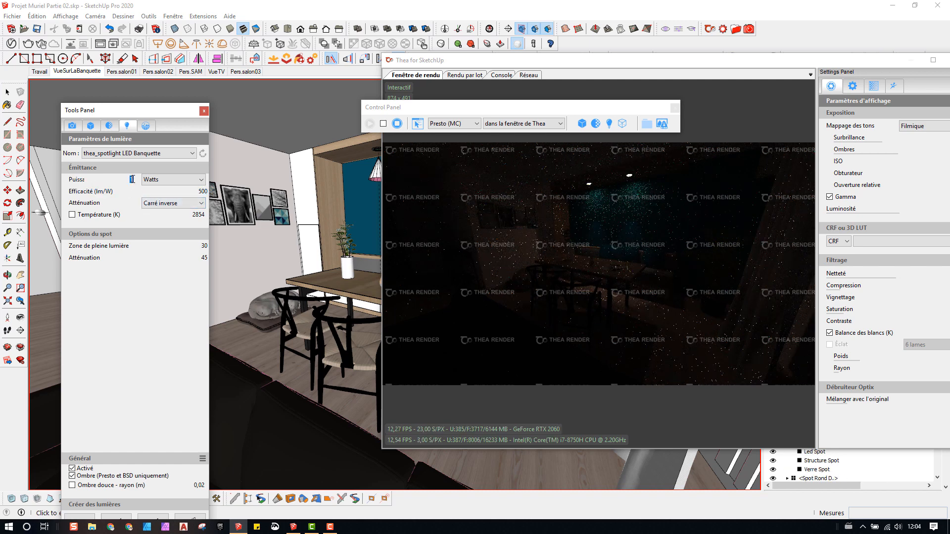
type("60")
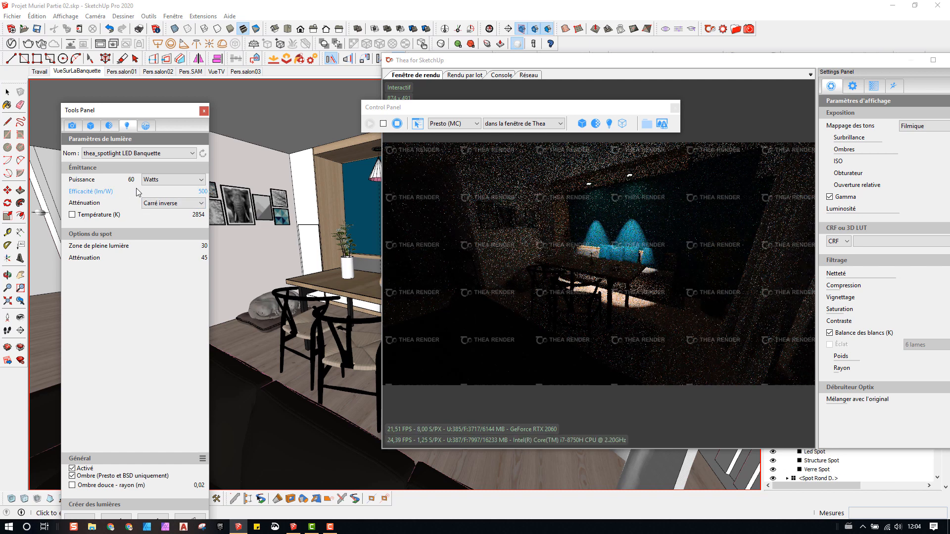
key("Tab")
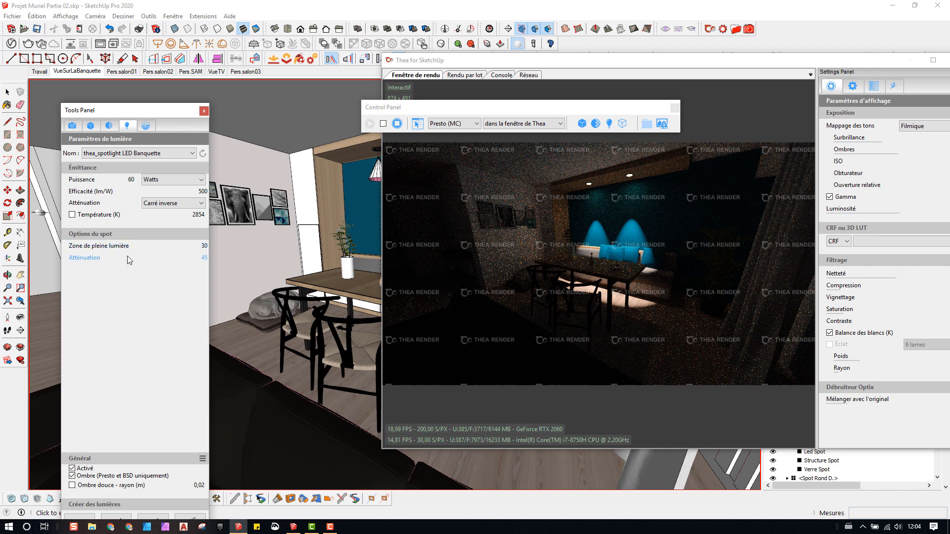
Step: Try 90 and 120 as the attenuation angle in the spot options, and settle on 160
left_click(204, 258)
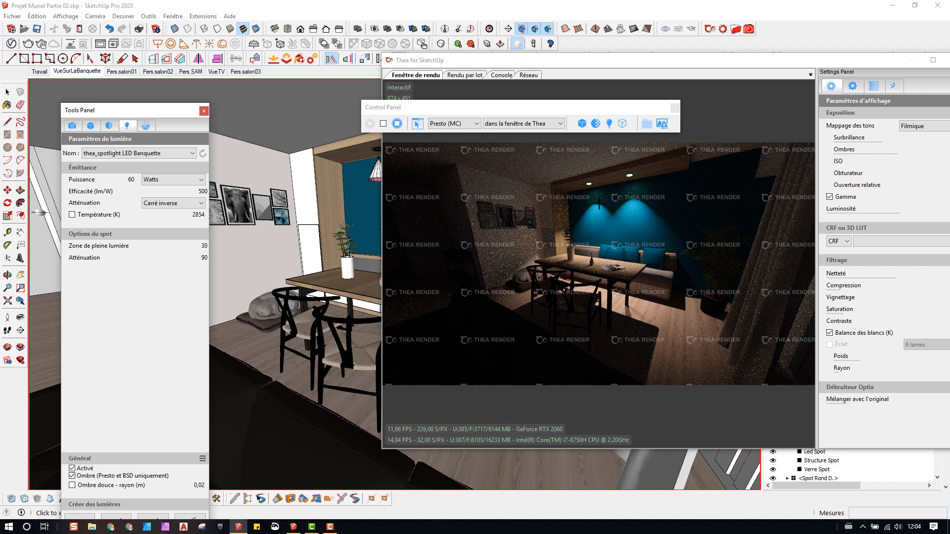
left_click(203, 258)
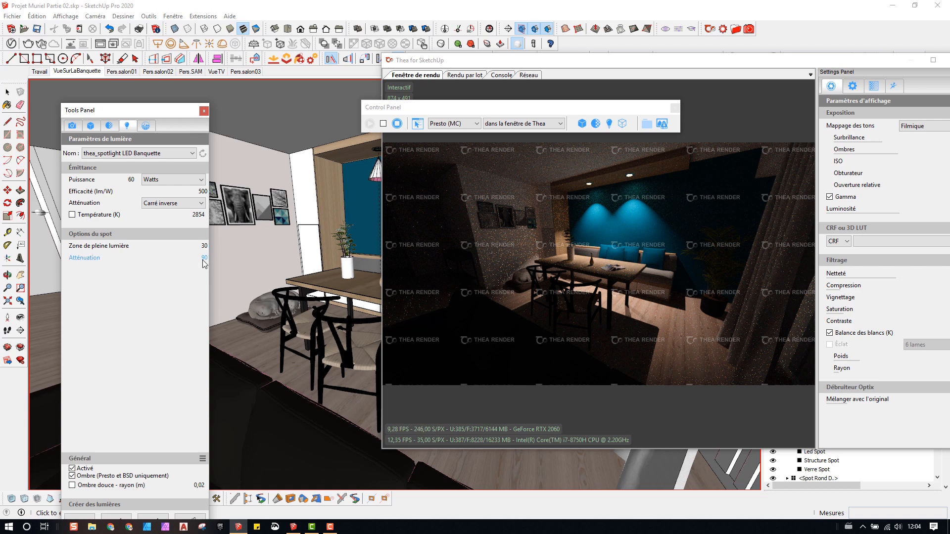
type("120")
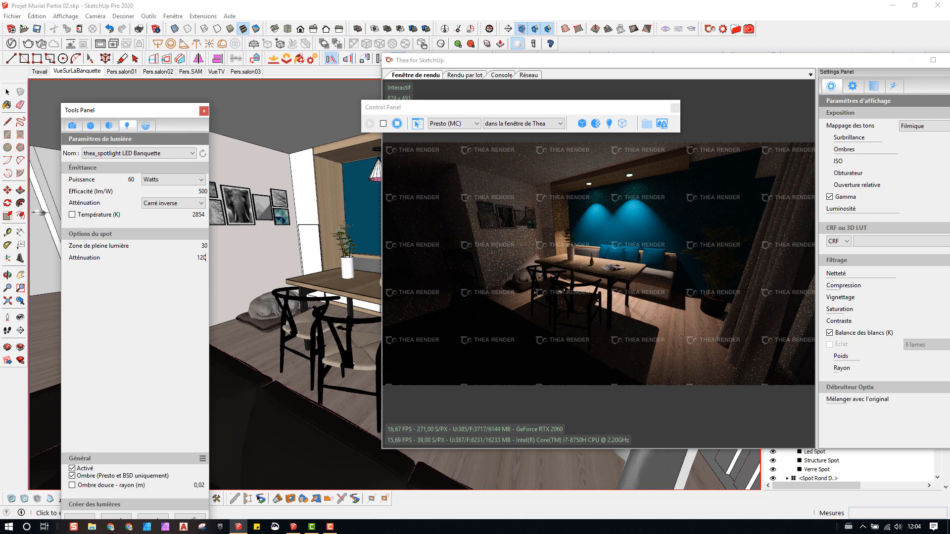
key("Return")
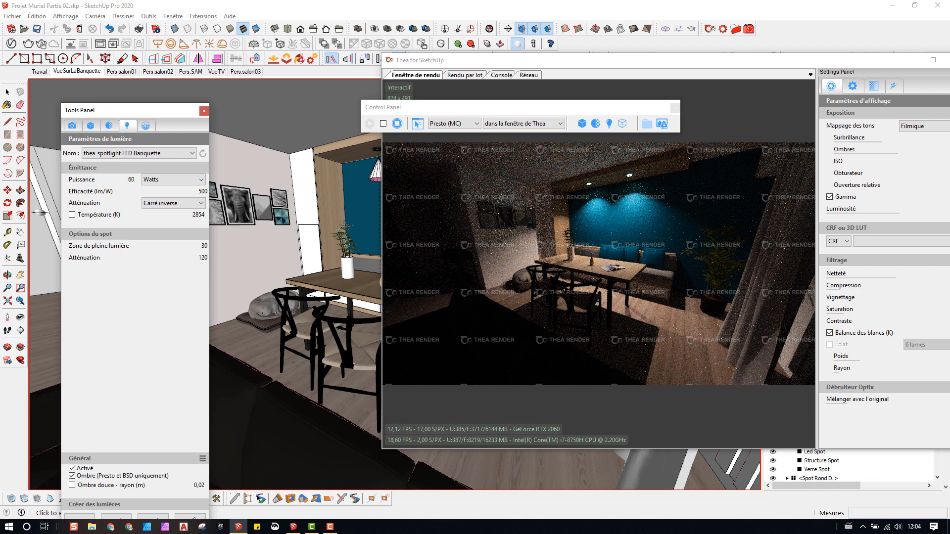
left_click(203, 258)
type("160")
key("Return")
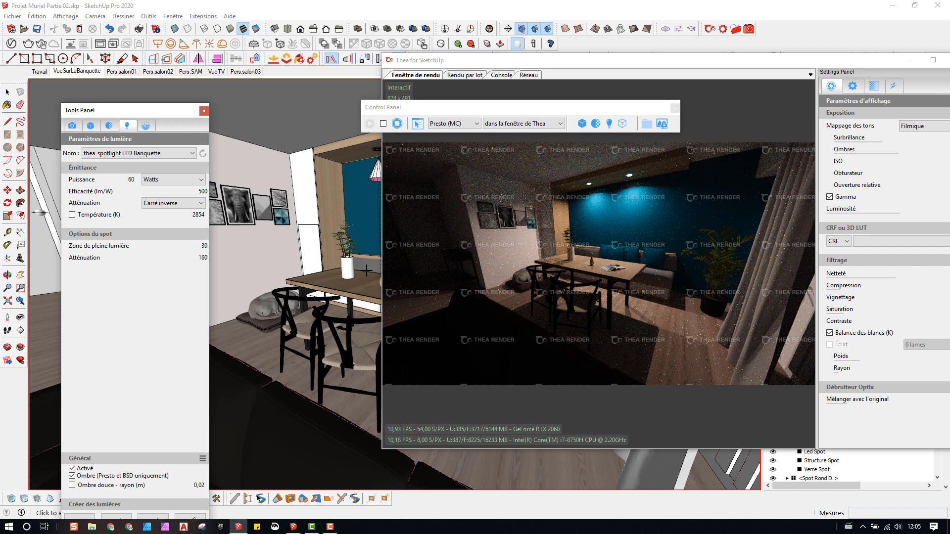
Step: Test the spotlight's full-light zone (Zone de pleine lumière) at 160 and 90, and set it to 60
double_click(203, 247)
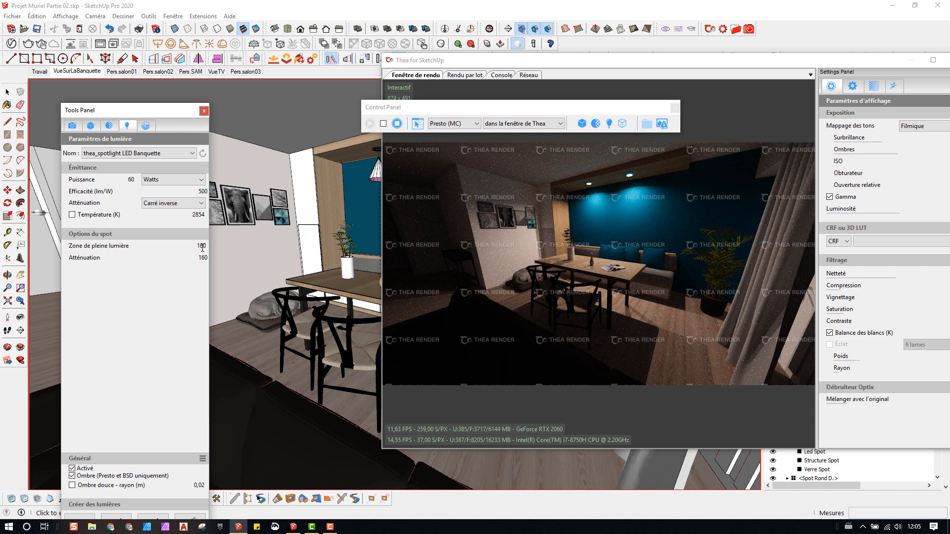
key("Return")
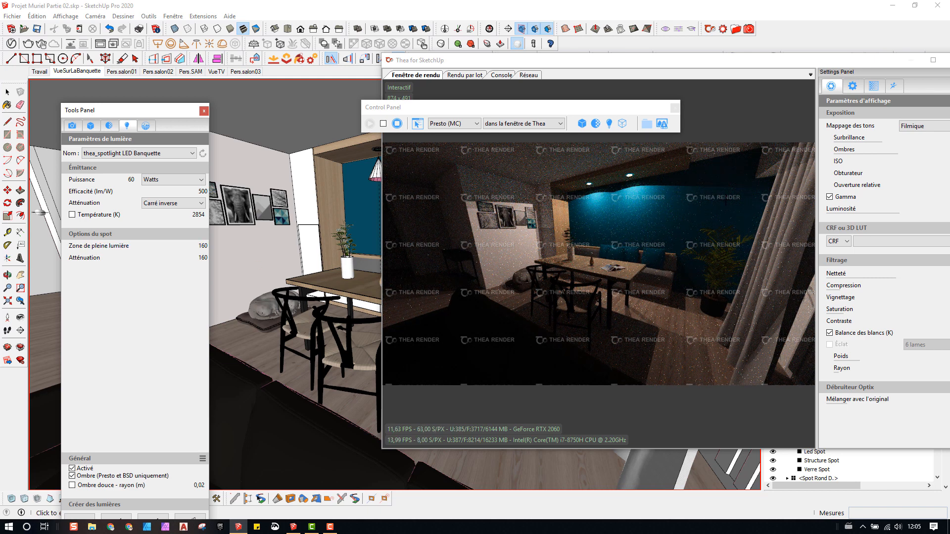
left_click(202, 245)
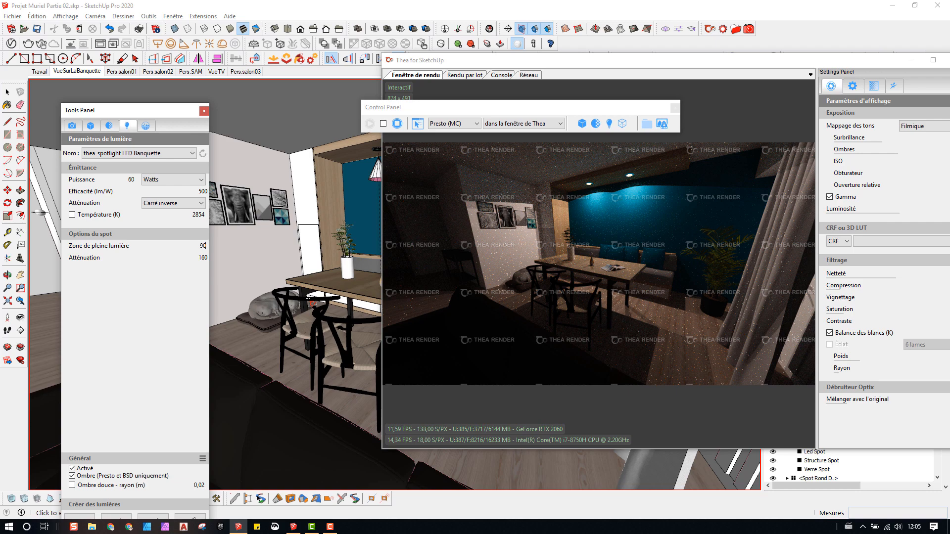
key("Return")
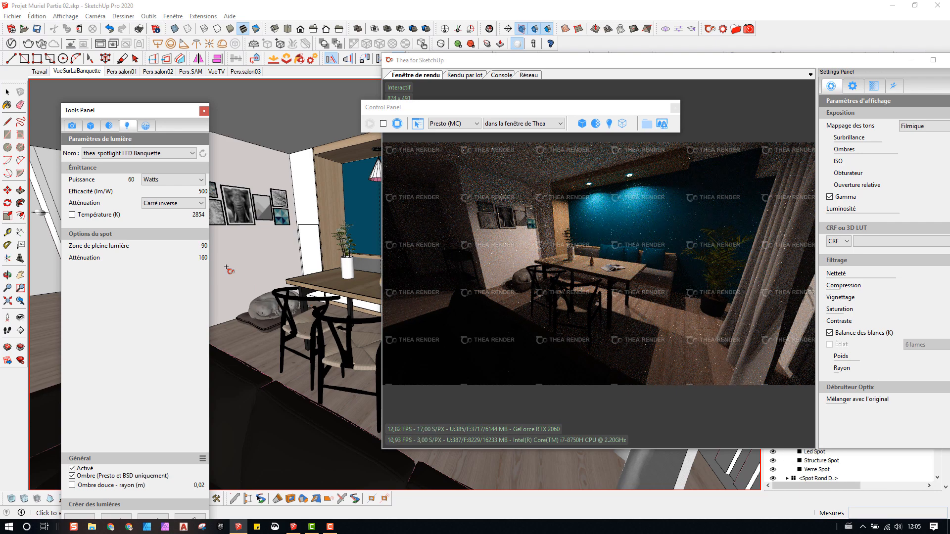
left_click(202, 246)
type("60")
key("Return")
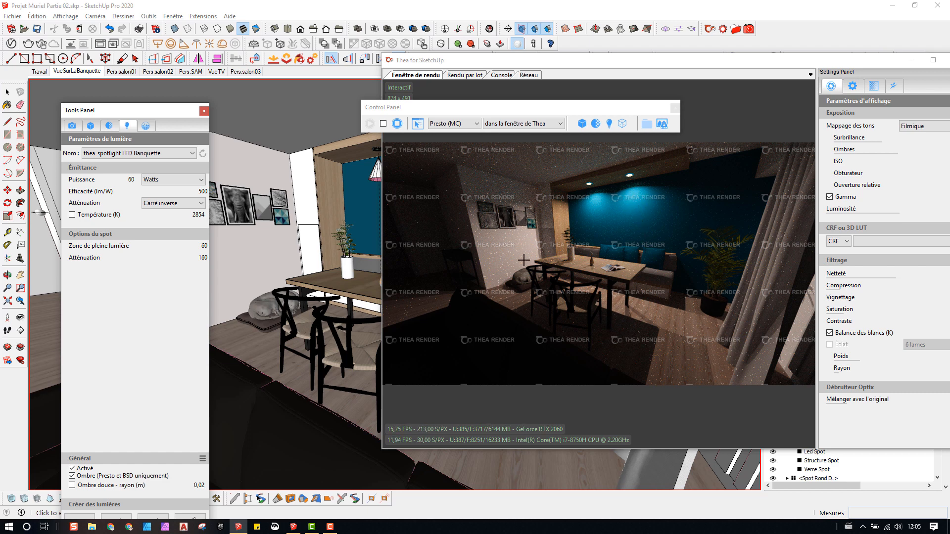
Step: Compare the Inverser and Aucun emittance attenuation modes in the render and return to Carré inverse
left_click(158, 205)
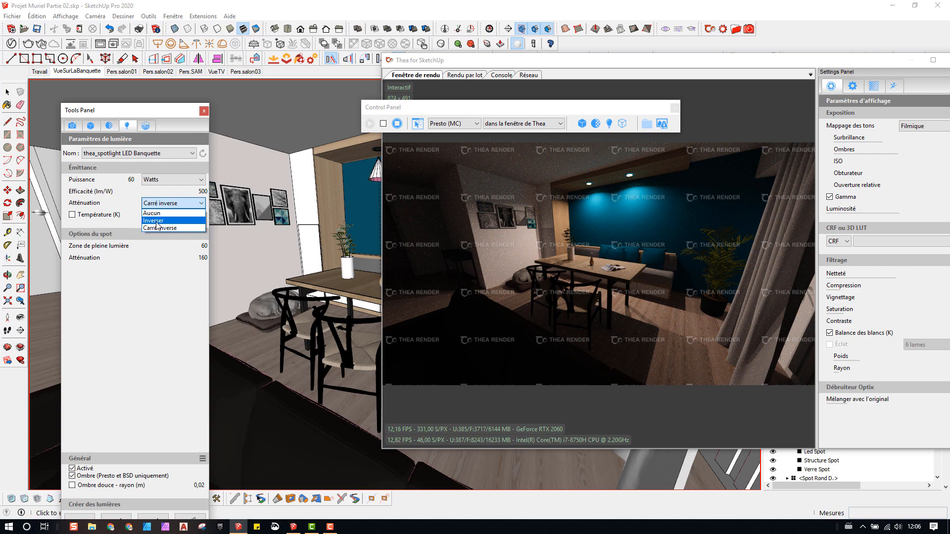
left_click(156, 221)
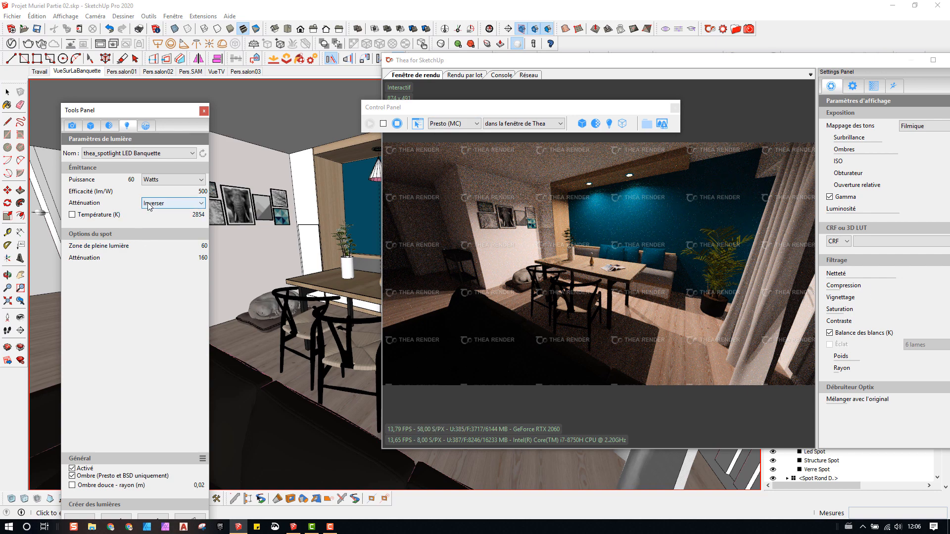
left_click(173, 203)
left_click(155, 225)
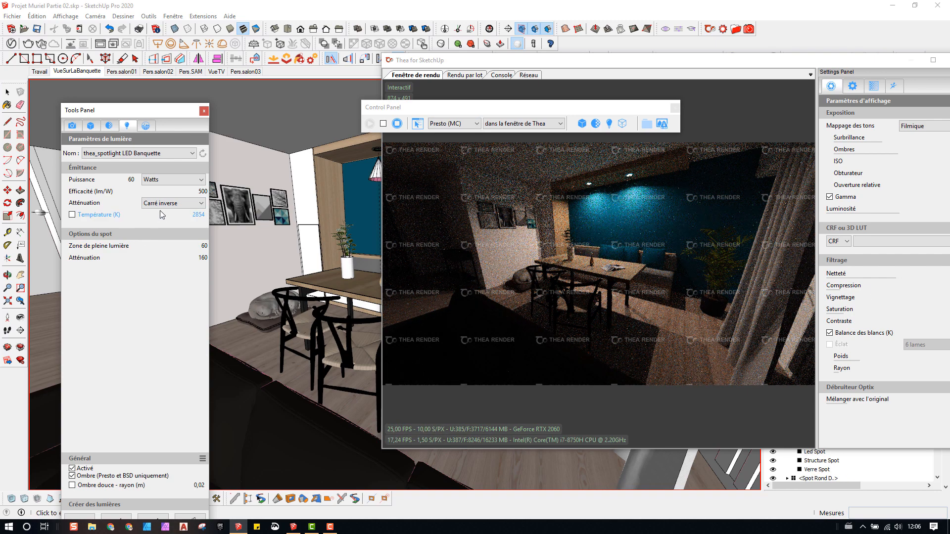
left_click(160, 203)
left_click(161, 220)
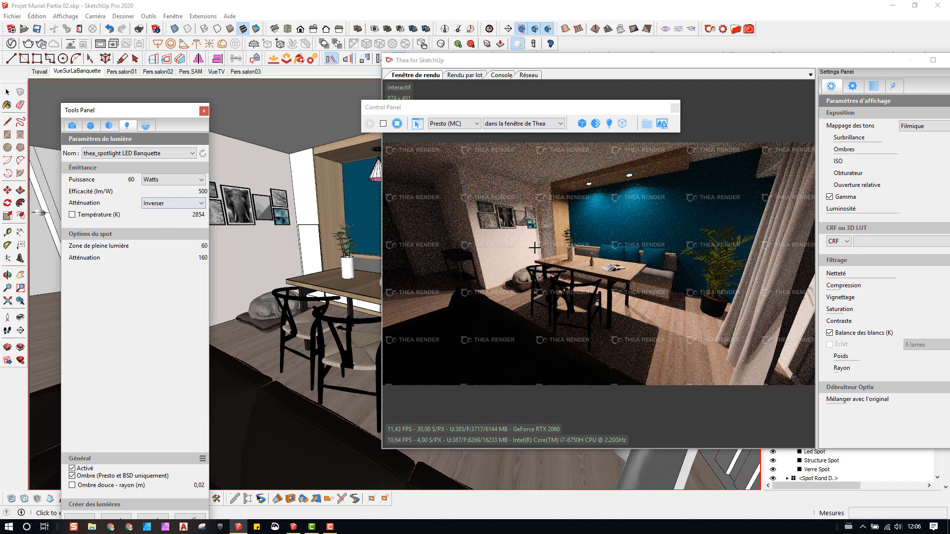
left_click(163, 203)
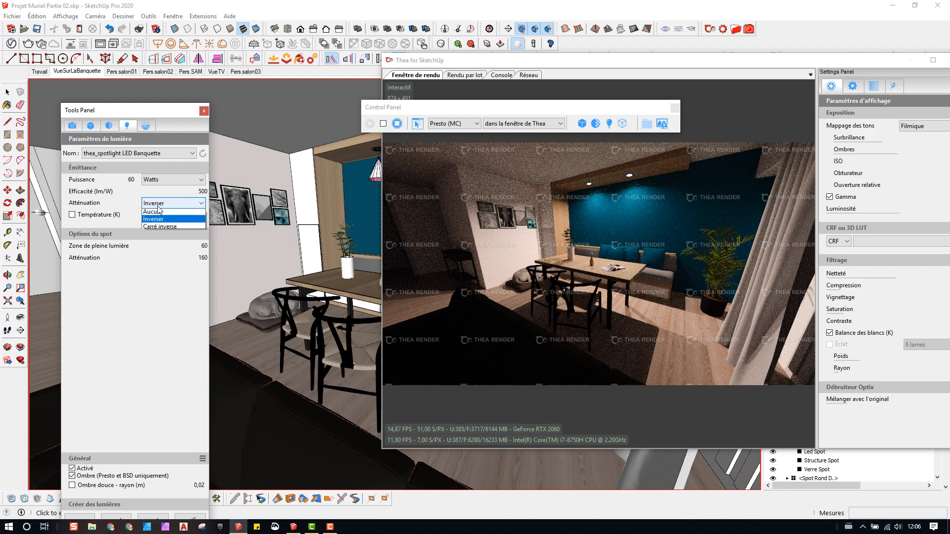
left_click(152, 213)
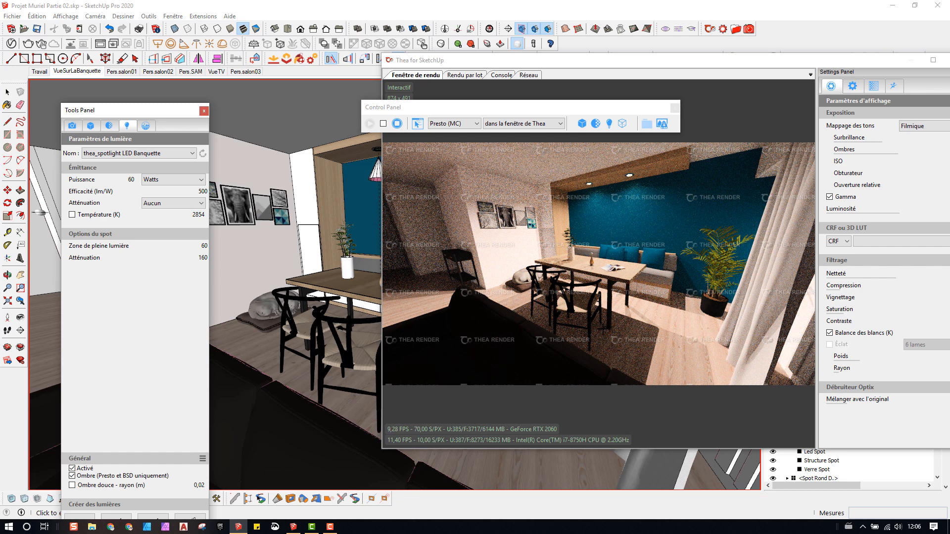
left_click(182, 203)
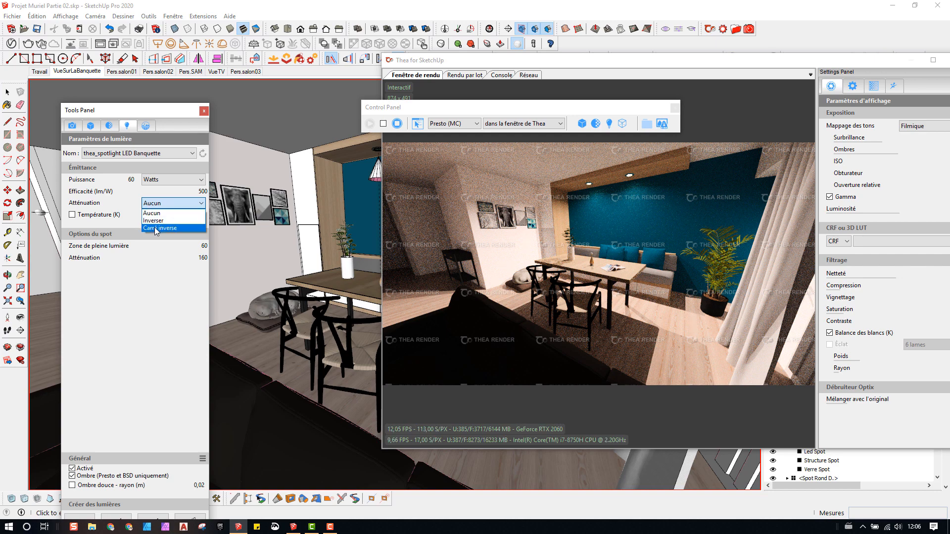
left_click(160, 228)
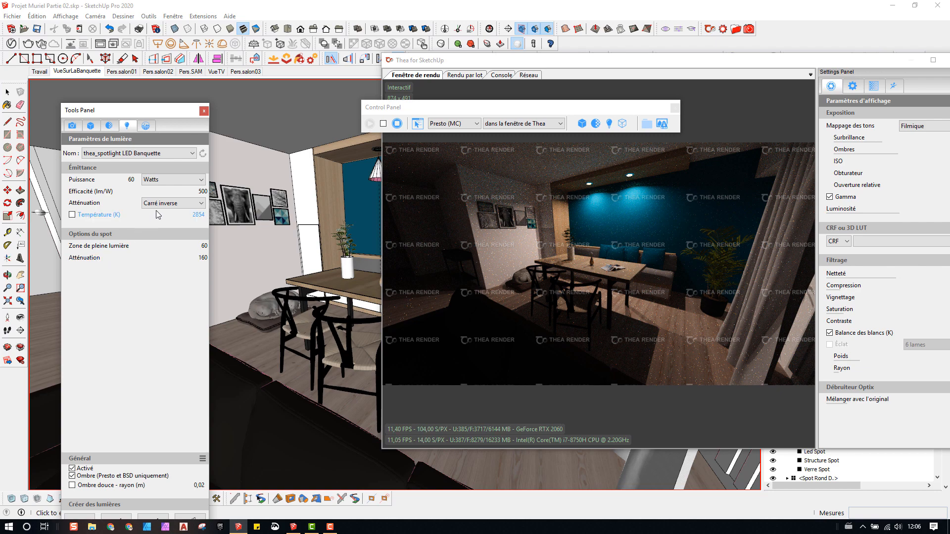
Step: Enable the colour temperature of the spotlight and set it to 2400 K
left_click(75, 216)
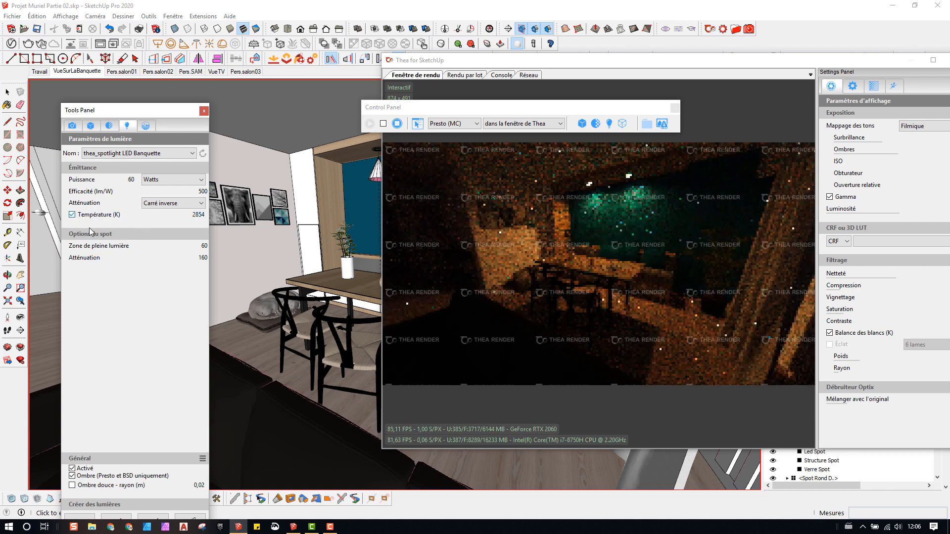
left_click(199, 216)
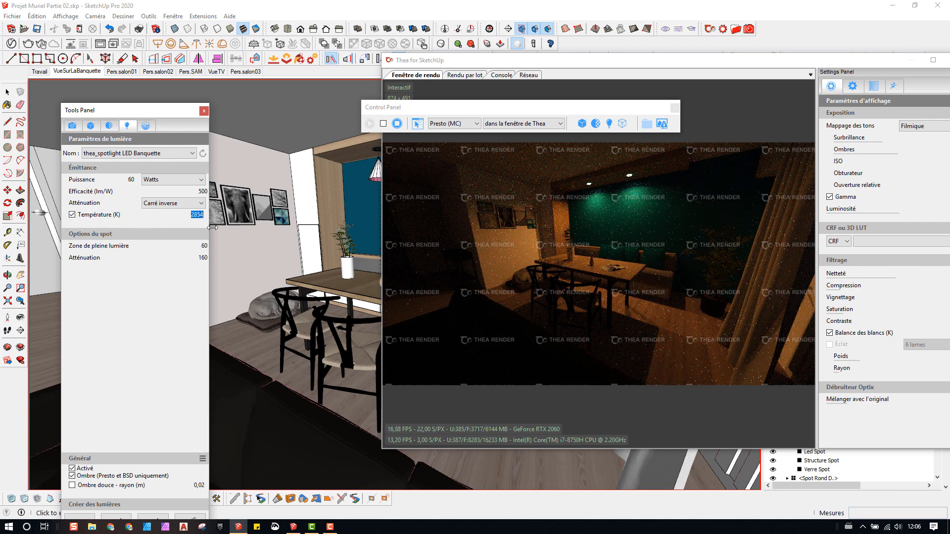
type("2400")
key("Return")
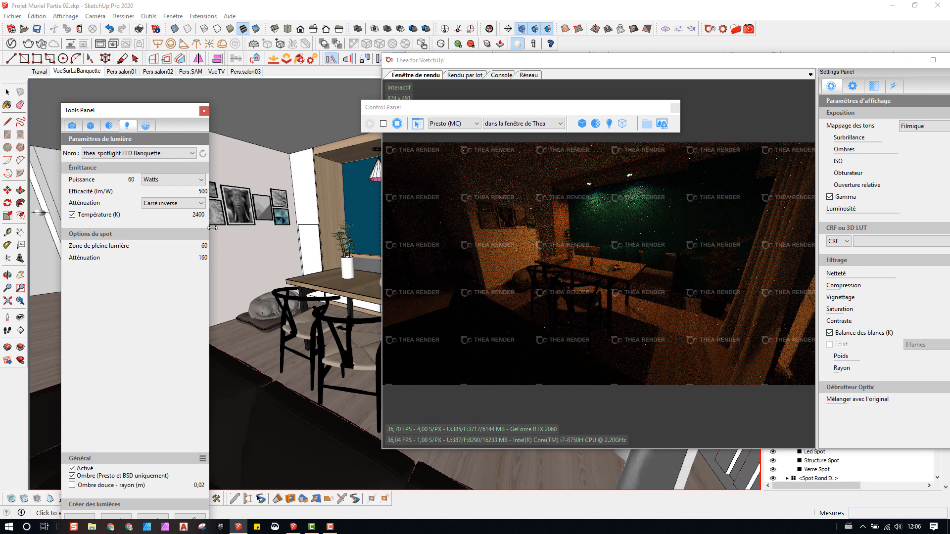
Step: Set the spotlight's colour temperature to 4200 K
left_click(196, 219)
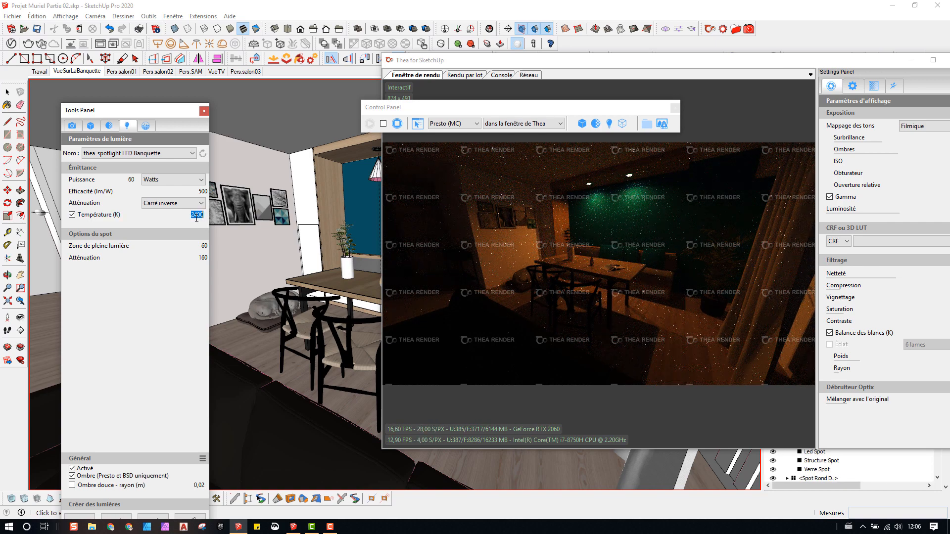
type("4")
key("Return")
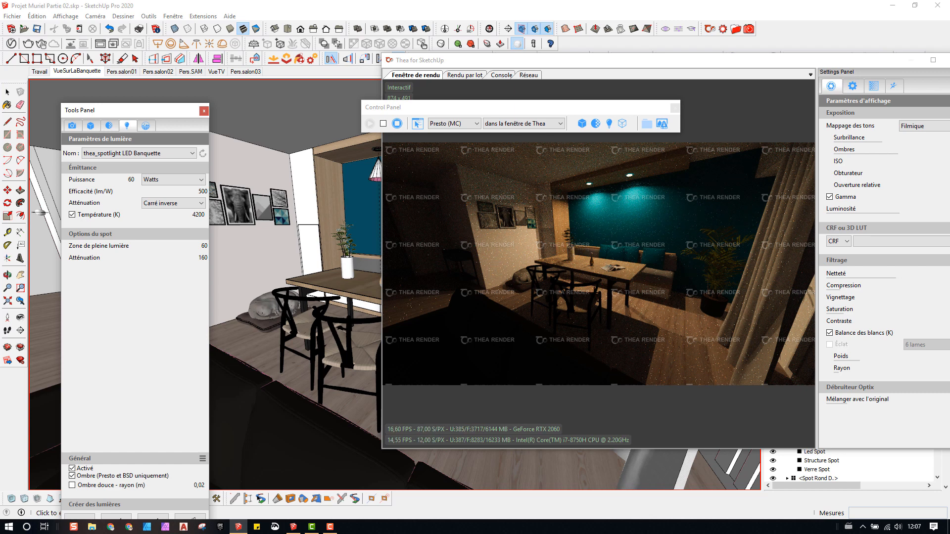
Step: Switch the spotlight's Ombre (Presto et BSD) option off to compare the render, and switch it back on
left_click(72, 476)
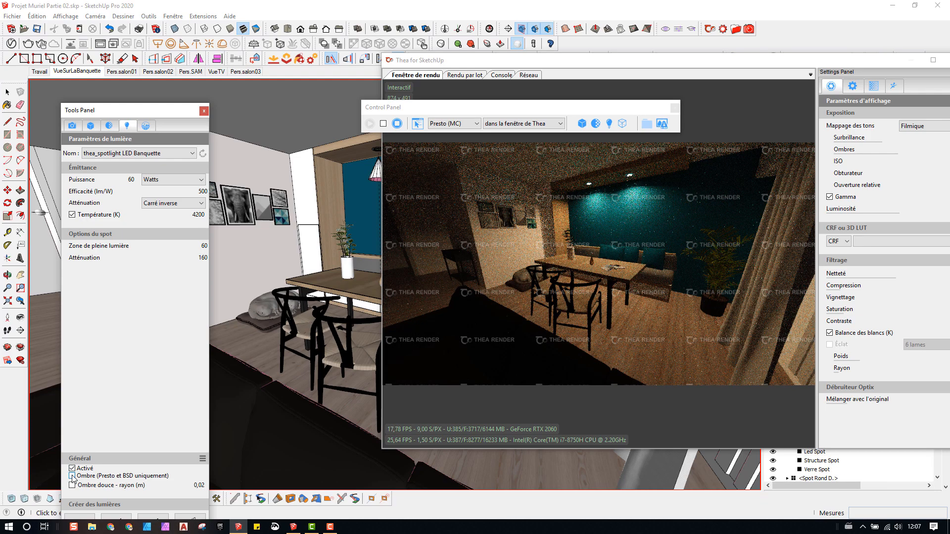
left_click(72, 476)
left_click(73, 476)
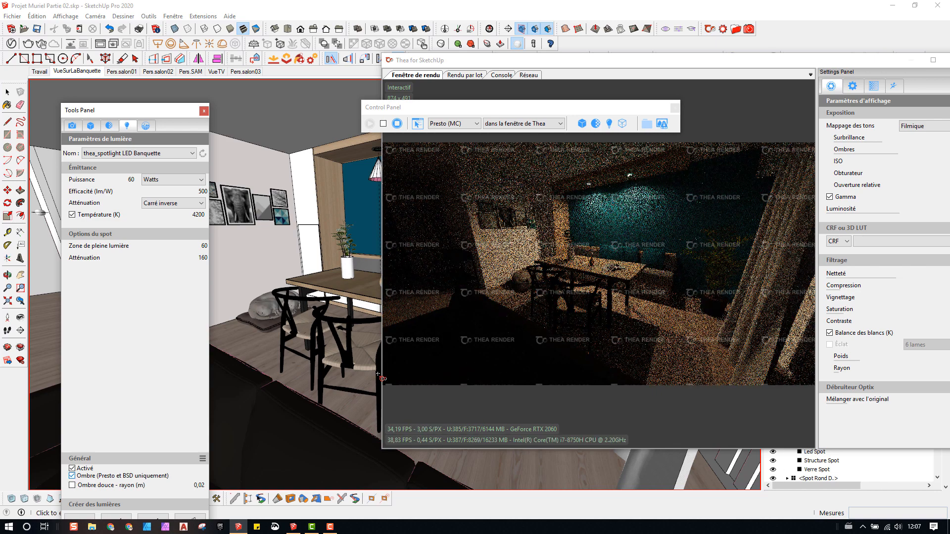
Step: Enable the spotlight's soft shadow (Ombre douce), test radii of 2 m and 1 m, and settle on 0,5 m
left_click(72, 486)
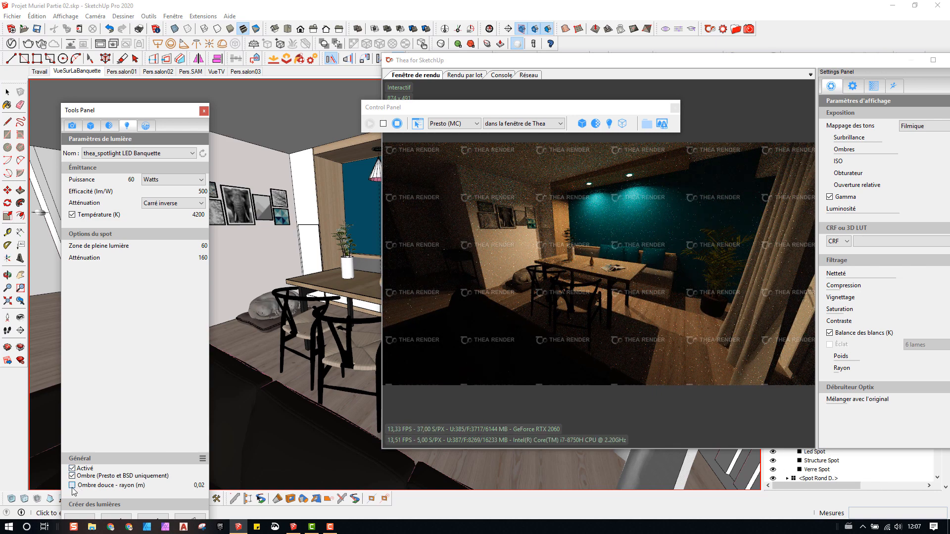
double_click(201, 486)
type("2")
key("Return")
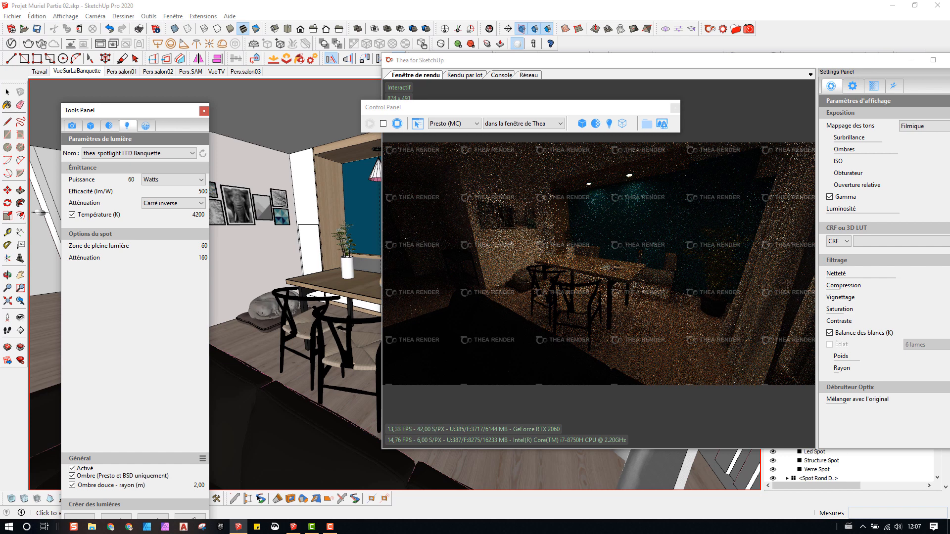
double_click(198, 486)
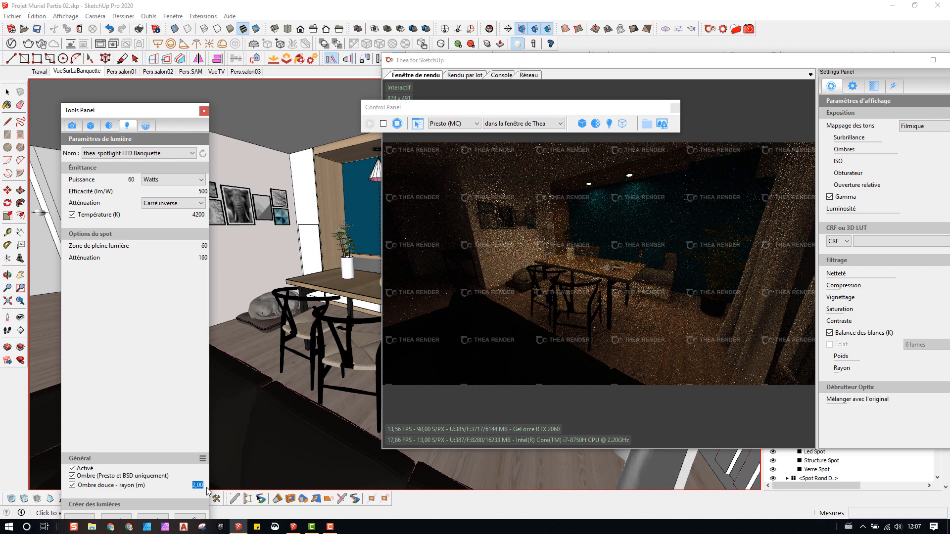
type("1")
key("Return")
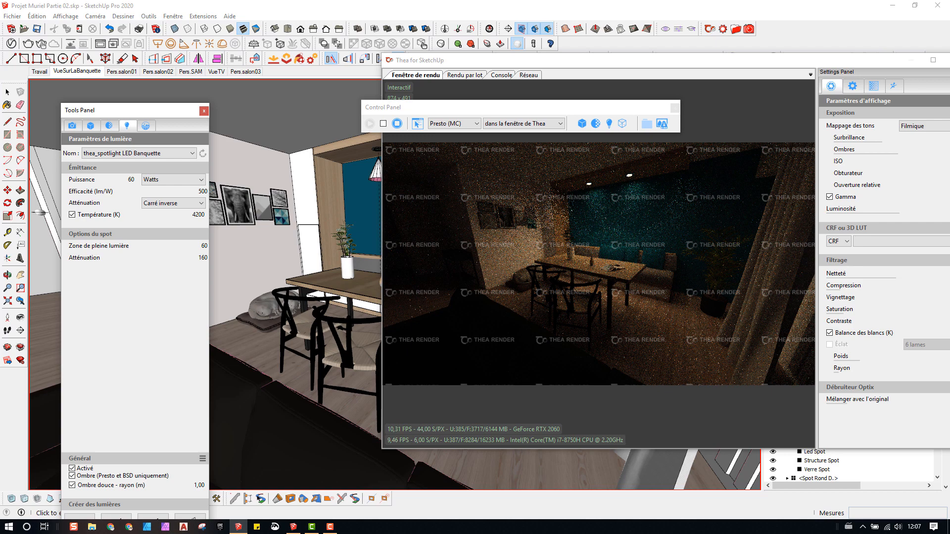
left_click(198, 486)
type("0,5")
key("Return")
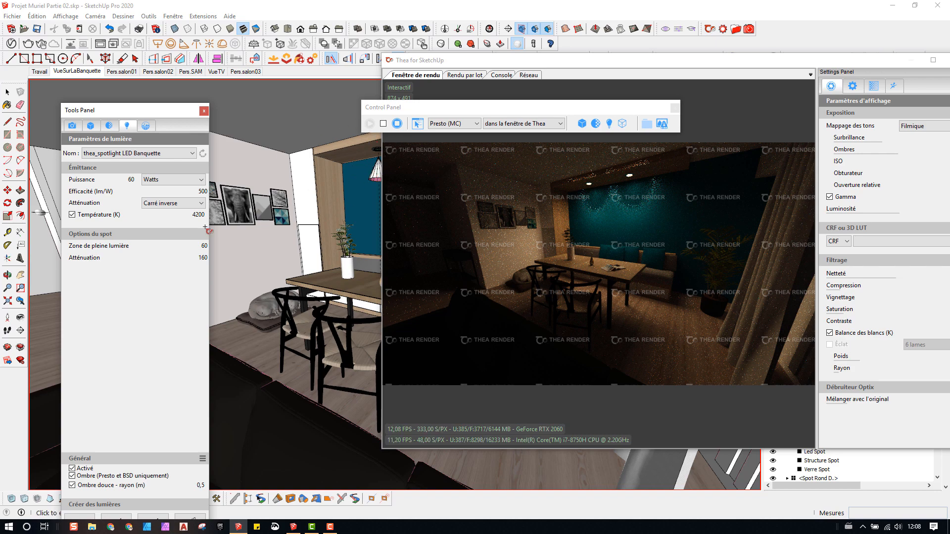
Step: Disable the spotlight's colour temperature and move the control and render windows clear of the ceiling spots in the model
left_click(72, 215)
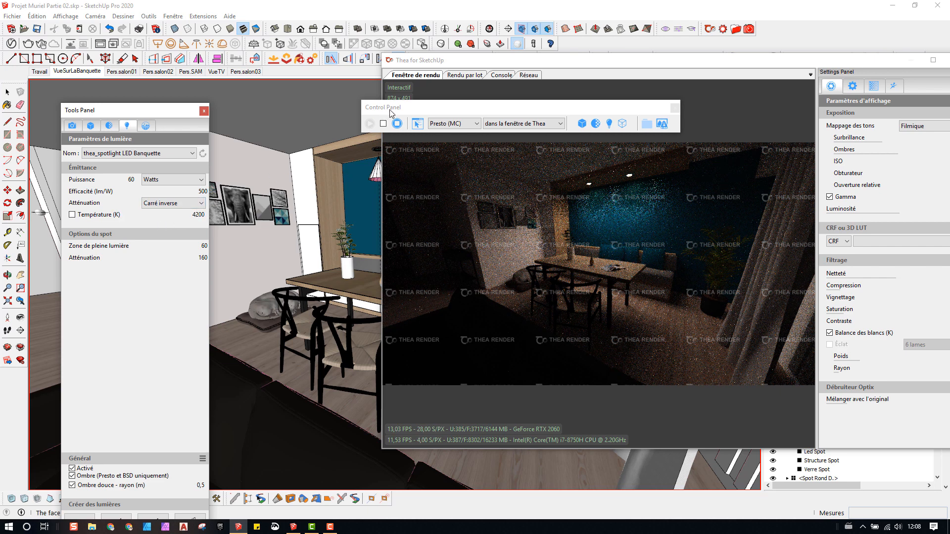
left_click_drag(390, 111, 445, 101)
mouse_move(456, 65)
left_mouse_down()
mouse_move(500, 66)
mouse_move(438, 94)
mouse_move(474, 90)
left_mouse_up()
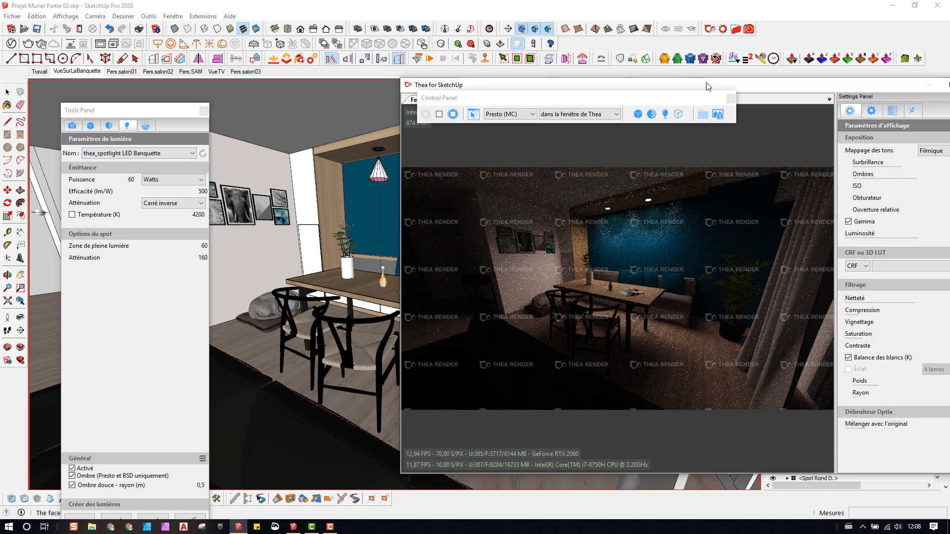
mouse_move(761, 87)
left_mouse_down()
mouse_move(681, 238)
mouse_move(513, 223)
left_mouse_up()
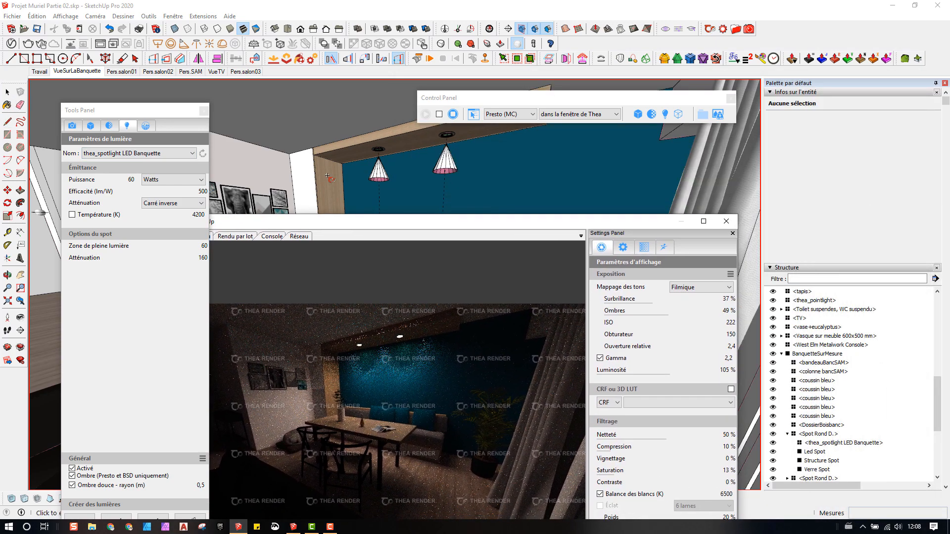
Step: Start the Paint tool with the Couleurs material collection, and dismiss the favourites removal dialog
left_click(7, 105)
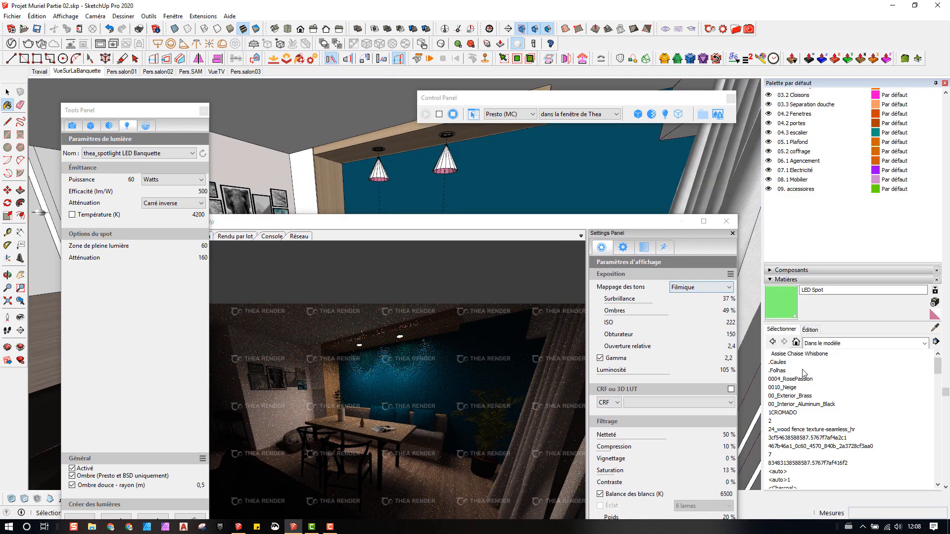
left_click(814, 345)
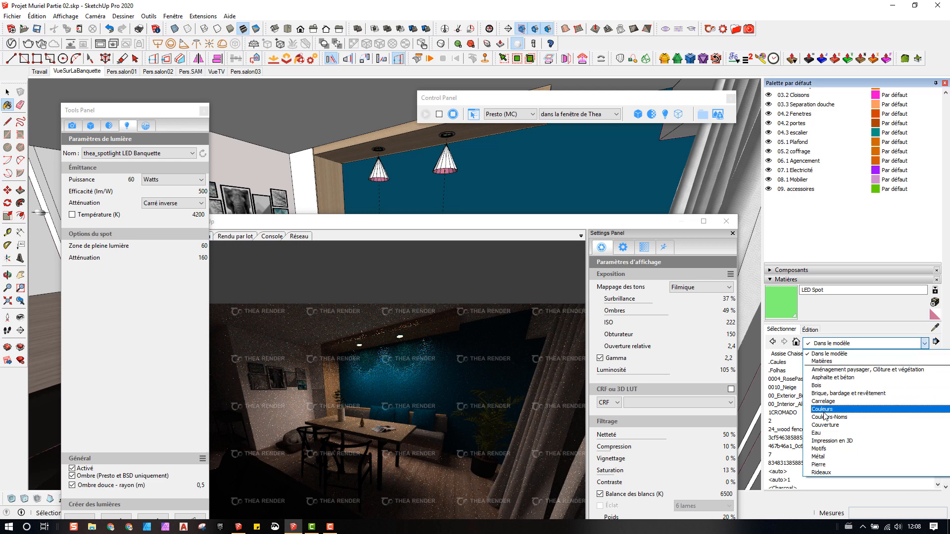
left_click(837, 418)
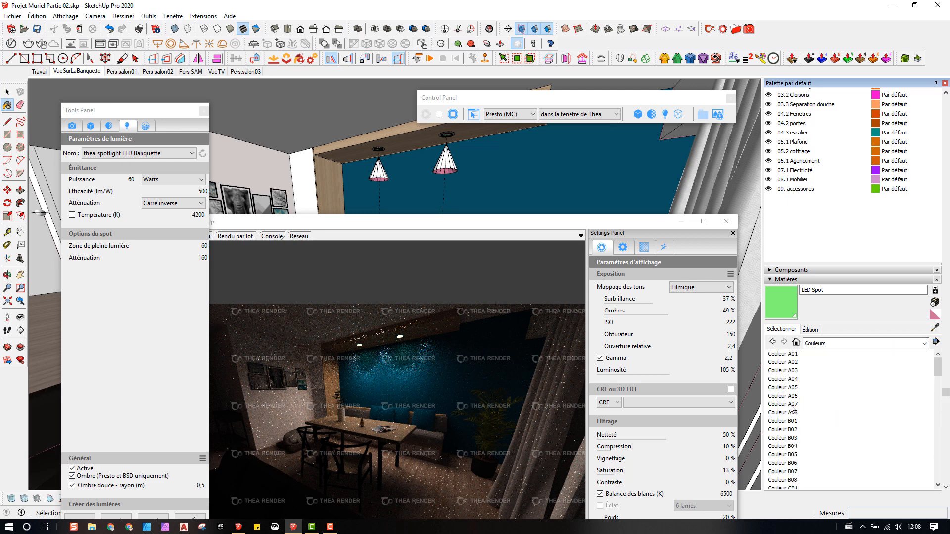
scroll(791, 410, "down", 3)
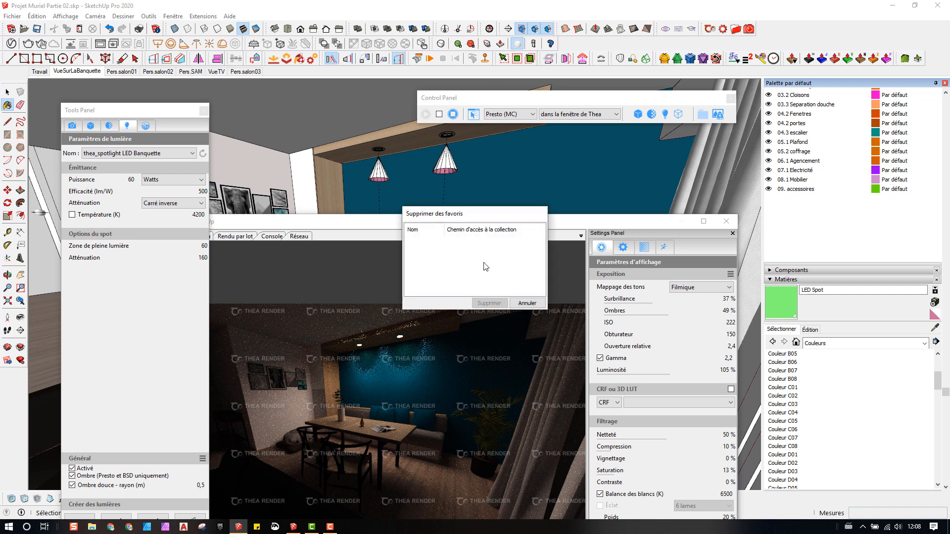
left_click(527, 303)
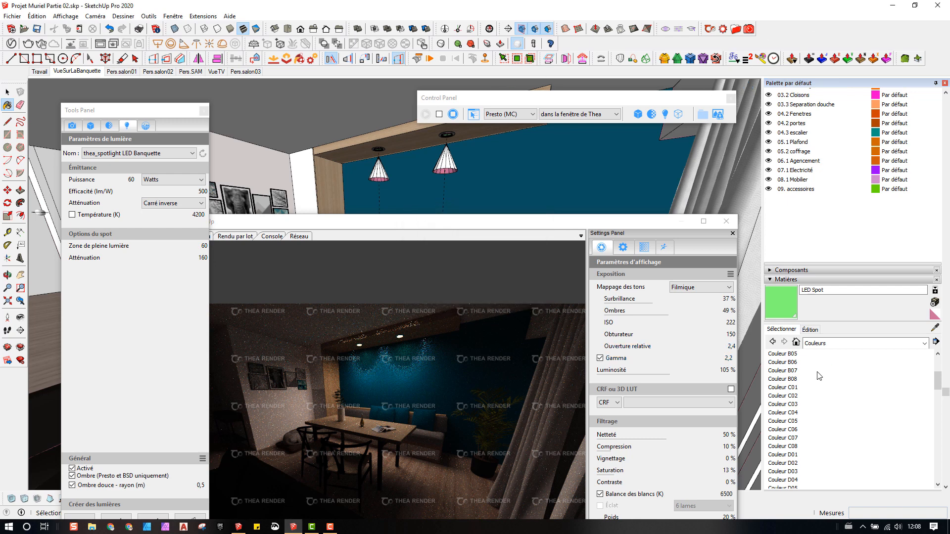
Step: Examine the C to G swatches of the Couleurs collection for a strong colour to tint the spotlight
left_click(790, 379)
left_click(791, 396)
left_click(792, 438)
scroll(790, 458, "down", 3)
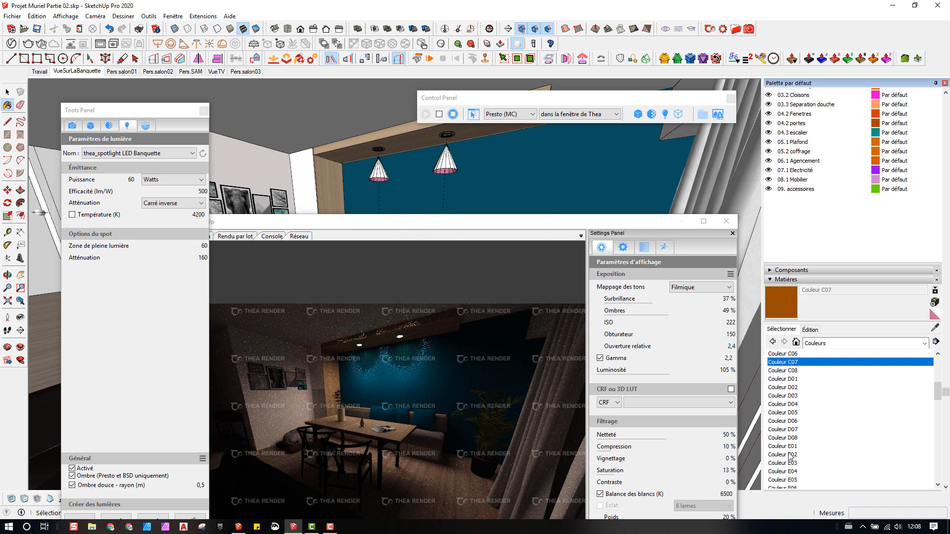
left_click(789, 455)
left_click(792, 471)
left_click(793, 480)
scroll(793, 483, "down", 3)
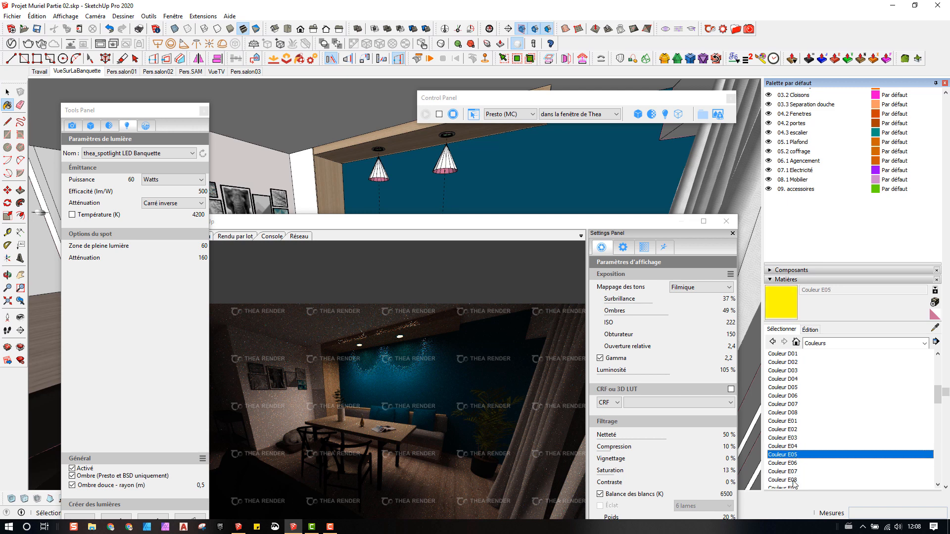
scroll(793, 481, "down", 1)
left_click(793, 472)
scroll(792, 472, "down", 3)
left_click(787, 464)
scroll(787, 470, "down", 5)
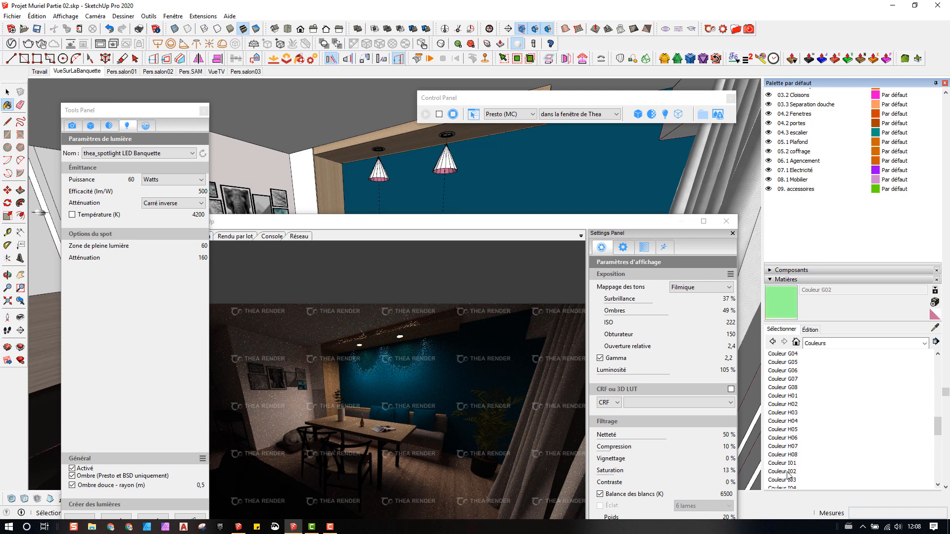
Step: Go through the blue swatches to Couleur K06, and try painting the ceiling spotlights with it
left_click(789, 472)
scroll(787, 474, "down", 2)
left_click(784, 405)
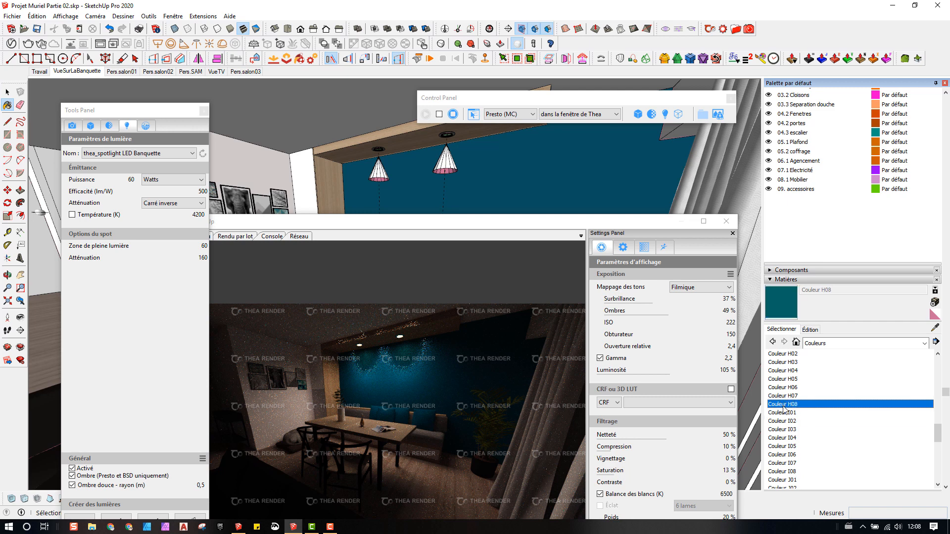
left_click(790, 421)
left_click(792, 438)
left_click(794, 464)
left_click(792, 472)
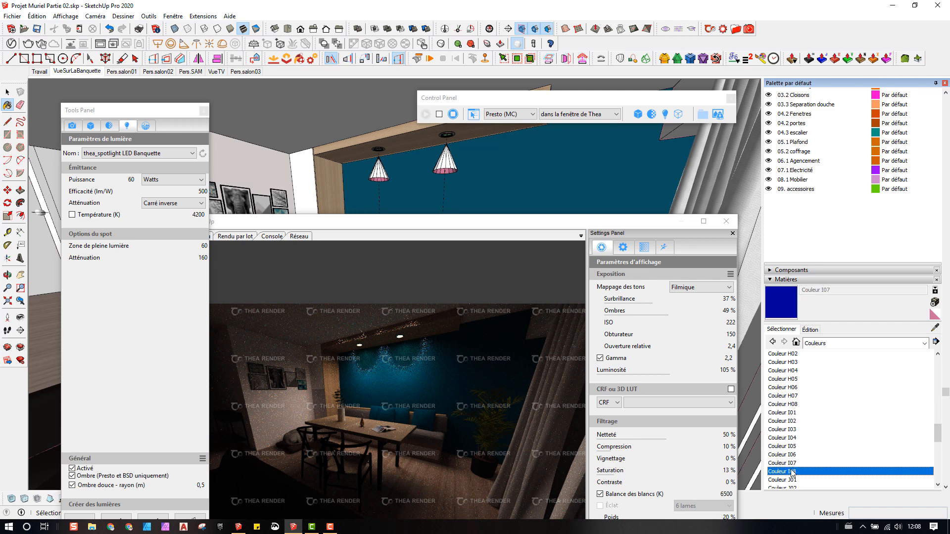
scroll(793, 473, "down", 5)
left_click(793, 471)
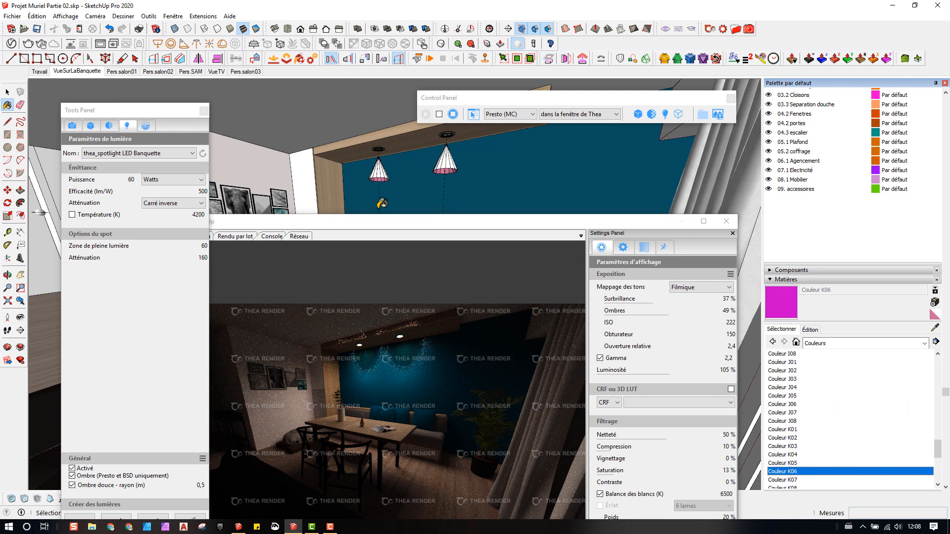
left_click(382, 171)
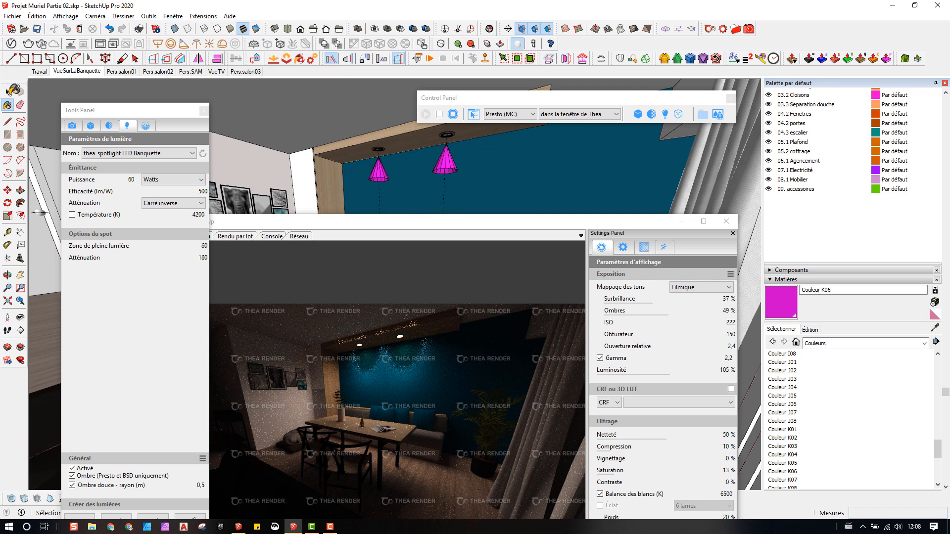
left_click(14, 90)
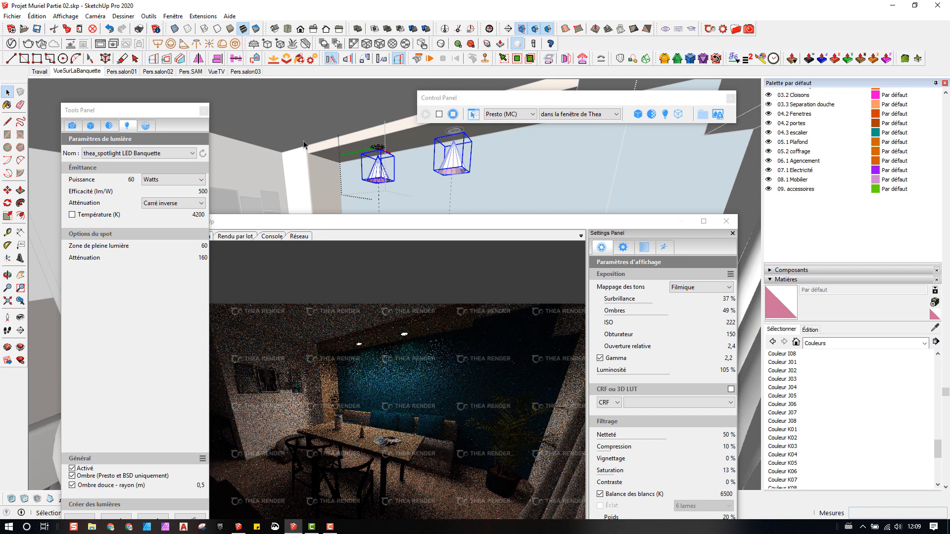
Step: Tint the spotlight with Couleur K05 inside its component to test coloured light, and repaint it with the default material
left_click(8, 105)
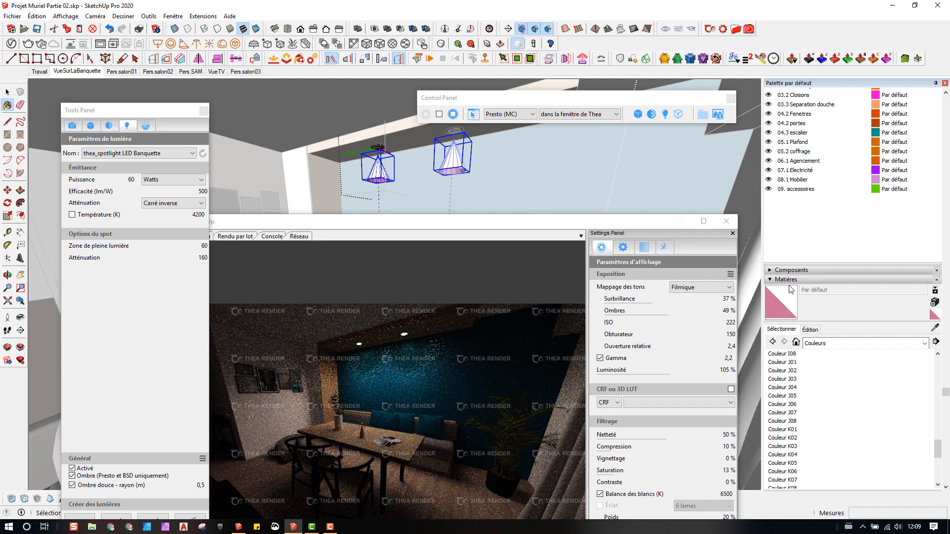
left_click(790, 463)
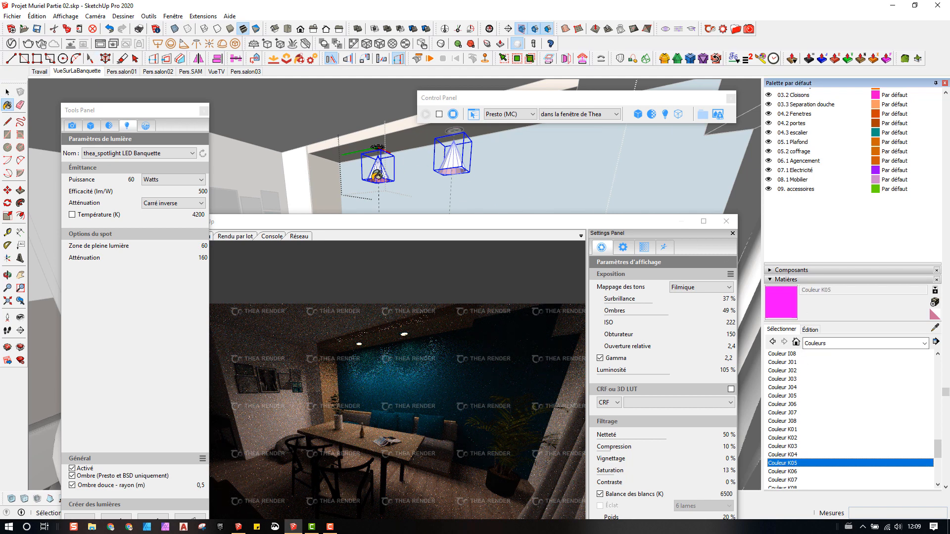
left_click(380, 170)
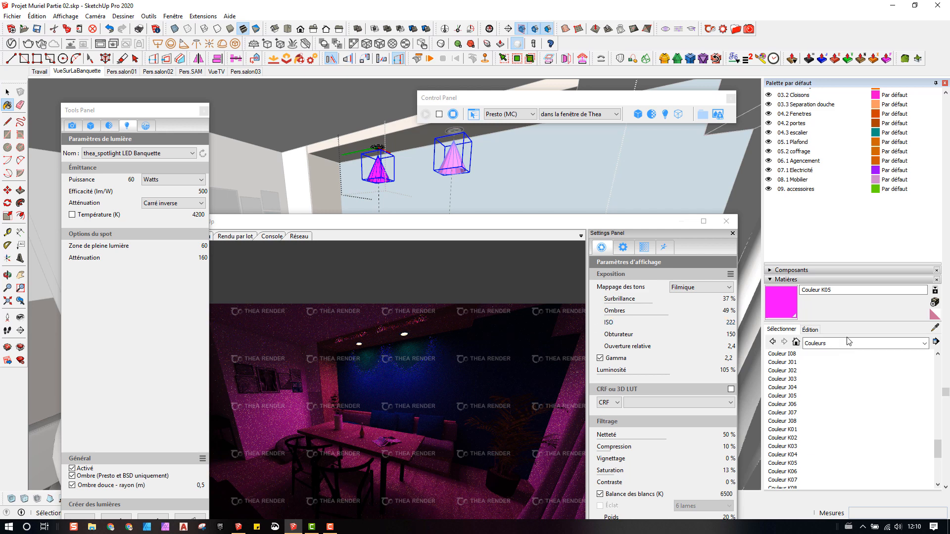
left_click(935, 314)
left_click(382, 165)
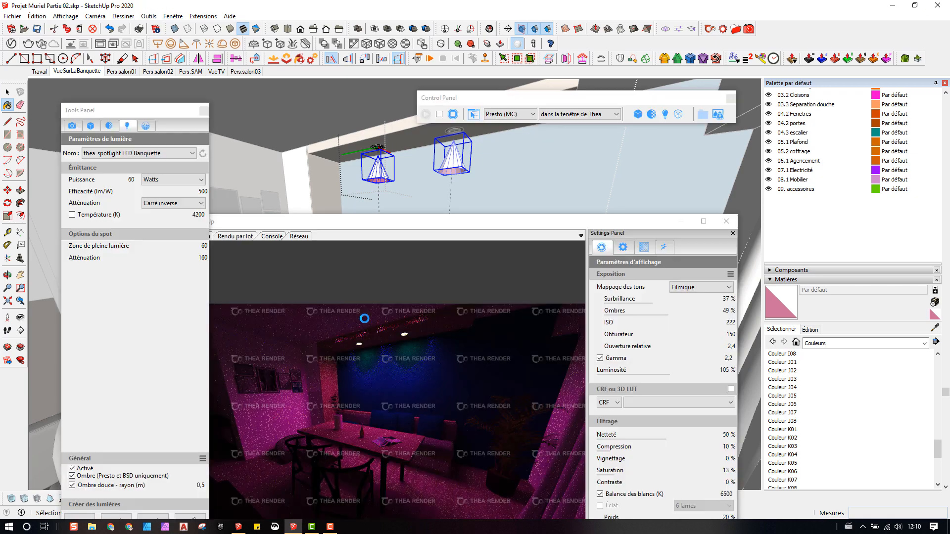
Step: Re-enable the spotlight's colour temperature and leave the spot component's editing mode
left_click(75, 215)
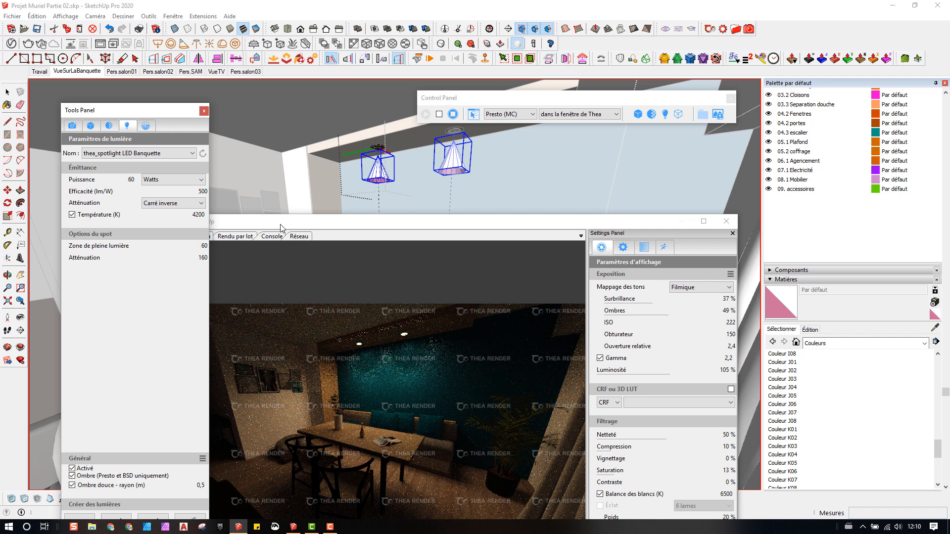
left_click(8, 93)
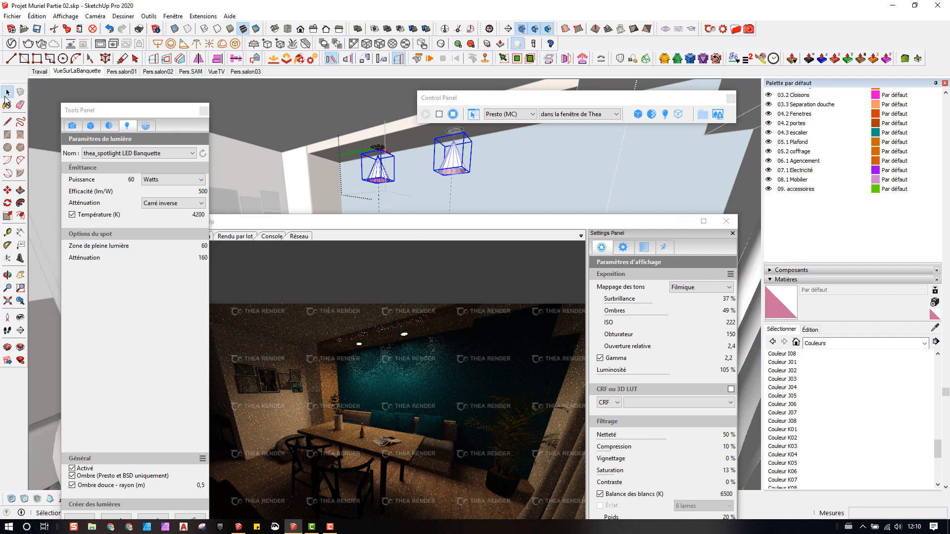
left_click(274, 103)
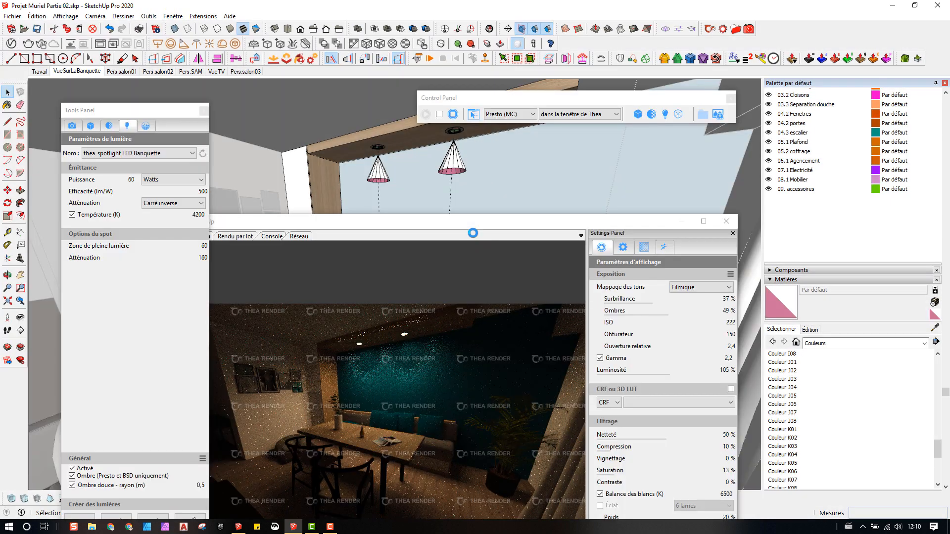
Step: Stop the interactive render and close the Thea render window to return to the model
left_click_drag(293, 228, 379, 213)
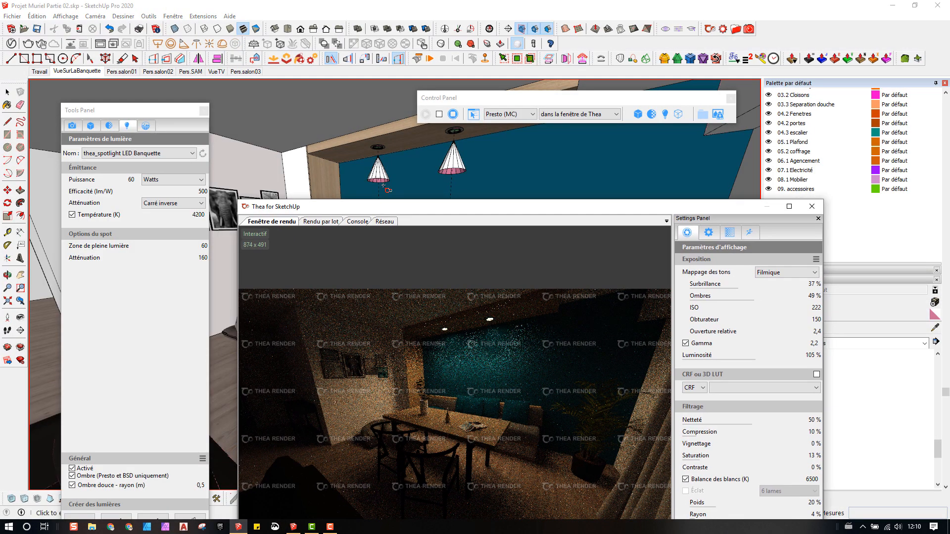
left_click(453, 114)
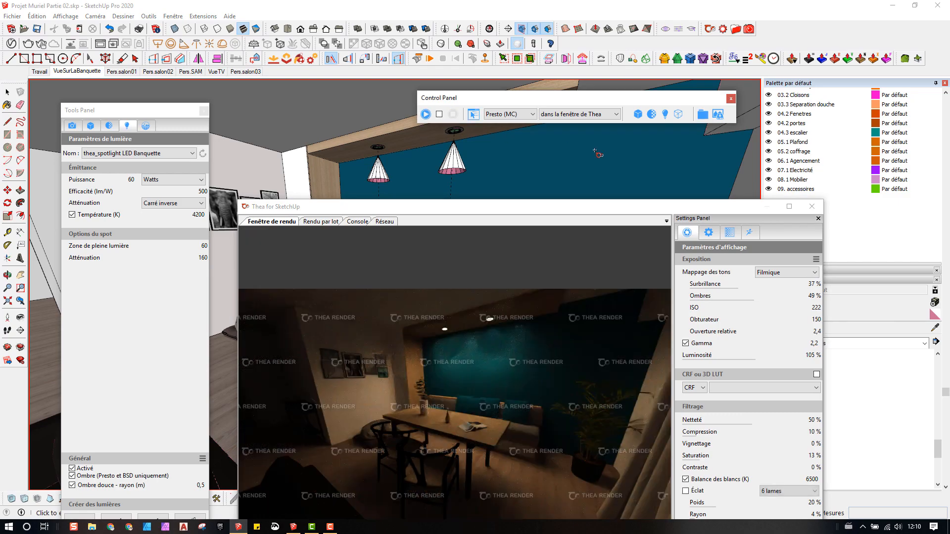
left_click(811, 206)
left_click(549, 233)
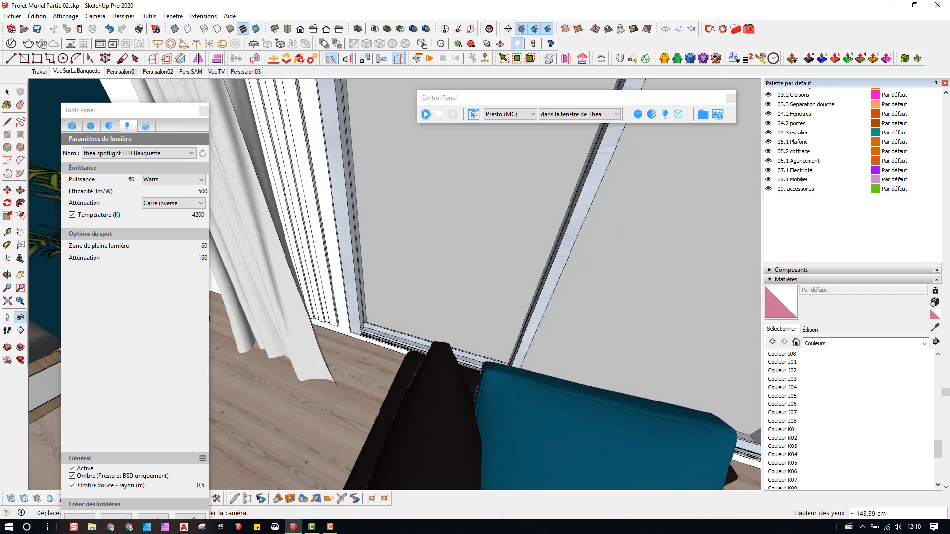
Step: Examine the small lamp on the TV unit up close, from below, down to the bulb inside its shade
left_click_drag(559, 355, 651, 338)
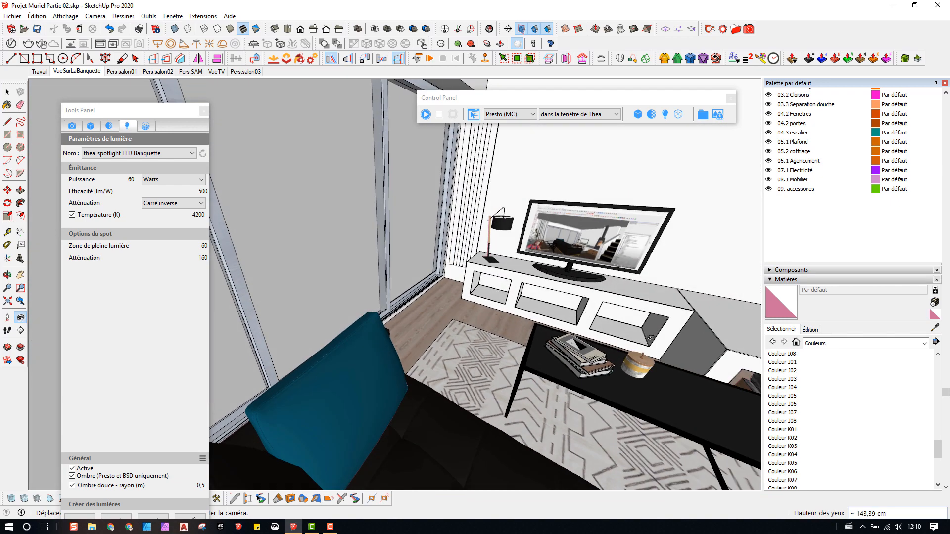
scroll(614, 264, "up", 3)
scroll(475, 187, "up", 3)
scroll(475, 187, "up", 4)
middle_click_drag(465, 296, 454, 199)
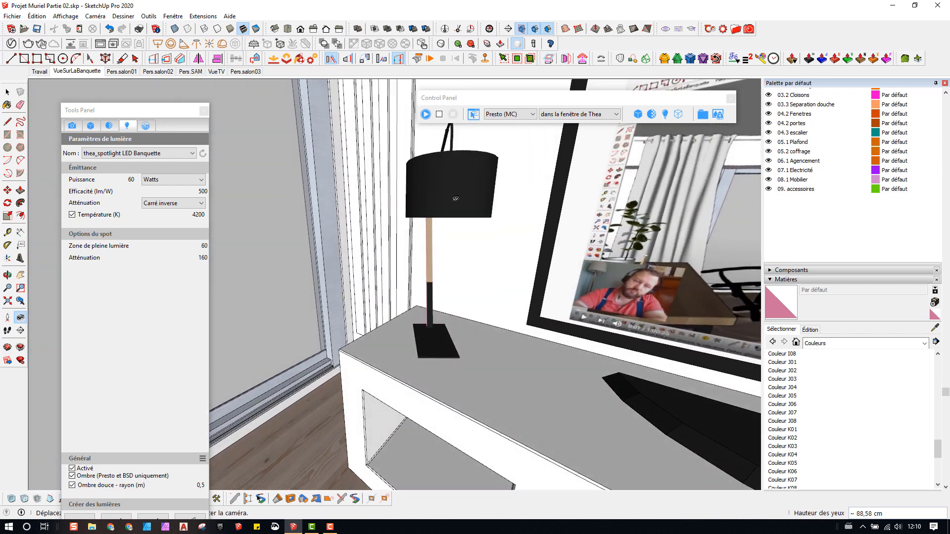
scroll(444, 242, "up", 2)
middle_click_drag(438, 231, 394, 338)
scroll(497, 212, "up", 3)
scroll(373, 239, "down", 4)
middle_click_drag(395, 338, 398, 148)
middle_click_drag(413, 324, 339, 218, "shift")
scroll(408, 203, "up", 3)
middle_click_drag(337, 269, 413, 176)
scroll(369, 261, "down", 3)
scroll(413, 176, "up", 3)
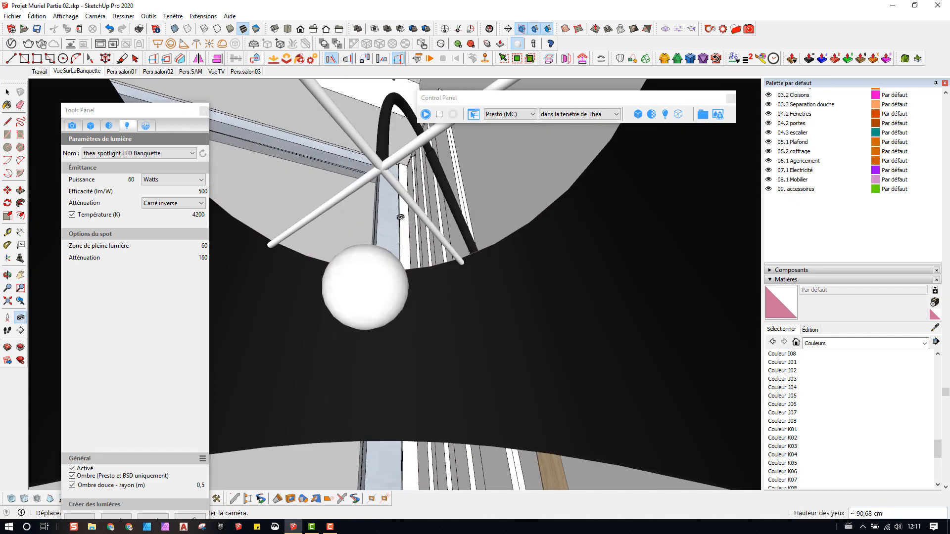
scroll(400, 218, "down", 5)
middle_click_drag(387, 222, 428, 221)
Step: Open the small lamp's component for editing and move the round bulb slightly upward inside the shade
key("space")
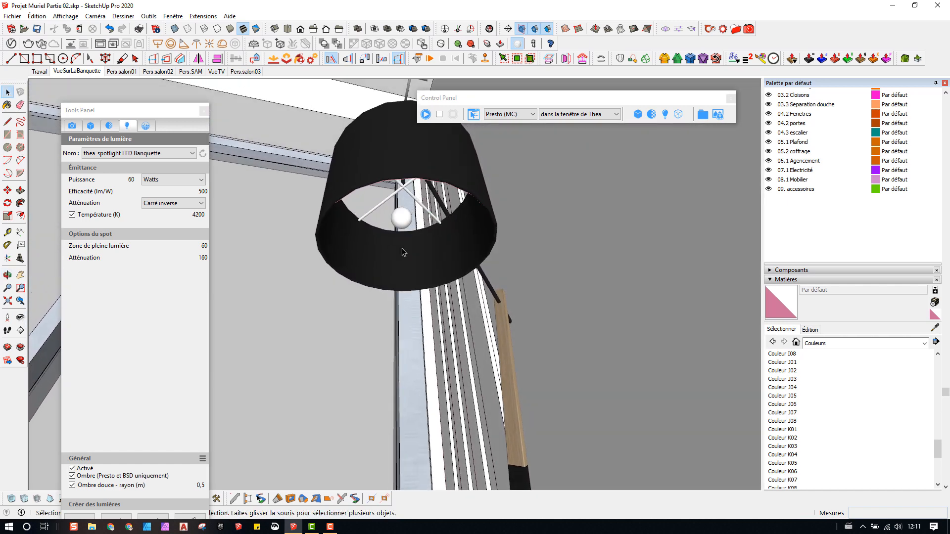
left_click(400, 223)
double_click(399, 224)
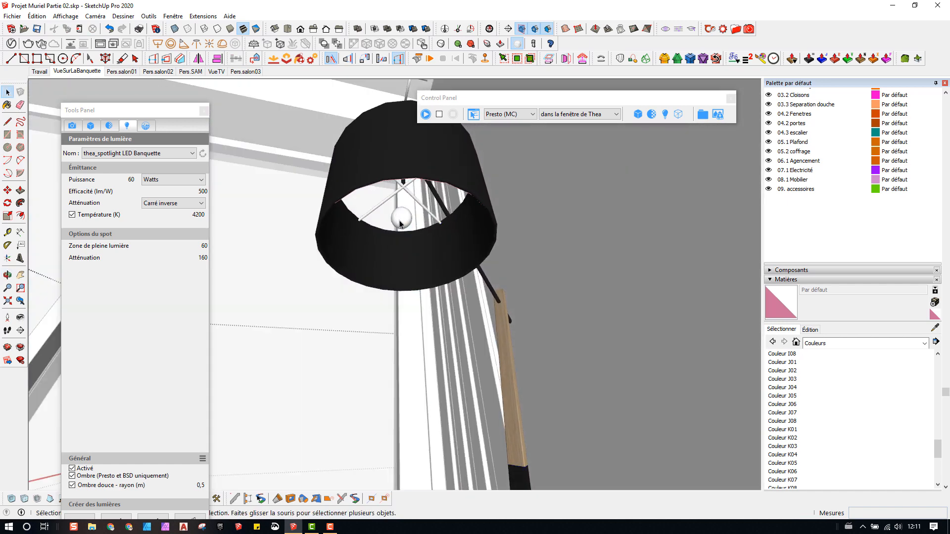
left_click(400, 223)
middle_click_drag(400, 224, 523, 221)
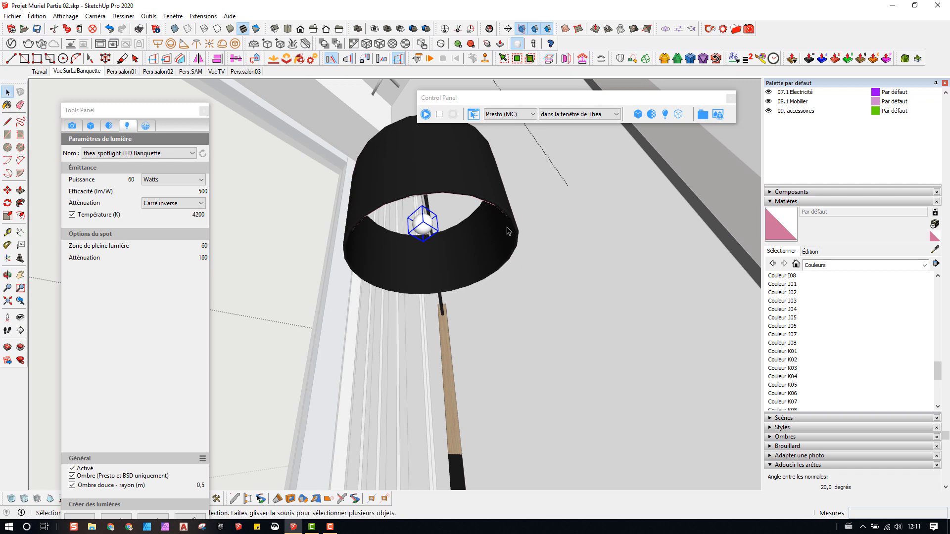
key("m")
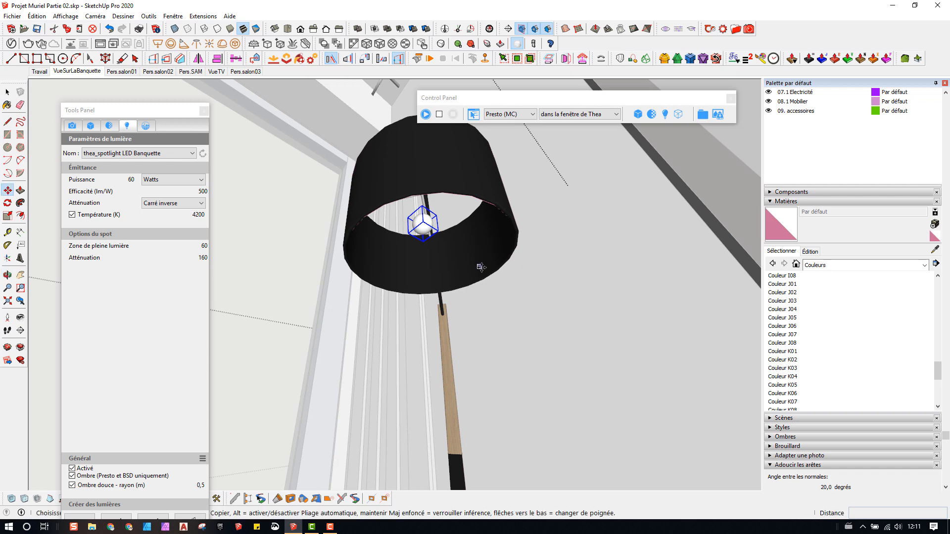
left_click(534, 375)
left_click(534, 360)
Step: Scale the lamp's bulb up about its centre with the Scale tool
middle_click_drag(483, 312, 487, 279)
key("s")
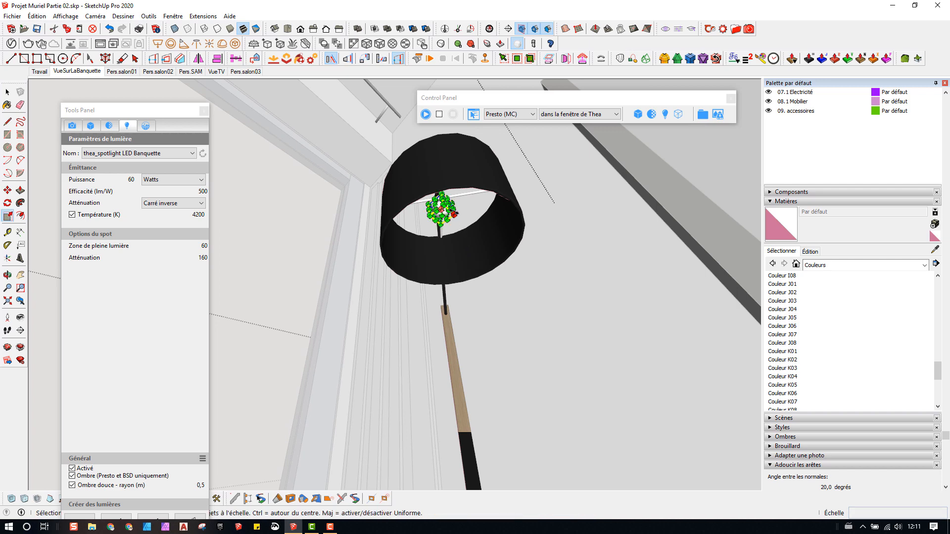
left_click_drag(455, 214, 474, 222, "ctrl")
middle_click_drag(500, 239, 509, 258)
Step: Display the Couleurs material collection as large thumbnails instead of a list
left_click(854, 268)
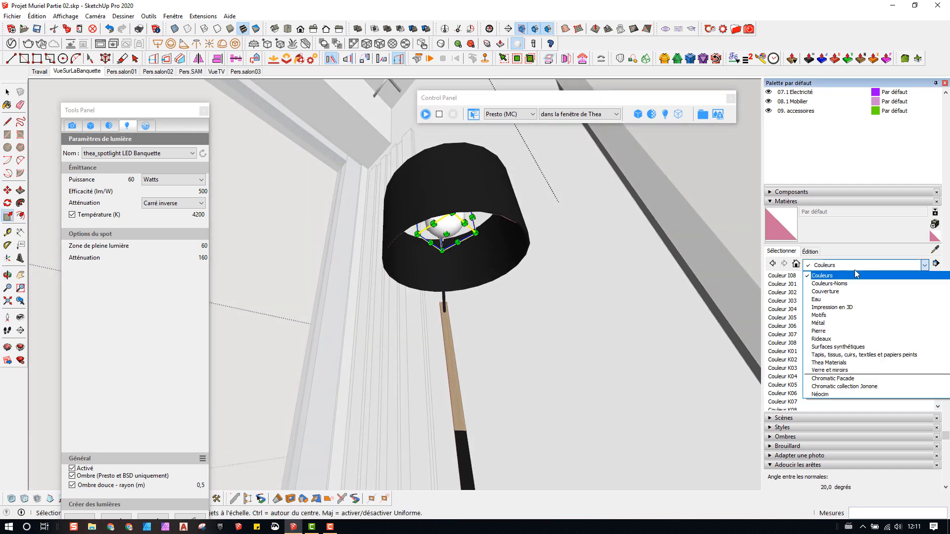
left_click(854, 268)
left_click(936, 265)
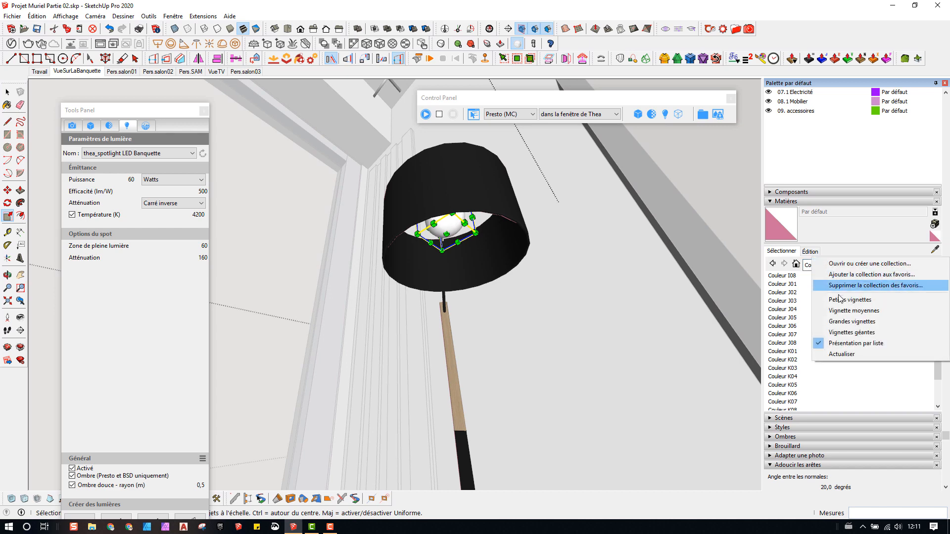
left_click(841, 322)
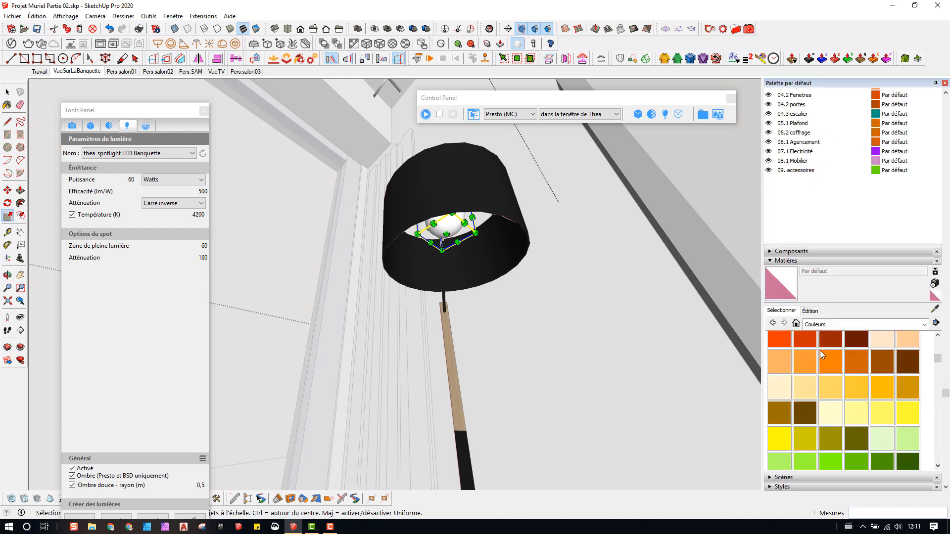
Step: Create a material named LED Petite Lampe from the green Couleur G04, with its colour darkened slightly
scroll(820, 350, "down", 6)
left_click(858, 373)
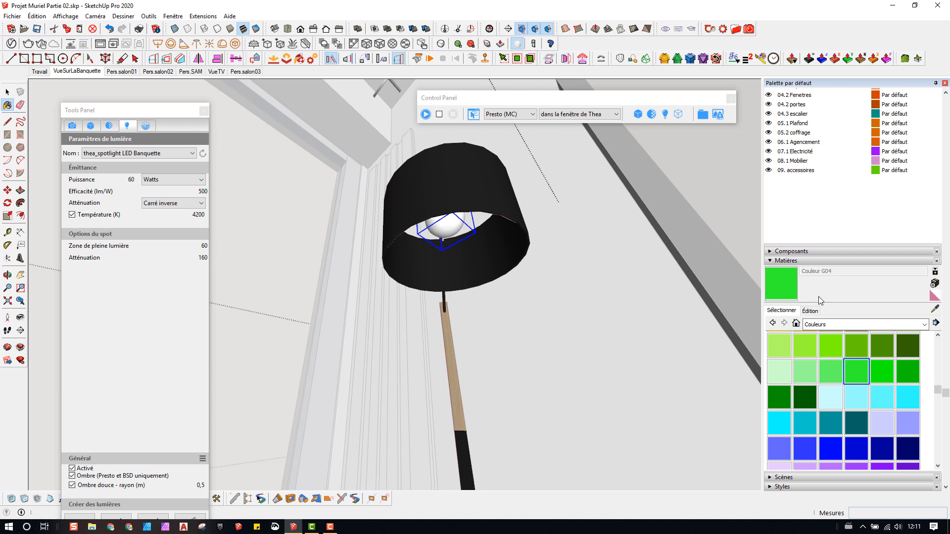
left_click(935, 284)
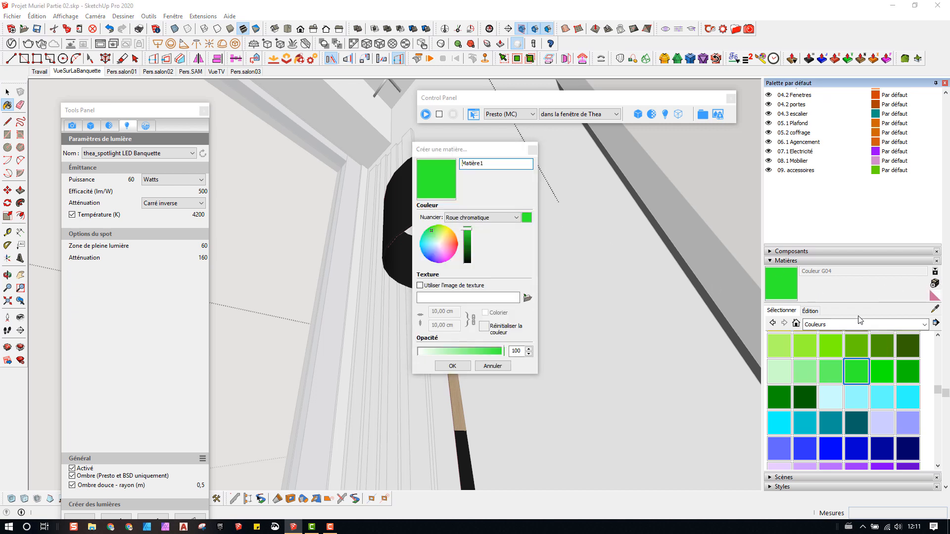
left_click(468, 234)
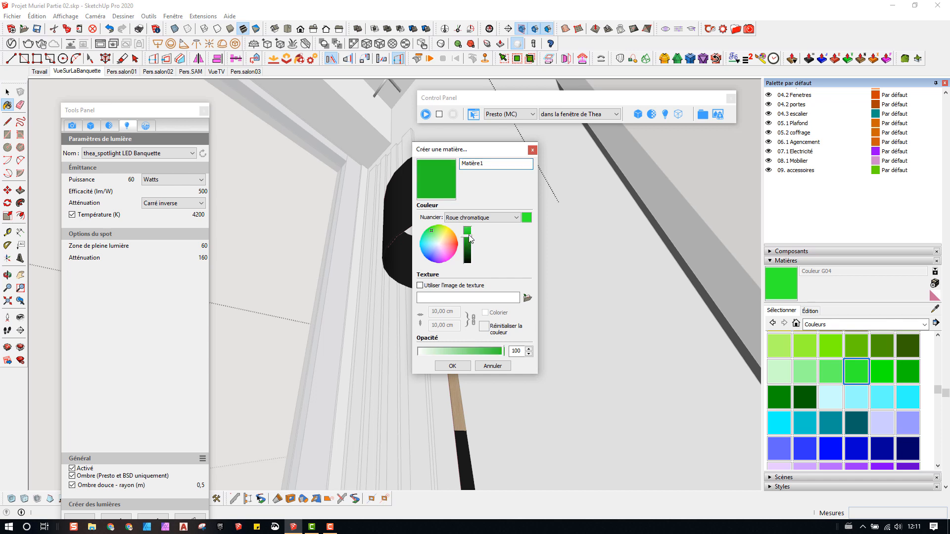
double_click(491, 164)
type("LED")
type("Petite Lampe")
left_click(450, 366)
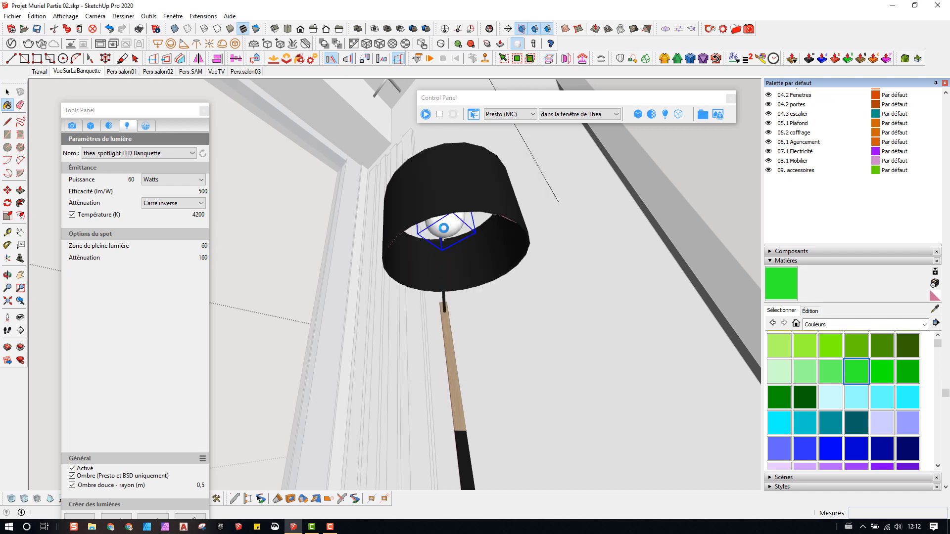
Step: Paint the lamp's bulb with LED Petite Lampe and leave the component's editing mode
left_click(444, 228)
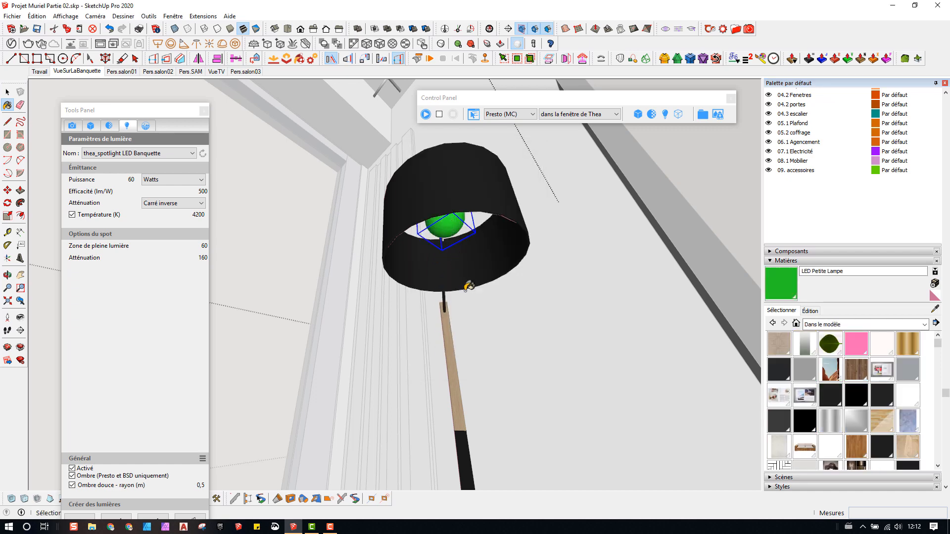
middle_click_drag(464, 291, 437, 274)
key("space")
left_click(467, 313)
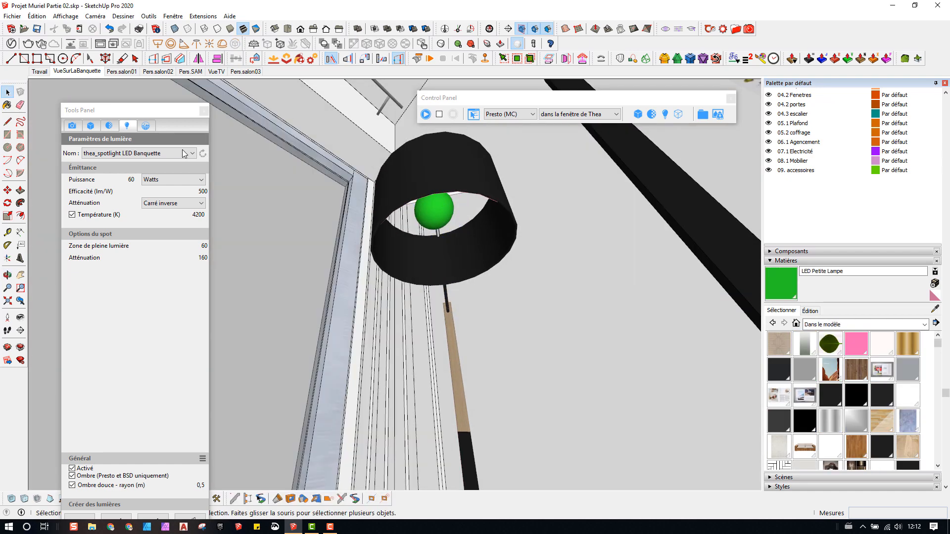
Step: Start the interactive render in the Thea window and load LED Petite Lampe in the Thea material settings
left_click(428, 117)
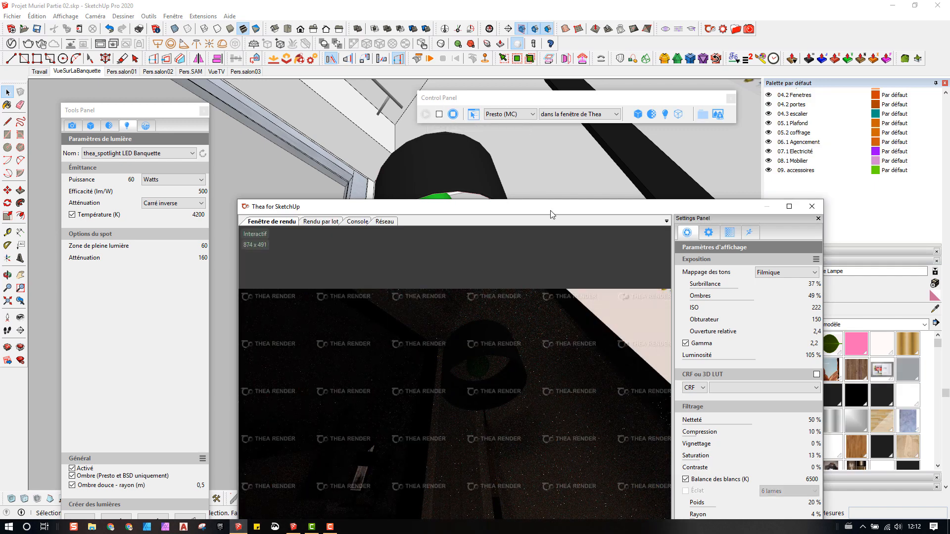
left_click_drag(550, 210, 658, 71)
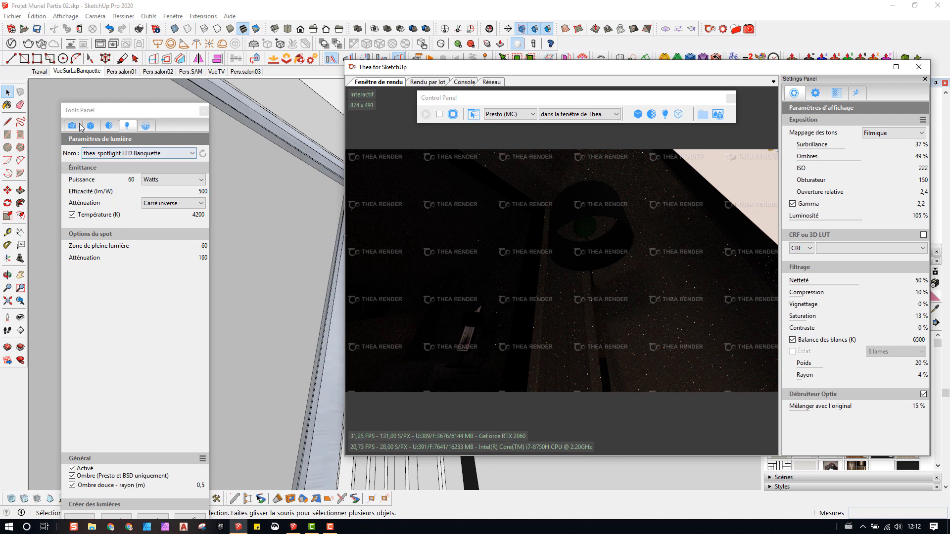
left_click(108, 126)
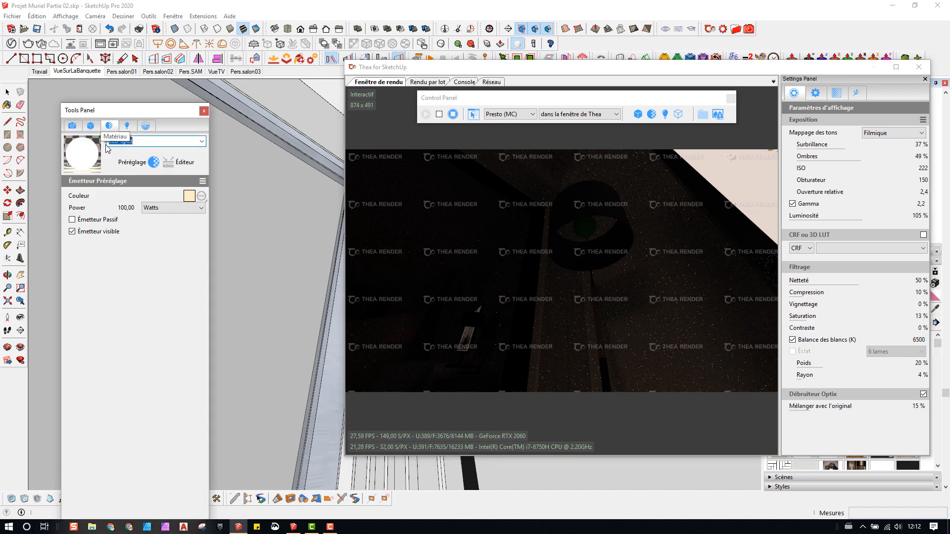
left_click(202, 141)
scroll(159, 186, "up", 1)
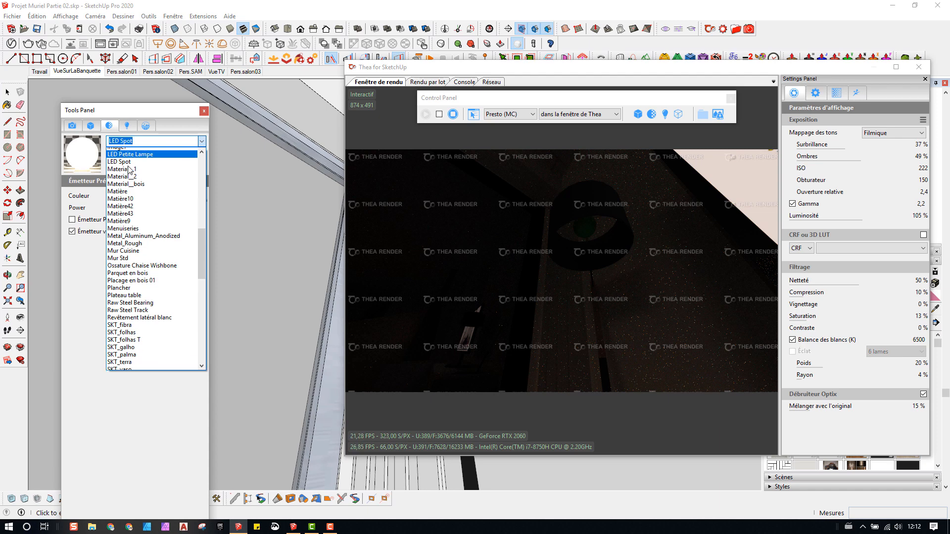
left_click(124, 155)
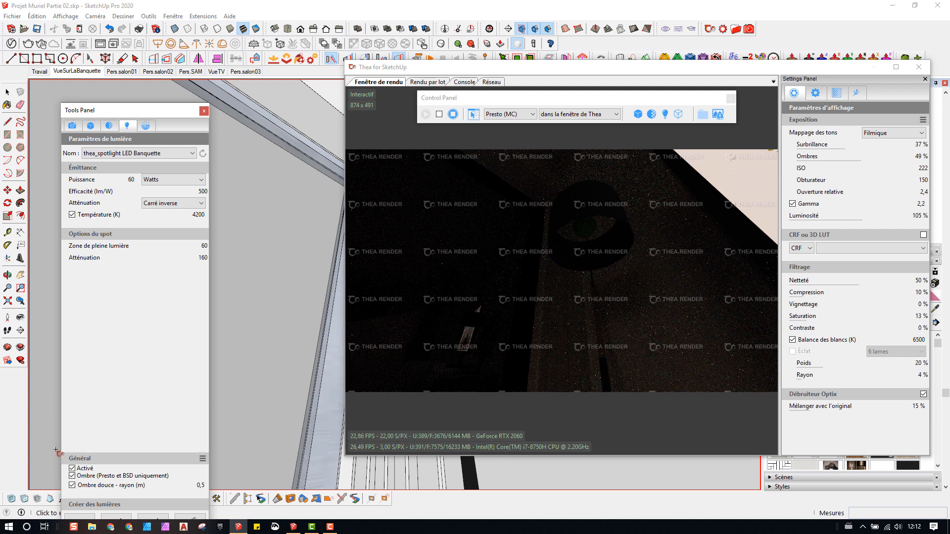
Step: Turn off the soft shadow of thea_spotlight LED Banquette and review the lamp material's settings alongside the light's
left_click(72, 486)
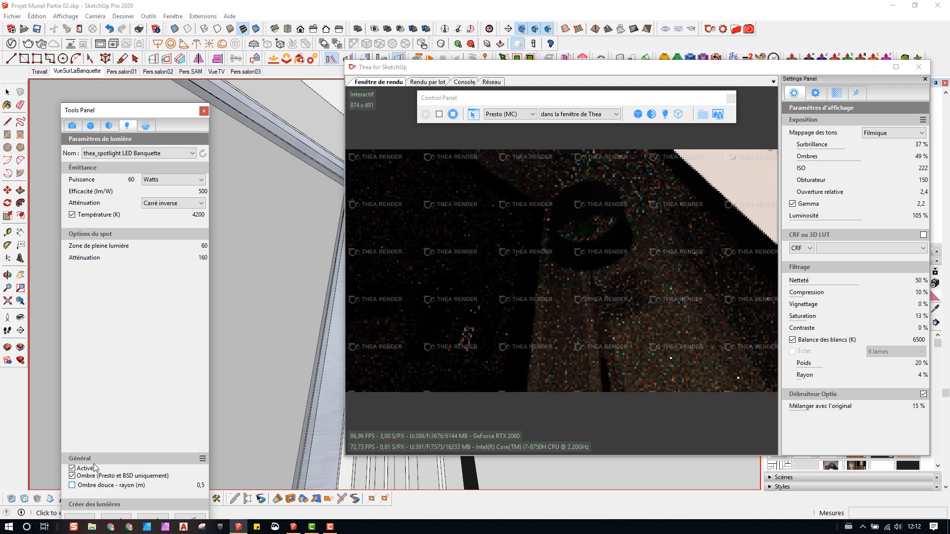
left_click(109, 127)
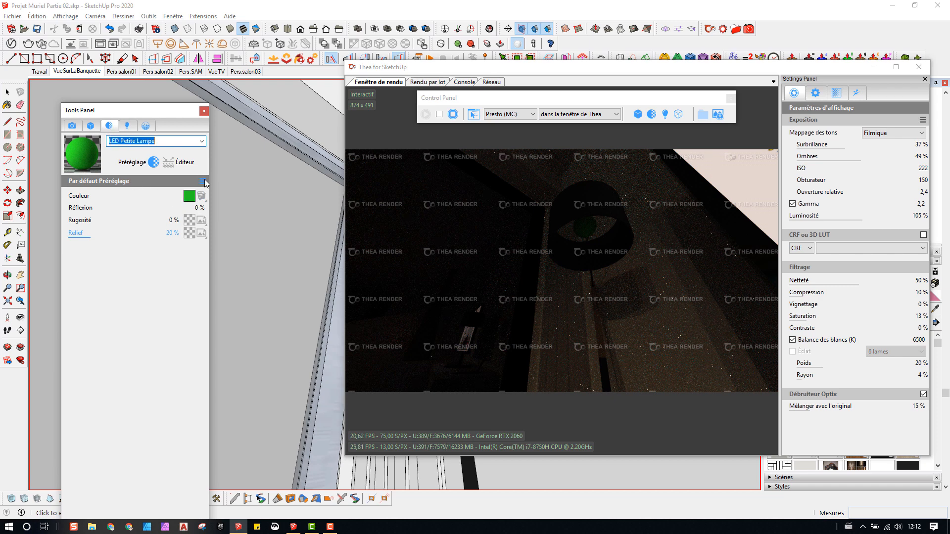
left_click(127, 126)
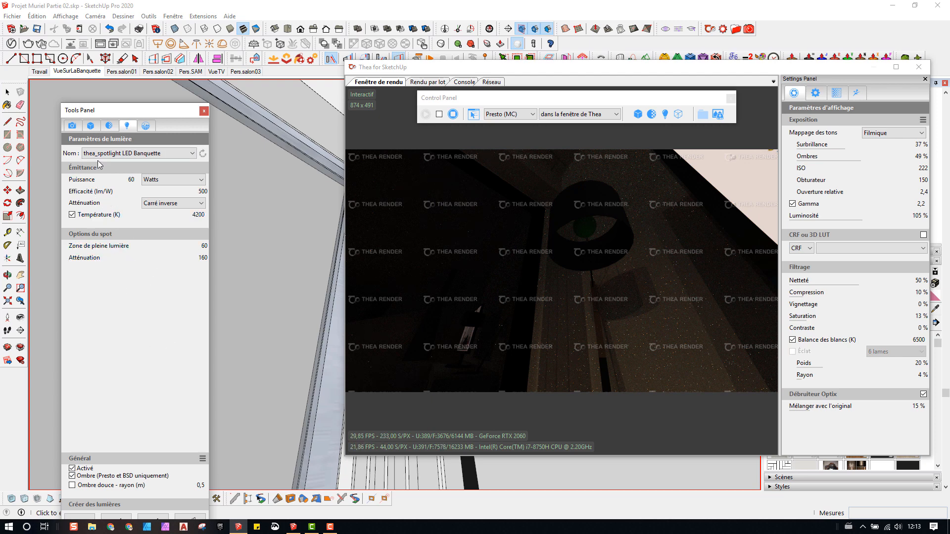
Step: Change the LED Petite Lampe material to the Émetteur preset and base its colour on Temperature
left_click(109, 126)
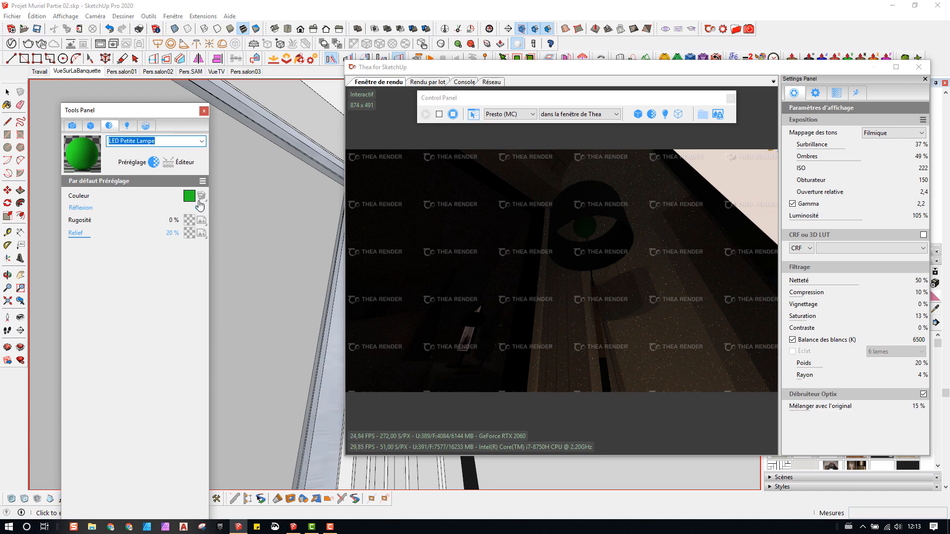
left_click(202, 181)
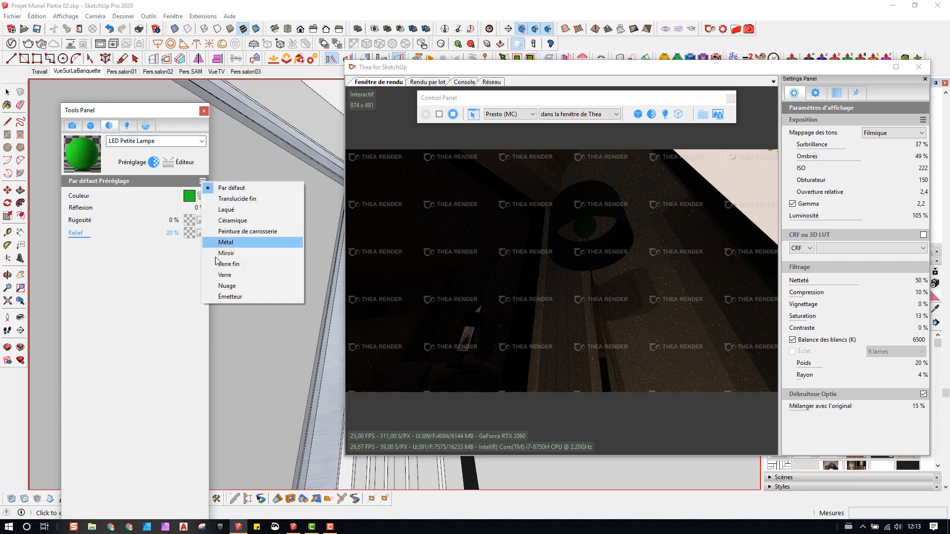
left_click(221, 297)
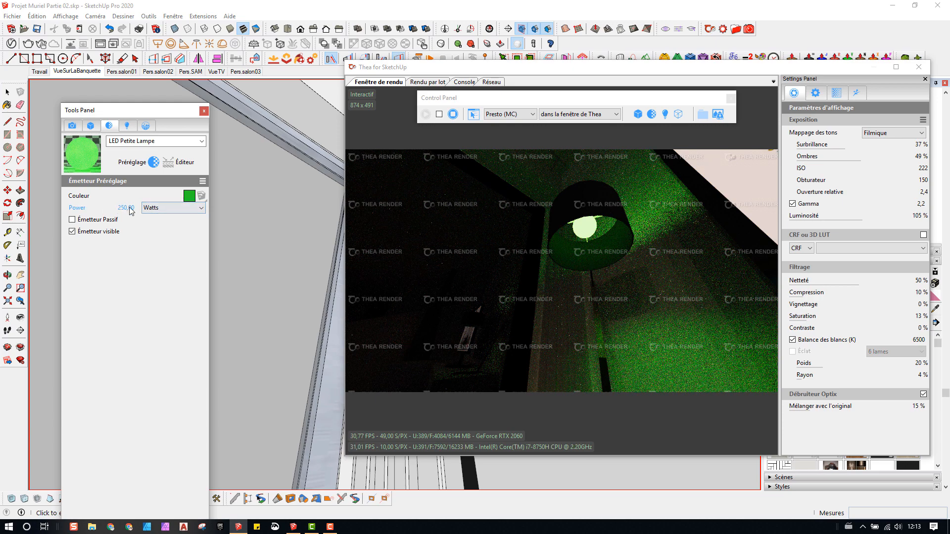
left_click(201, 196)
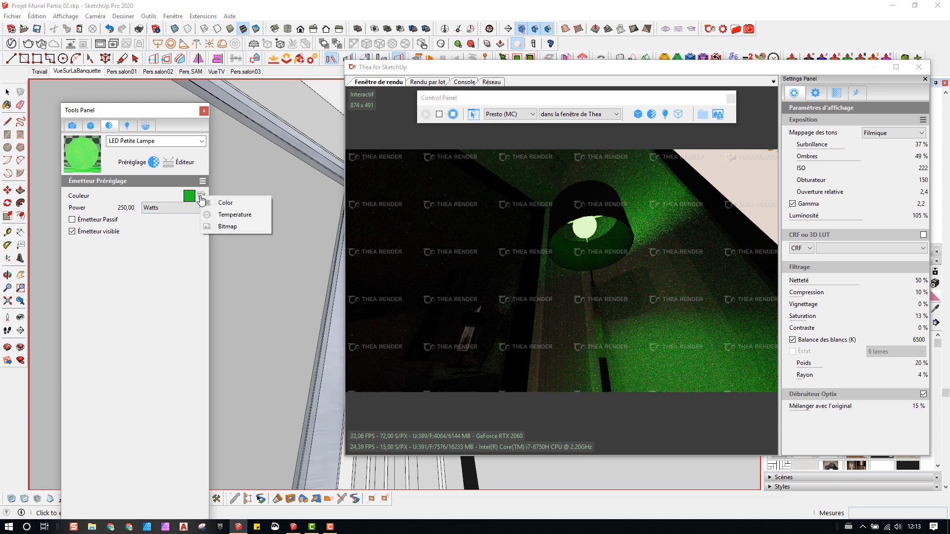
left_click(228, 216)
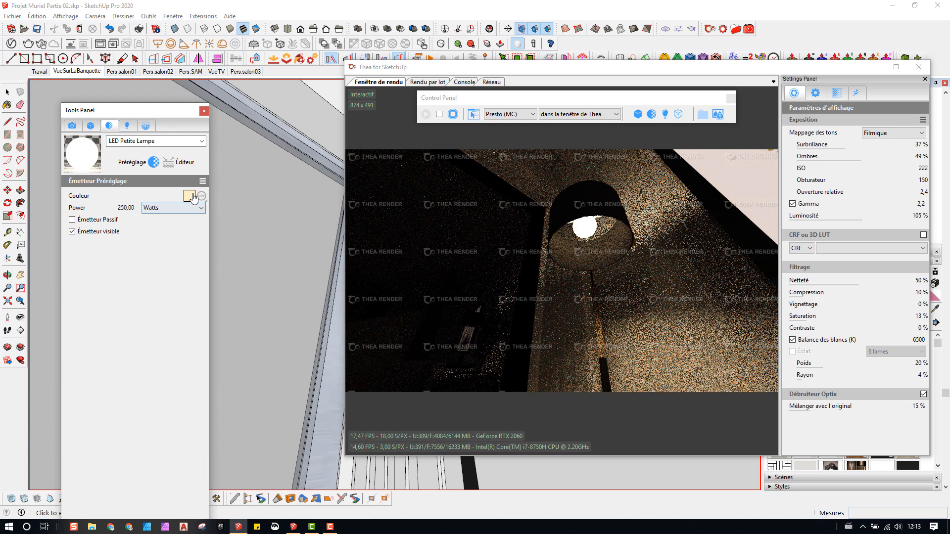
Step: Try an emitter power of 60 Watts for LED Petite Lampe, and settle on 100 Watts
double_click(124, 209)
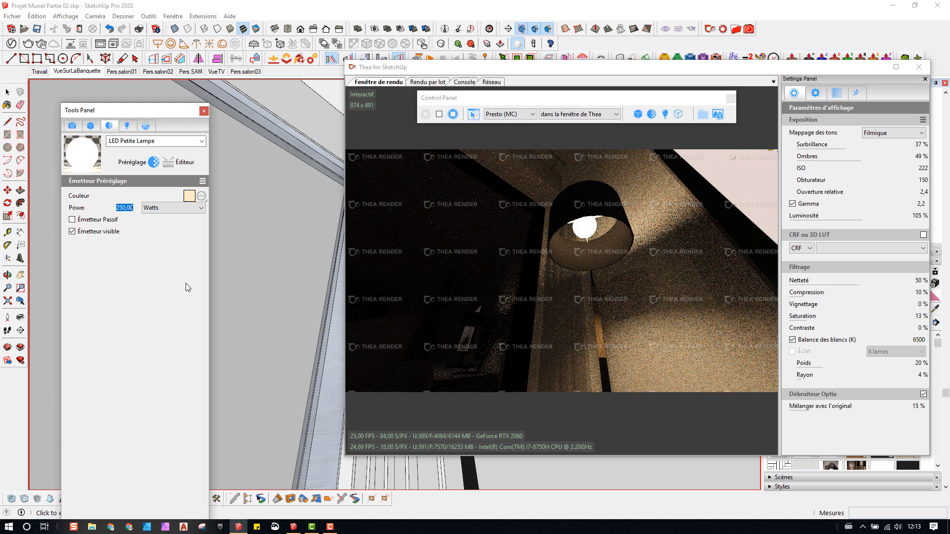
type("60")
key("Return")
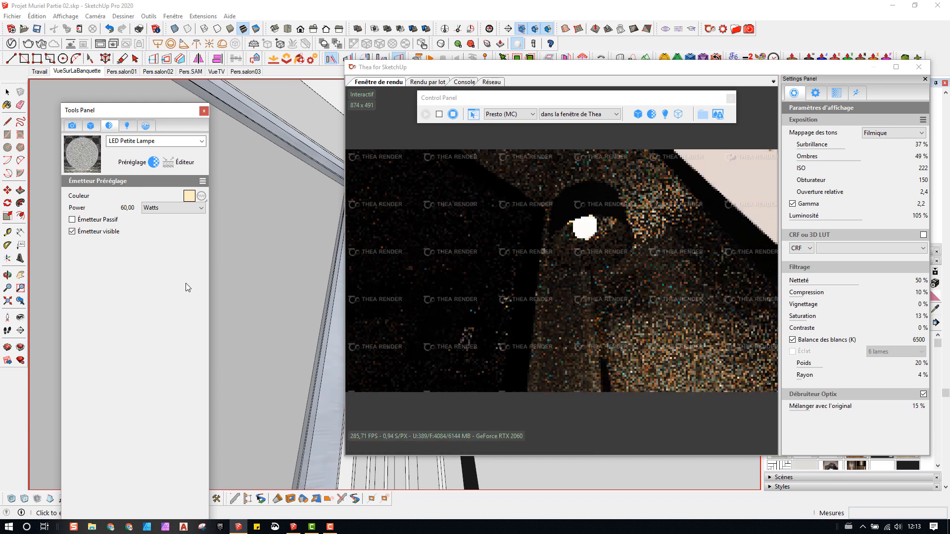
double_click(126, 208)
type("100")
key("Return")
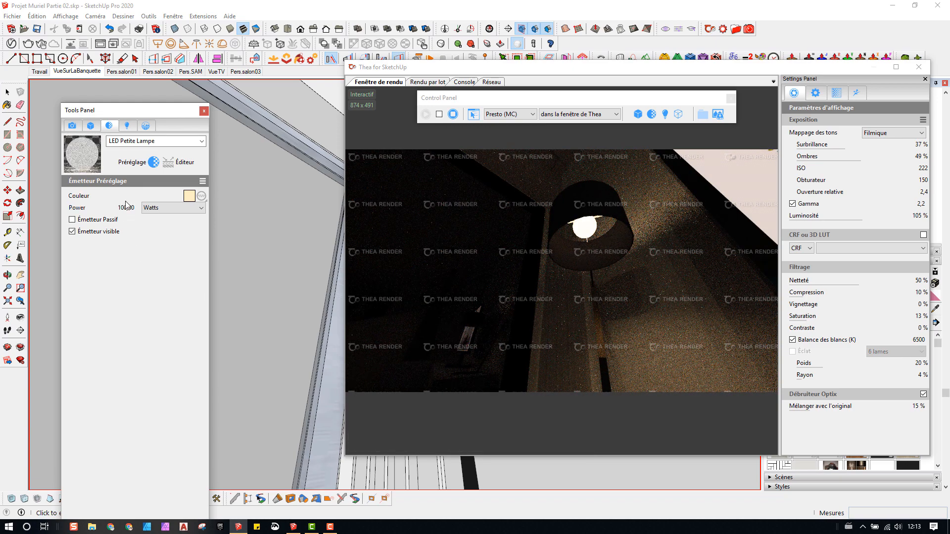
Step: Turn the camera to view the lamp and the TV unit together in the interactive render
left_click(21, 317)
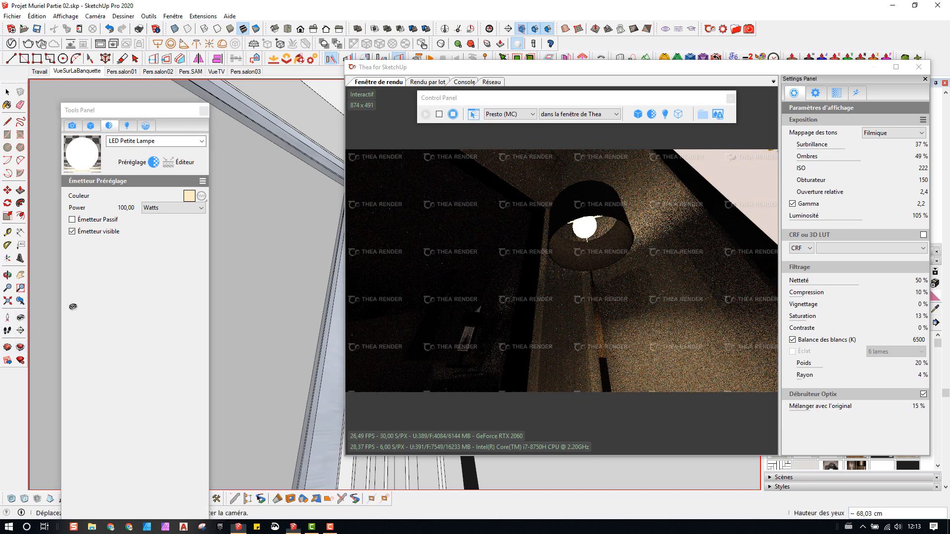
mouse_move(307, 268)
left_mouse_down()
mouse_move(299, 274)
mouse_move(323, 347)
mouse_move(308, 391)
mouse_move(297, 362)
mouse_move(272, 353)
left_mouse_up()
mouse_move(277, 299)
left_mouse_down()
mouse_move(301, 319)
mouse_move(252, 335)
mouse_move(285, 306)
left_mouse_up()
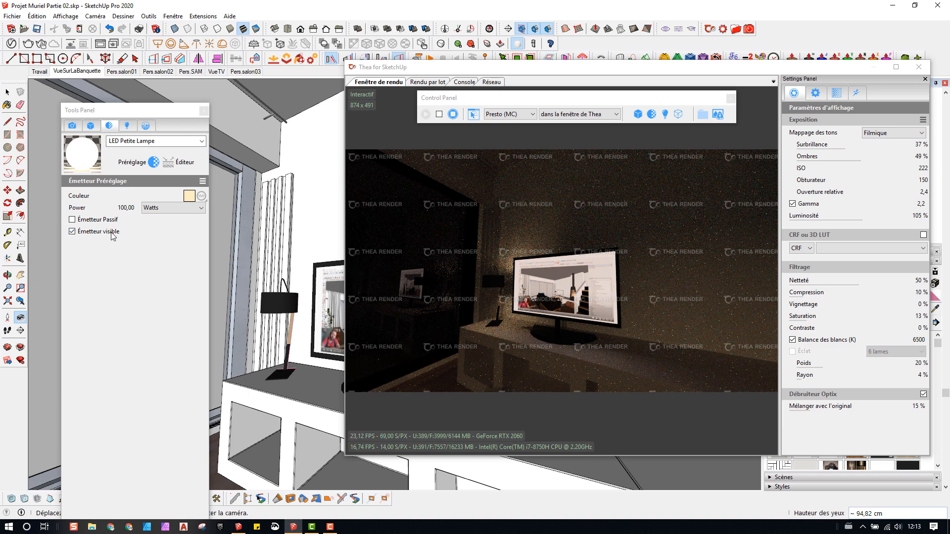
Step: Try turning off Émetteur visible and turning on Émetteur Passif for LED Petite Lampe while viewing the bulb from below, restoring both settings
middle_click_drag(280, 294, 266, 247)
scroll(278, 311, "up", 5)
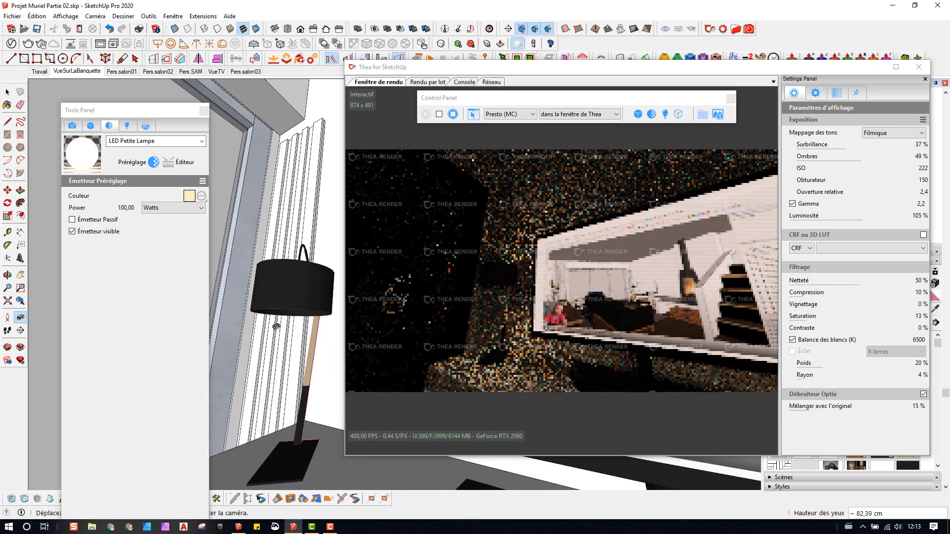
mouse_move(276, 326)
middle_mouse_down()
mouse_move(296, 288)
mouse_move(293, 257)
middle_mouse_up()
scroll(294, 260, "up", 4)
middle_click_drag(280, 289, 258, 241)
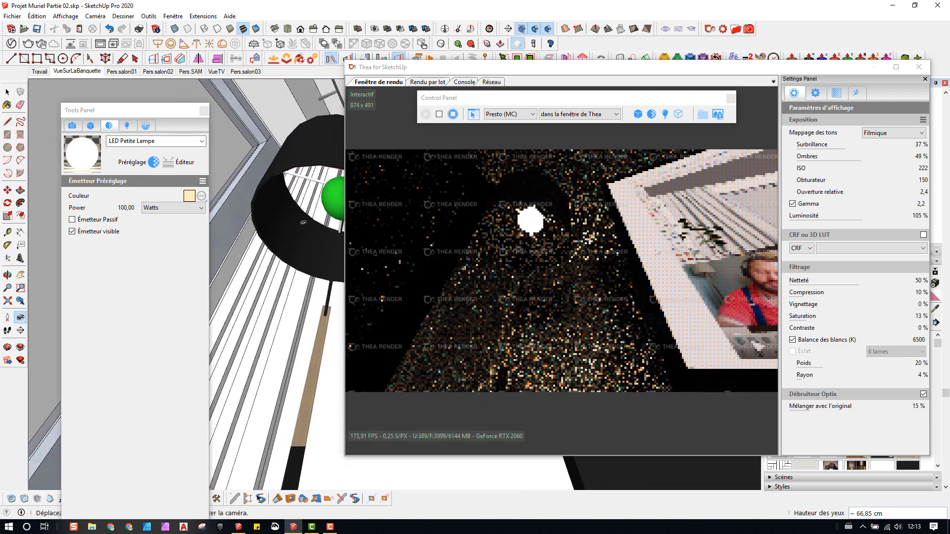
left_click(73, 231)
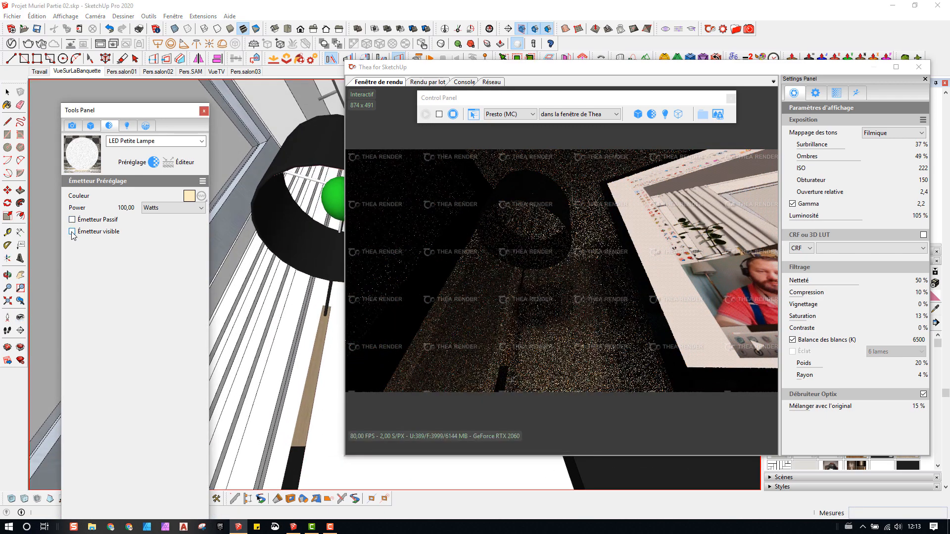
left_click(72, 232)
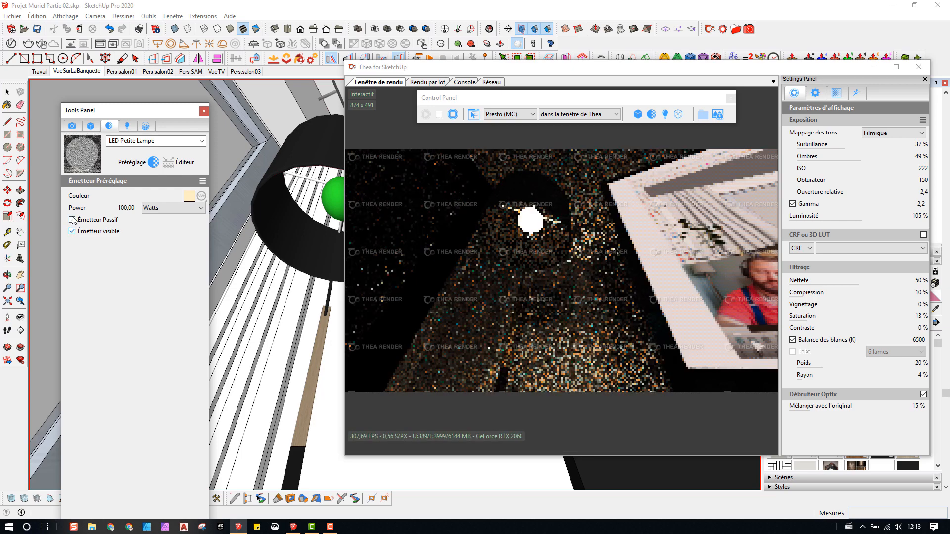
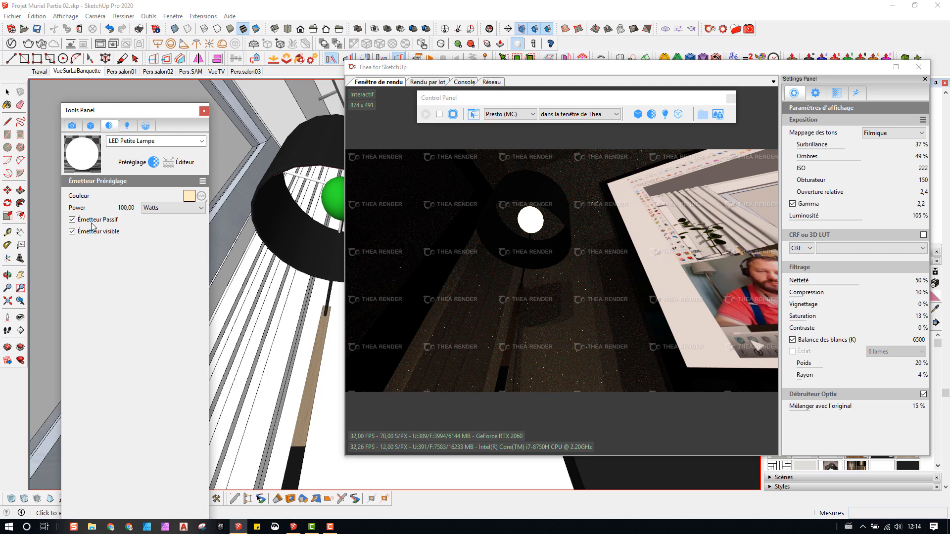
left_click(72, 219)
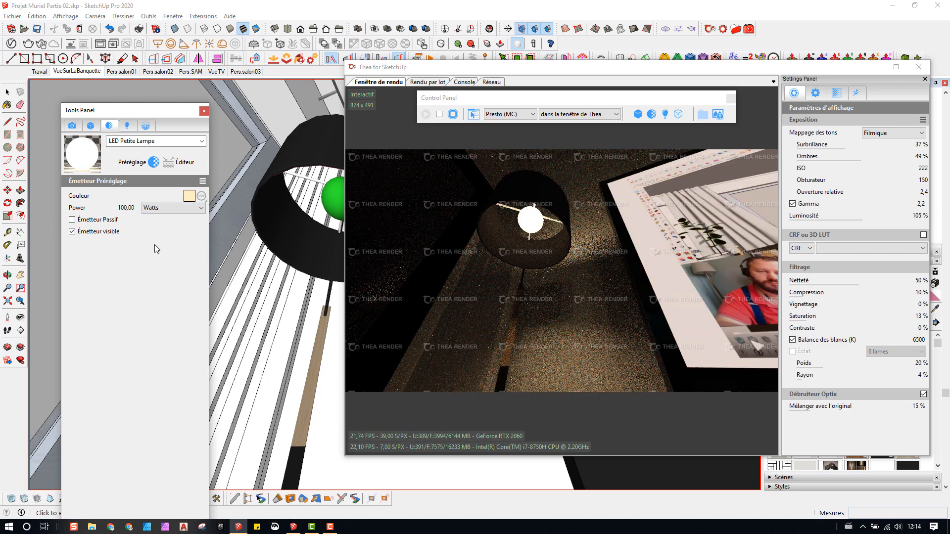
Step: Pick the lampshade's CURIOUS_LAMP_EMBORRACHADO material and open its editing settings in the SketchUp materials
mouse_move(298, 234)
middle_mouse_down()
mouse_move(277, 277)
mouse_move(299, 250)
middle_mouse_up()
scroll(274, 272, "down", 3)
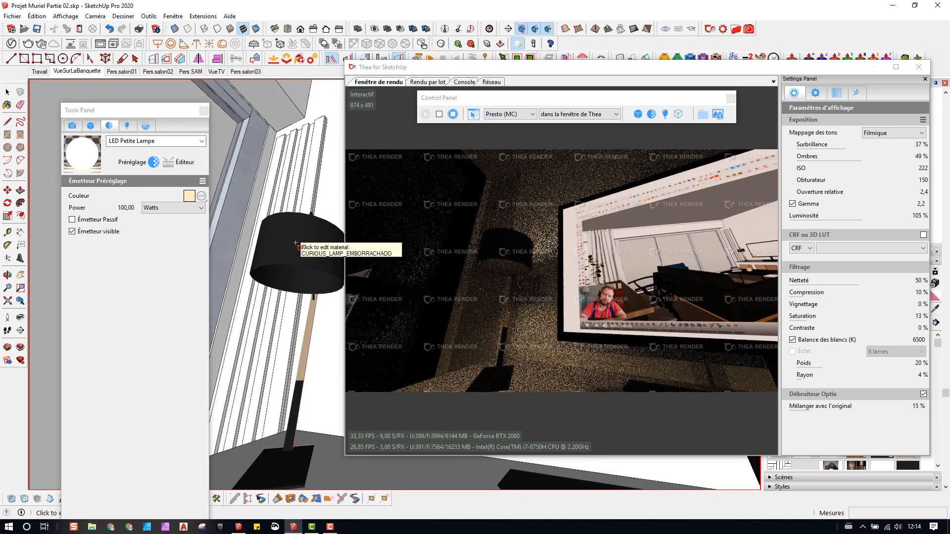
left_click(296, 244)
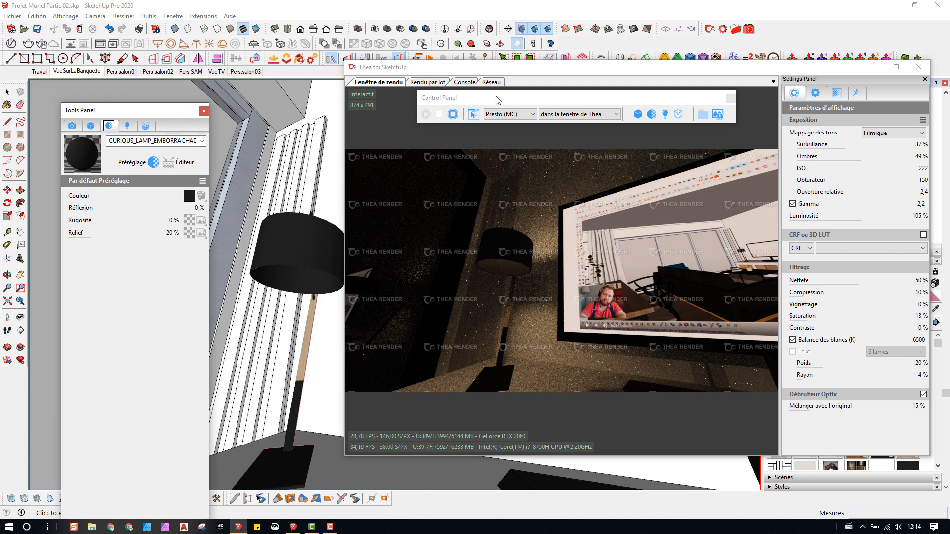
mouse_move(507, 73)
left_mouse_down()
mouse_move(380, 36)
mouse_move(544, 34)
mouse_move(511, 12)
left_mouse_up()
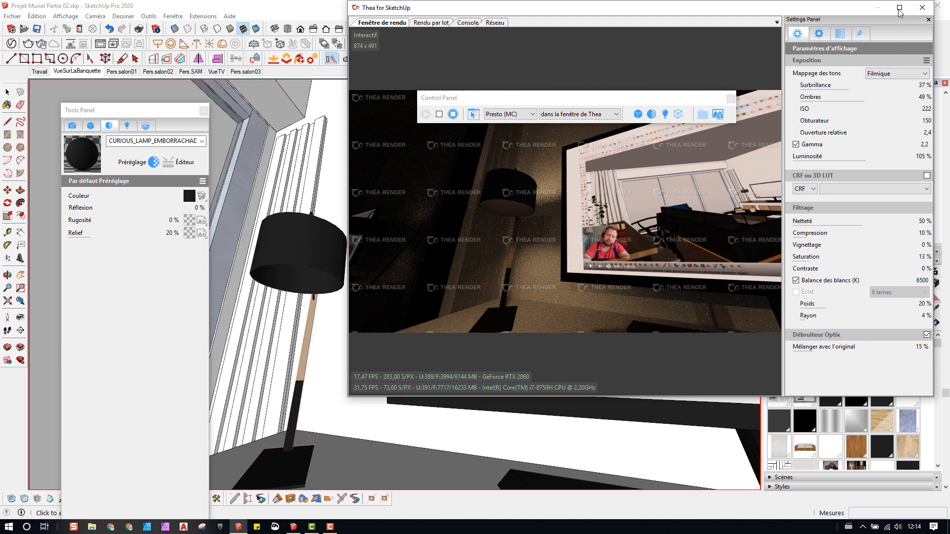
mouse_move(854, 10)
left_mouse_down()
mouse_move(625, 200)
mouse_move(643, 323)
left_mouse_up()
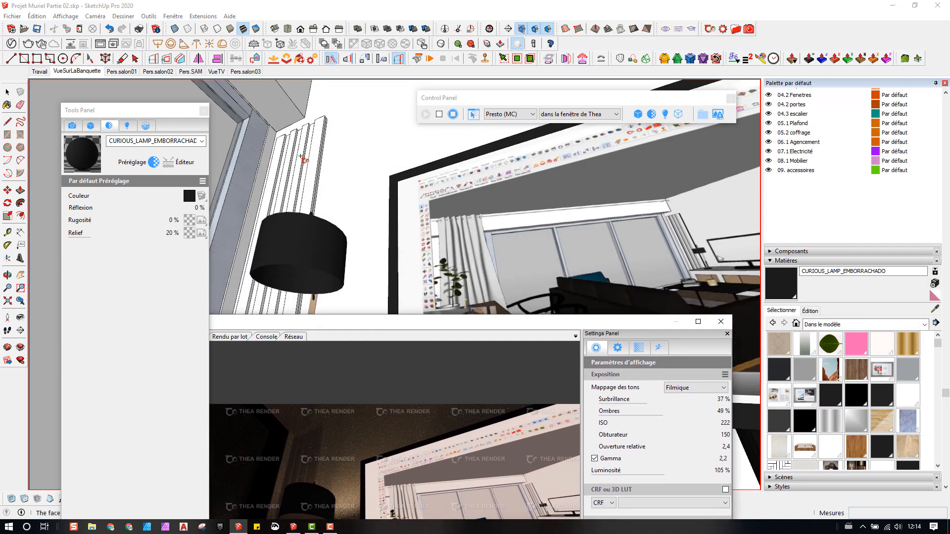
left_click(7, 105)
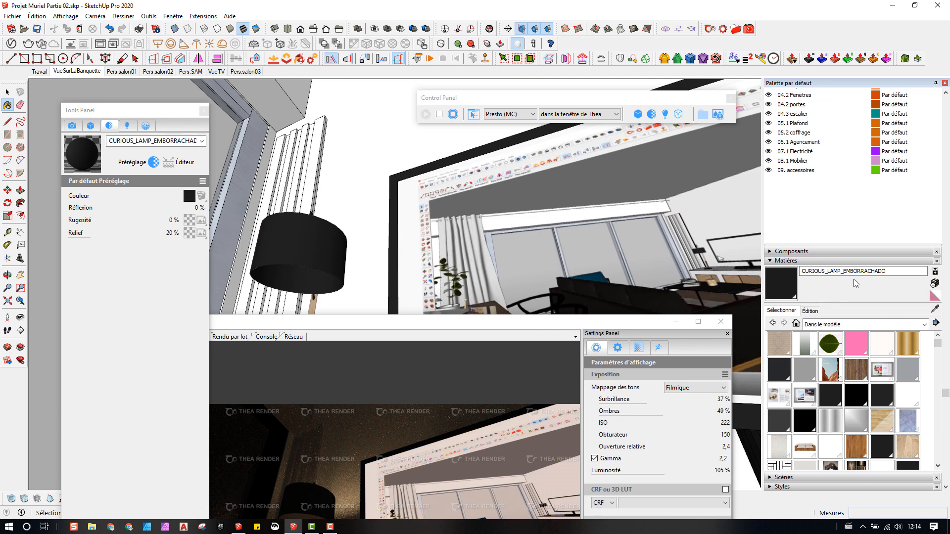
left_click(810, 311)
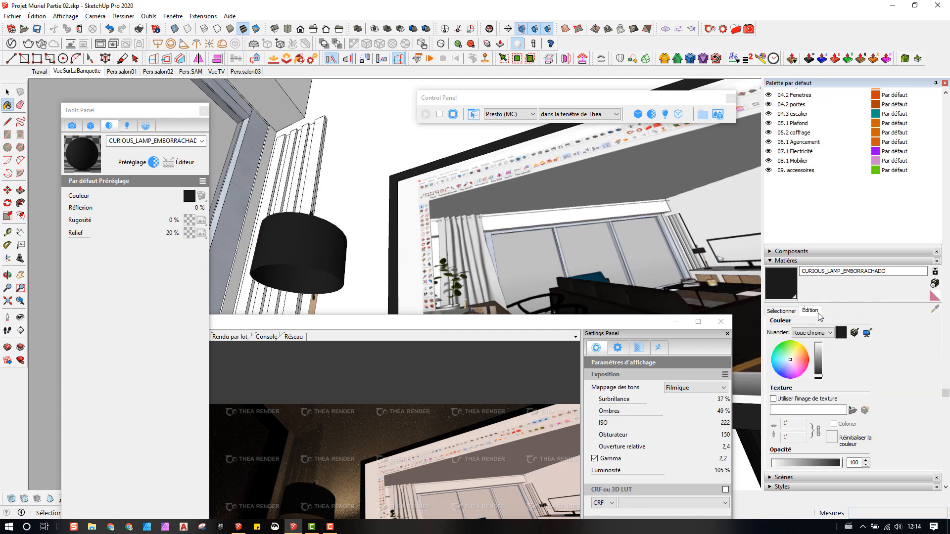
Step: Try slightly transparent opacities such as 87 and 99 on the lampshade material, and restore its opacity to 100
left_click(820, 463)
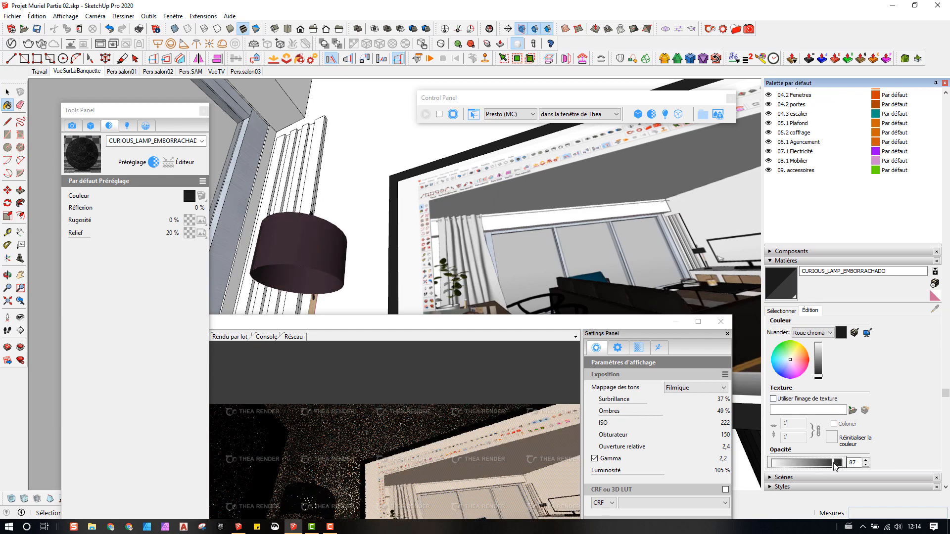
left_click_drag(834, 463, 837, 463)
left_click(867, 466)
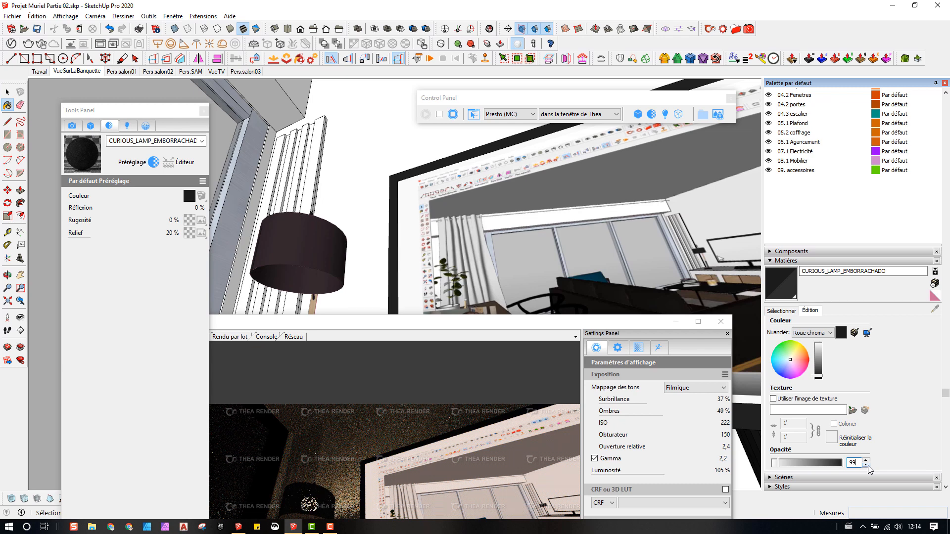
type("99")
key("Return")
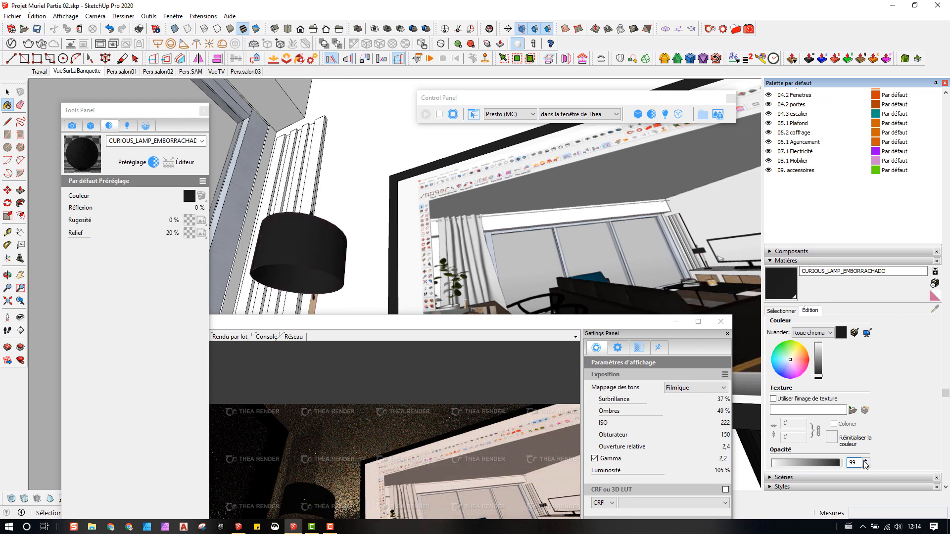
left_click(866, 464)
left_click(866, 466)
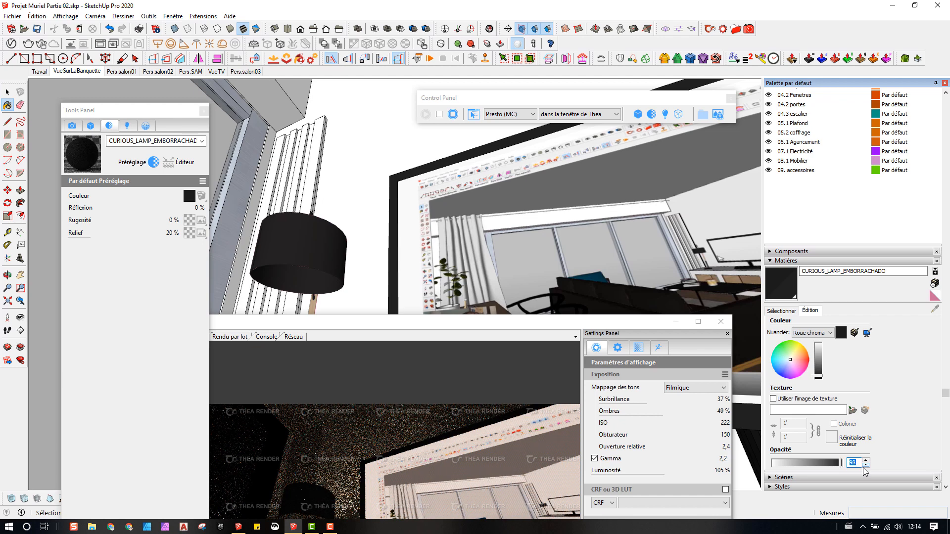
left_click(866, 466)
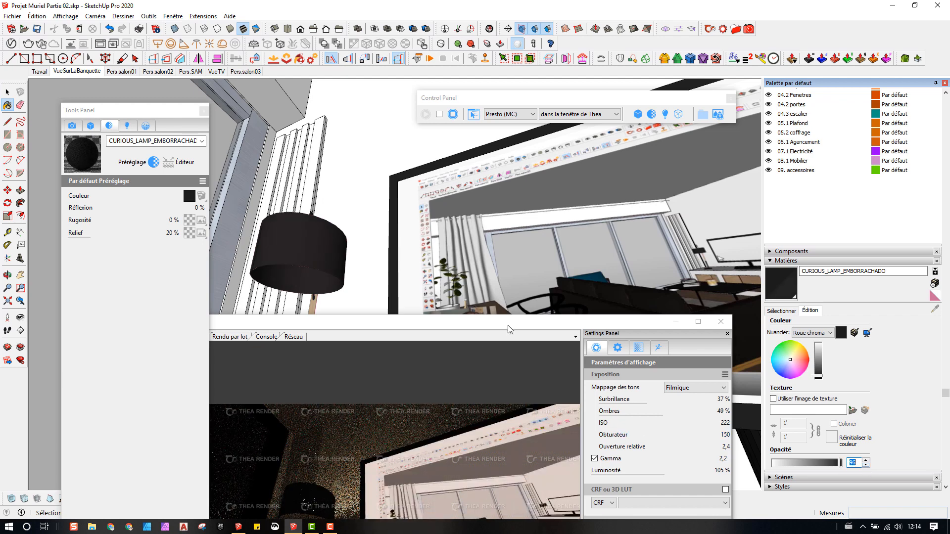
left_click(678, 114)
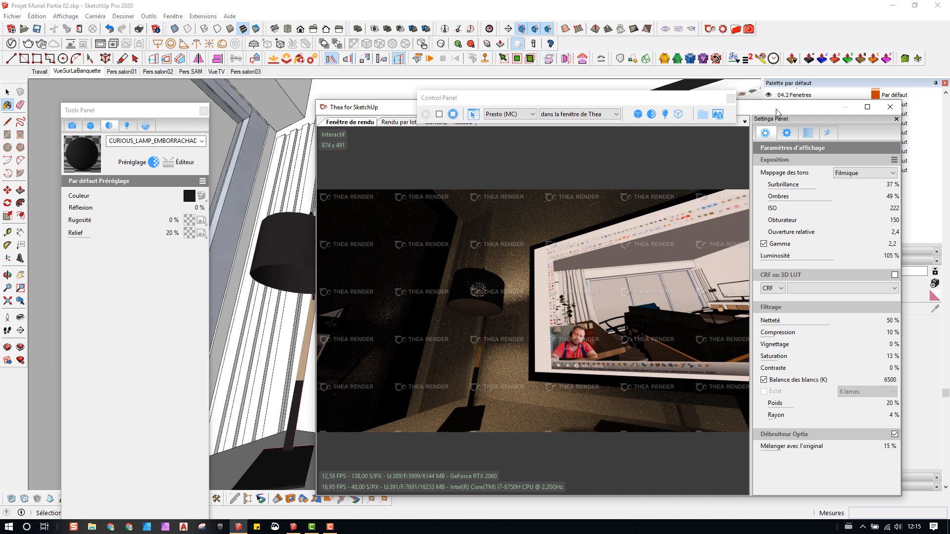
left_click_drag(775, 110, 588, 157)
left_click_drag(833, 468, 844, 465)
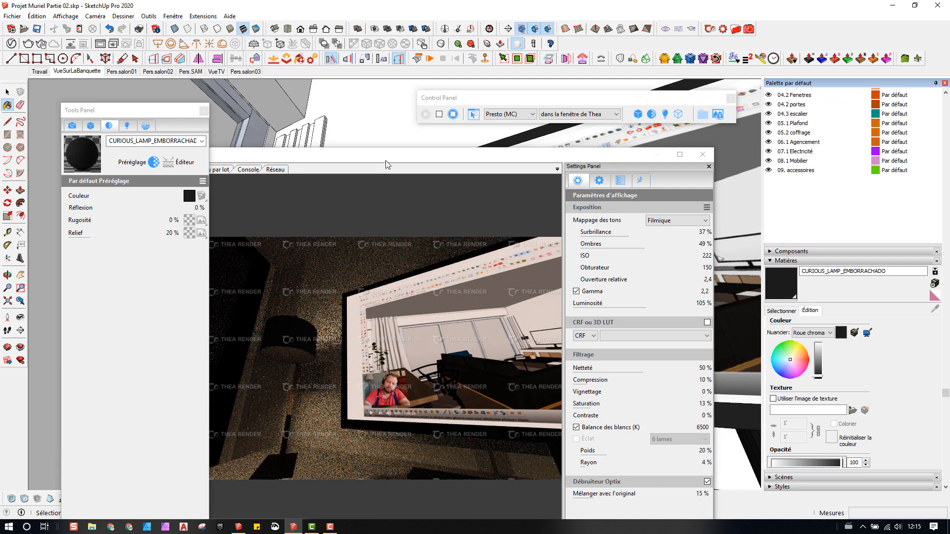
Step: Examine the lamp's shade, bulb, stem and base from several angles in the interactive render
mouse_move(385, 158)
left_mouse_down()
mouse_move(541, 144)
mouse_move(647, 76)
left_mouse_up()
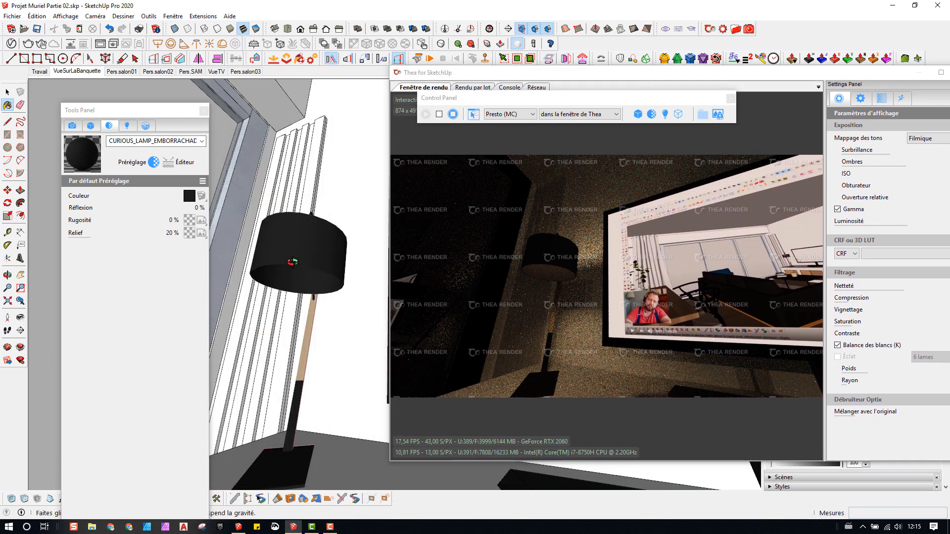
scroll(301, 297, "up", 2)
mouse_move(294, 311)
left_mouse_down()
mouse_move(290, 354)
mouse_move(336, 284)
left_mouse_up()
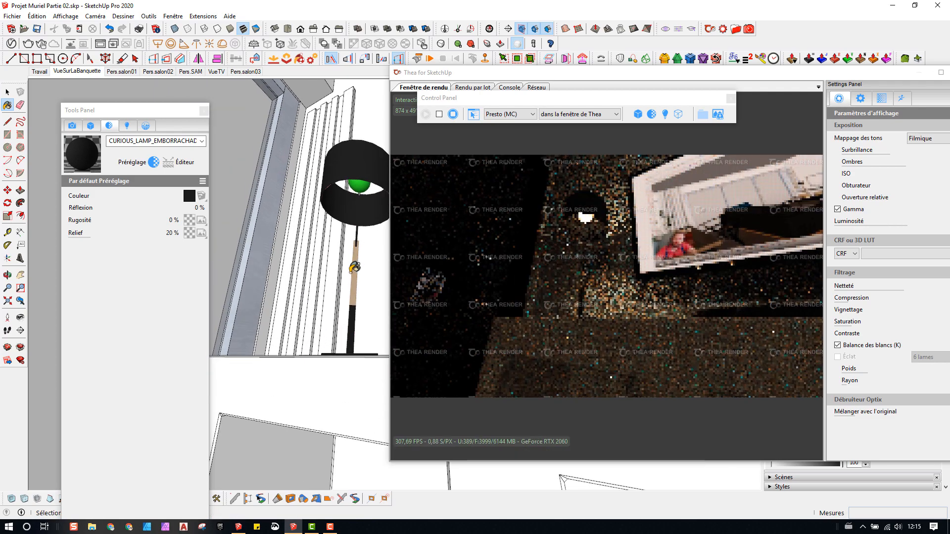
middle_click_drag(355, 268, 360, 329)
scroll(355, 339, "up", 3)
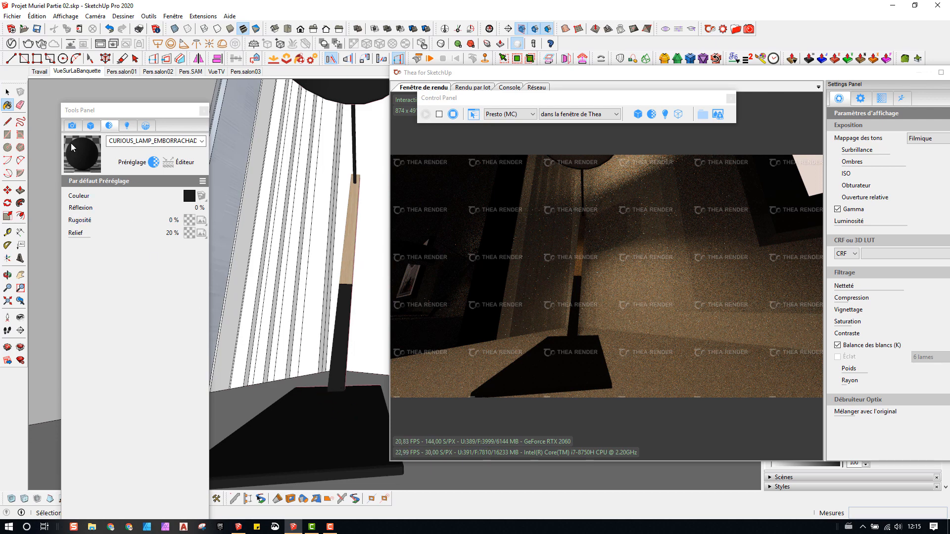
mouse_move(325, 238)
middle_mouse_down()
mouse_move(307, 328)
mouse_move(313, 350)
middle_mouse_up()
Step: Stop the interactive render and close the Thea render window
key("space")
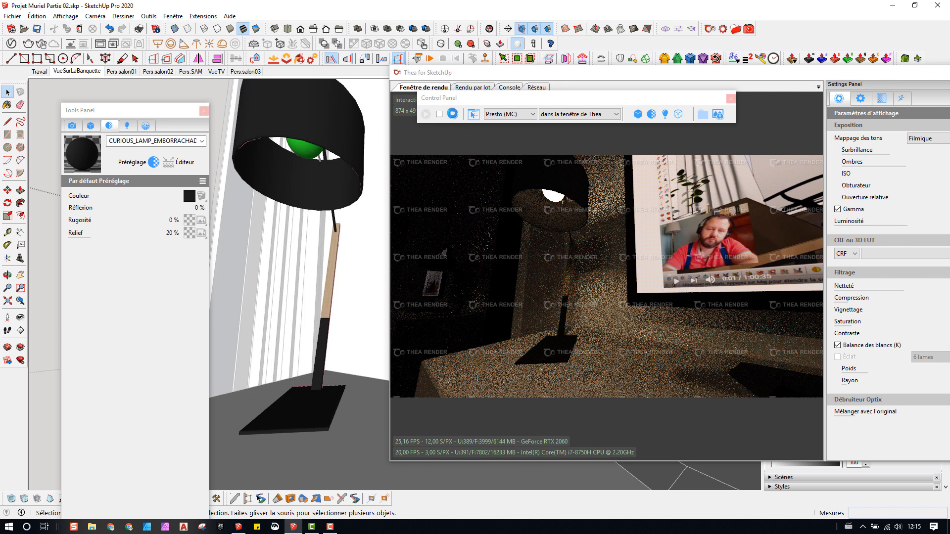
left_click(453, 114)
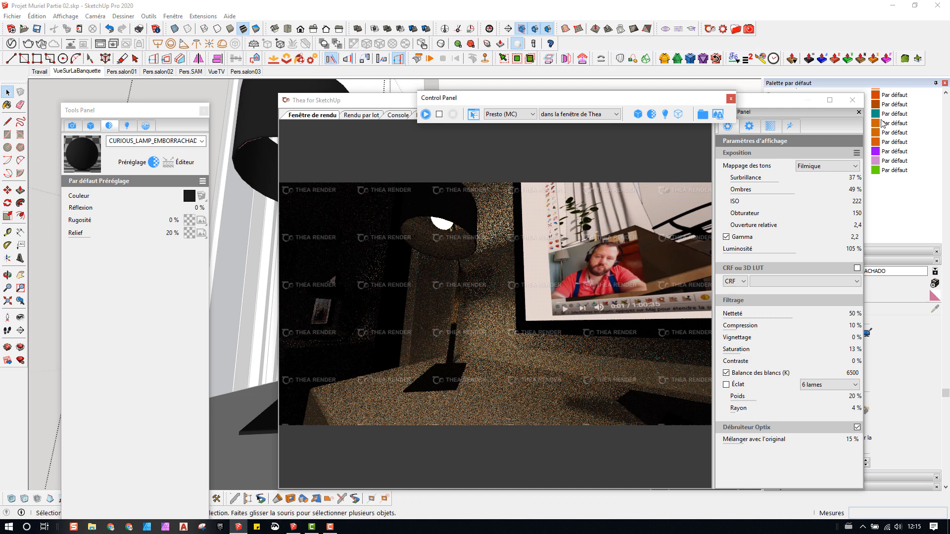
left_click(852, 99)
Step: Check the lamp's component groups one by one, and open the base group with all its geometry selected
key("b")
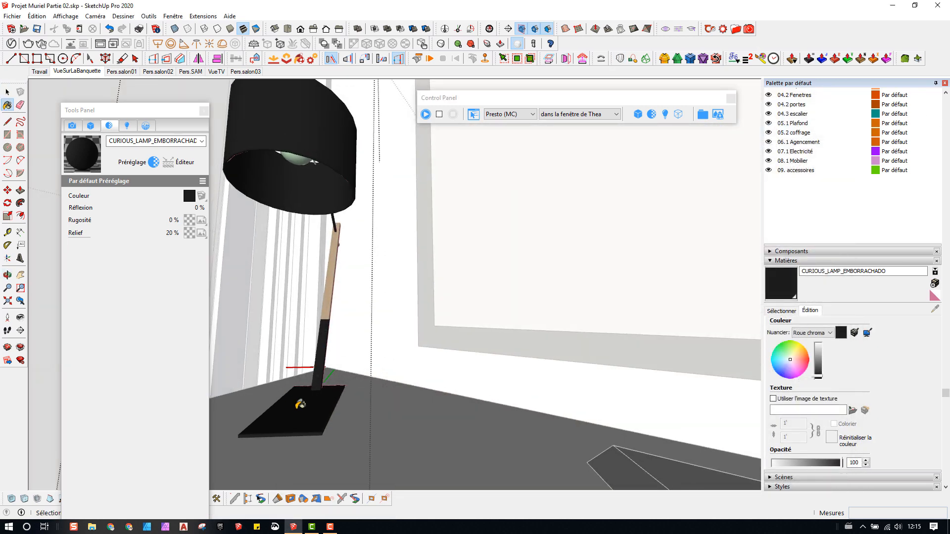
middle_click_drag(302, 407, 355, 392)
key("space")
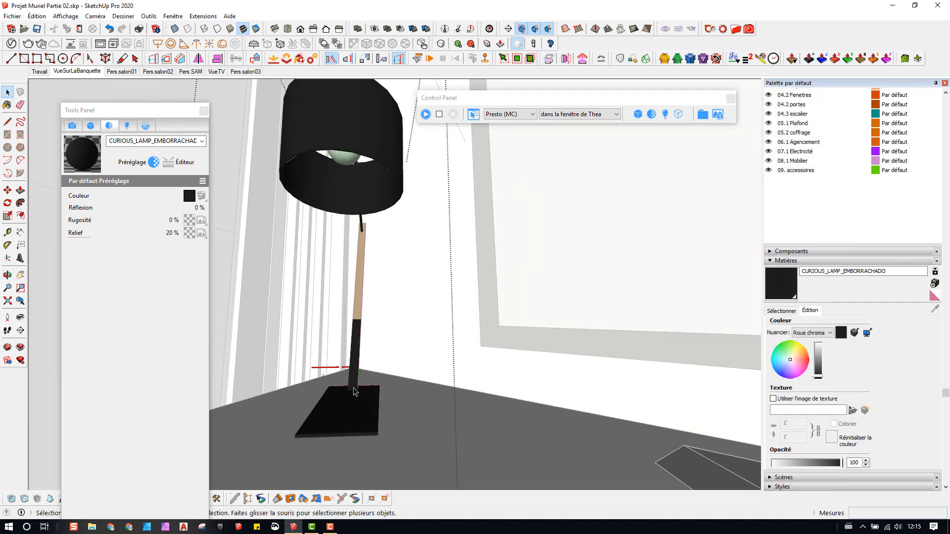
scroll(784, 188, "up", 10)
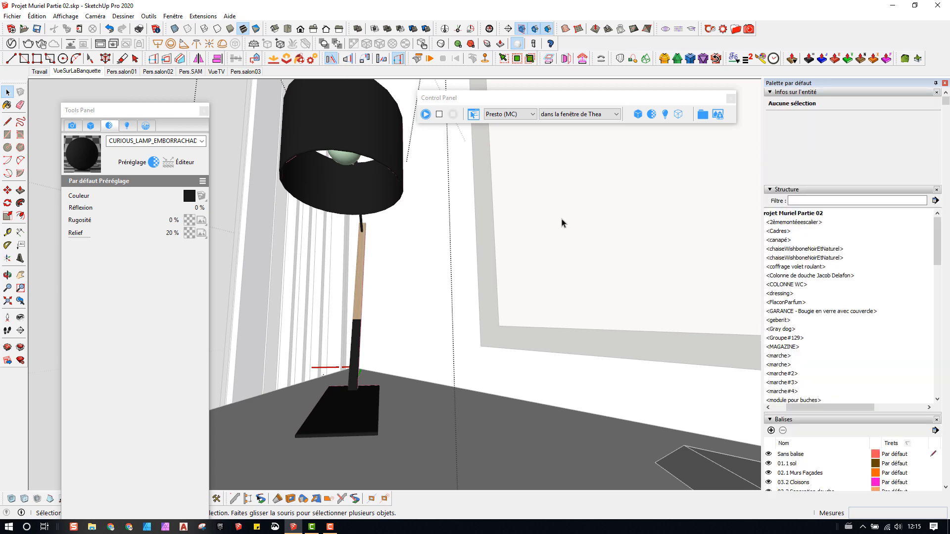
left_click(340, 419)
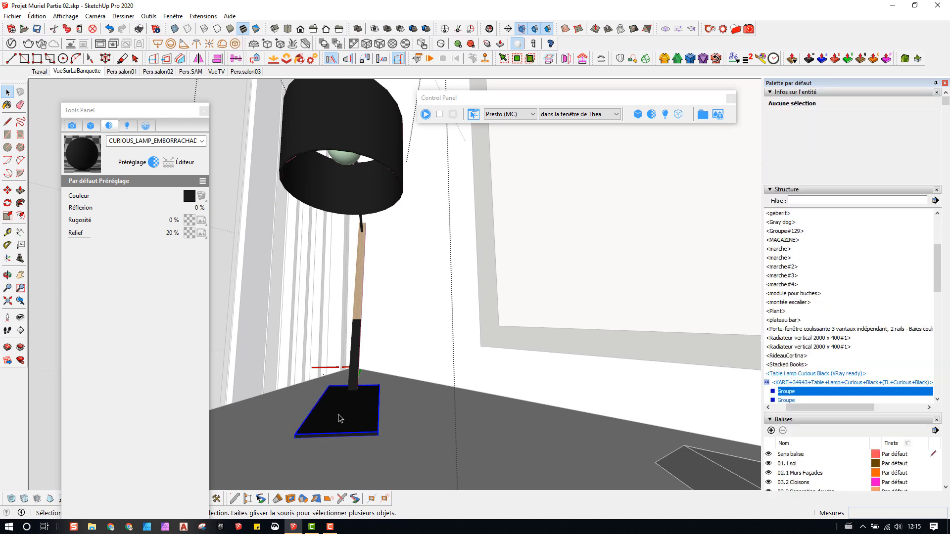
left_click(352, 365)
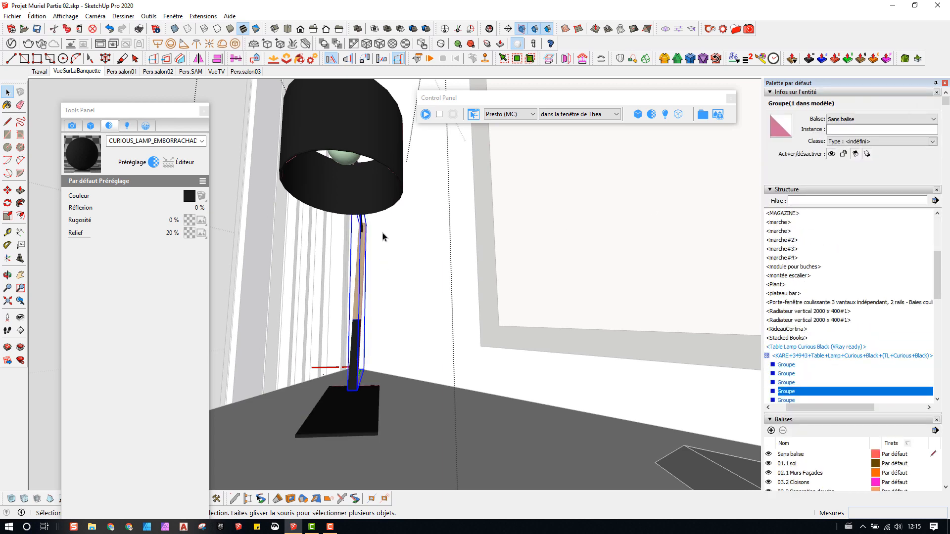
left_click(360, 223)
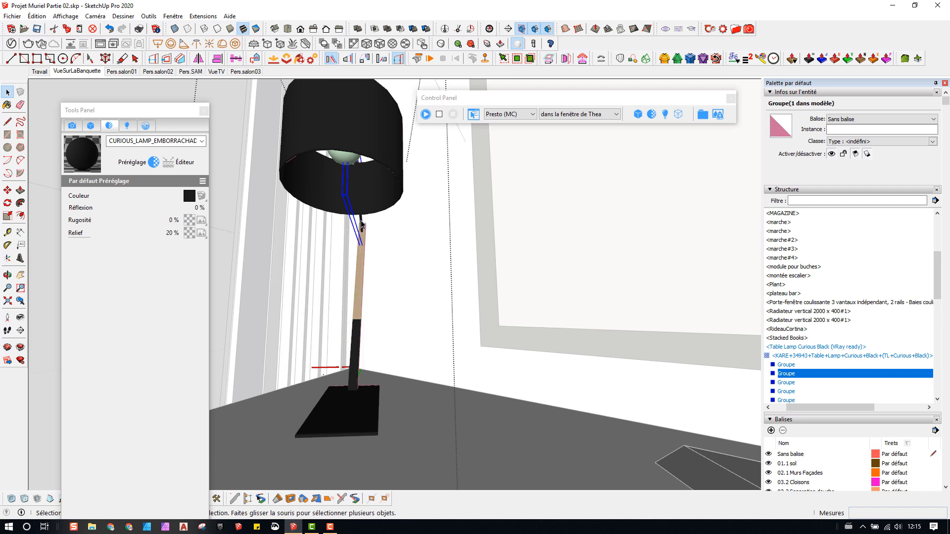
left_click(379, 204)
left_click(355, 418)
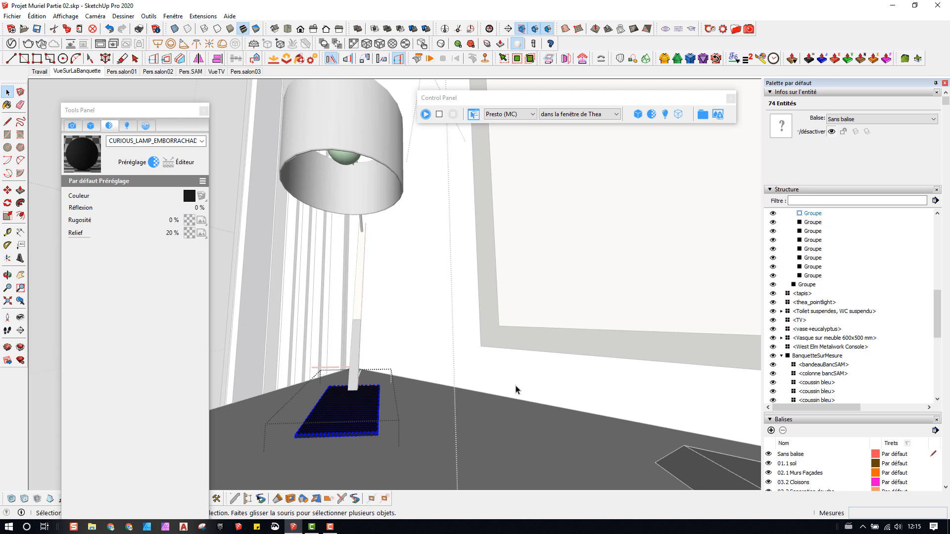
Step: Rename the CURIOUS_LAMP_EMBORRACHADO material as ABJ Petite Lampe
key("b")
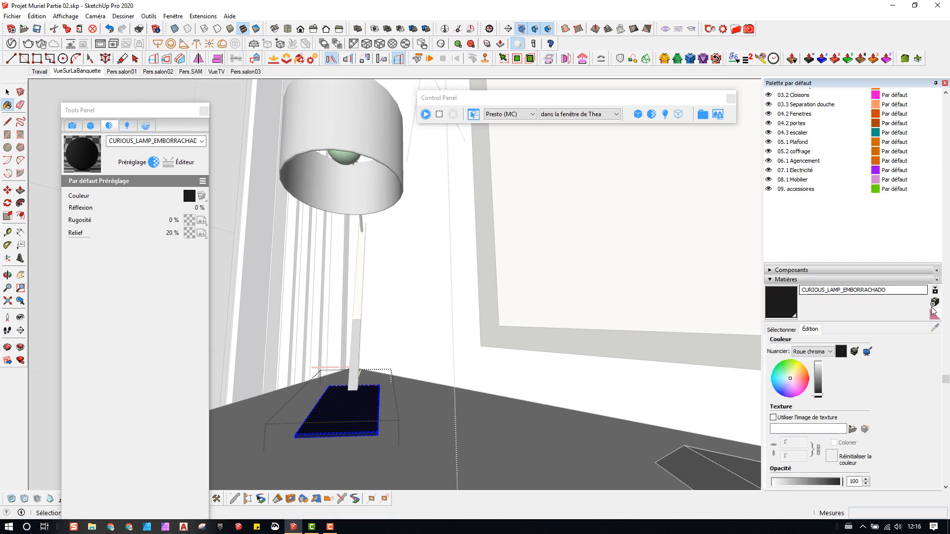
left_click_drag(894, 290, 775, 283)
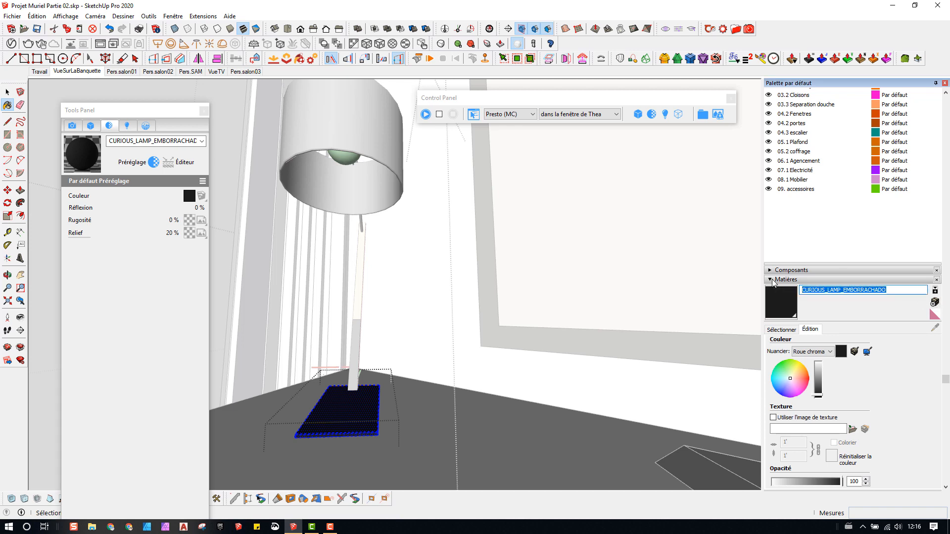
type("Tissus PetiteLampe")
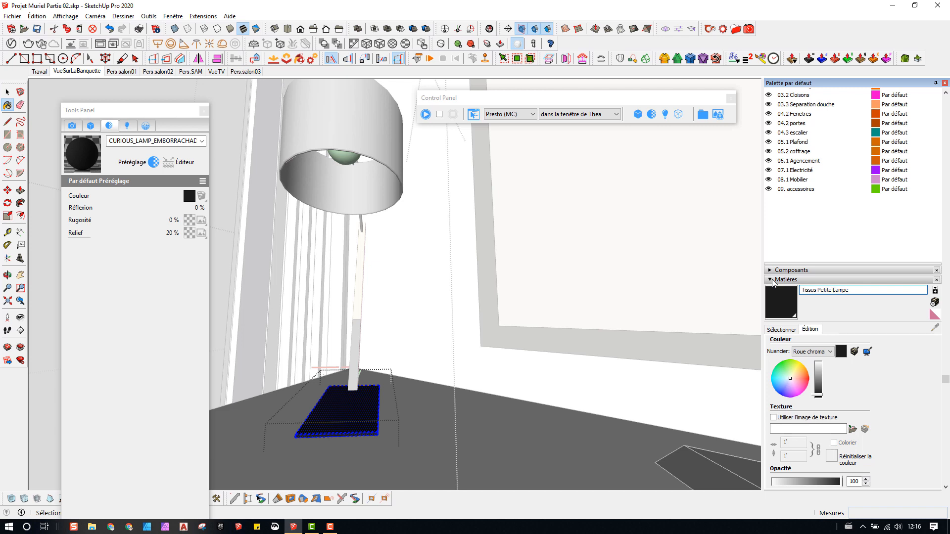
key("BackSpace")
key("BackSpace")
key("BackSpace")
key("BackSpace")
key("BackSpace")
key("BackSpace")
key("BackSpace")
type("ABK3")
Step: Create a plain grey material named PIED Petite Lampe, slightly lighter than ABJ Petite Lampe
left_click(935, 302)
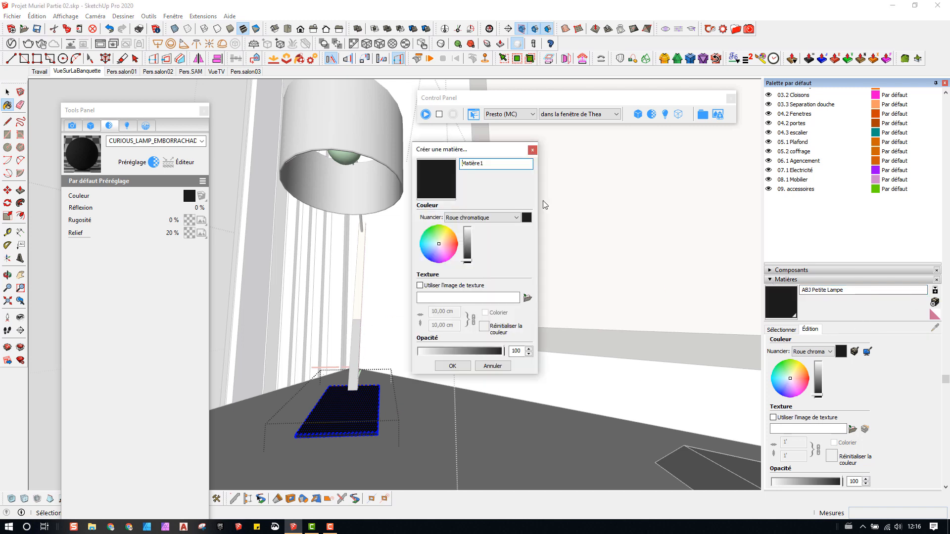
double_click(488, 164)
type("Me")
left_click_drag(466, 248, 468, 242)
left_click(452, 366)
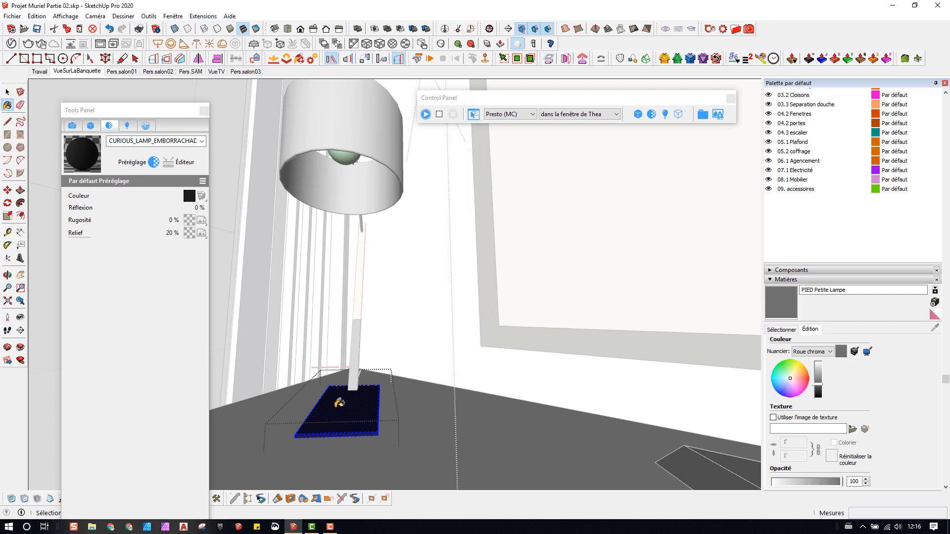
Step: Paint the lamp's base and the lower part of its stem with the PIED Petite Lampe material
left_click(354, 420)
scroll(307, 428, "up", 3)
middle_click_drag(308, 426, 304, 441)
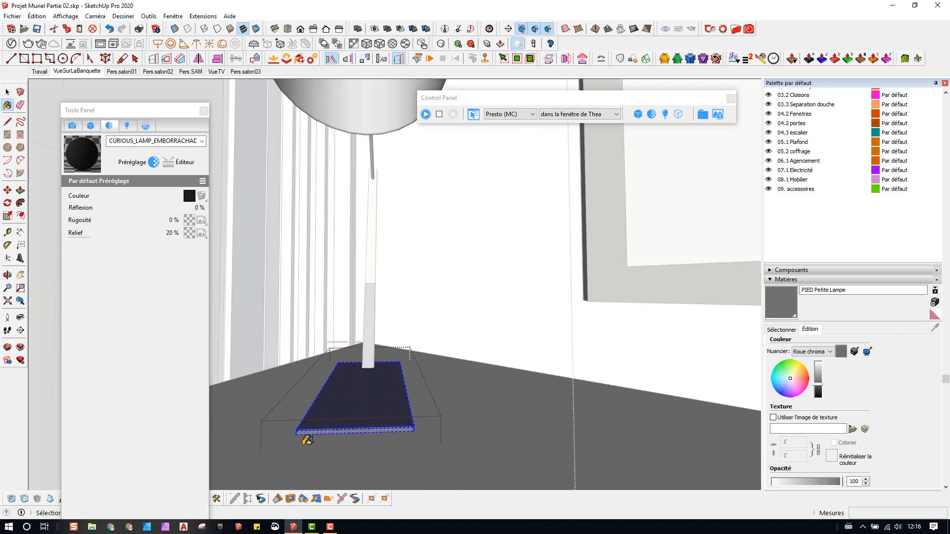
key("space")
key("Escape")
double_click(376, 354)
key("b")
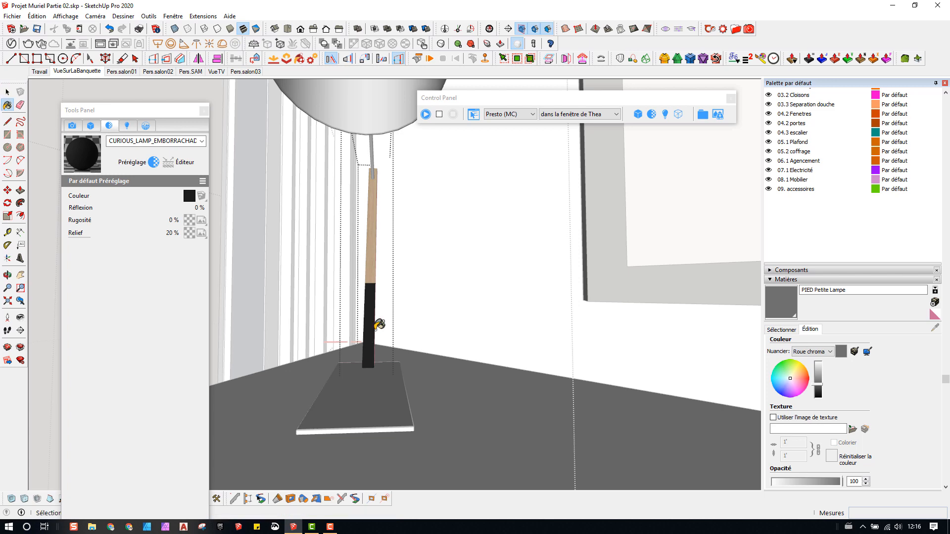
left_click(376, 324)
scroll(376, 325, "up", 3)
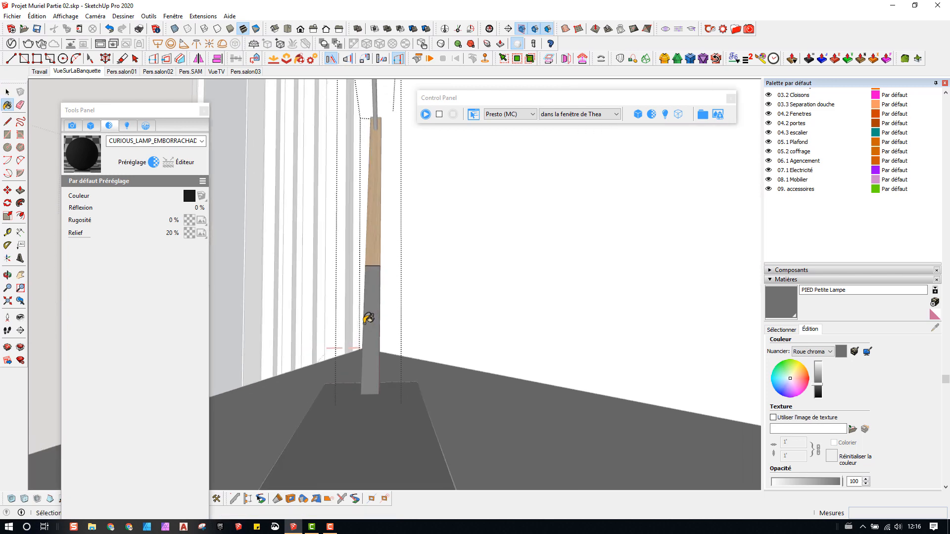
Step: Paint the thin straight rod at the top of the wooden stem with PIED Petite Lampe
mouse_move(376, 324)
middle_mouse_down()
mouse_move(576, 345)
mouse_move(497, 299)
middle_mouse_up()
key("space")
key("Escape")
key("Escape")
mouse_move(447, 235)
middle_mouse_down()
mouse_move(407, 280)
mouse_move(393, 351)
middle_mouse_up()
double_click(418, 218)
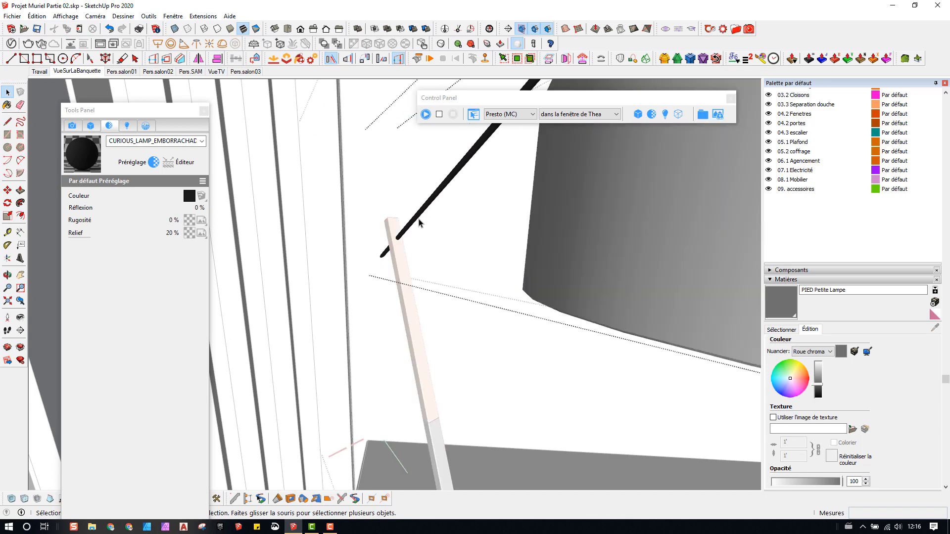
left_click(418, 218)
key("b")
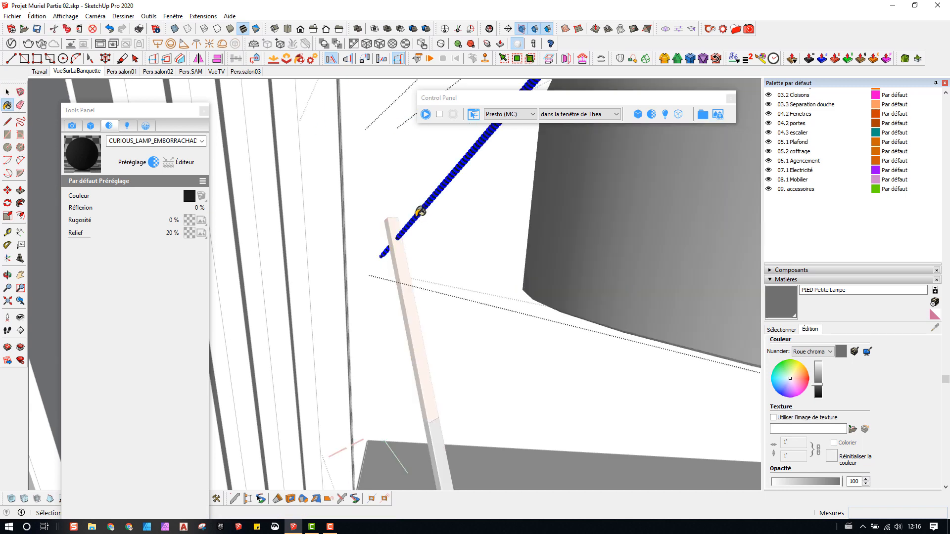
left_click(420, 212)
Step: Paint the curved arm above the bulb with the PIED Petite Lampe material
scroll(421, 211, "up", 2)
scroll(421, 212, "down", 2)
key("space")
key("Escape")
middle_click_drag(429, 229, 426, 278)
mouse_move(426, 278)
middle_mouse_down("shift")
mouse_move(421, 331)
mouse_move(372, 374)
middle_mouse_up("shift")
triple_click(557, 231)
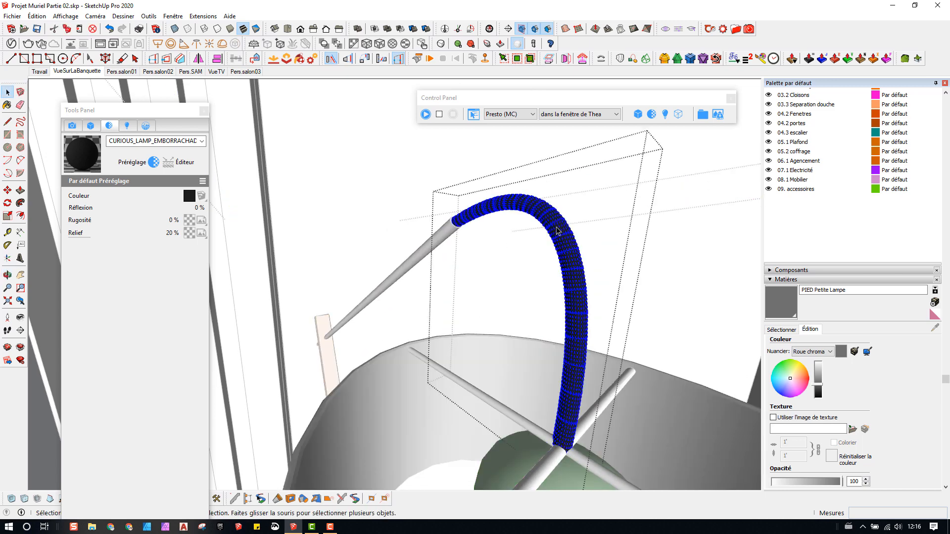
key("b")
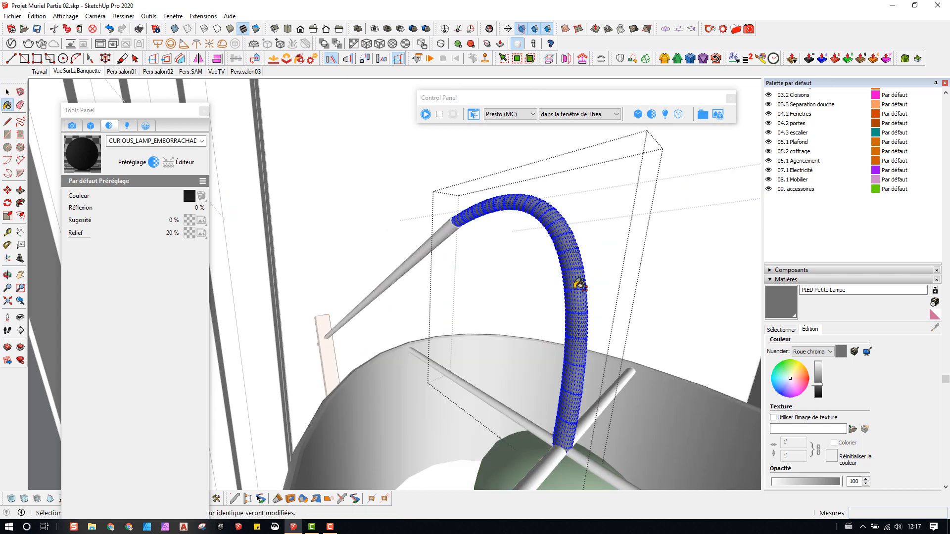
left_click(579, 286)
Step: Paint both crossbars that hold the lampshade with the PIED Petite Lampe material
middle_click_drag(608, 413, 554, 386)
triple_click(506, 418)
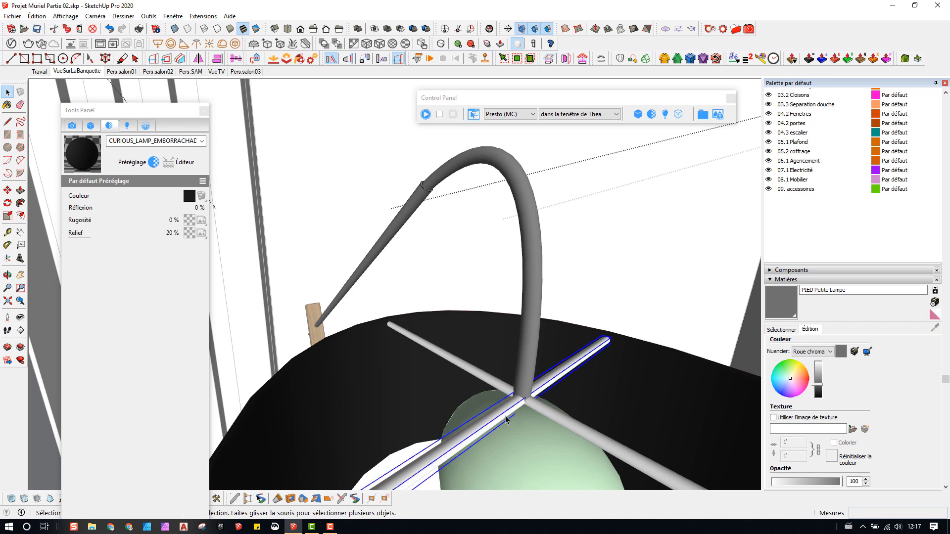
key("b")
left_click(512, 410)
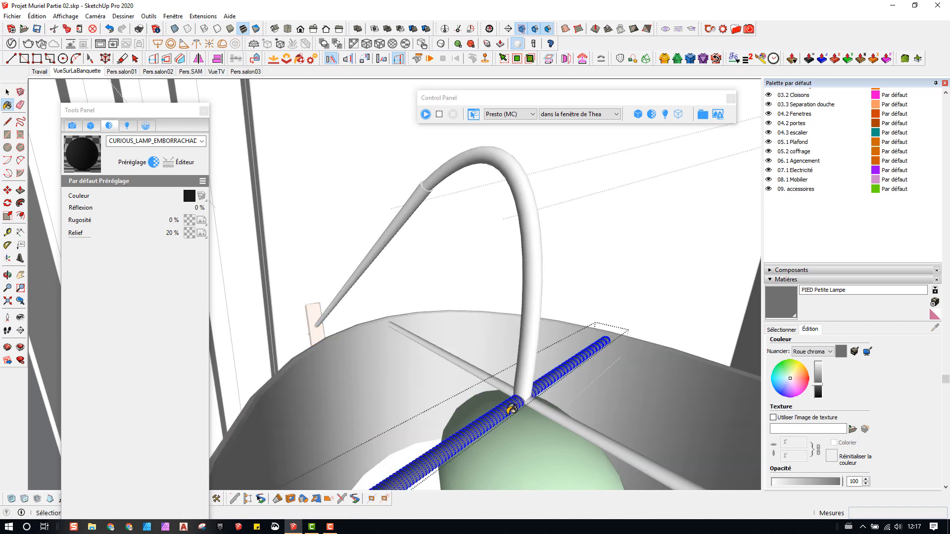
key("space")
left_click(557, 422)
triple_click(558, 424)
key("b")
left_click(559, 423)
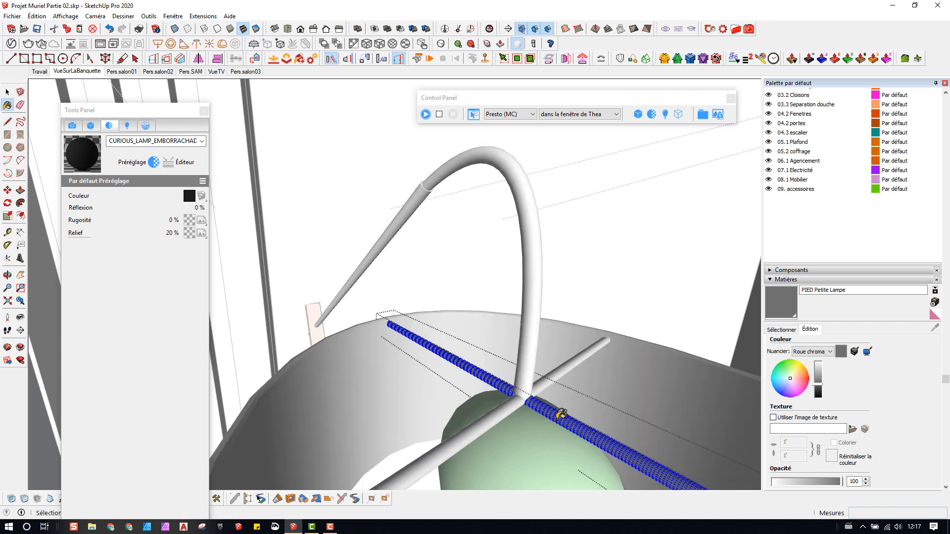
Step: Sample the wood material of the upper stem and rename it as PIED 02 Petite Lampe
key("space")
left_click(559, 381)
scroll(425, 327, "down", 2)
mouse_move(436, 386)
middle_mouse_down("shift")
mouse_move(415, 321)
mouse_move(521, 331)
middle_mouse_up("shift")
scroll(393, 396, "up", 1)
key("b")
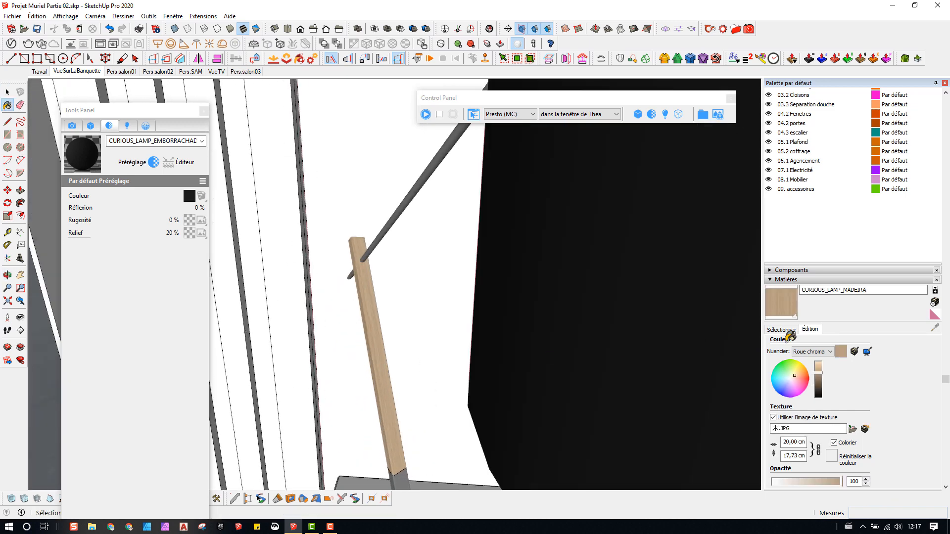
left_click(871, 290)
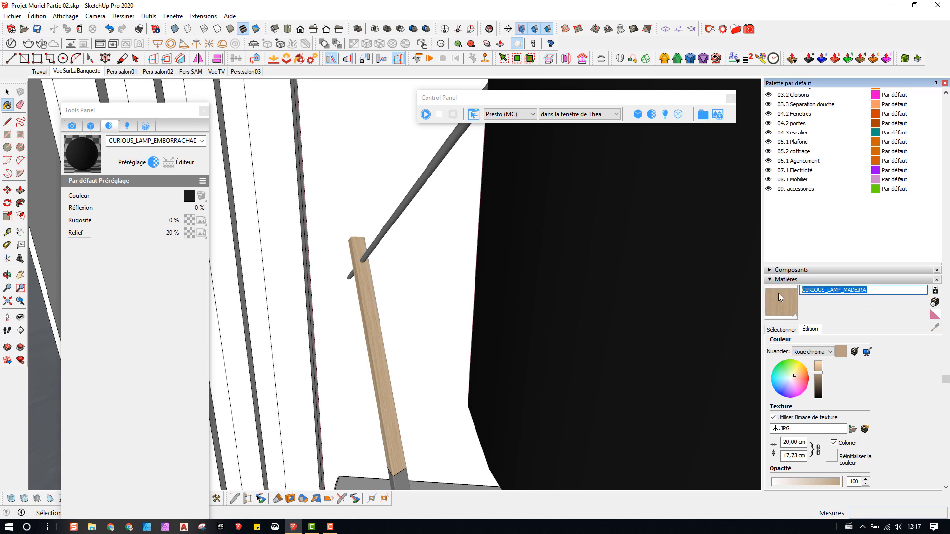
type("pied")
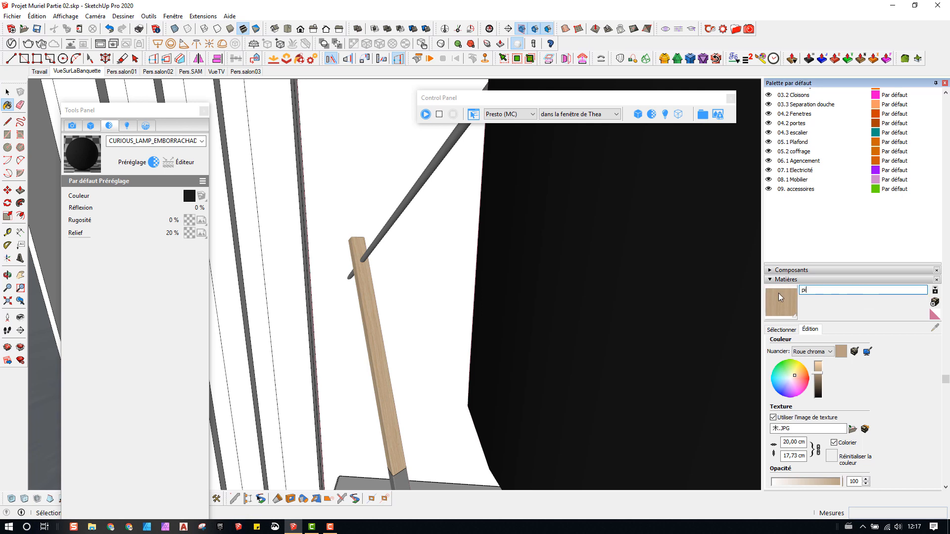
key("BackSpace")
key("BackSpace")
key("BackSpace")
key("BackSpace")
key("BackSpace")
type("PIED 02 Petite Lampe")
key("Return")
Step: Frame the whole lamp, open the Thea render window and start an interactive render
middle_click_drag(435, 379, 379, 331)
scroll(350, 288, "down", 4)
key("space")
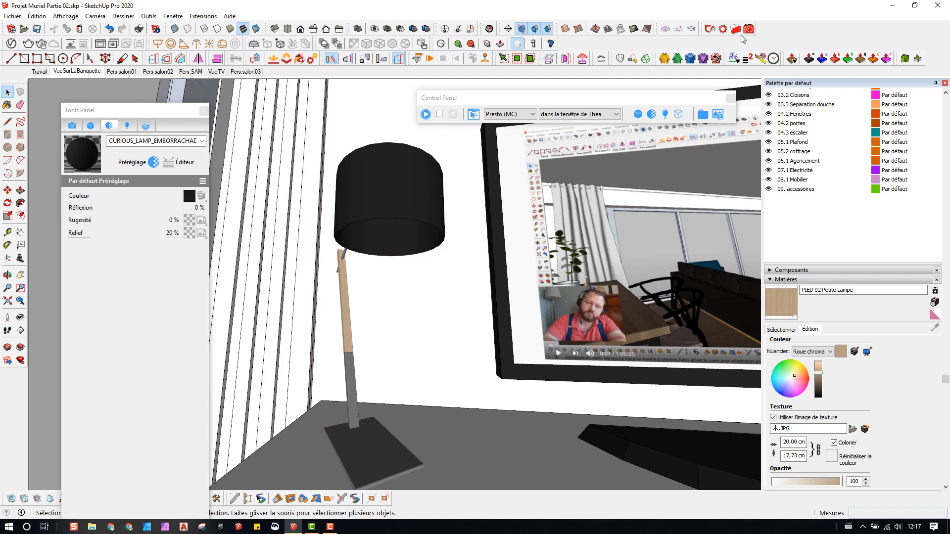
left_click(718, 114)
left_click(426, 114)
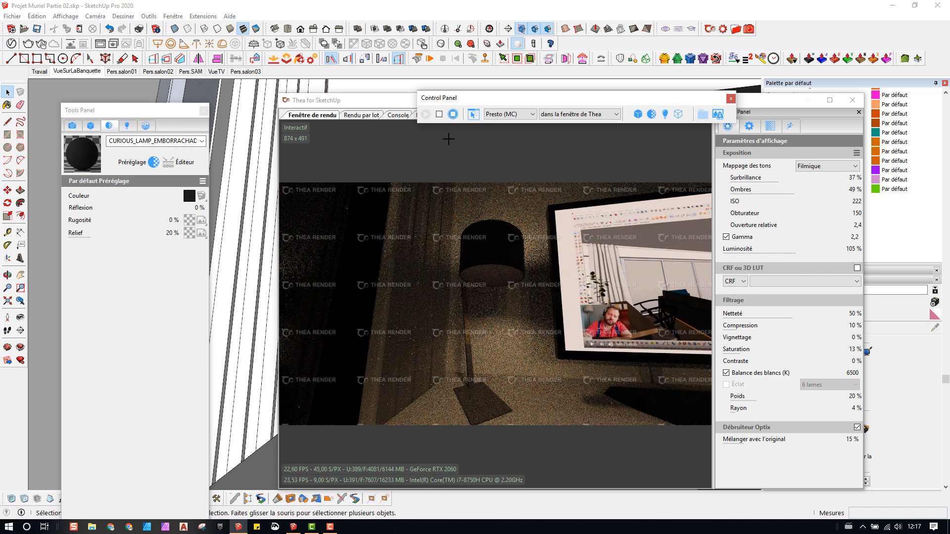
Step: Set PIED Petite Lampe to a plain dark grey colour, RGB 39, 39, 39, with the Laqué preset
left_click(472, 365)
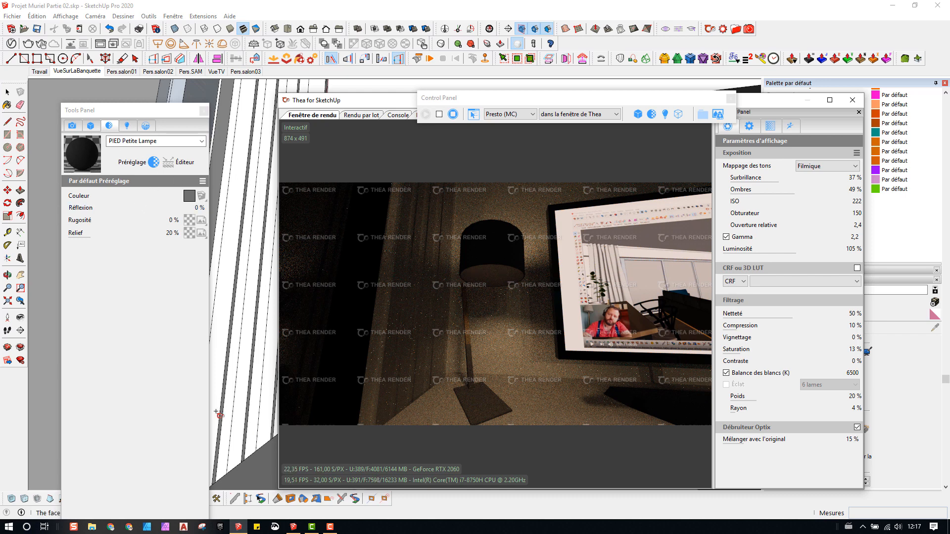
left_click(201, 196)
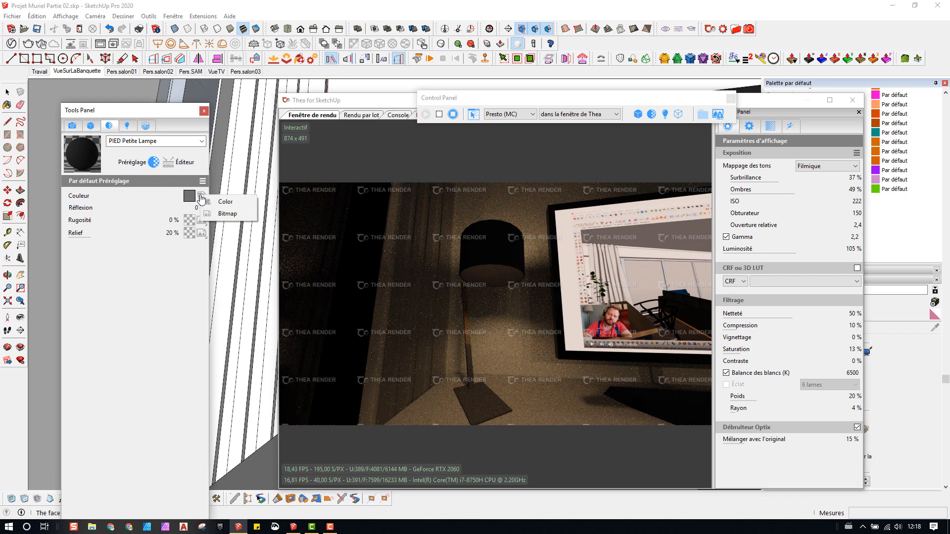
left_click(220, 201)
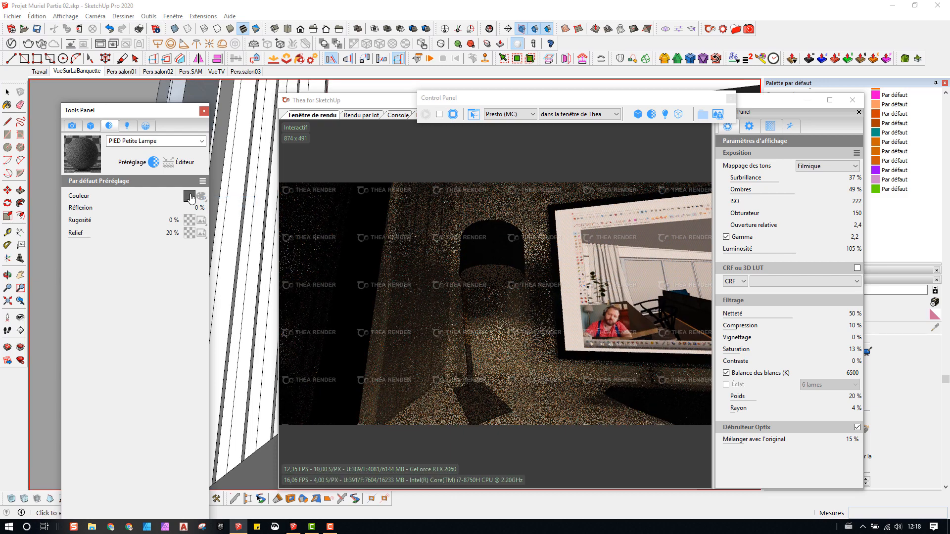
left_click(331, 244)
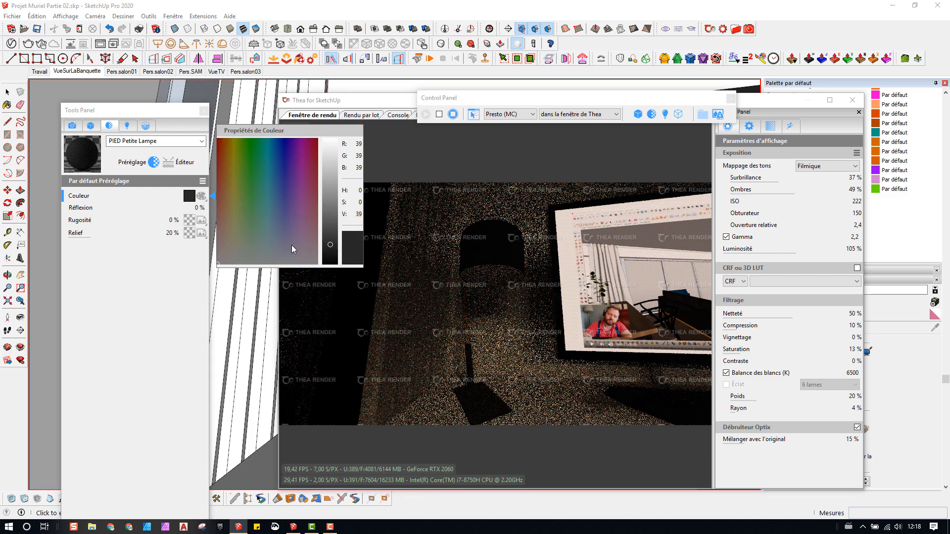
left_click(202, 181)
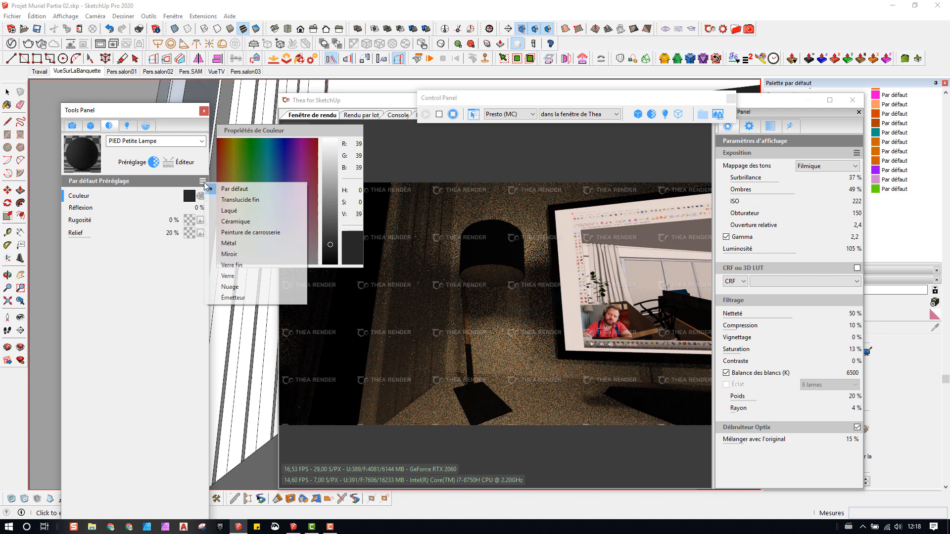
left_click(236, 212)
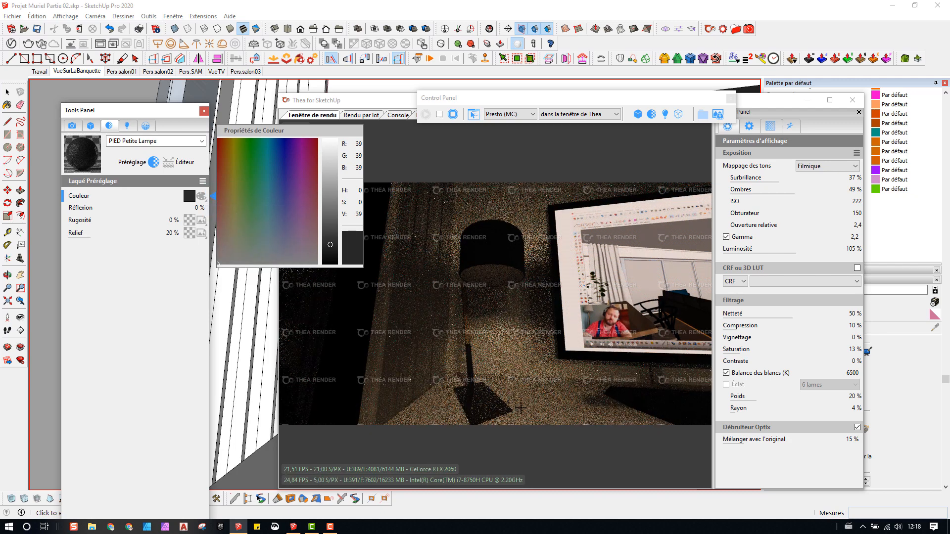
Step: Pick the wood material PIED 02 Petite Lampe in the render and give it the Laqué preset
left_click(465, 322)
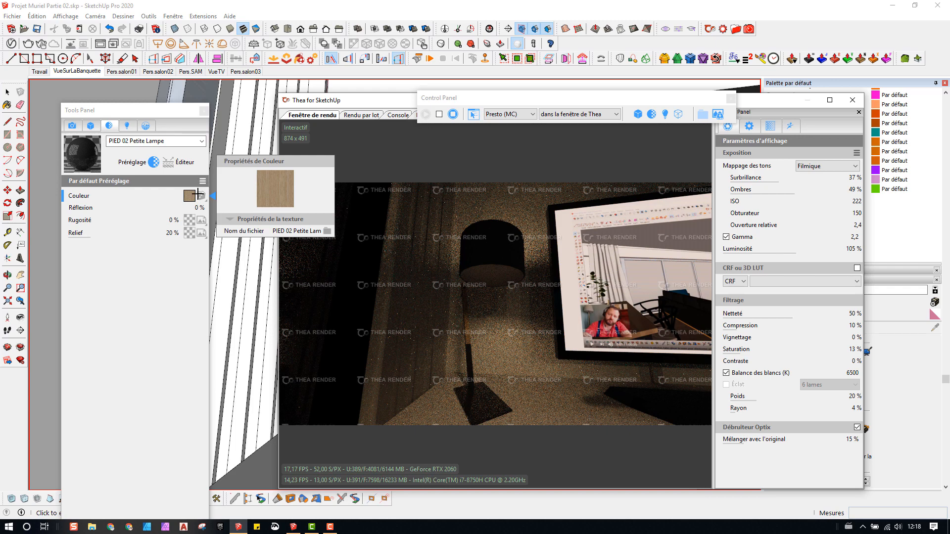
left_click(193, 195)
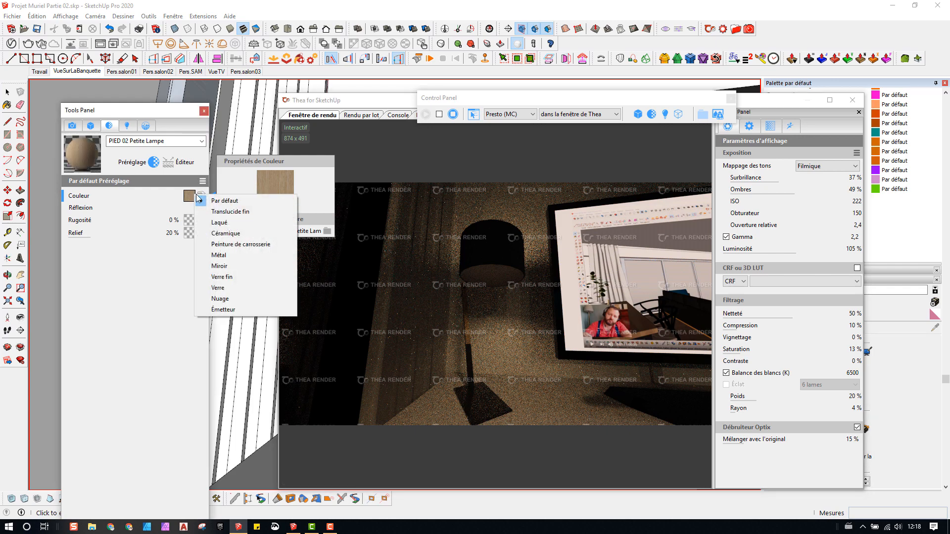
left_click(216, 224)
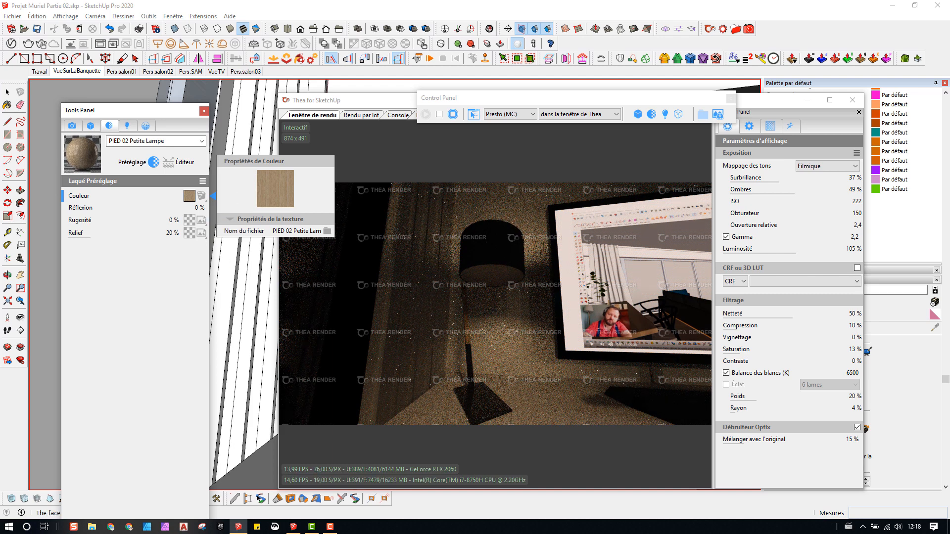
Step: Stop the interactive render, move the Control Panel aside and close the Thea render window
left_click(452, 114)
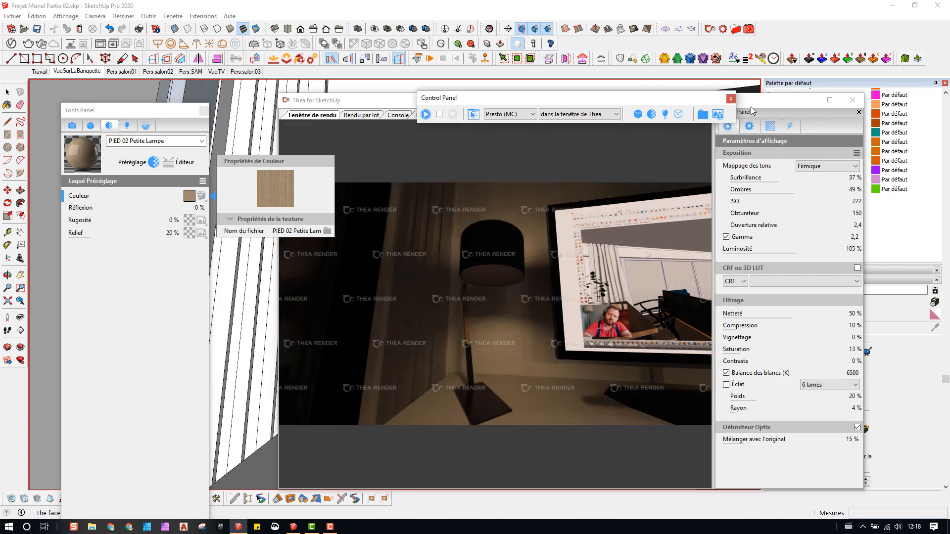
left_click_drag(658, 102, 852, 138)
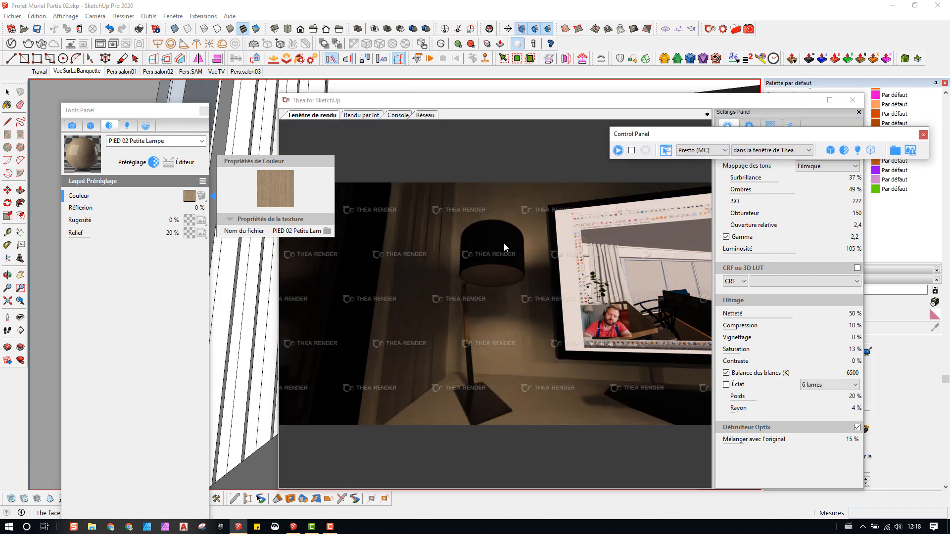
left_click(854, 100)
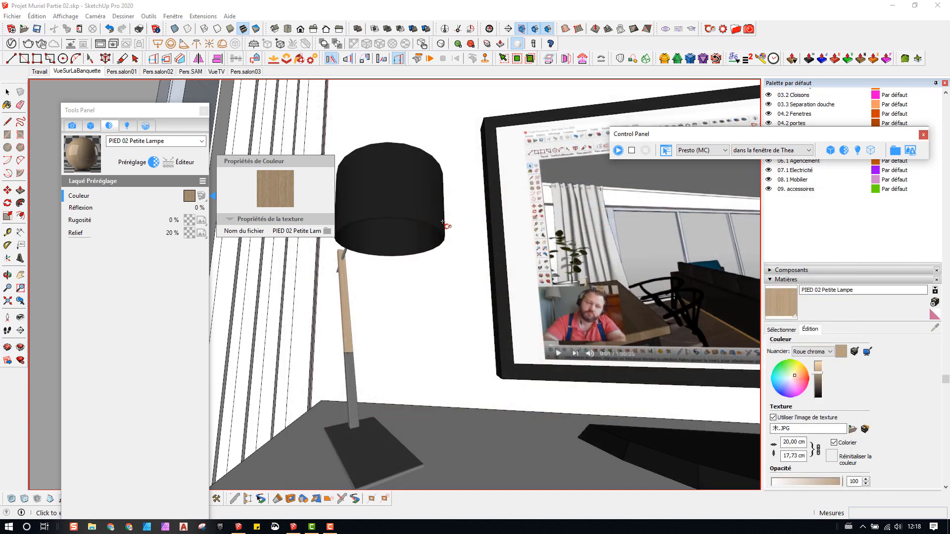
Step: Open the lampshade group and select all of its geometry
mouse_move(386, 198)
middle_mouse_down()
mouse_move(530, 213)
mouse_move(578, 181)
mouse_move(628, 191)
middle_mouse_up()
scroll(524, 189, "up", 3)
left_click(567, 231)
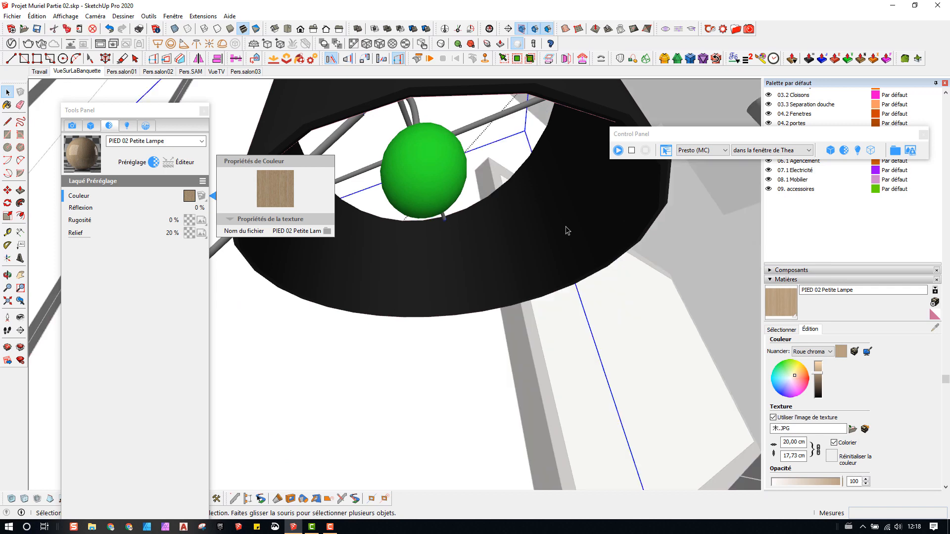
triple_click(567, 230)
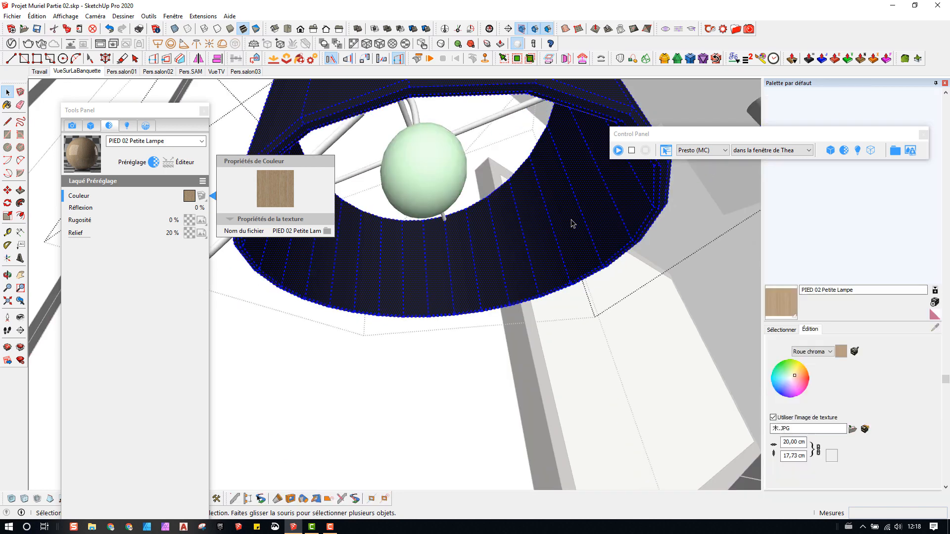
left_click(570, 221)
middle_click_drag(571, 226, 516, 275)
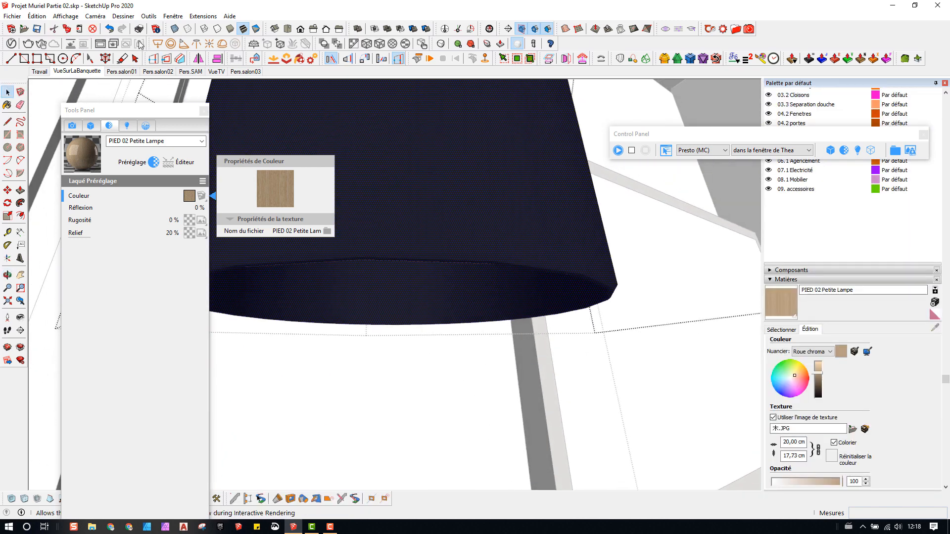
Step: Show the hidden geometry and switch the model to the monochrome face style to inspect the lampshade's faces
left_click(66, 16)
left_click(72, 55)
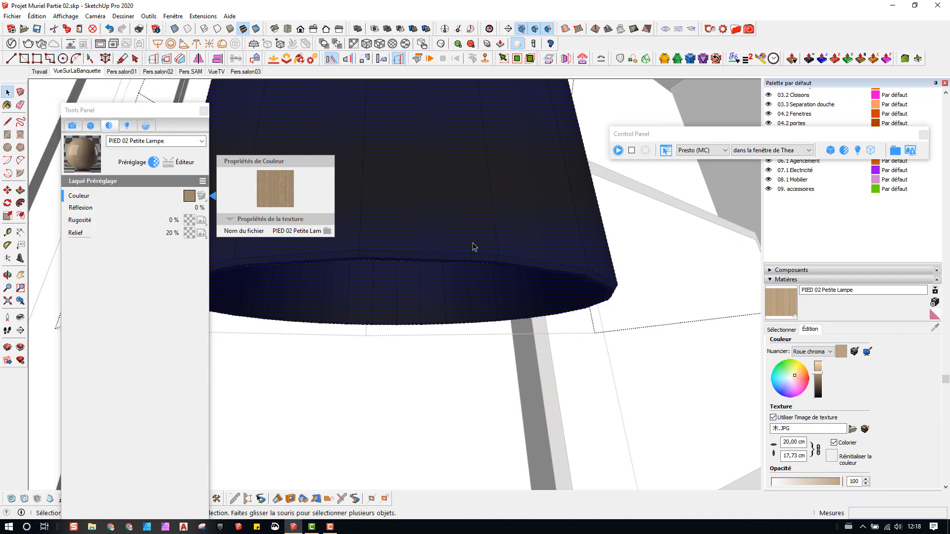
scroll(471, 234, "down", 1)
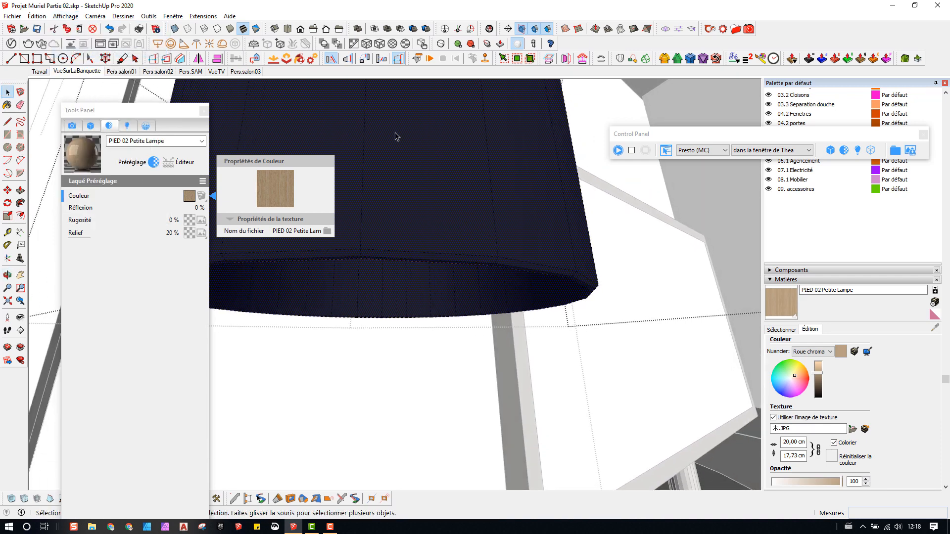
left_click(256, 28)
middle_click_drag(505, 218, 429, 283)
scroll(430, 284, "down", 3)
middle_click_drag(475, 306, 501, 299)
scroll(502, 299, "up", 1)
key("b")
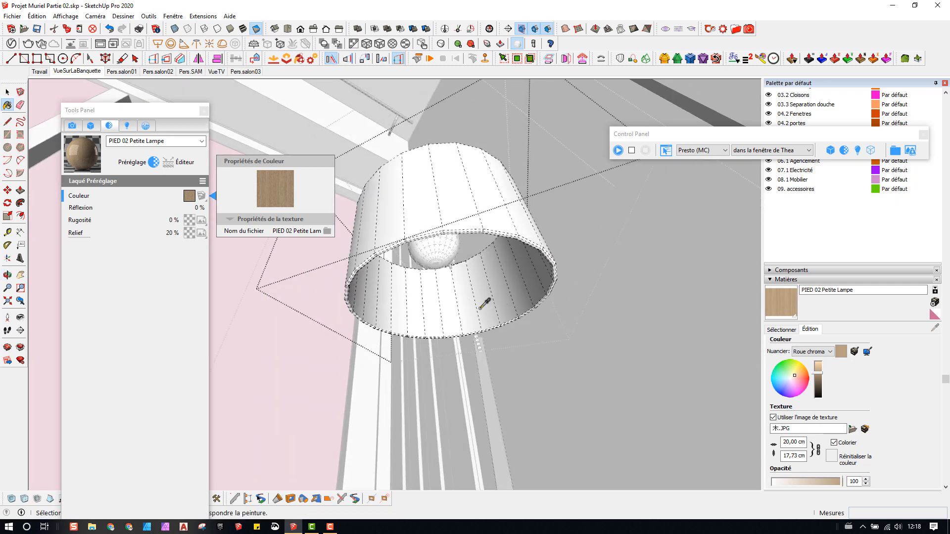
Step: Restore the textured face style and sample the lampshade's black material ABJ Petite Lampe from its inner face
left_click(480, 309, "alt")
left_click(243, 28)
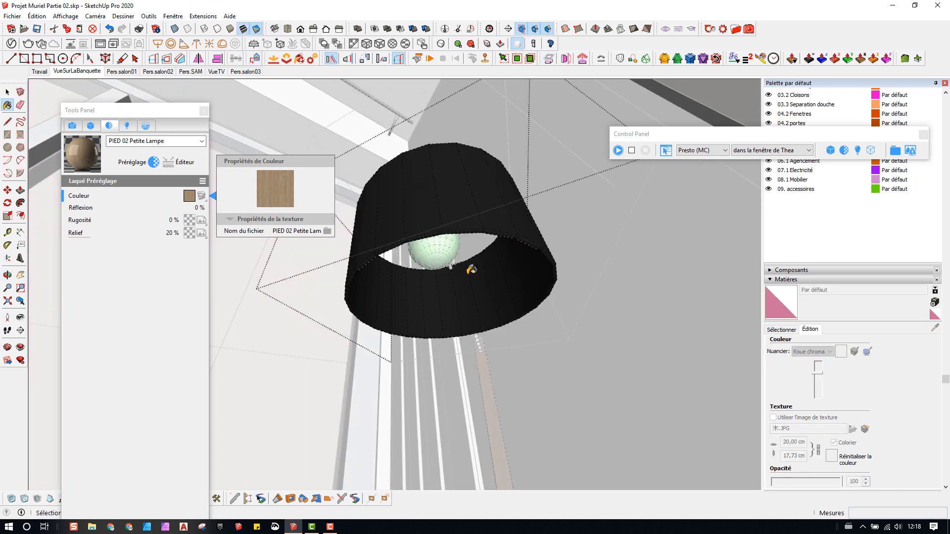
left_click(503, 294, "alt")
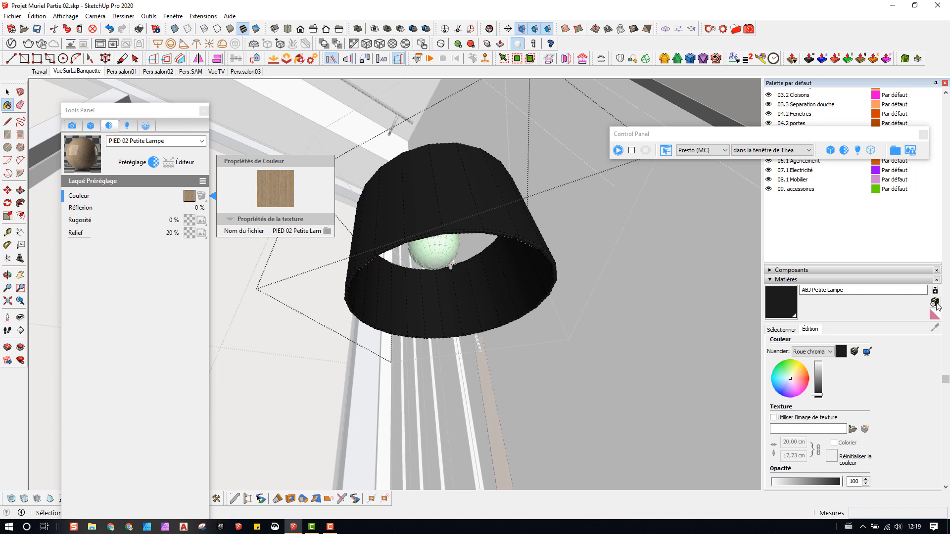
Step: Create a material named ABJ02 Petite Lampe from the sampled black, lightening its colour to a mid grey
left_click(935, 302)
double_click(487, 165)
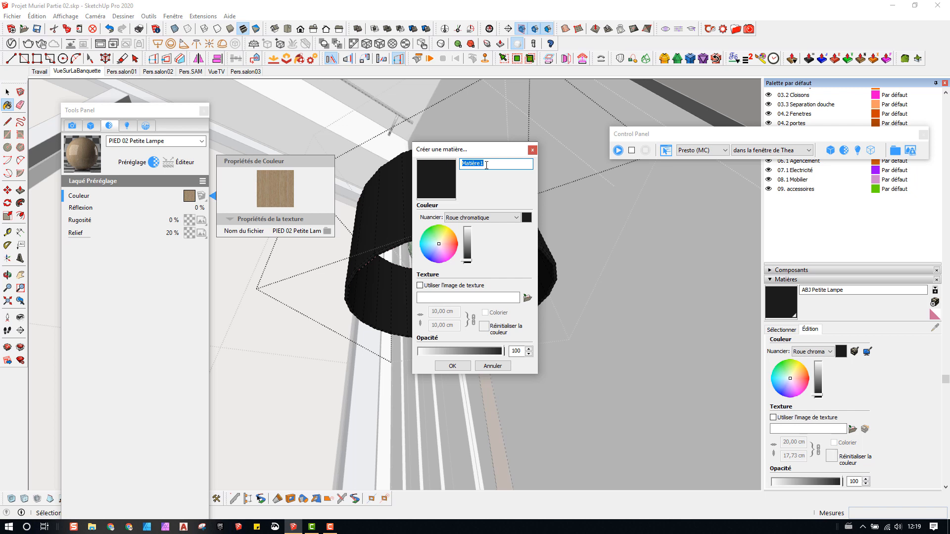
type("ABJ02 Petite Lampe")
left_click_drag(465, 244, 468, 238)
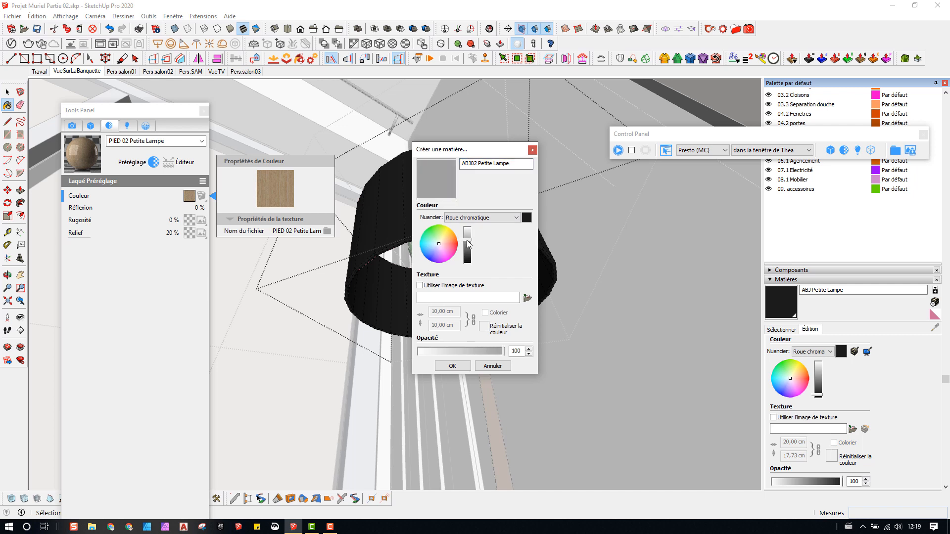
left_click(453, 365)
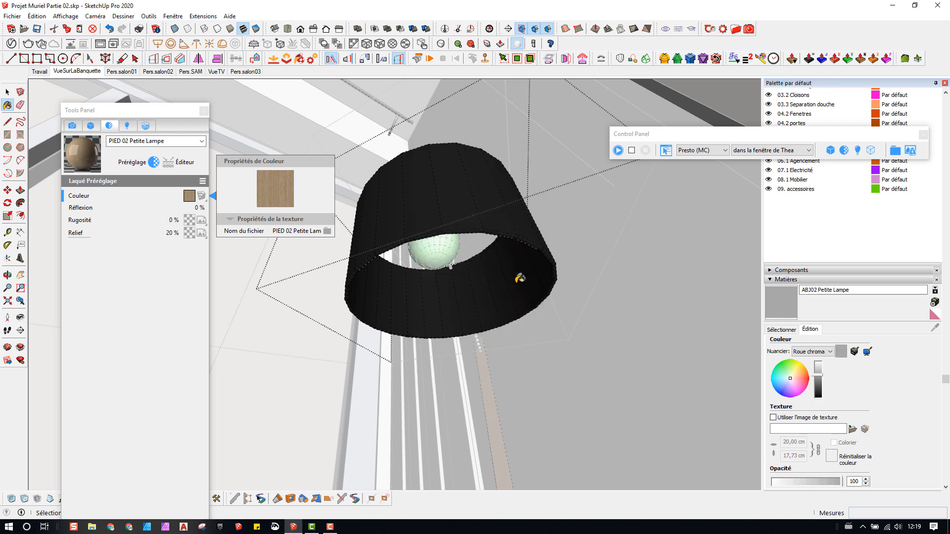
Step: Paint the lampshade's inner faces that are visible beneath the bulb with ABJ02 Petite Lampe
left_click(514, 283)
left_click(498, 292)
left_click(483, 295)
left_click(464, 299)
left_click(434, 300)
left_click(416, 298)
left_click(405, 296)
left_click(448, 302)
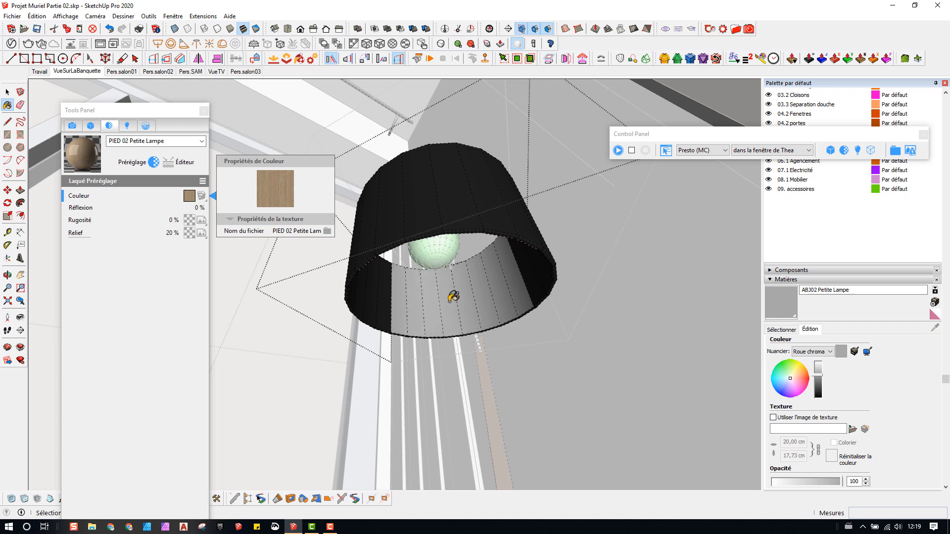
Step: Apply ABJ02 Petite Lampe to the inner lampshade faces on the side opposite those already painted
mouse_move(448, 303)
middle_mouse_down()
mouse_move(201, 292)
mouse_move(174, 299)
middle_mouse_up()
left_click(339, 314)
left_click(277, 310)
left_click(243, 299)
left_click(224, 290)
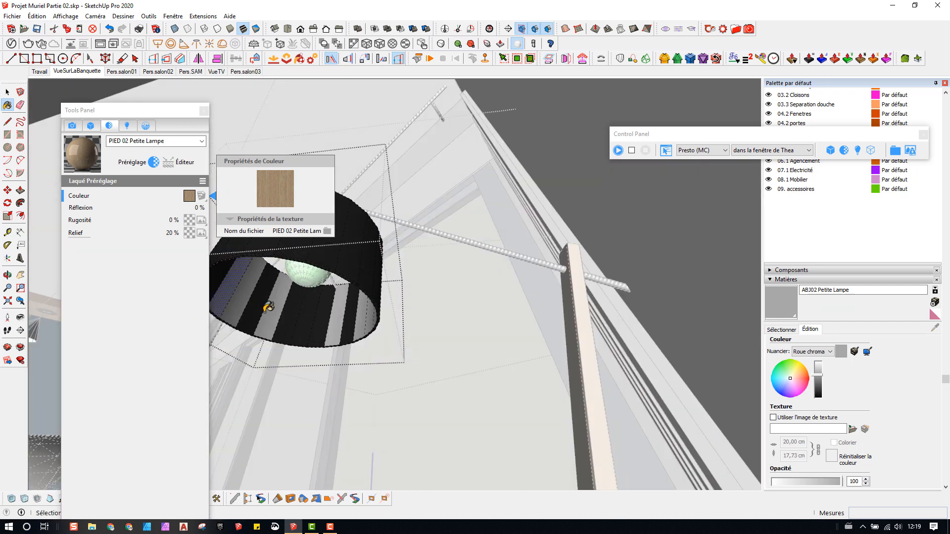
left_click(286, 310)
left_click(314, 314)
left_click(351, 316)
left_click(325, 311)
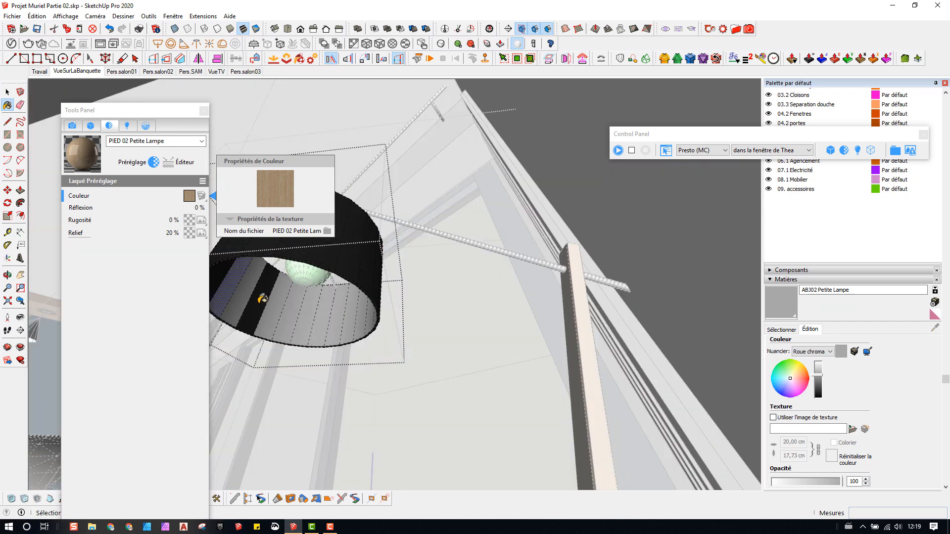
left_click(257, 300)
Step: Paint the remaining black faces inside the lampshade with ABJ02 Petite Lampe to complete the inner lining
middle_click_drag(356, 303, 483, 246)
mouse_move(539, 254)
middle_mouse_down()
mouse_move(390, 253)
mouse_move(557, 333)
middle_mouse_up()
left_click(513, 373)
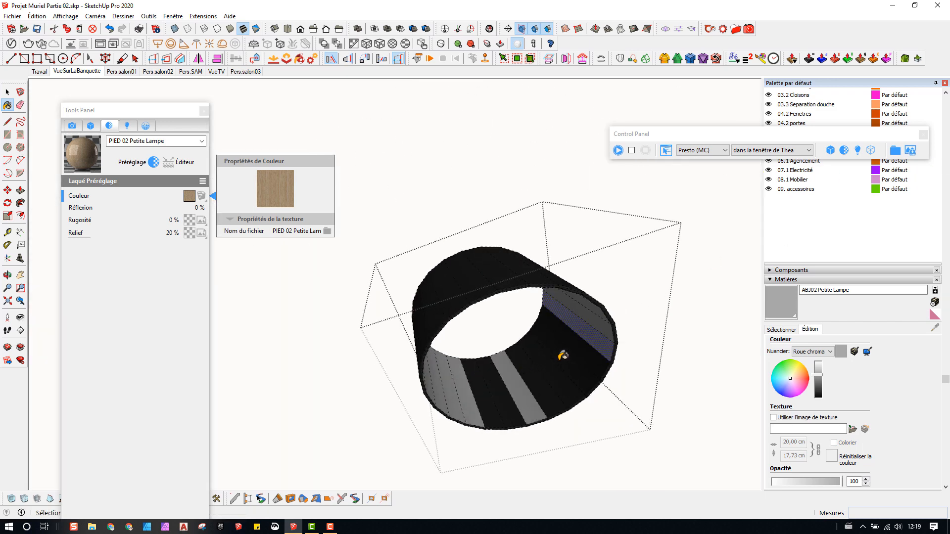
left_click(562, 356)
left_click(587, 333)
left_click(528, 367)
left_click(510, 378)
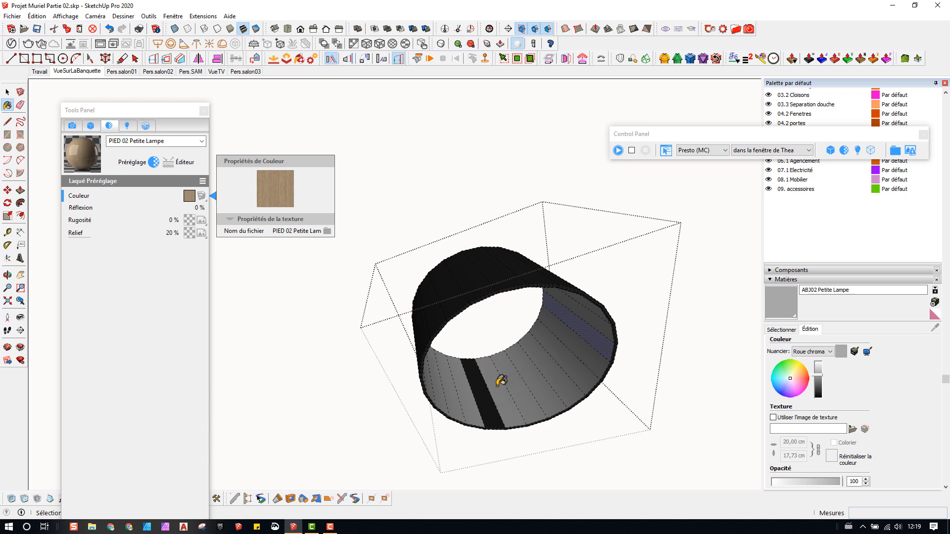
left_click(484, 383)
middle_click_drag(477, 376, 361, 407)
scroll(383, 396, "down", 2)
key("space")
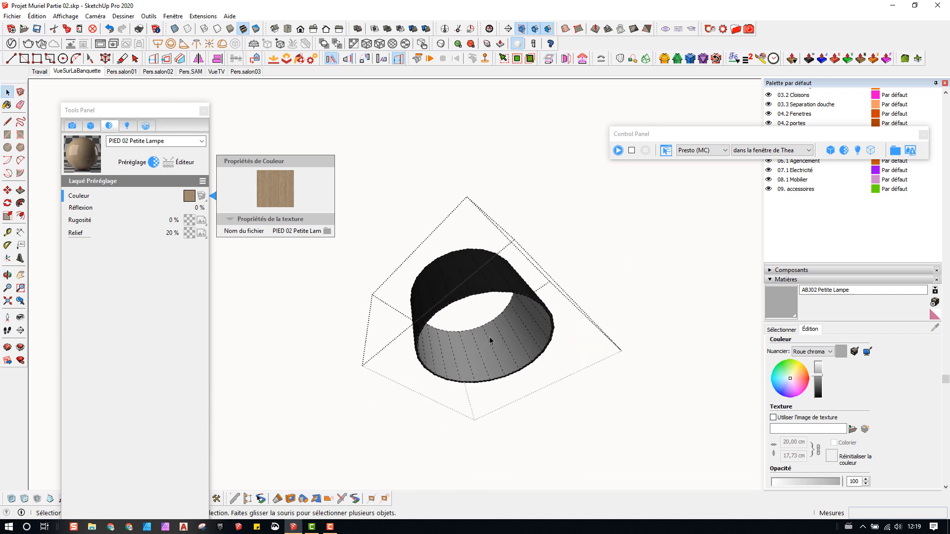
mouse_move(492, 339)
middle_mouse_down()
mouse_move(454, 333)
mouse_move(503, 333)
middle_mouse_up()
scroll(454, 333, "up", 2)
key("b")
scroll(498, 316, "up", 2)
key("space")
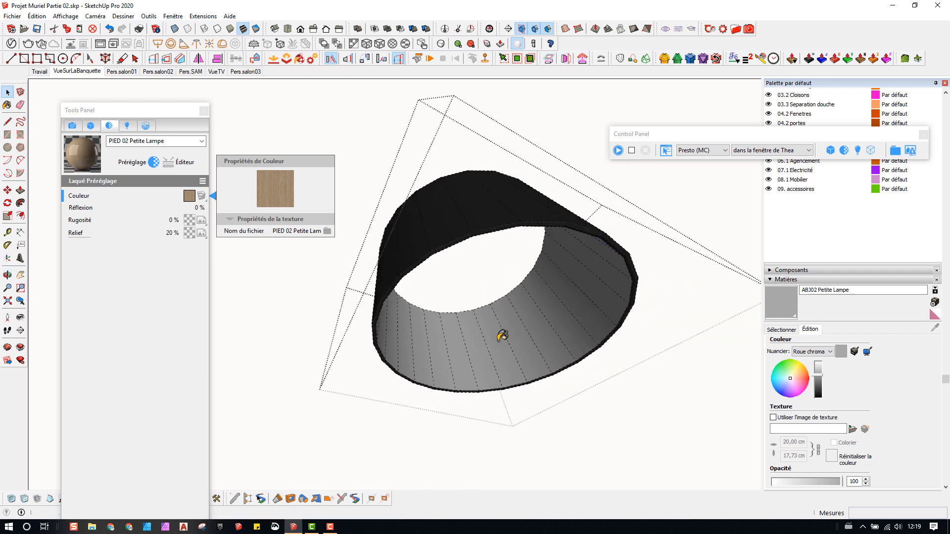
key("b")
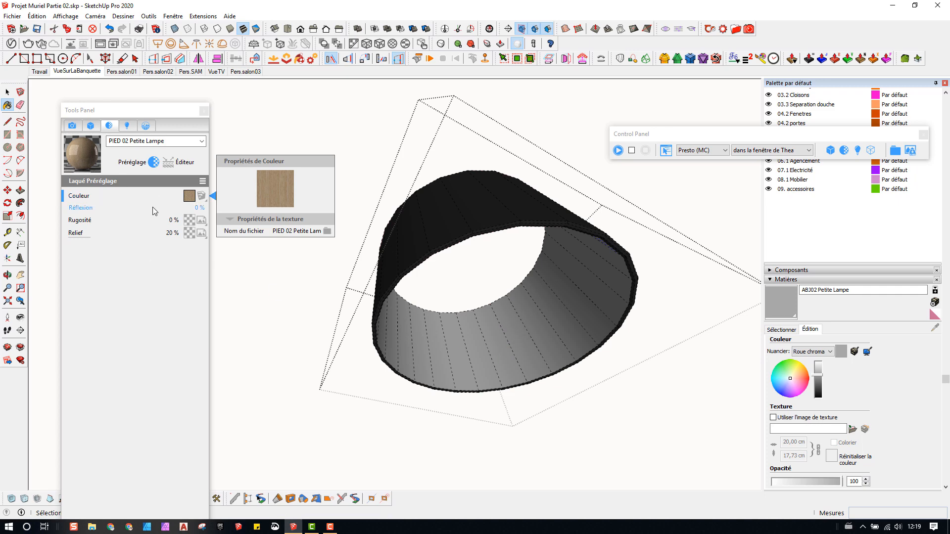
middle_click_drag(469, 325, 417, 312)
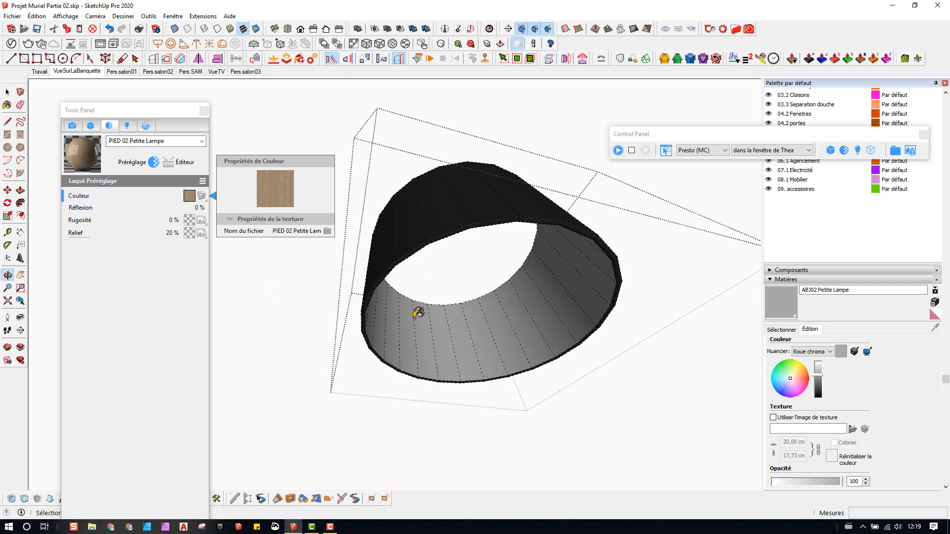
Step: Pick ABJ02 Petite Lampe from the lampshade's inner face for Thea editing and give it the Laqué preset
left_click(144, 255)
left_click(498, 303)
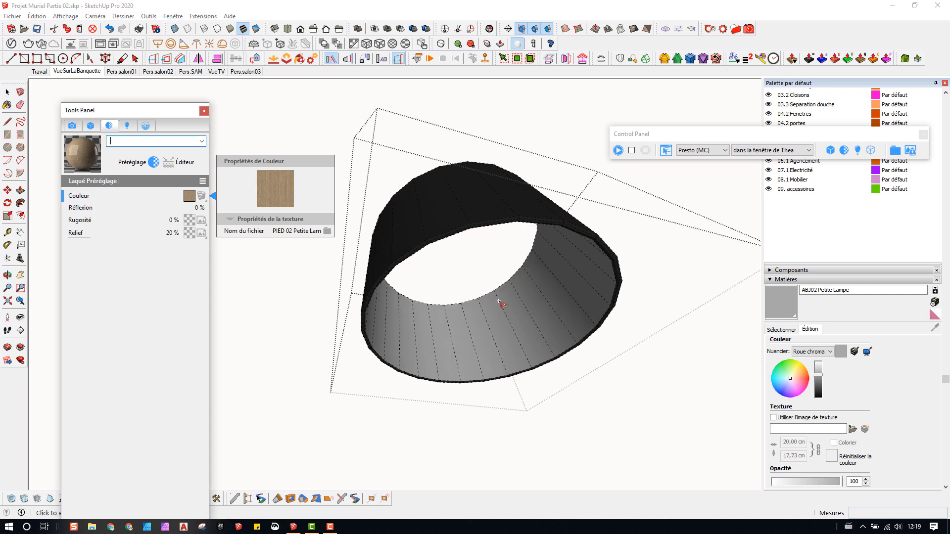
left_click(530, 328)
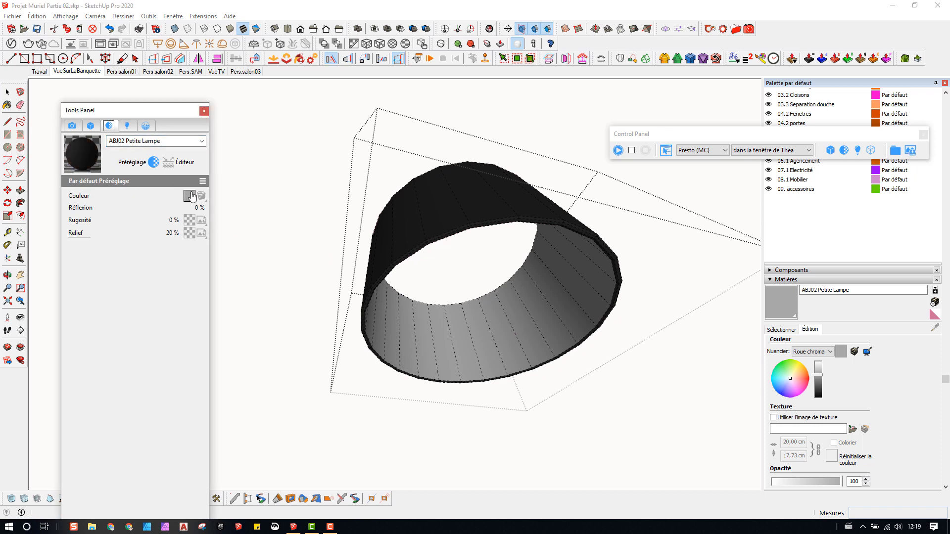
left_click(202, 180)
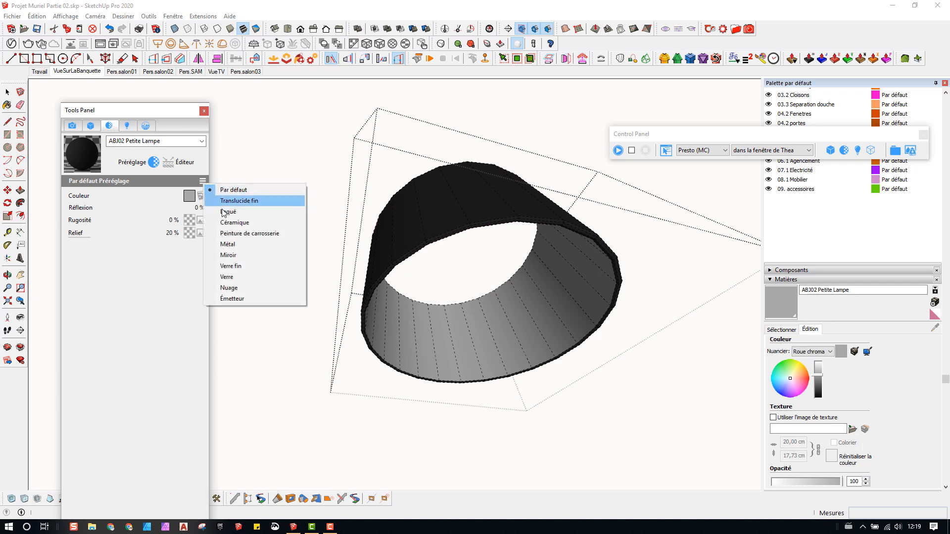
left_click(229, 212)
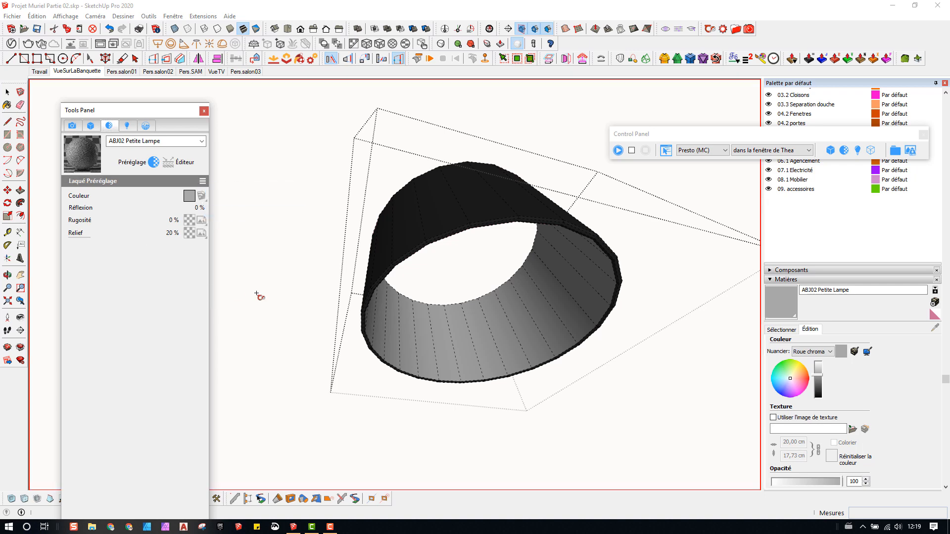
Step: Leave the lampshade group and start the interactive Thea render on a view of the small lamp
middle_click_drag(559, 312, 518, 318)
middle_click_drag(394, 219, 317, 238)
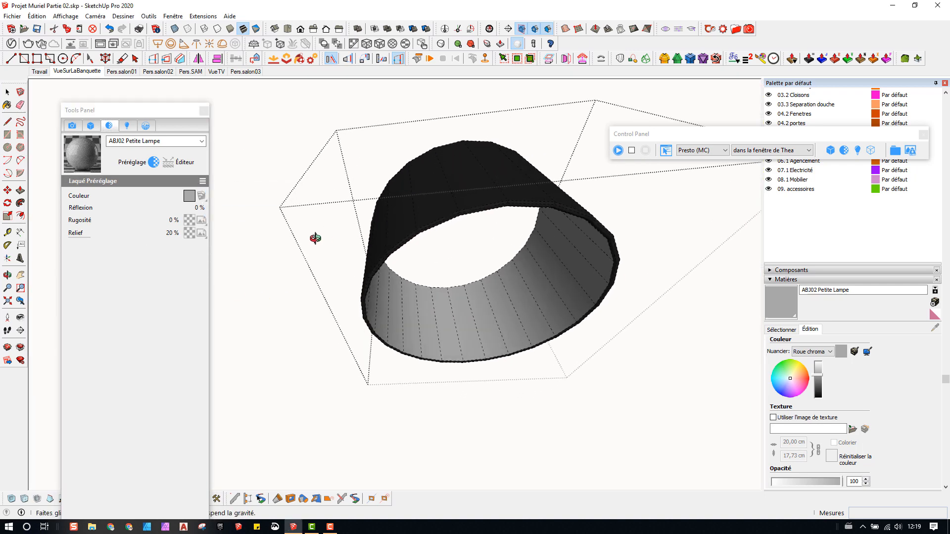
scroll(321, 241, "down", 2)
key("space")
key("Escape")
key("Escape")
key("Escape")
middle_click_drag(474, 278, 421, 332)
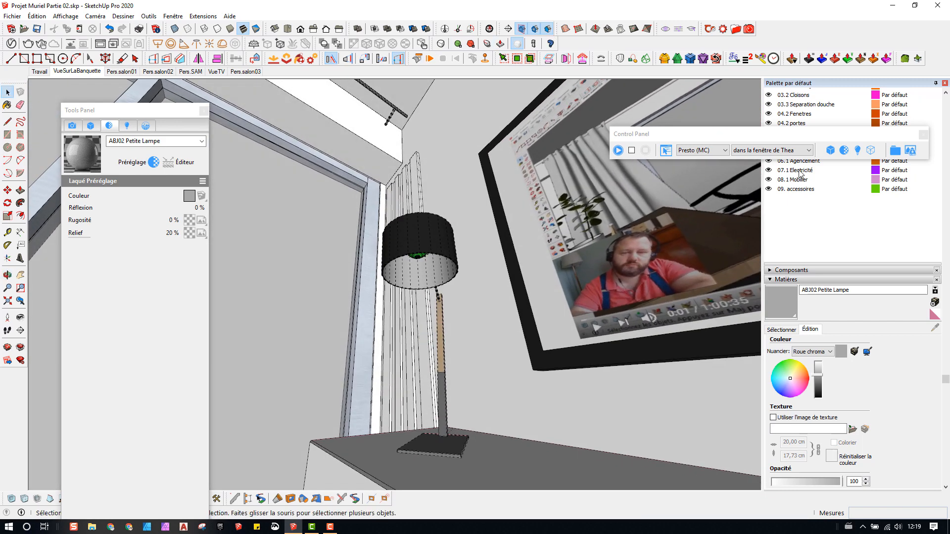
left_click(619, 150)
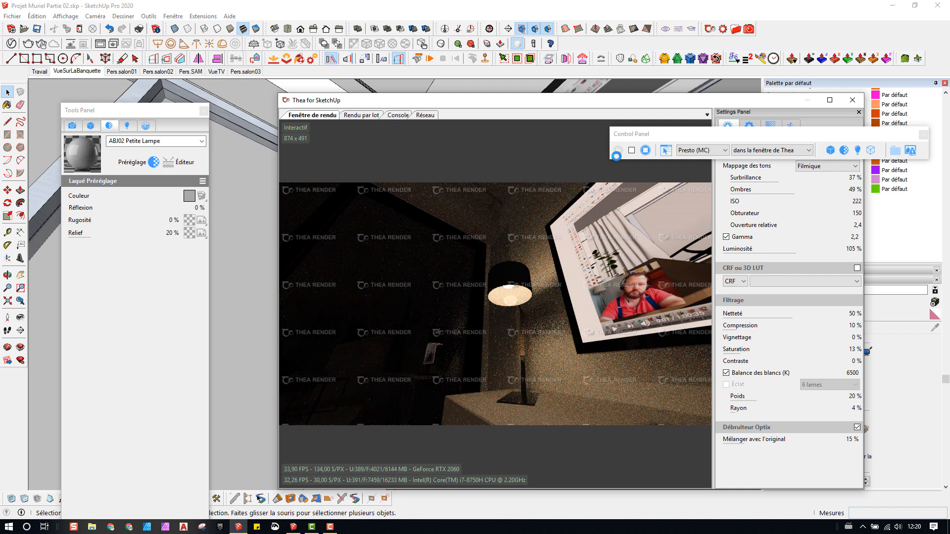
Step: Switch ABJ02 Petite Lampe's colour source to Color and set it to a dark grey of about RGB 86
left_click(200, 196)
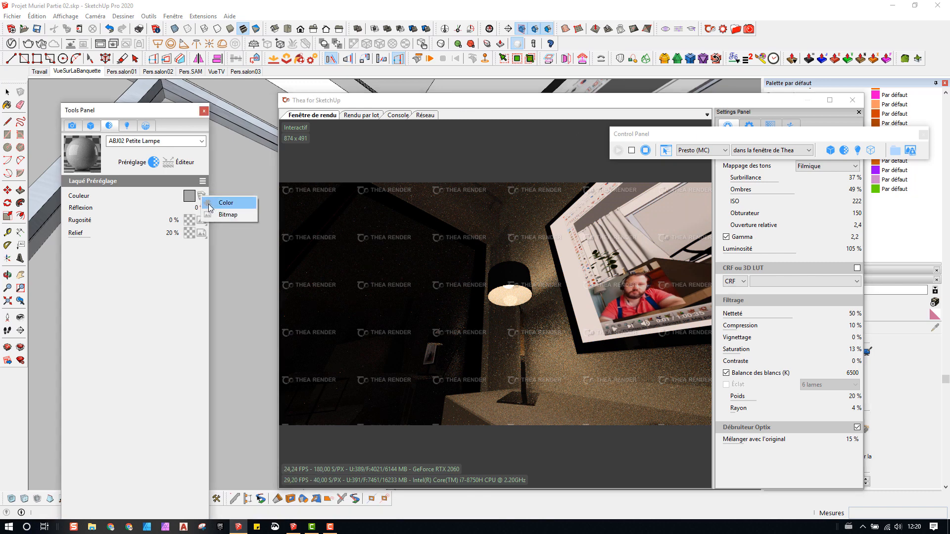
left_click(223, 204)
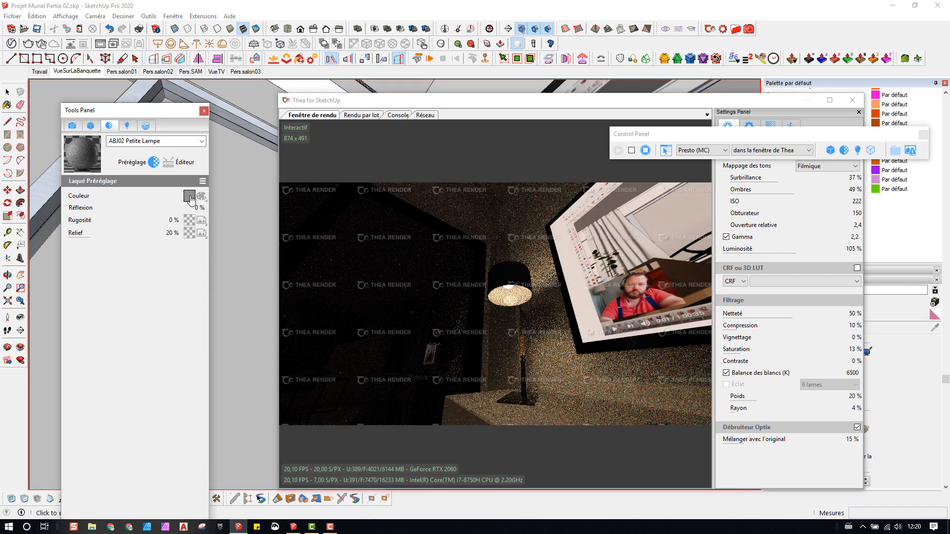
left_click(331, 223)
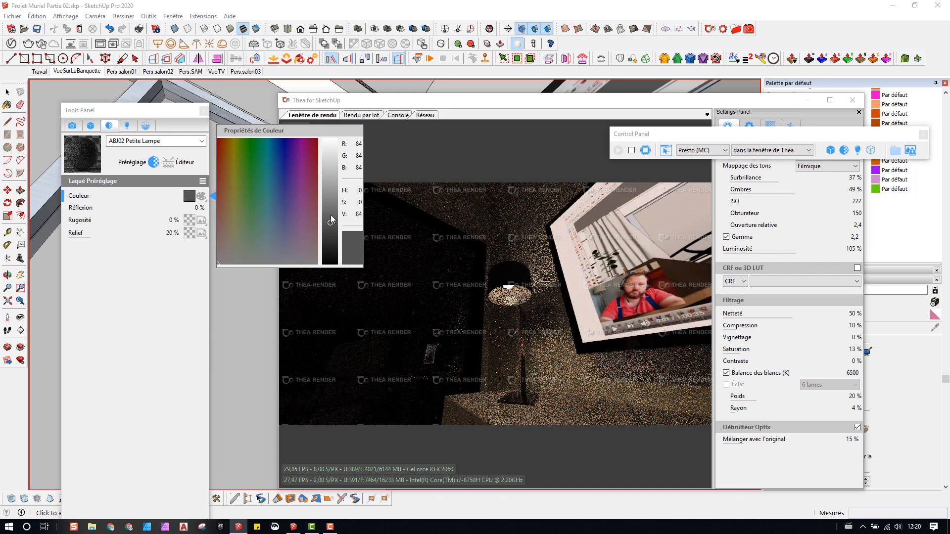
left_click(331, 241)
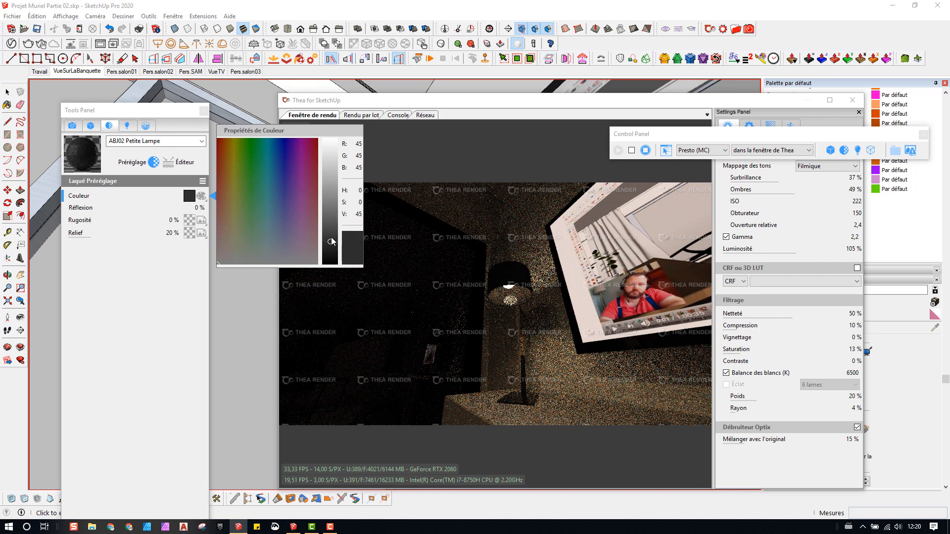
left_click(329, 236)
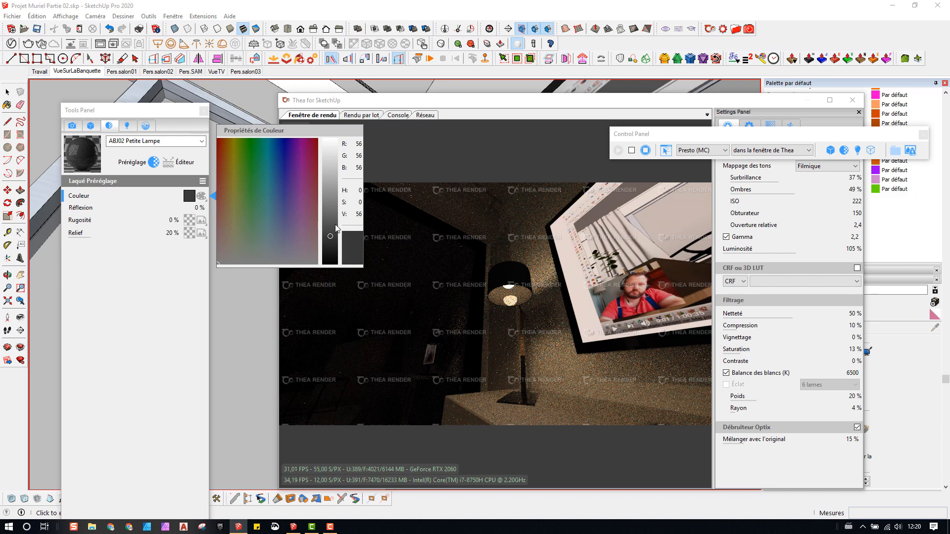
left_click(330, 222)
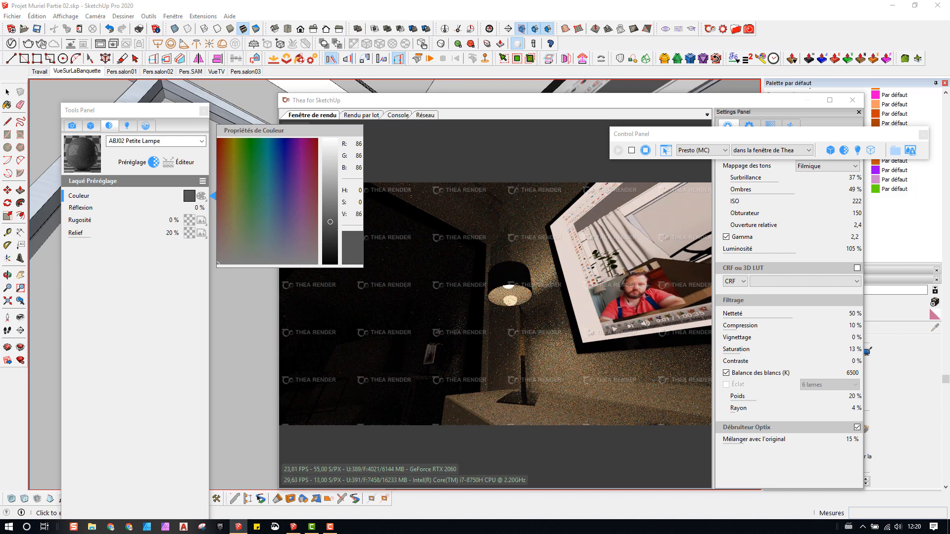
left_click(189, 197)
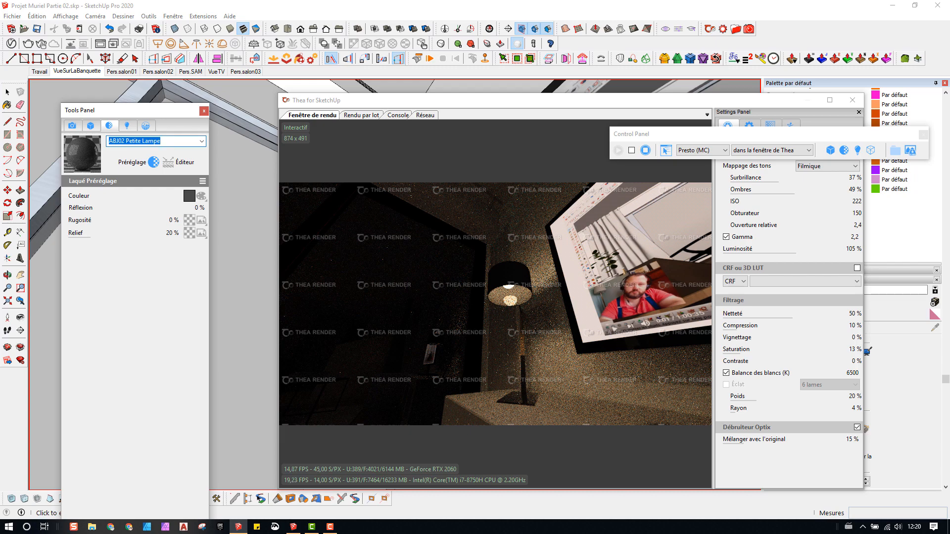
Step: Preview the Pers.salon02 scene in the interactive render, stop the render and close the Thea window
left_click(158, 71)
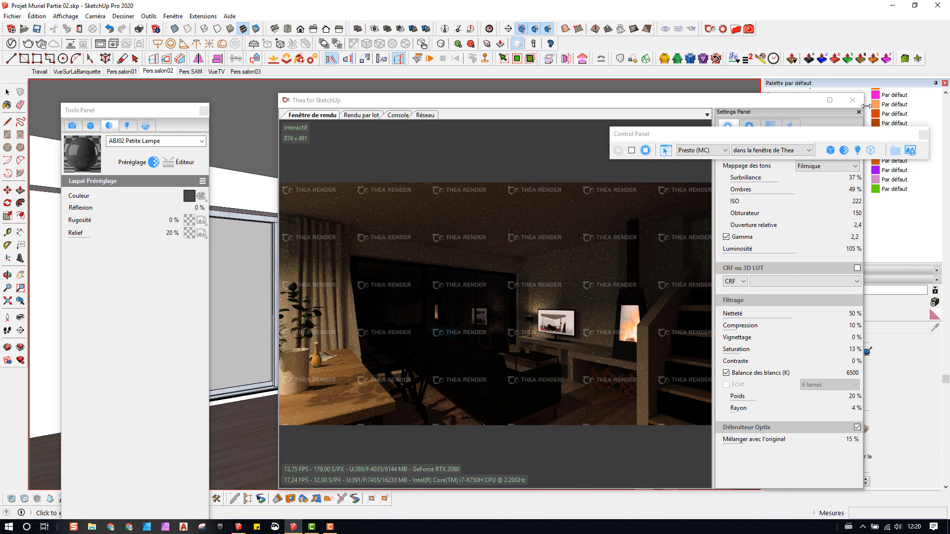
mouse_move(774, 102)
left_mouse_down()
mouse_move(596, 218)
mouse_move(687, 145)
mouse_move(790, 175)
left_mouse_up()
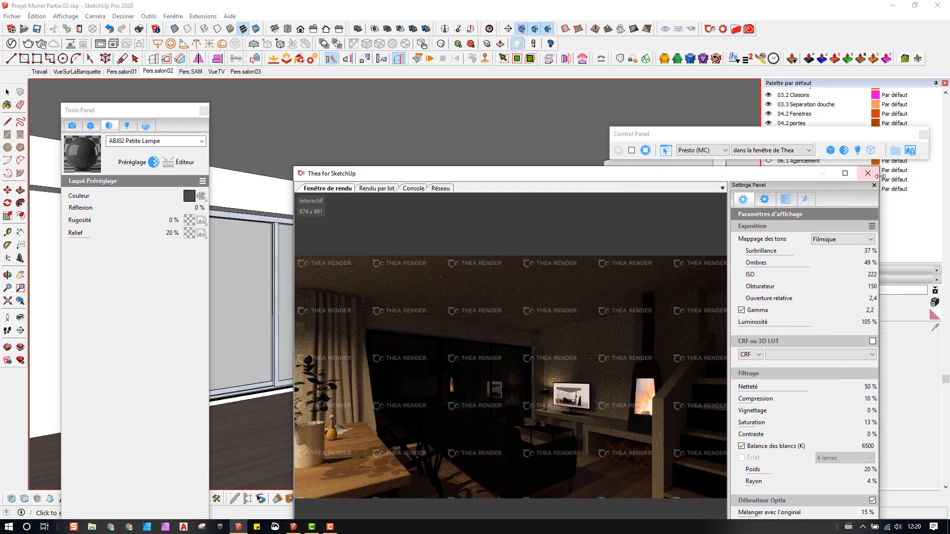
left_click(645, 150)
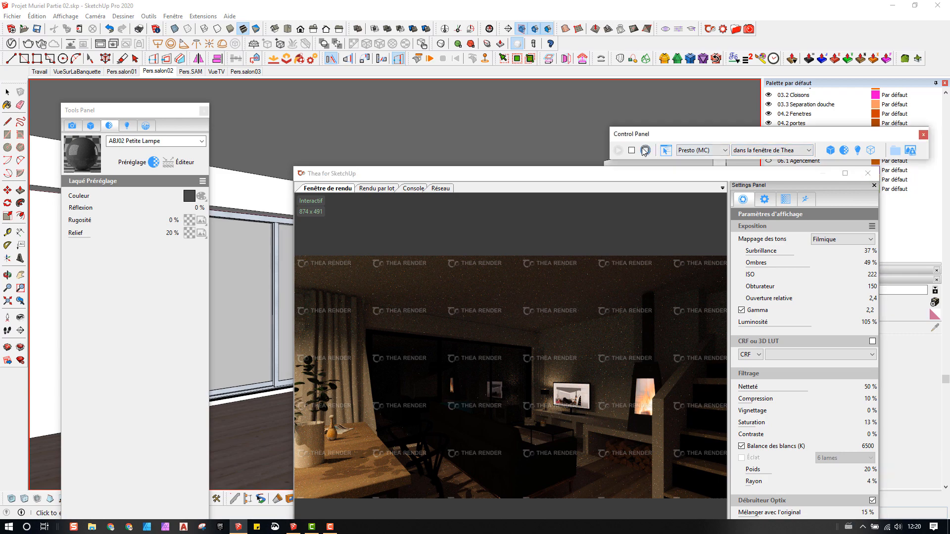
left_click(868, 173)
middle_click_drag(566, 270, 605, 307)
key("space")
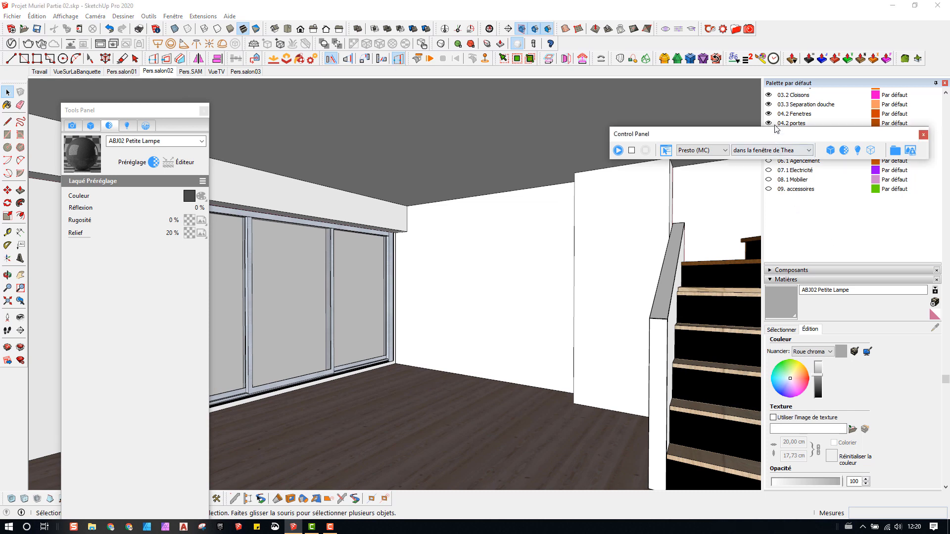
Step: Move the Control Panel off the layer list and show 08.1 Mobilier, keeping 06.1 Agencement, 07.1 Electricité and 09. accessoires hidden
left_click_drag(776, 131, 774, 88)
left_click(769, 161)
left_click(768, 160)
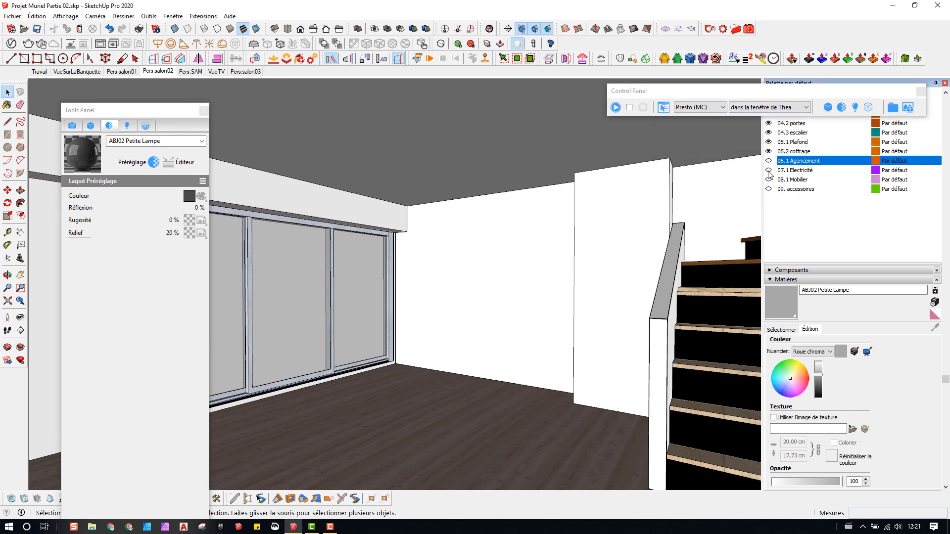
left_click(768, 170)
left_click(769, 179)
left_click(768, 179)
left_click(768, 189)
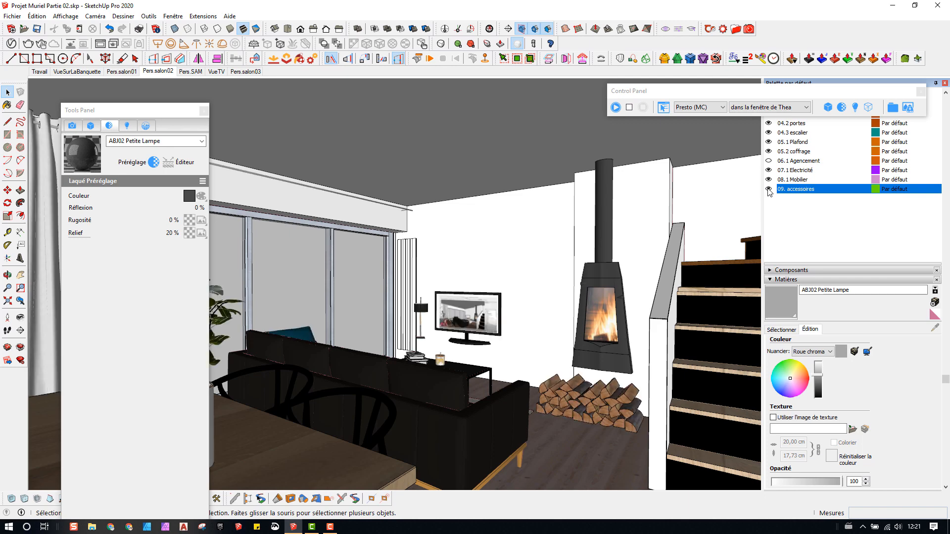
left_click(768, 189)
left_click(768, 170)
scroll(605, 335, "up", 10)
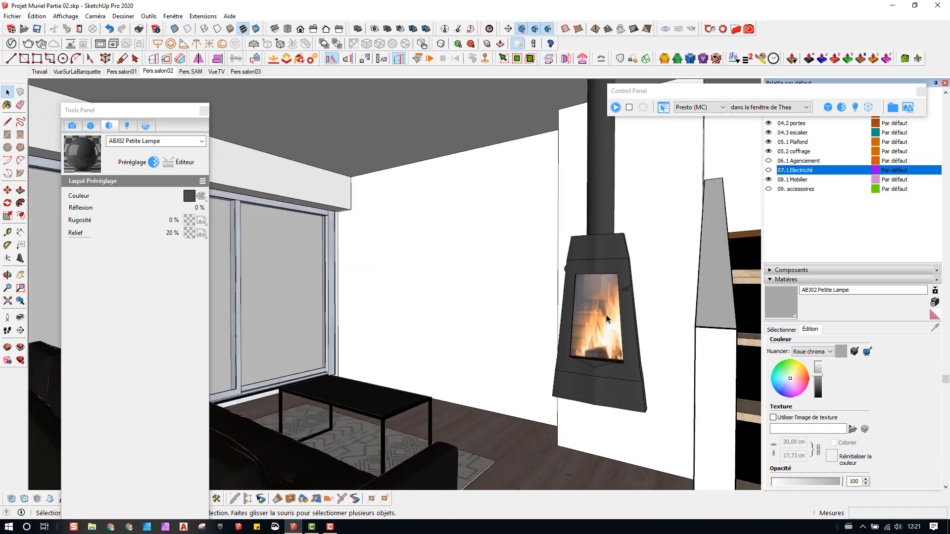
Step: Open the wood stove's group and move the fire image face back into the depth of the firebox opening
middle_click_drag(559, 385, 474, 347)
left_click(428, 396)
double_click(463, 414)
scroll(423, 389, "up", 9)
key("m")
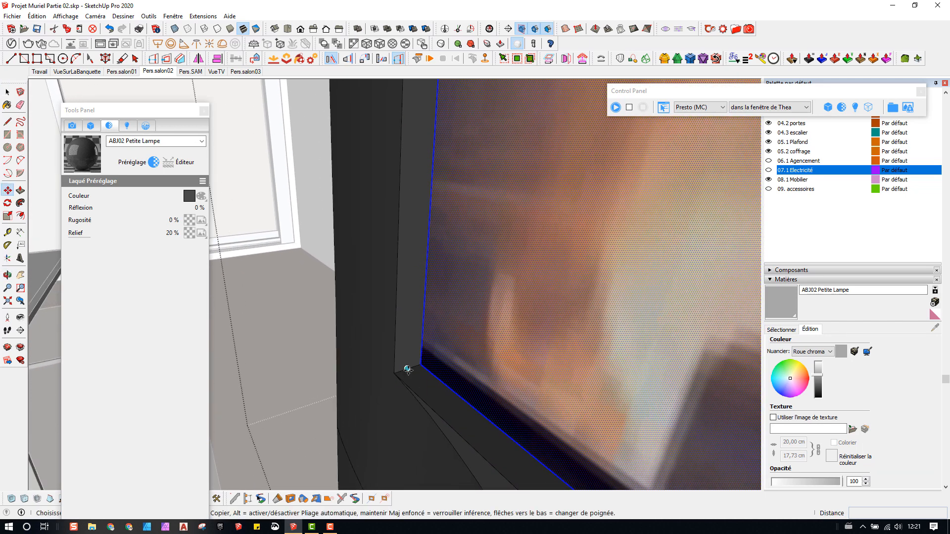
left_click(420, 366)
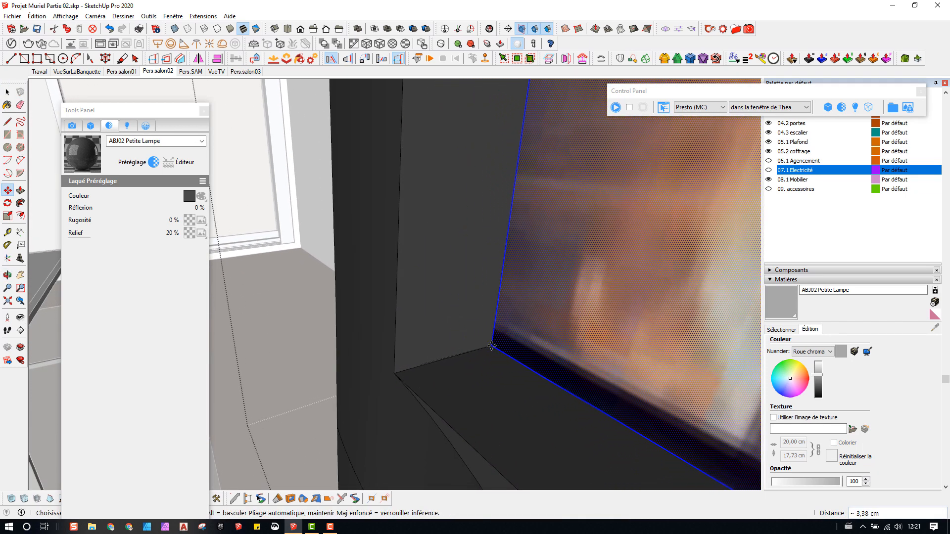
scroll(510, 335, "down", 8)
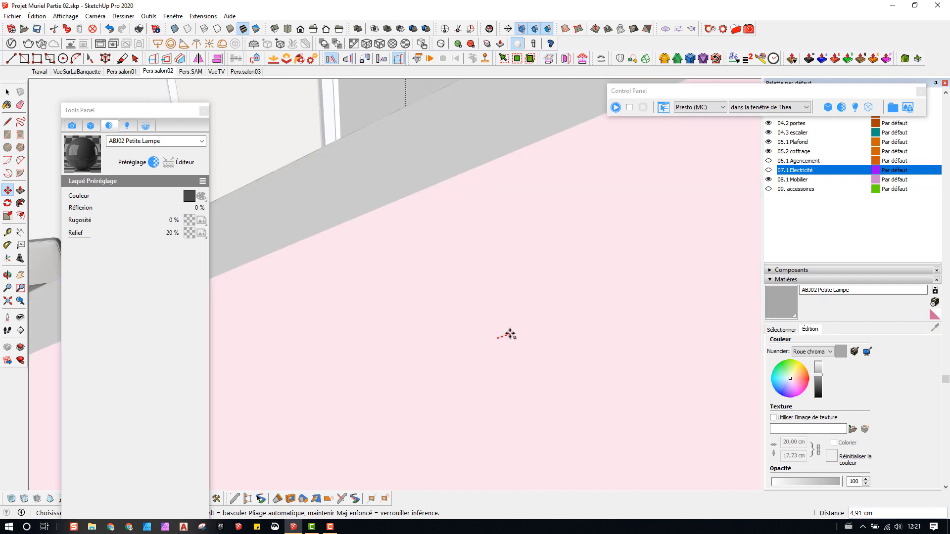
scroll(495, 332, "down", 9)
middle_click_drag(515, 343, 571, 368)
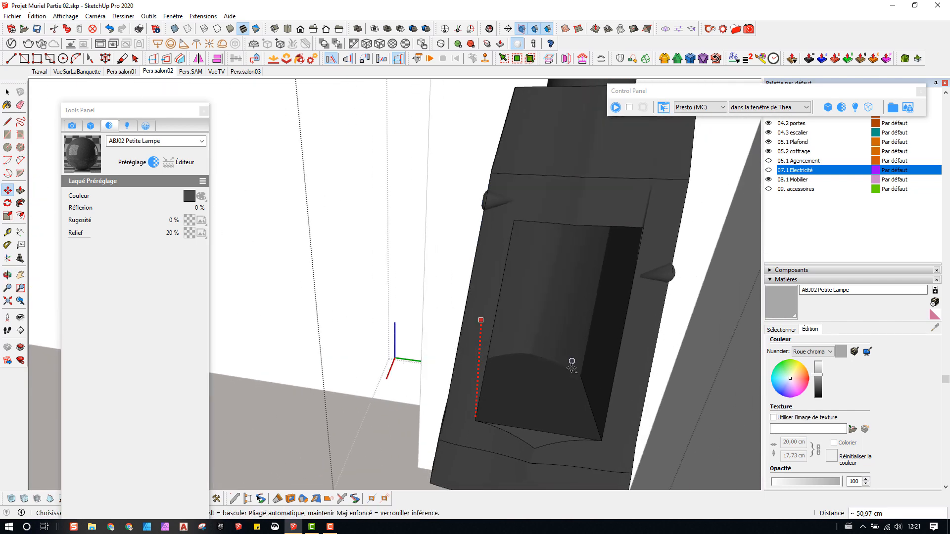
left_click(571, 366)
key("space")
scroll(589, 446, "up", 3)
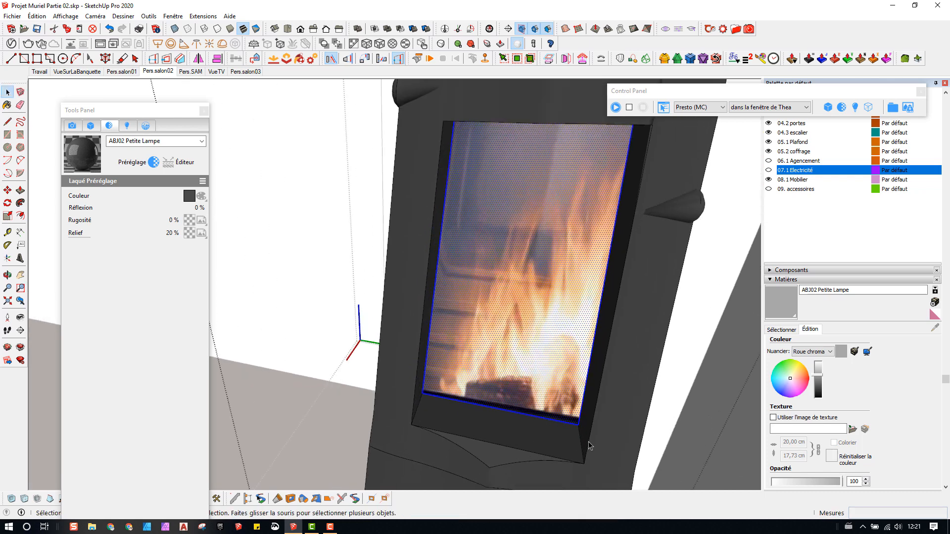
key("l")
left_click(584, 461)
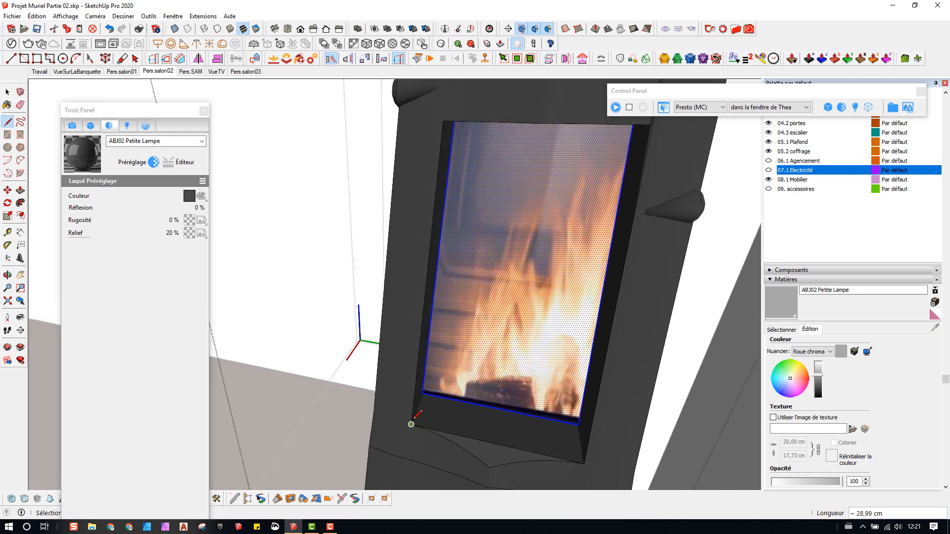
key("space")
Step: Copy the fire image face about 6 cm towards the front of the stove opening and make the copy a group
middle_click_drag(411, 424, 349, 412)
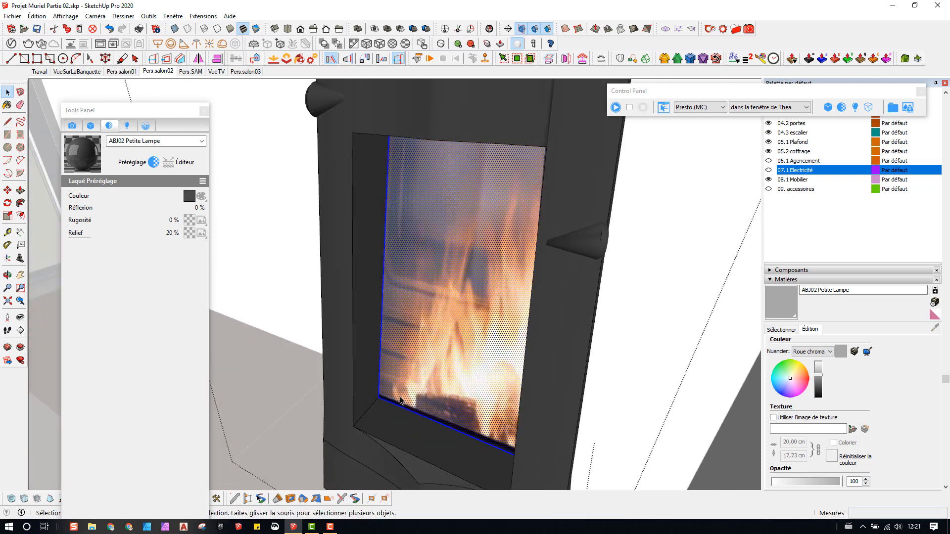
key("m")
scroll(379, 399, "up", 2)
left_click(378, 397)
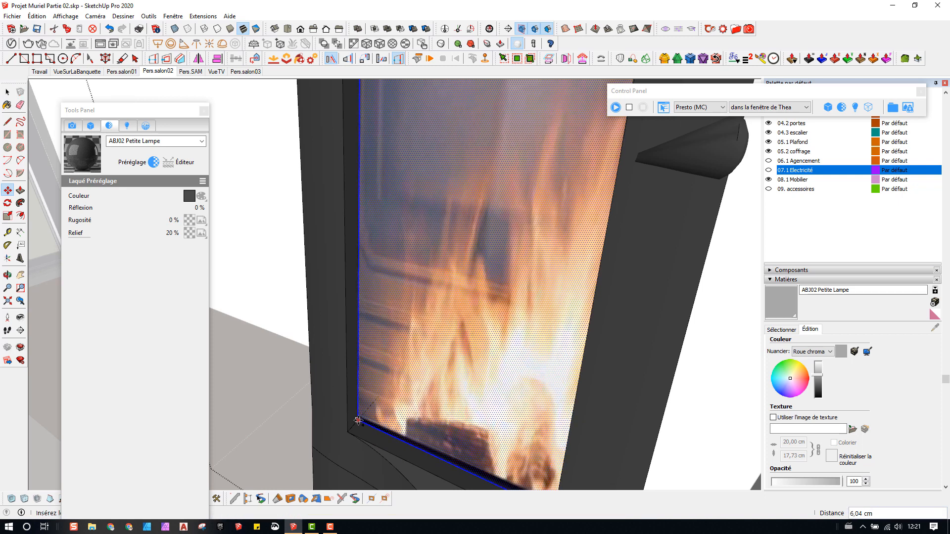
left_click(359, 421)
key("space")
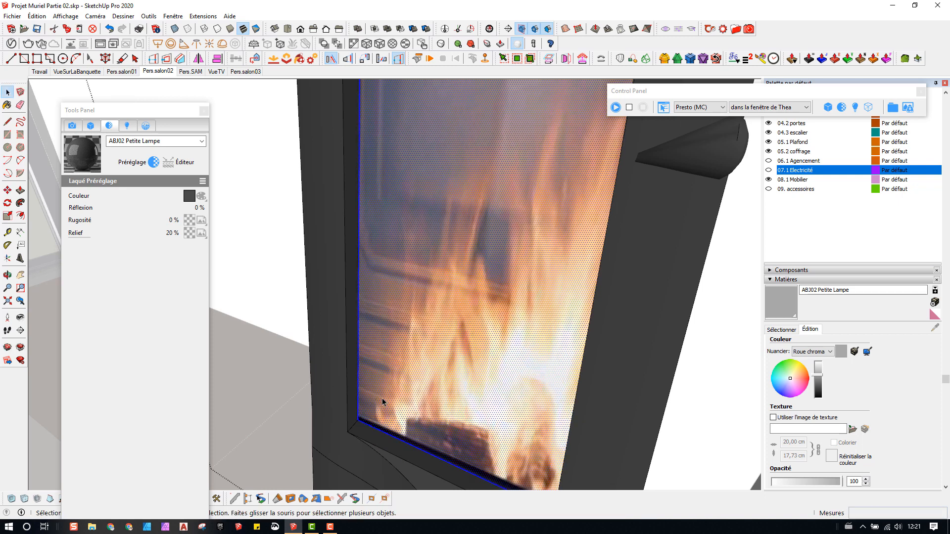
key("ctrl+g")
Step: Load the clear glass material from Thea's Transparent materials library and close the Thea browser and render window
key("b")
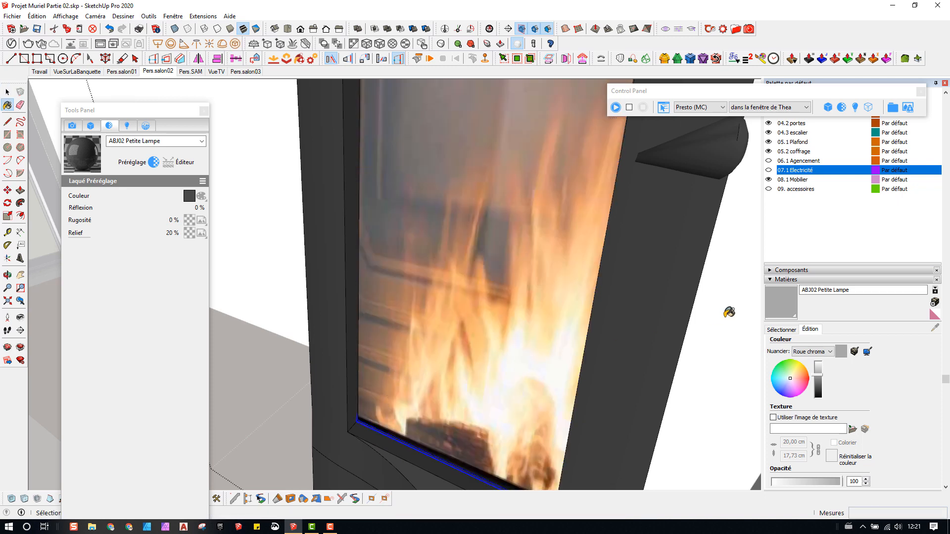
left_click(791, 280)
left_click(748, 29)
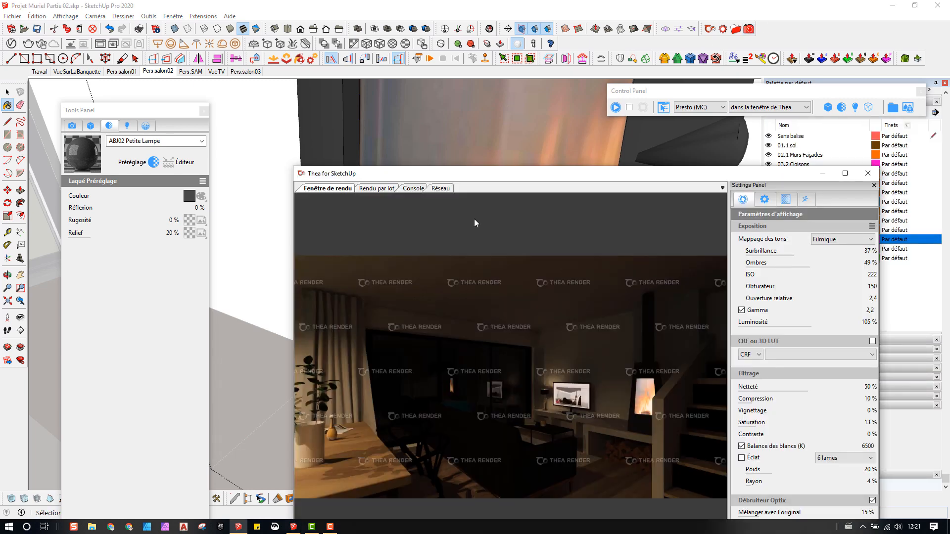
left_click_drag(714, 174, 578, 86)
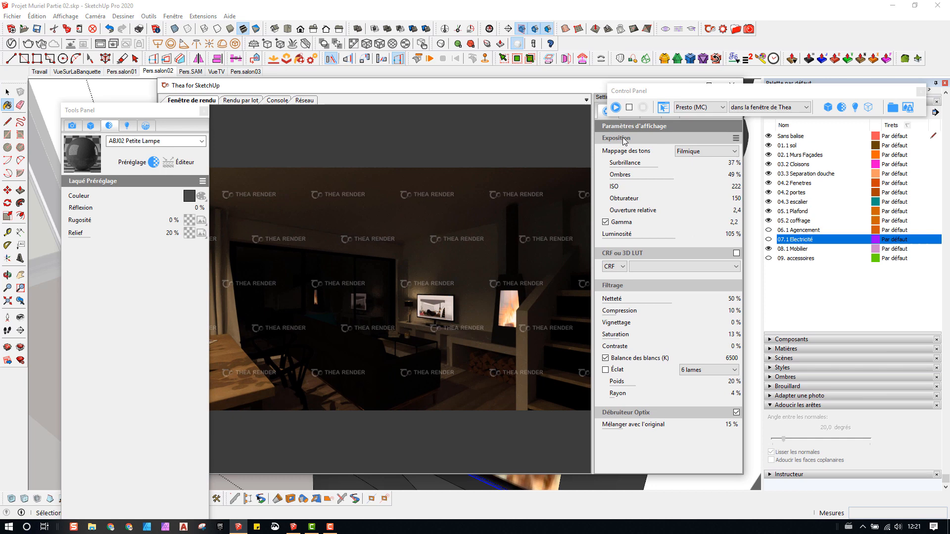
left_click(734, 59)
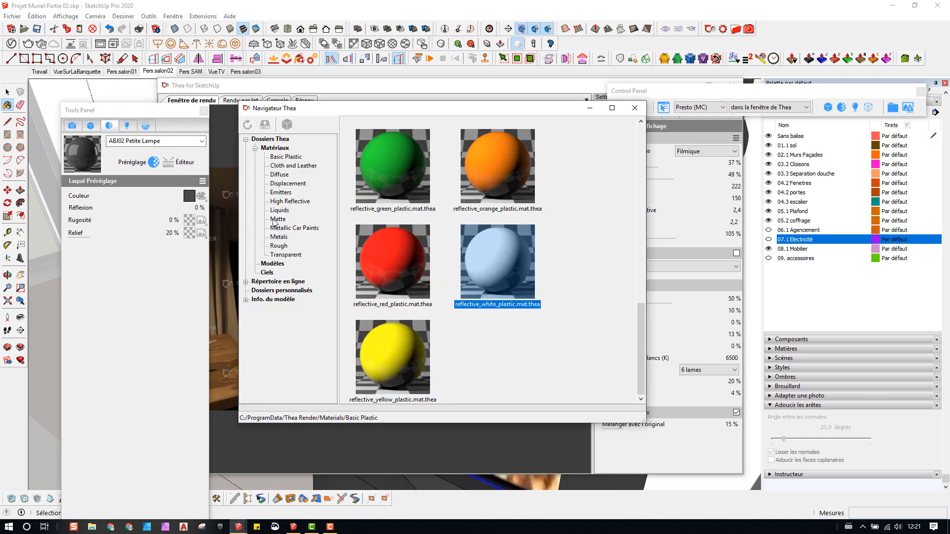
left_click(285, 254)
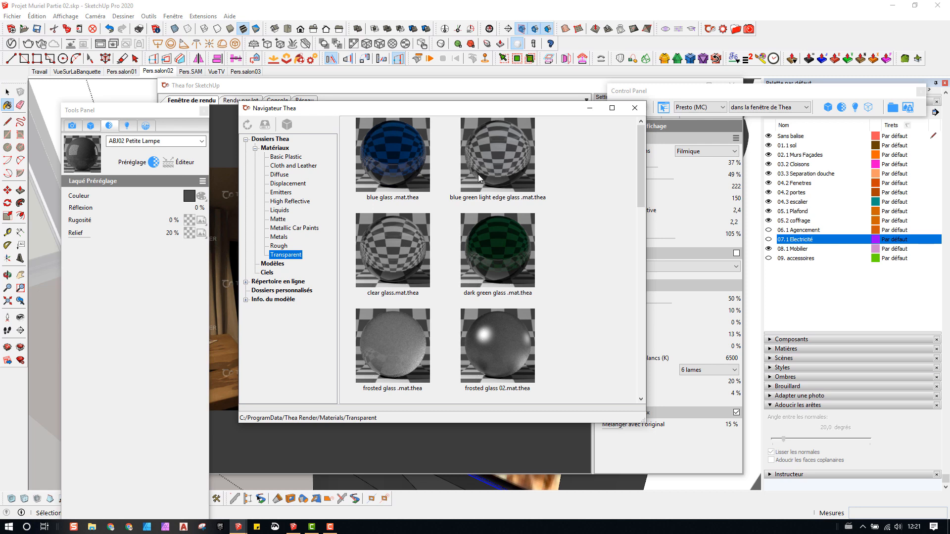
double_click(396, 251)
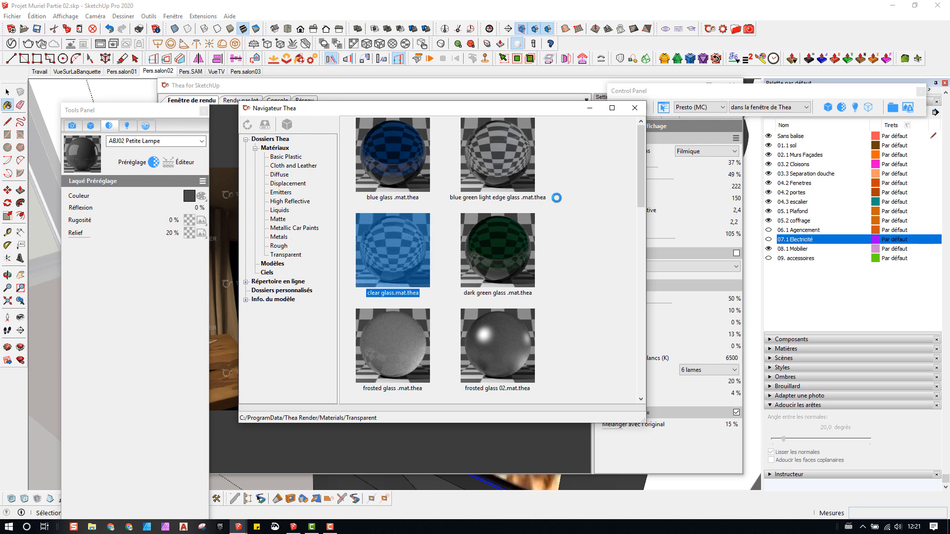
left_click(634, 108)
left_click_drag(566, 88, 454, 173)
left_click(614, 172)
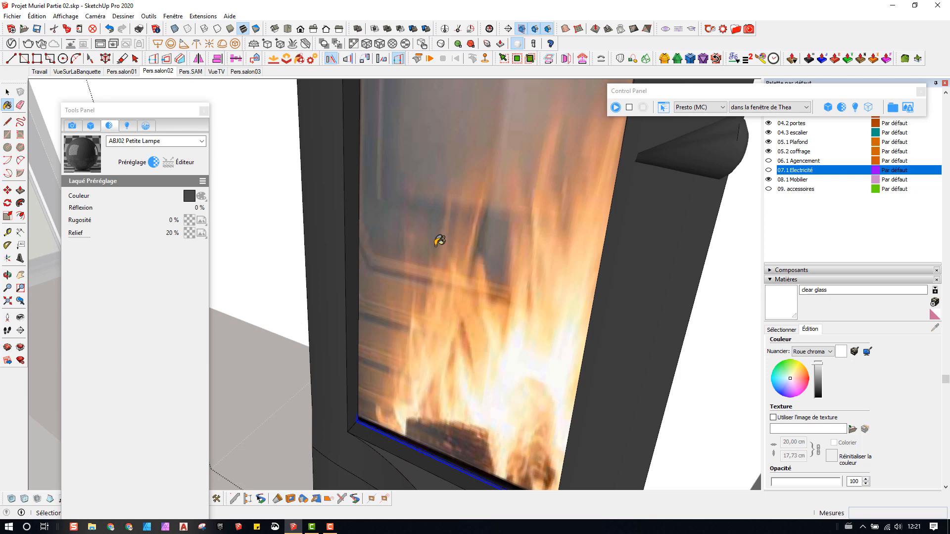
Step: Paint the grouped pane in front of the fire image with clear glass and leave the stove's groups
scroll(440, 243, "up", 3)
middle_click_drag(484, 276, 395, 393)
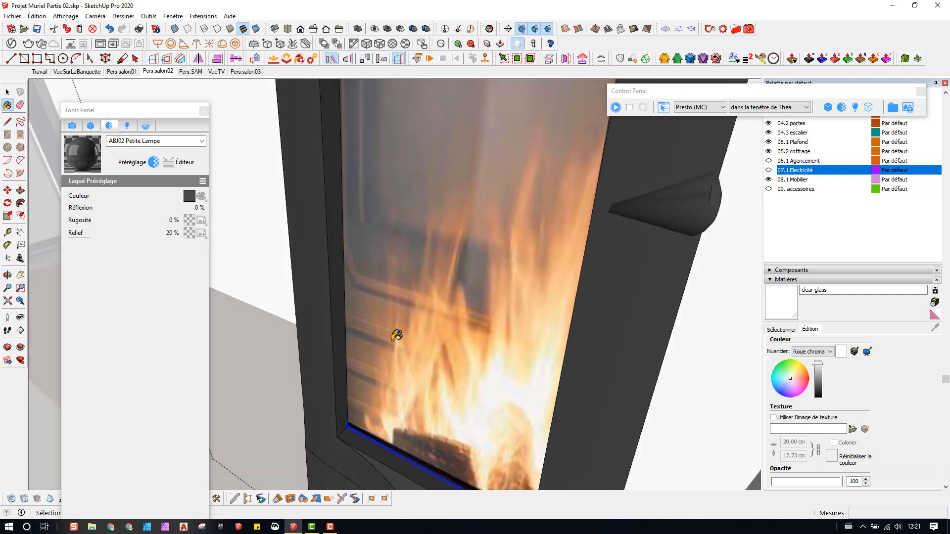
key("space")
key("b")
left_click(385, 328)
mouse_move(385, 328)
middle_mouse_down()
mouse_move(431, 336)
mouse_move(475, 266)
mouse_move(395, 301)
mouse_move(356, 306)
middle_mouse_up()
key("space")
key("Escape")
key("Escape")
Step: Start the interactive Thea render and examine the fire behind the stove's glass from several angles
scroll(428, 308, "up", 3)
middle_click_drag(429, 306, 116, 328)
middle_click_drag(487, 341, 487, 341)
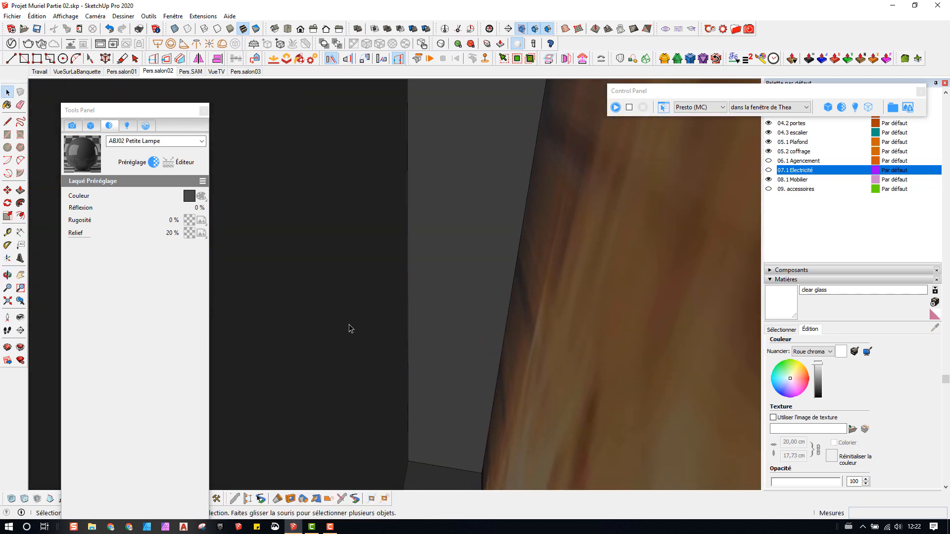
middle_click_drag(349, 329, 607, 157)
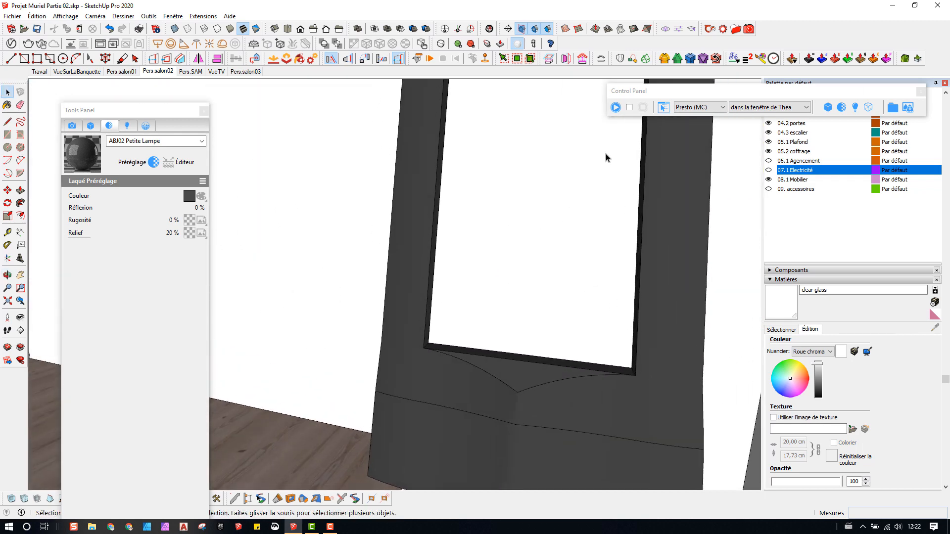
left_click(615, 107)
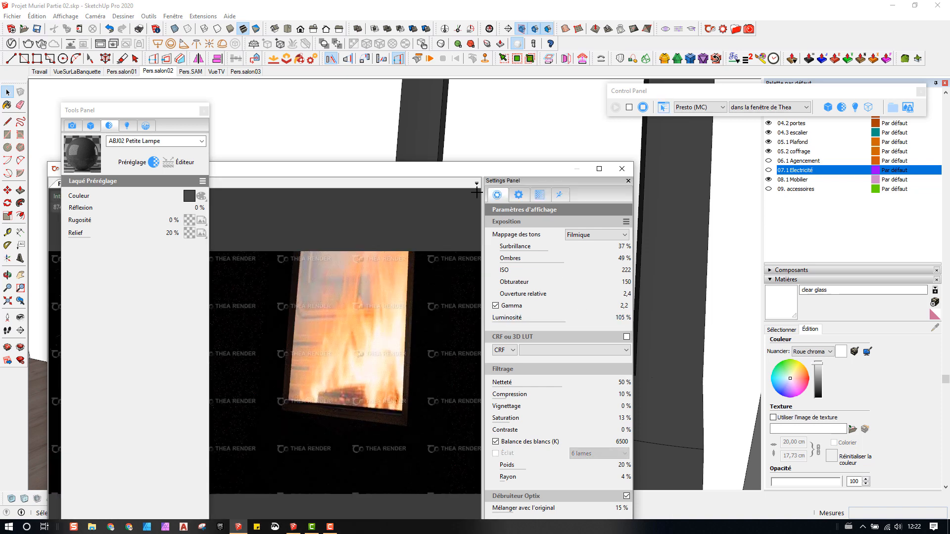
mouse_move(475, 174)
left_mouse_down()
mouse_move(667, 232)
mouse_move(739, 226)
left_mouse_up()
mouse_move(518, 177)
middle_mouse_down()
mouse_move(381, 180)
mouse_move(364, 234)
middle_mouse_up()
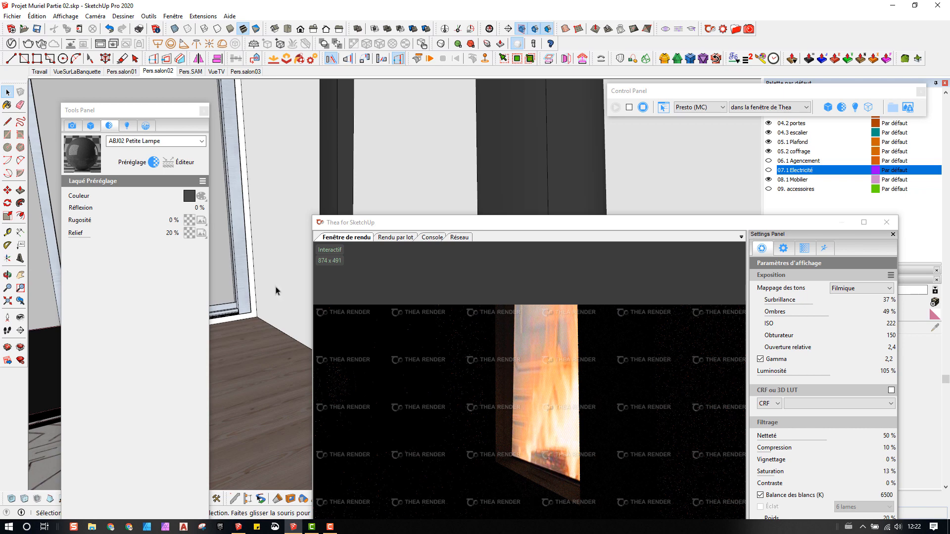
mouse_move(334, 163)
middle_mouse_down()
mouse_move(485, 178)
mouse_move(464, 182)
middle_mouse_up()
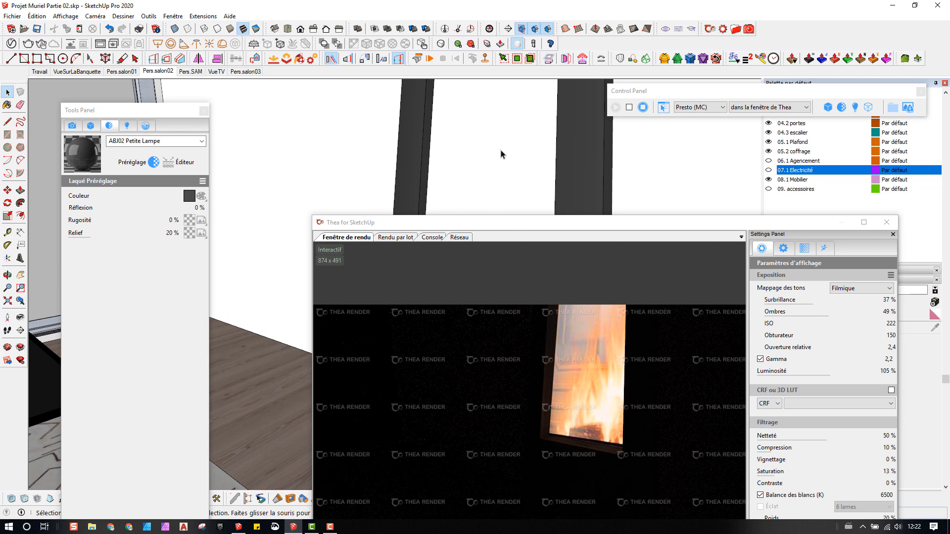
middle_click_drag(382, 160, 376, 185)
Step: Turn the camera from the stove towards the dining area, stop the interactive render and close the Thea window
left_click(21, 317)
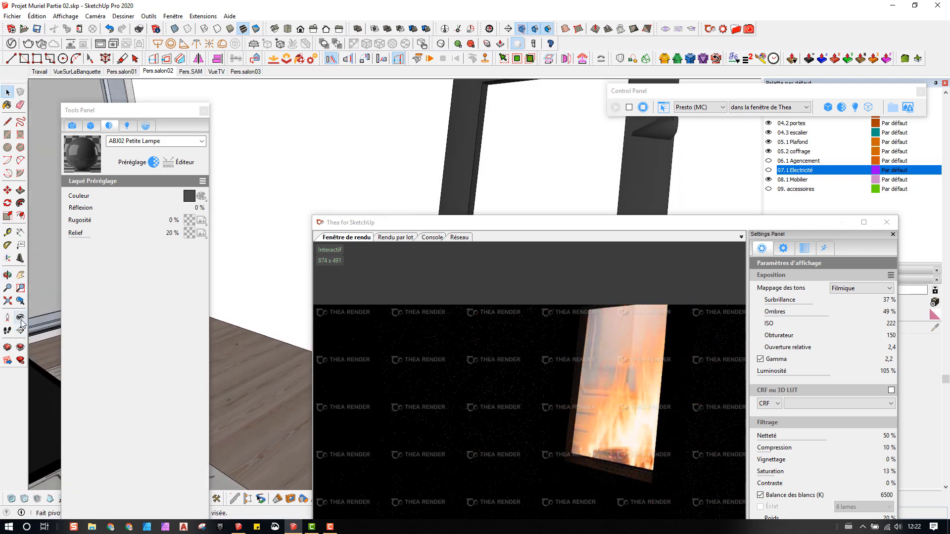
mouse_move(277, 337)
left_mouse_down()
mouse_move(490, 147)
mouse_move(777, 160)
left_mouse_up()
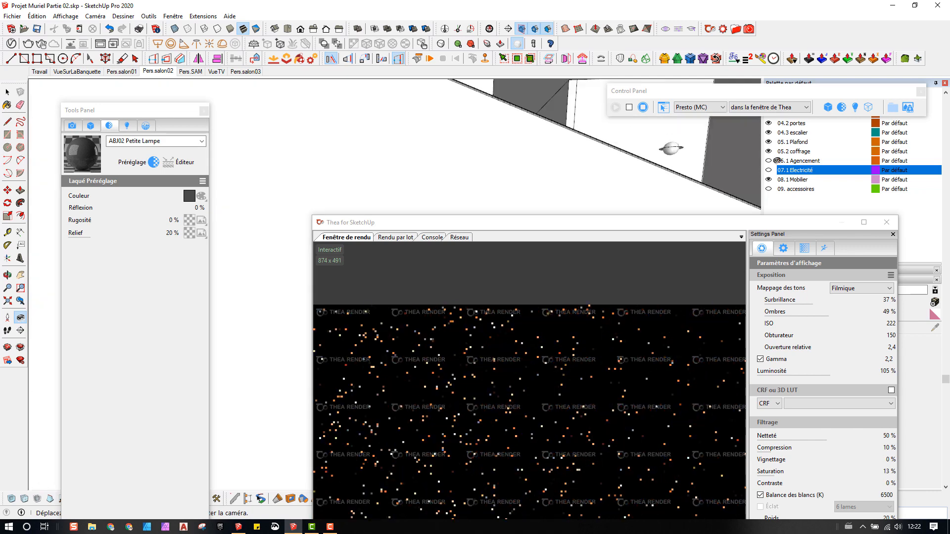
left_click_drag(474, 184, 696, 183)
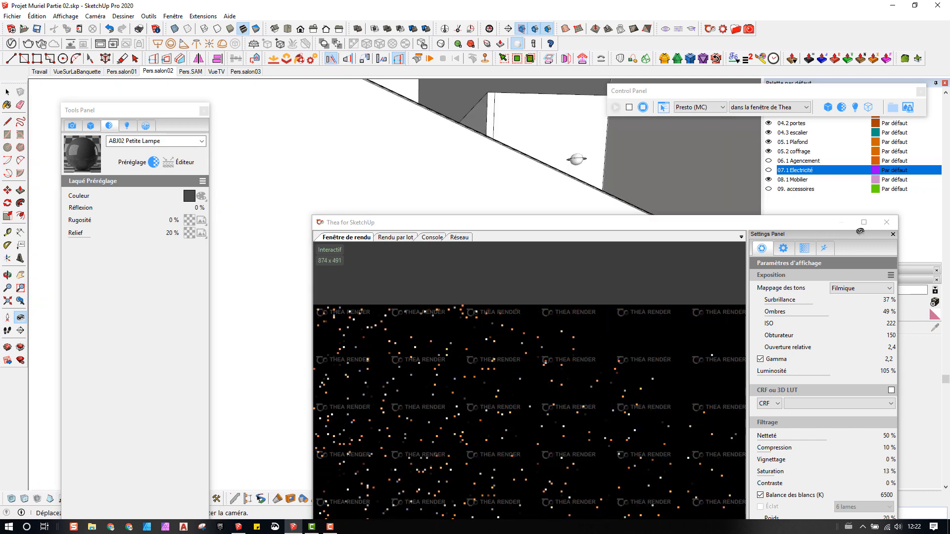
left_click_drag(886, 222, 901, 223)
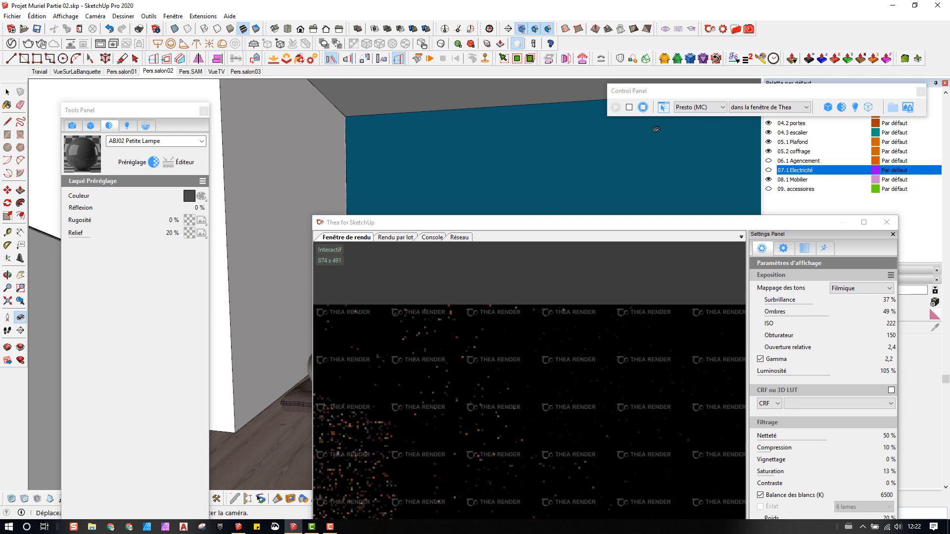
left_click(644, 107)
left_click_drag(844, 229, 851, 234)
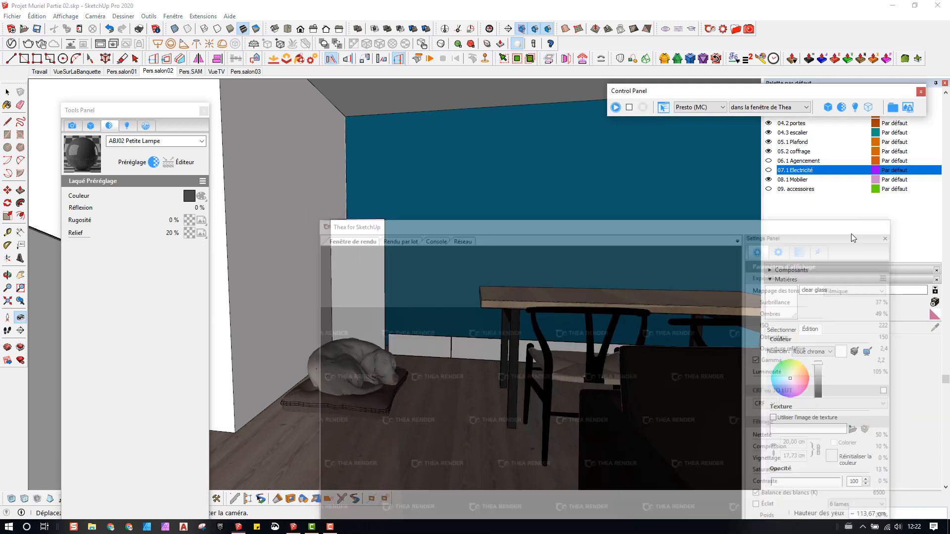
Step: Show the layers 06.1 Agencement, 07.1 Electricité and 09. accessoires
left_click(768, 161)
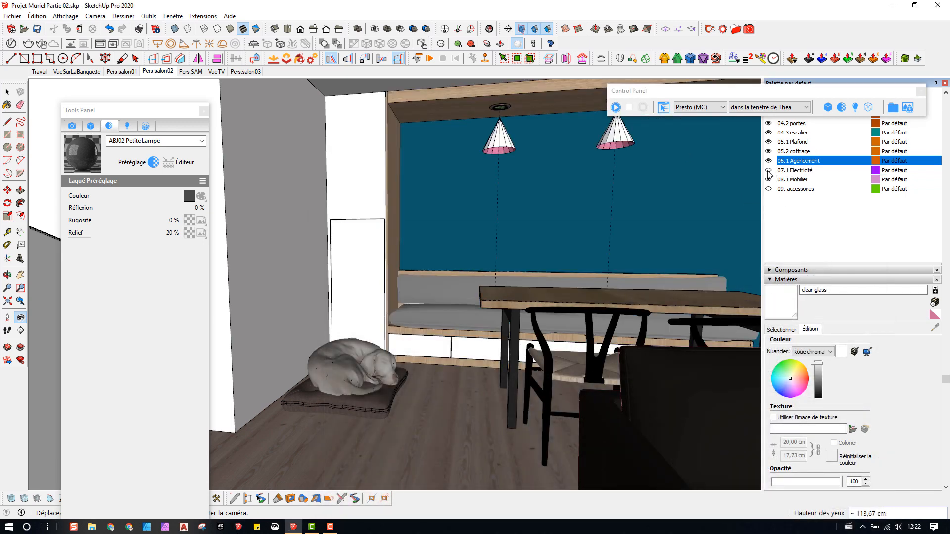
left_click(769, 171)
left_click(768, 189)
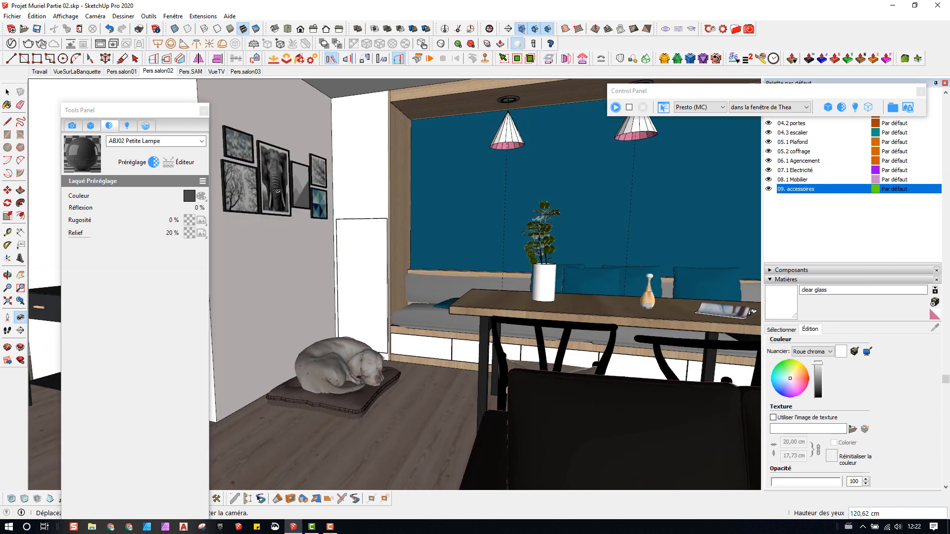
Step: Open the framed elephant picture on the wall down to its geometry and select its image face
scroll(278, 191, "up", 8)
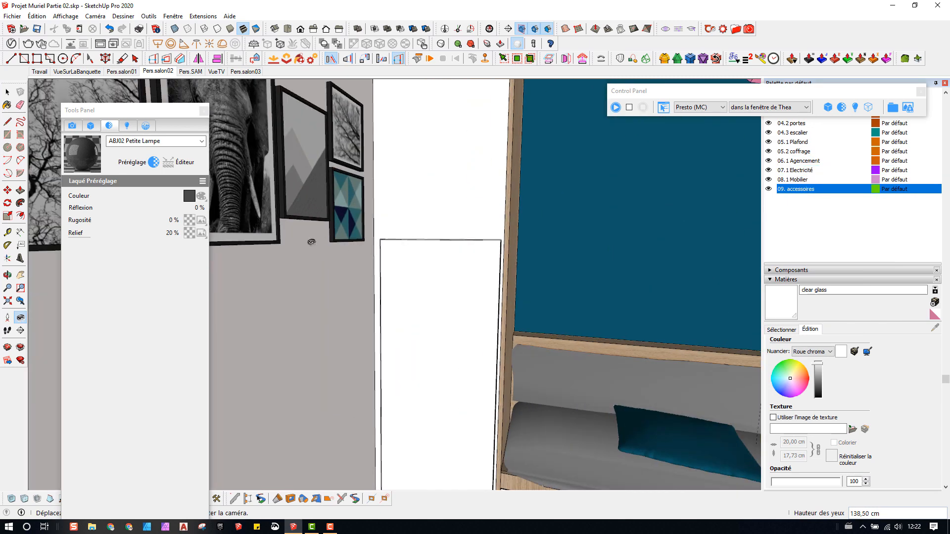
middle_click_drag(286, 245, 420, 256, "shift")
left_click_drag(420, 256, 537, 302)
middle_click_drag(537, 301, 597, 297)
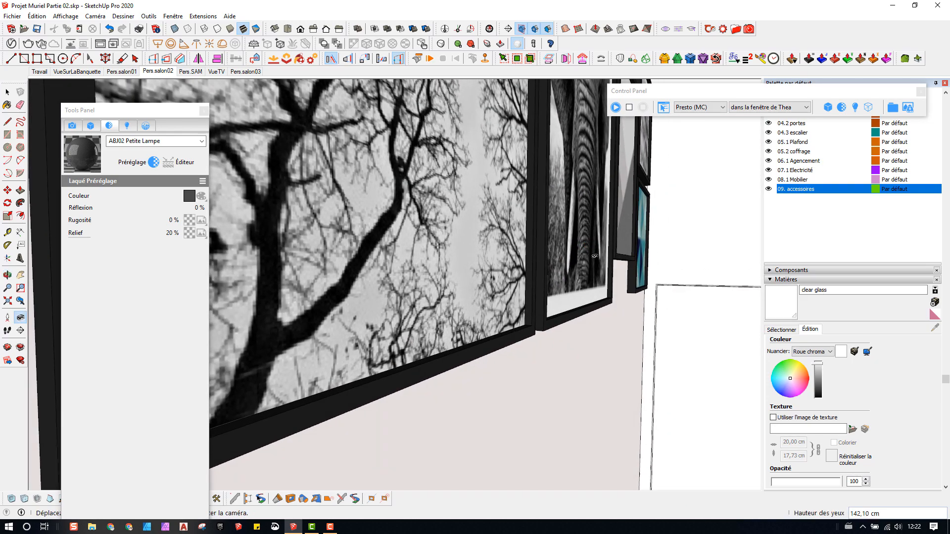
scroll(599, 298, "up", 3)
key("space")
scroll(599, 298, "up", 3)
double_click(581, 310)
double_click(581, 310)
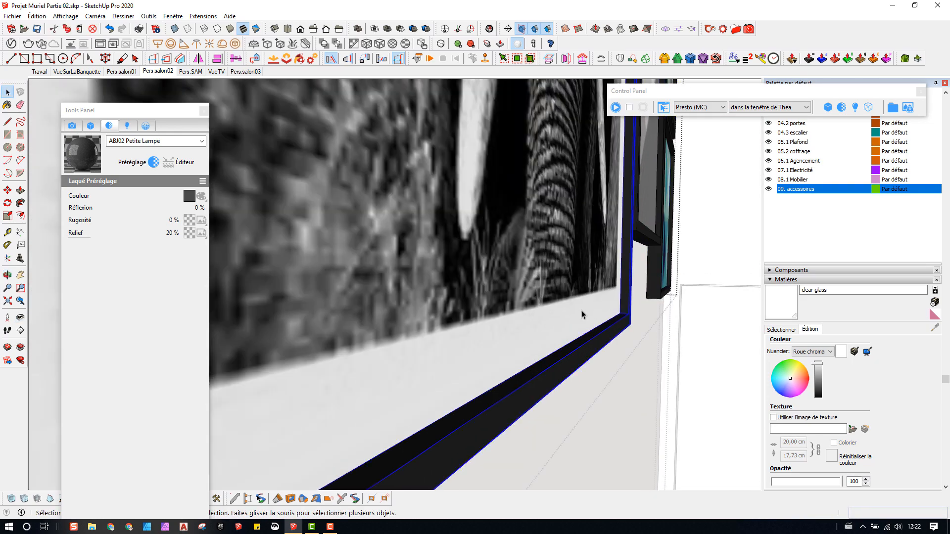
triple_click(581, 311)
middle_click_drag(581, 310, 624, 282)
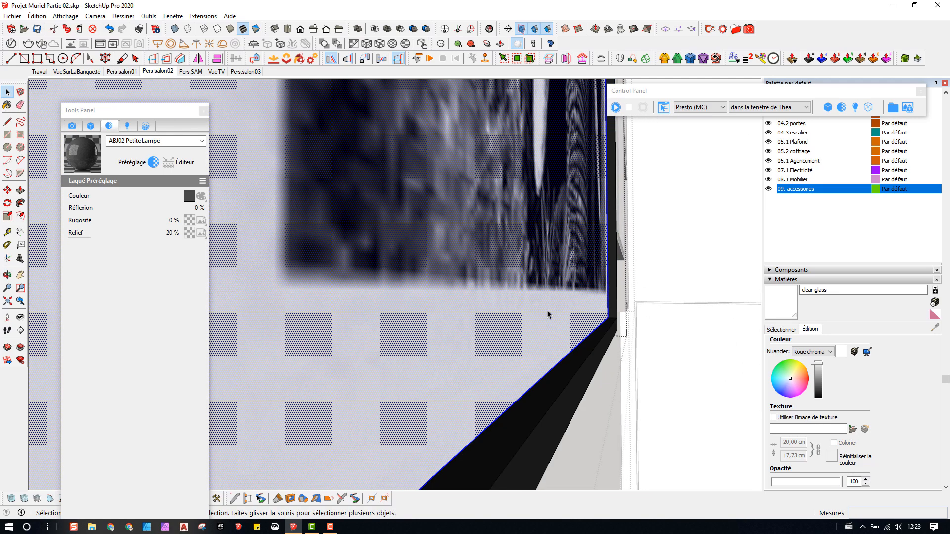
Step: Copy the elephant picture's image face slightly forward inside its frame to serve as a glass pane
middle_click_drag(547, 310, 414, 386)
scroll(429, 334, "down", 5)
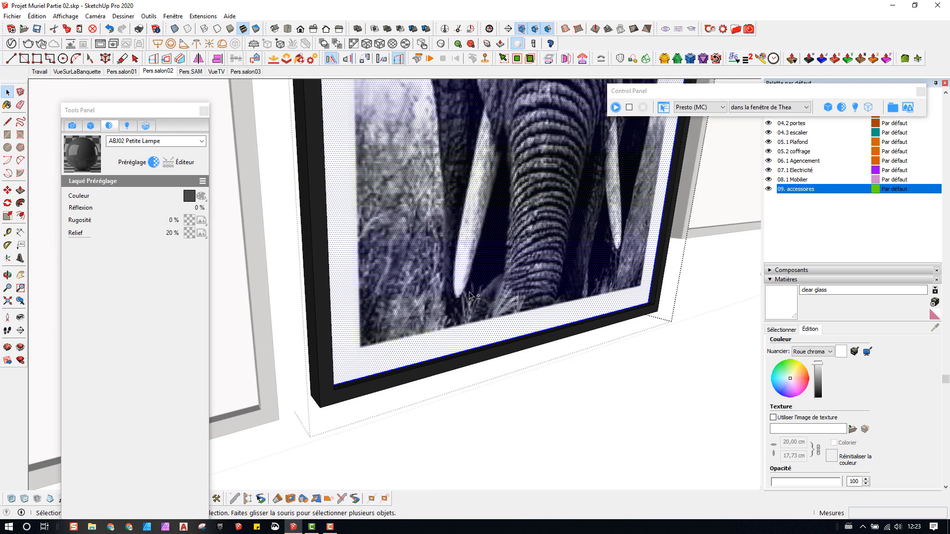
middle_click_drag(428, 333, 464, 368)
scroll(564, 372, "up", 8)
key("m")
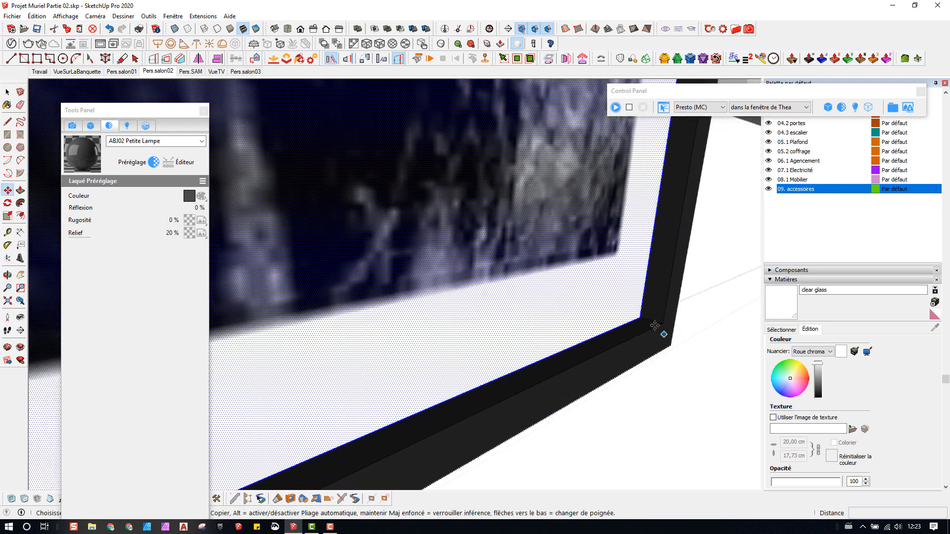
scroll(637, 318, "down", 2)
key("space")
scroll(627, 329, "down", 4)
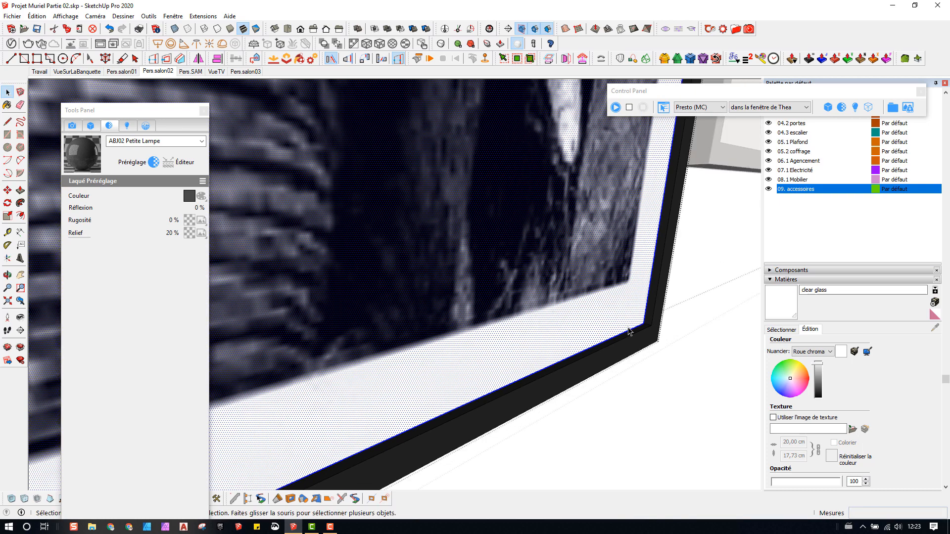
Step: Paint the front copy of the elephant picture's face with the clear glass material
key("b")
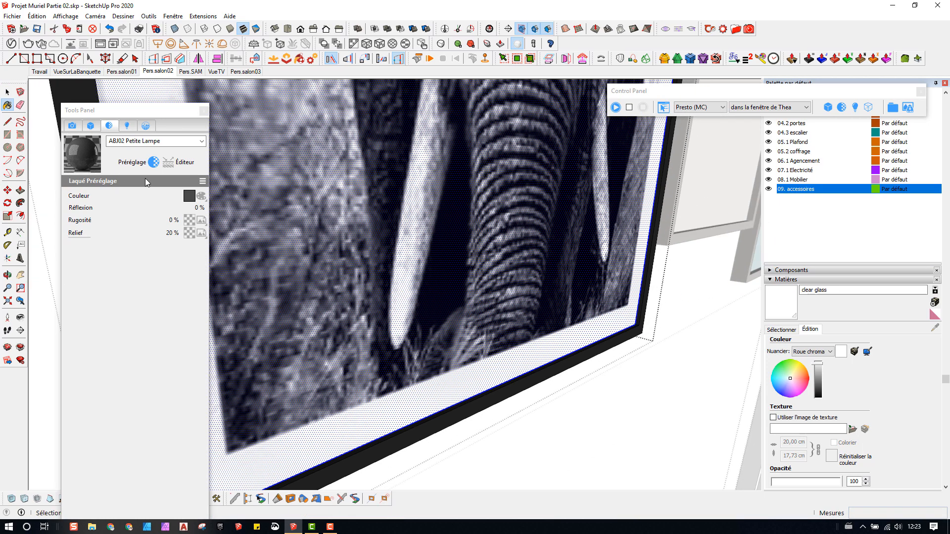
left_click(540, 299)
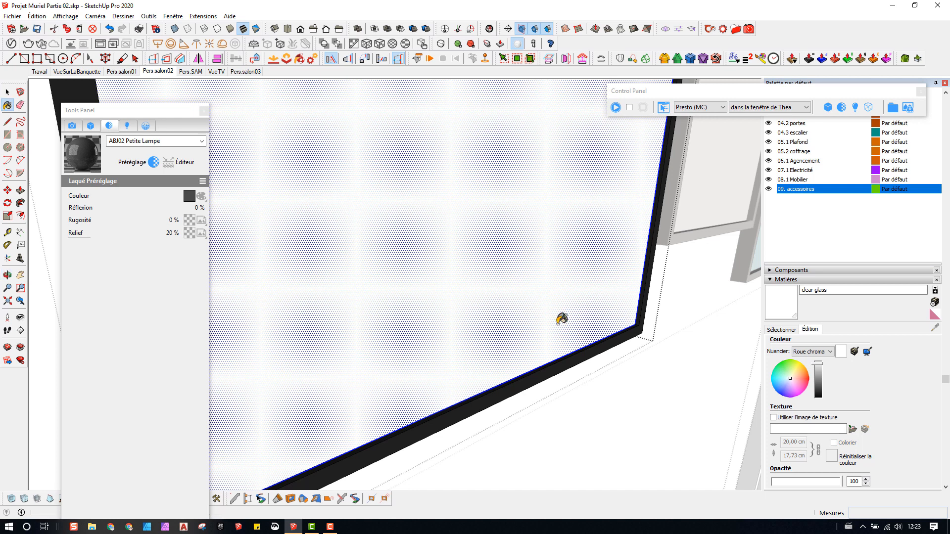
key("space")
scroll(553, 325, "down", 6)
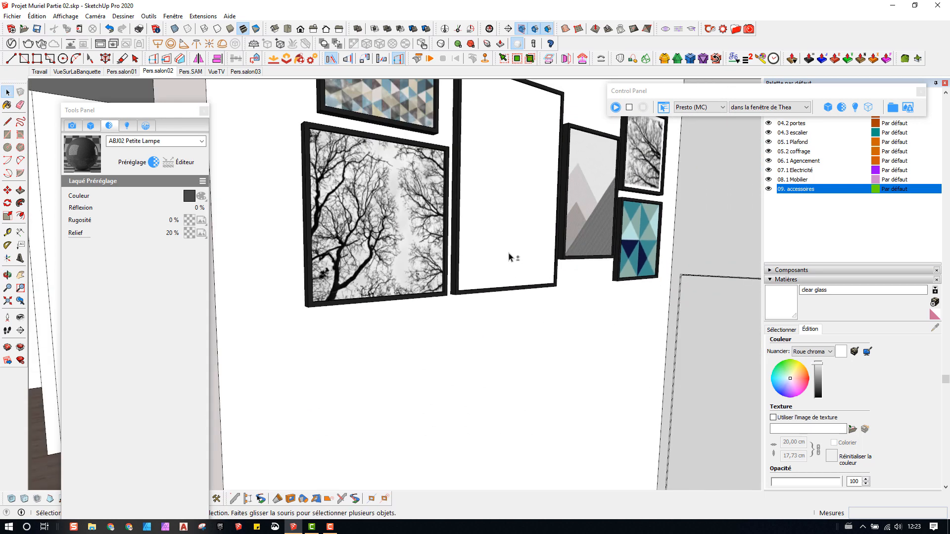
Step: Frame the group of wall pictures, check the glass in an interactive Thea render and stop the render
middle_click_drag(503, 338, 505, 244)
left_click(615, 108)
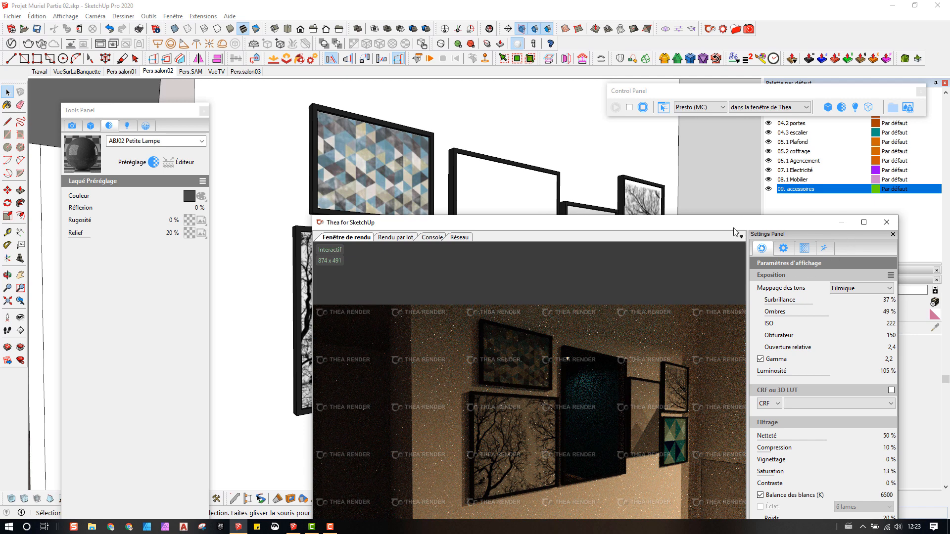
left_click(643, 108)
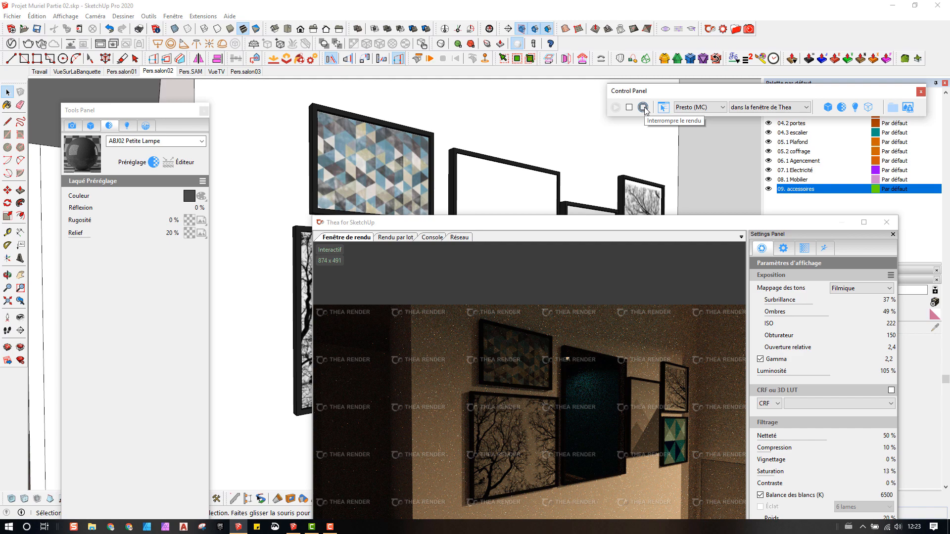
Step: Load the thin glass clear material from the Transparent category of the Thea browser and close the Thea render window
left_click(709, 30)
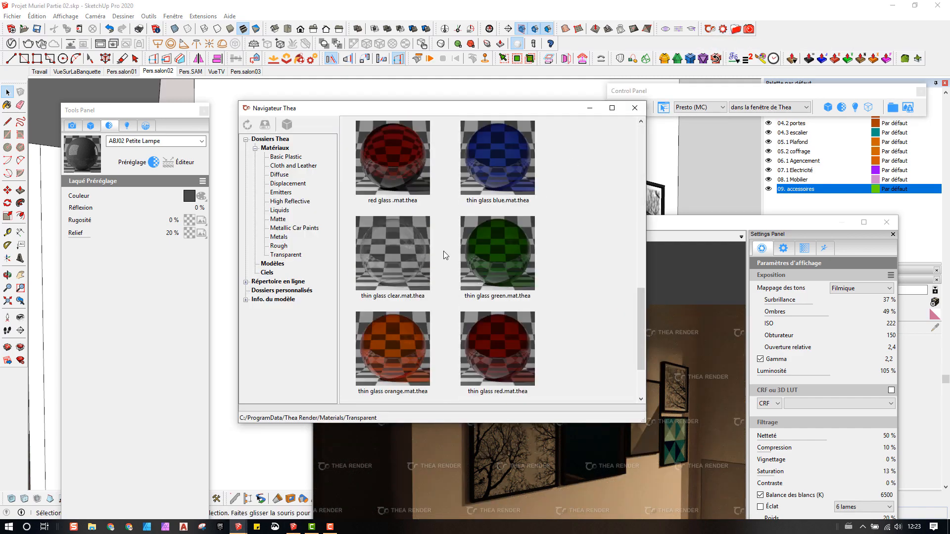
scroll(446, 255, "down", 2)
scroll(395, 246, "up", 3)
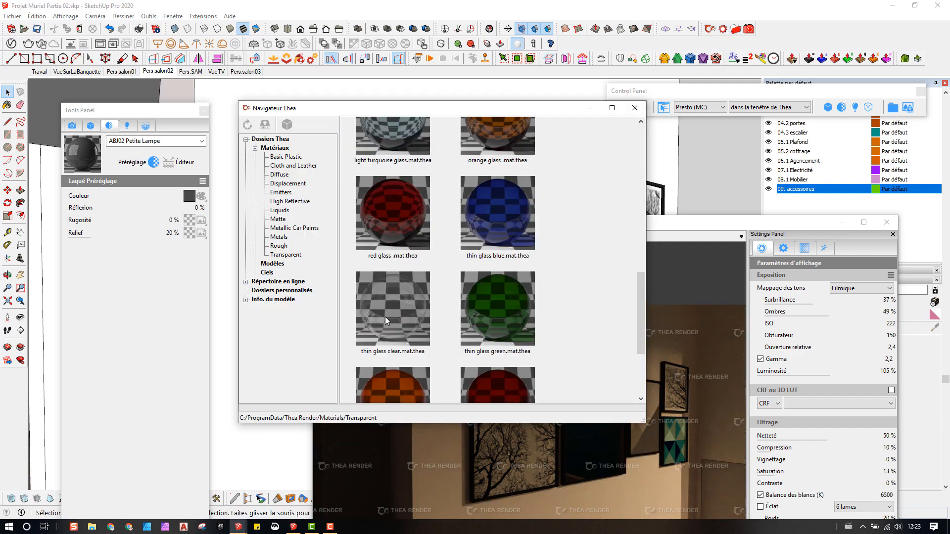
double_click(387, 321)
left_click(833, 222)
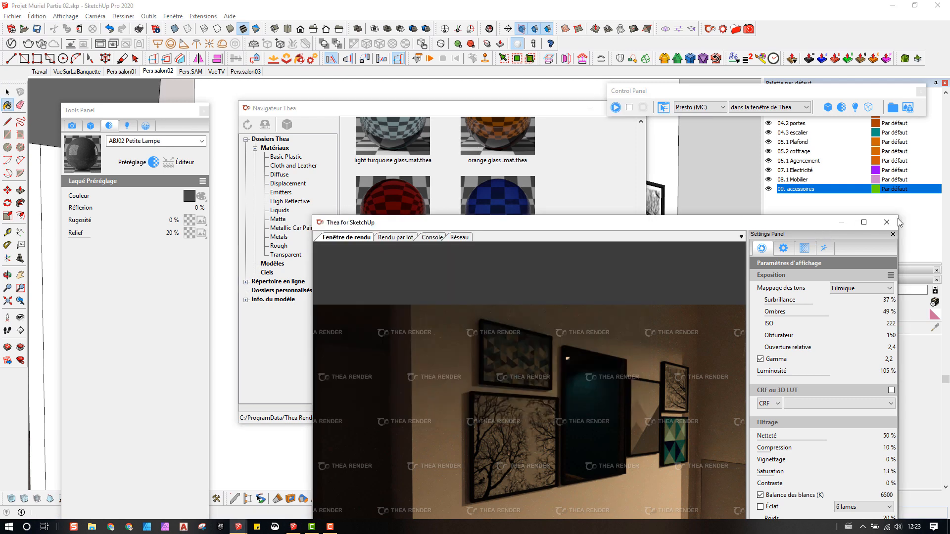
left_click(887, 222)
Step: Rename the thin glass clear material as Verre Tableau and close the Thea browser
left_click_drag(844, 292, 777, 296)
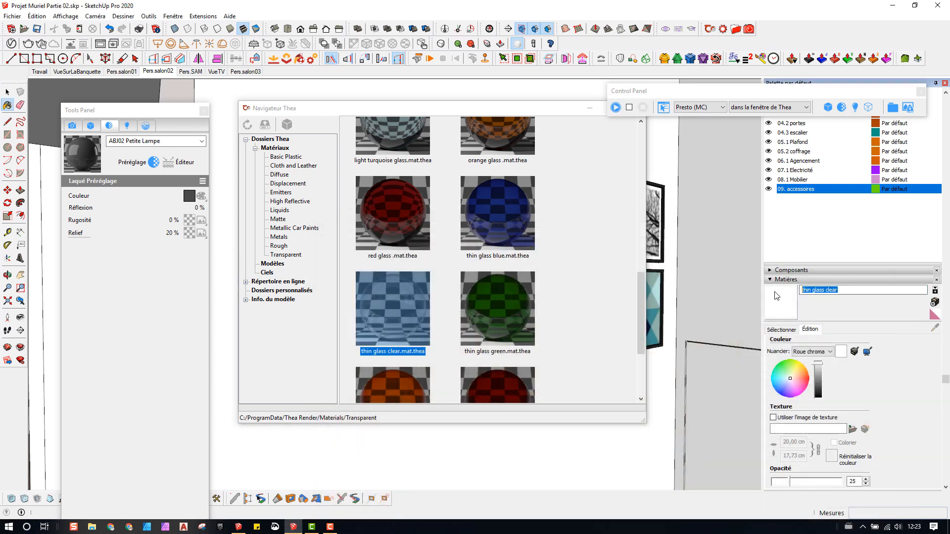
type("Verre Tableau")
key("space")
left_click_drag(544, 109, 459, 215)
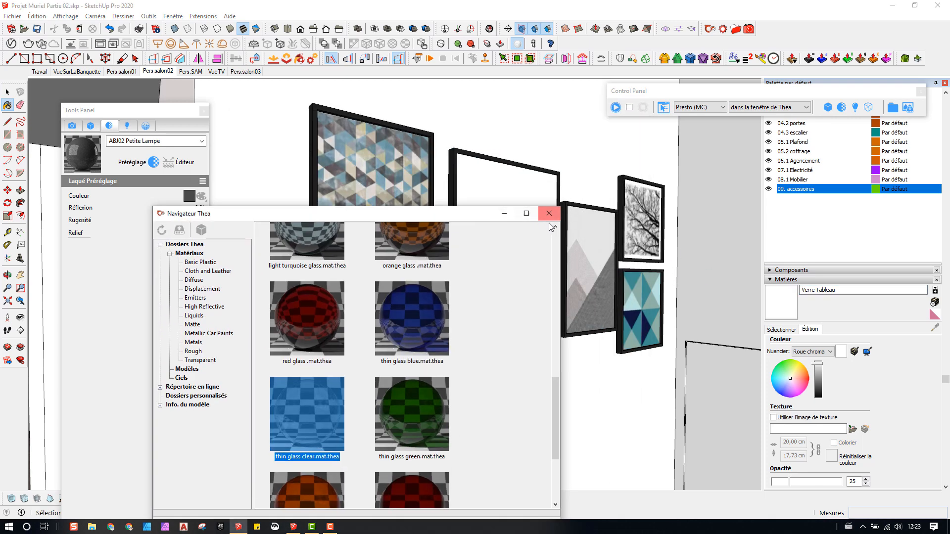
left_click(548, 215)
Step: Open the elephant picture down to its geometry and paint its glass pane with Verre Tableau
double_click(499, 230)
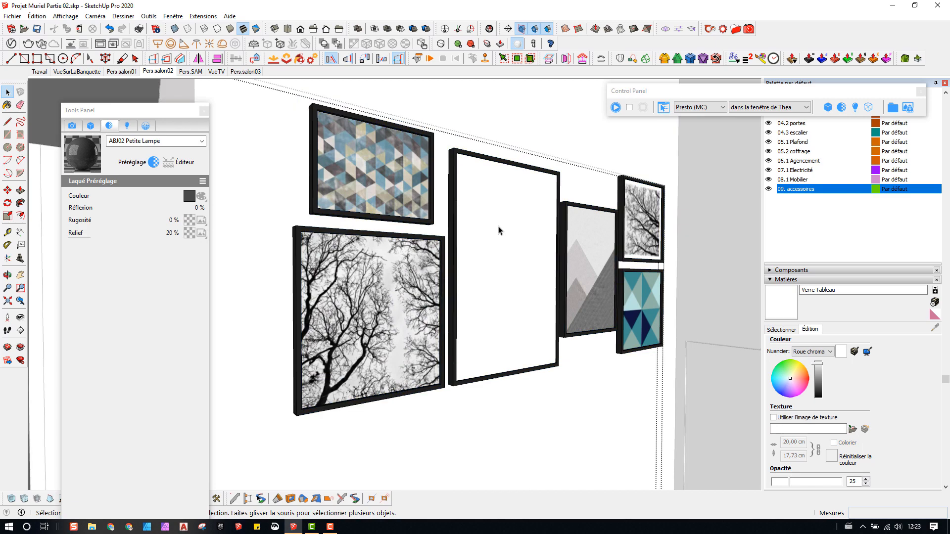
left_click(502, 251)
double_click(502, 252)
key("b")
left_click(505, 256)
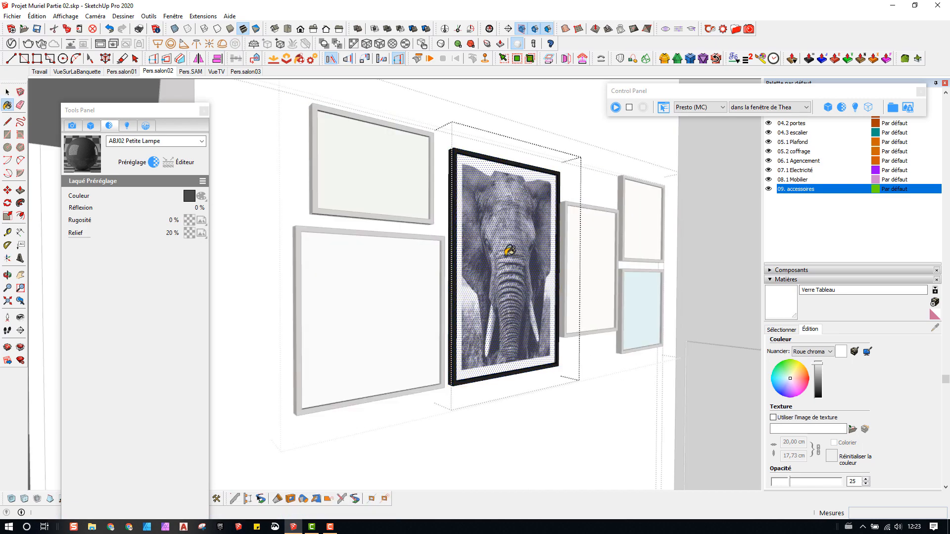
key("space")
Step: Copy the large tree picture's image face slightly forward inside its frame and paint the copy with Verre Tableau
left_click(347, 352)
scroll(344, 350, "up", 4)
scroll(451, 421, "up", 5)
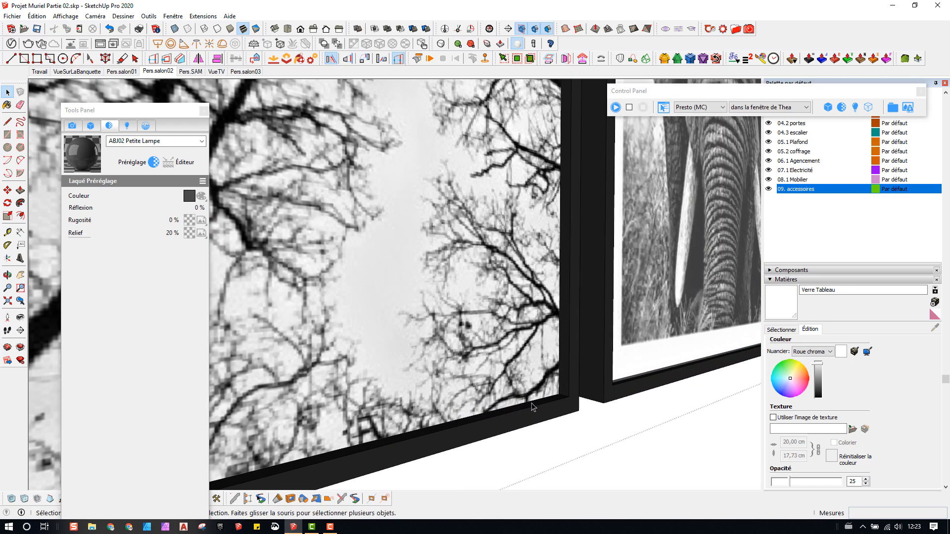
left_click(554, 388)
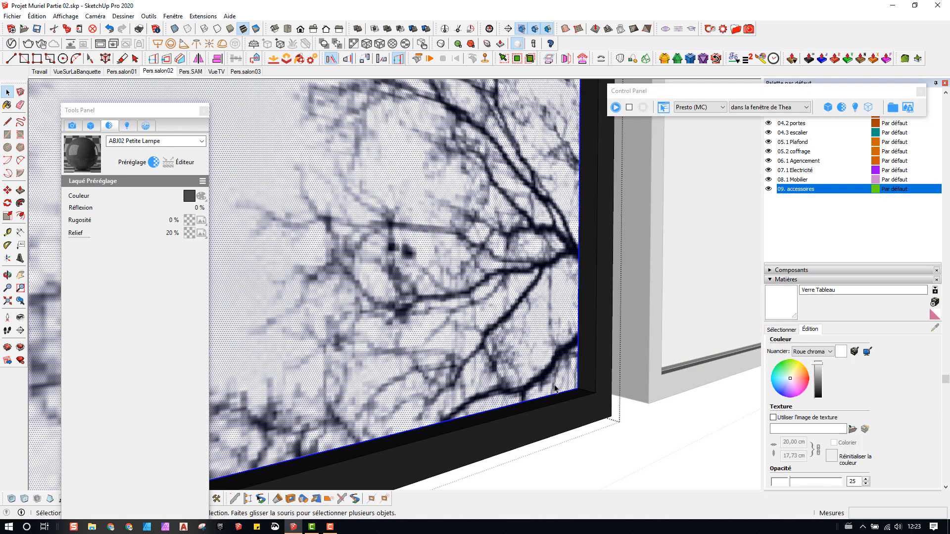
key("m")
left_click(577, 389)
left_click(587, 391)
key("space")
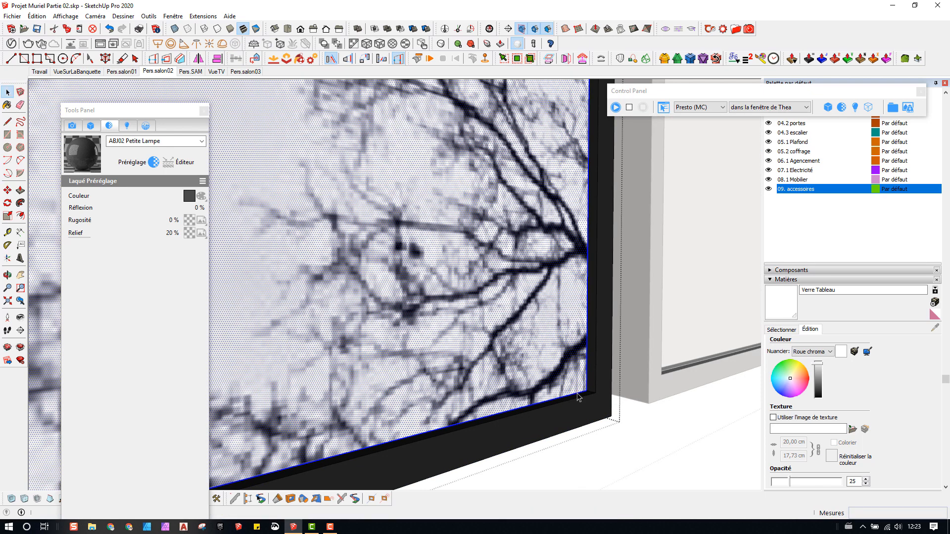
scroll(515, 363, "down", 4)
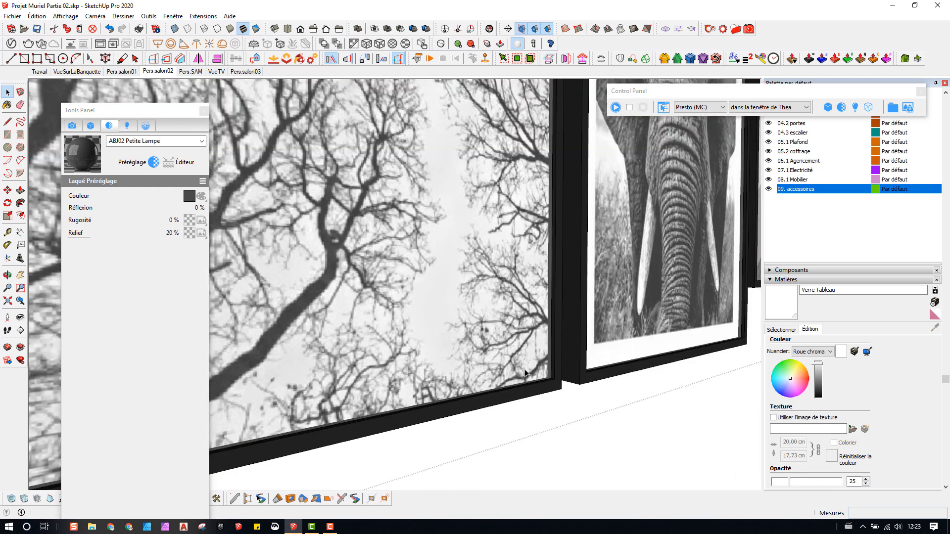
Step: Copy the triangle-pattern picture's image face slightly forward inside its frame and paint the copy with Verre Tableau
scroll(526, 374, "down", 3)
scroll(495, 330, "up", 5)
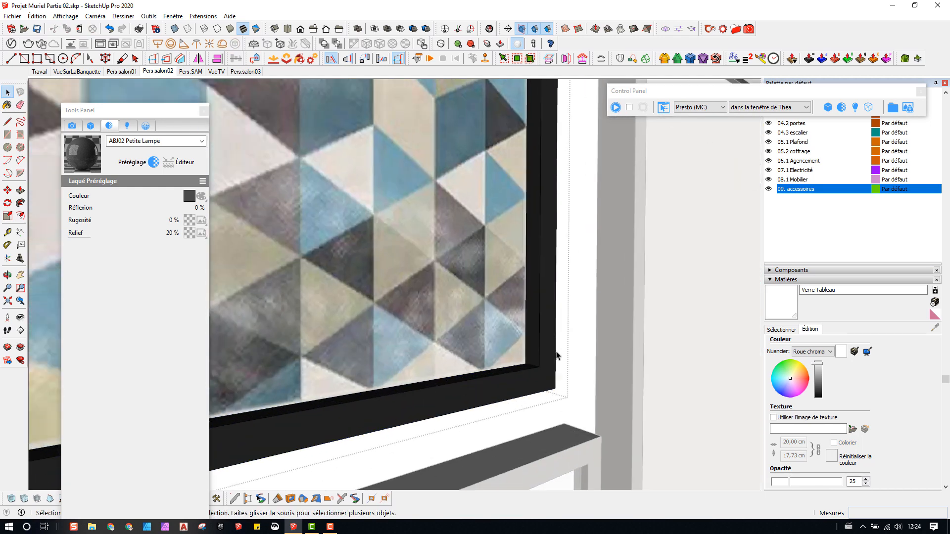
scroll(494, 342, "up", 5)
key("m")
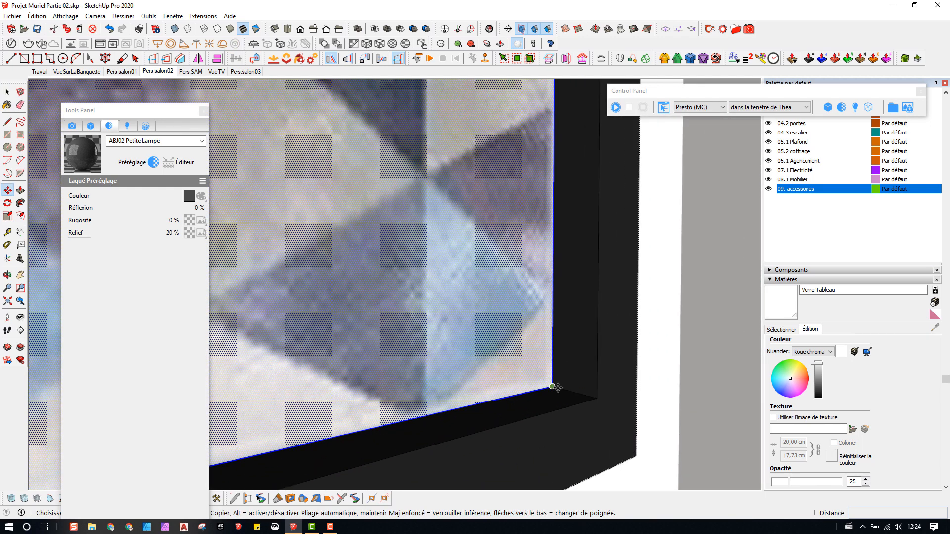
scroll(569, 391, "down", 3)
key("b")
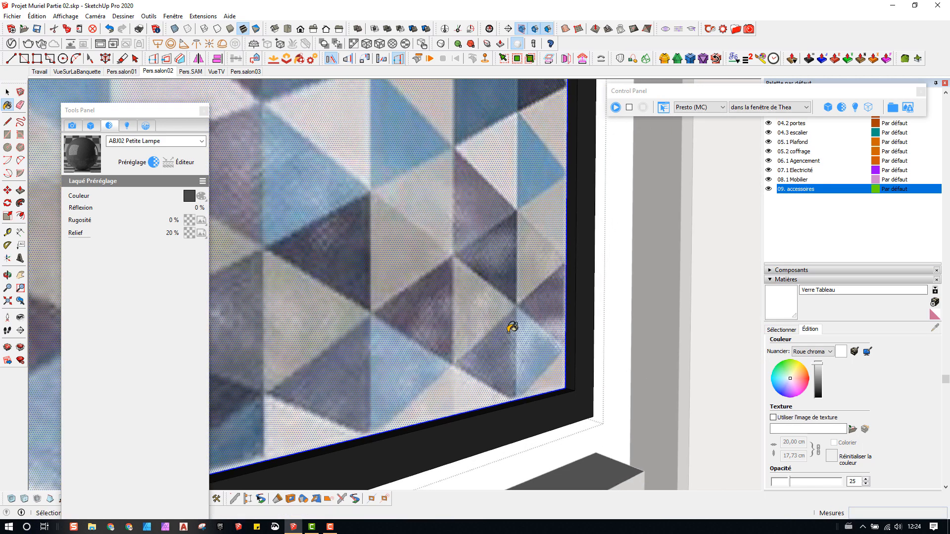
scroll(512, 327, "down", 4)
key("space")
Step: Examine the glazed pictures up close and in an interactive Thea render, and close the Thea window
scroll(549, 386, "up", 5)
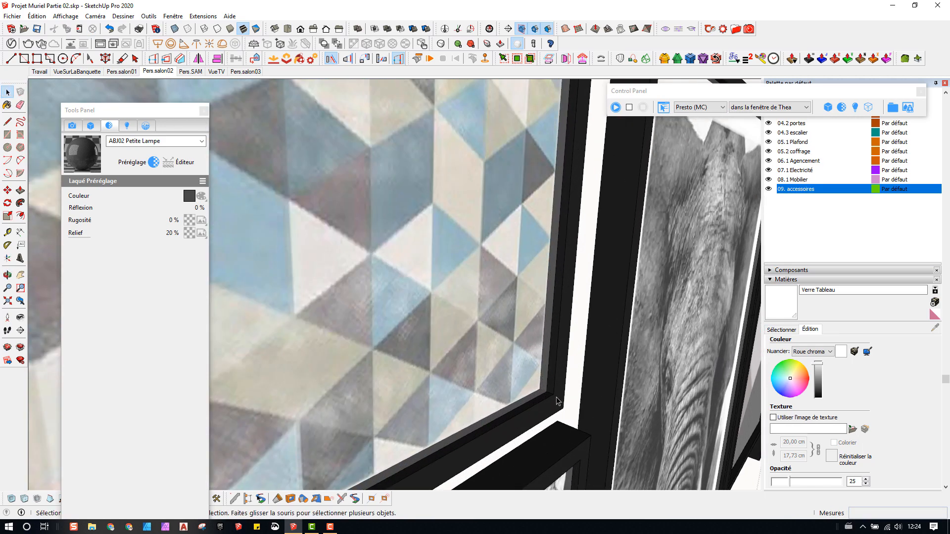
scroll(558, 401, "up", 4)
scroll(545, 358, "down", 9)
mouse_move(544, 359)
middle_mouse_down()
mouse_move(534, 377)
mouse_move(572, 384)
mouse_move(542, 321)
mouse_move(561, 317)
middle_mouse_up()
scroll(542, 320, "down", 3)
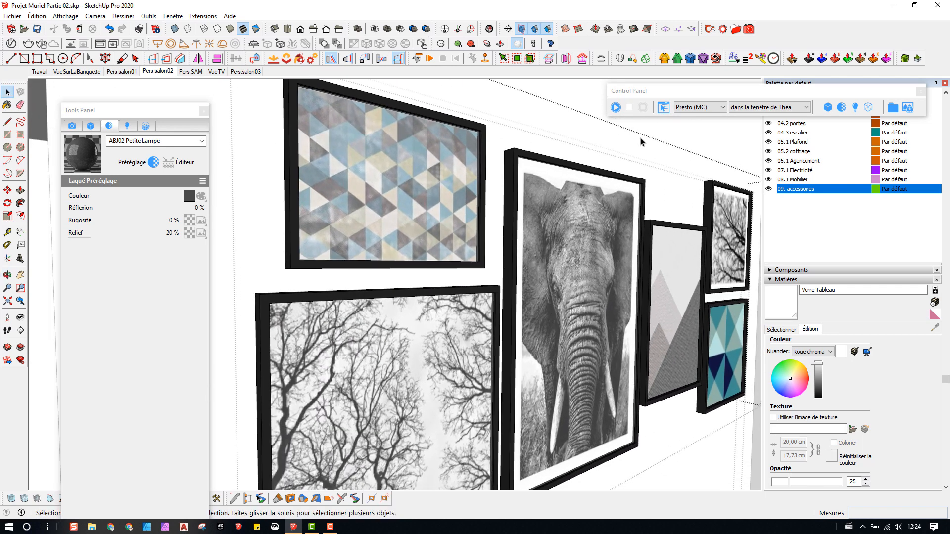
left_click(616, 108)
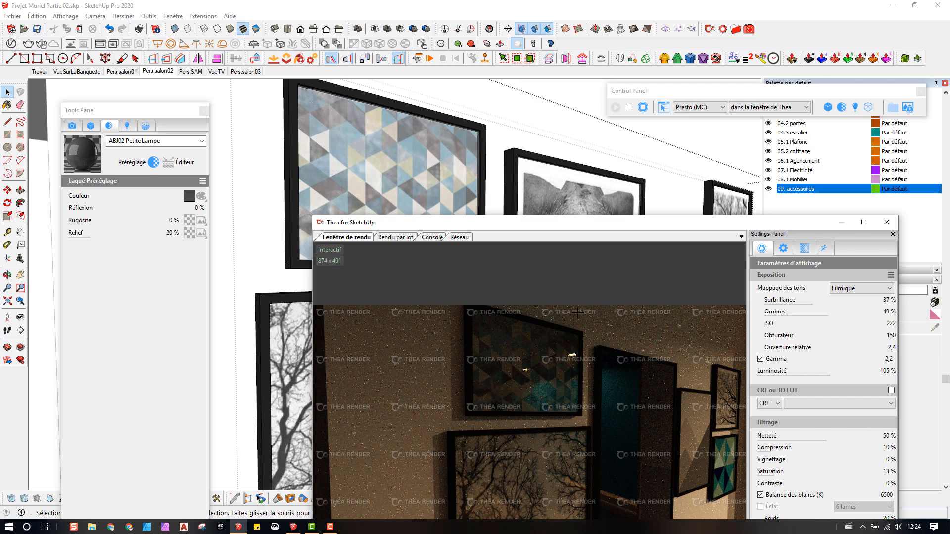
left_click(698, 149)
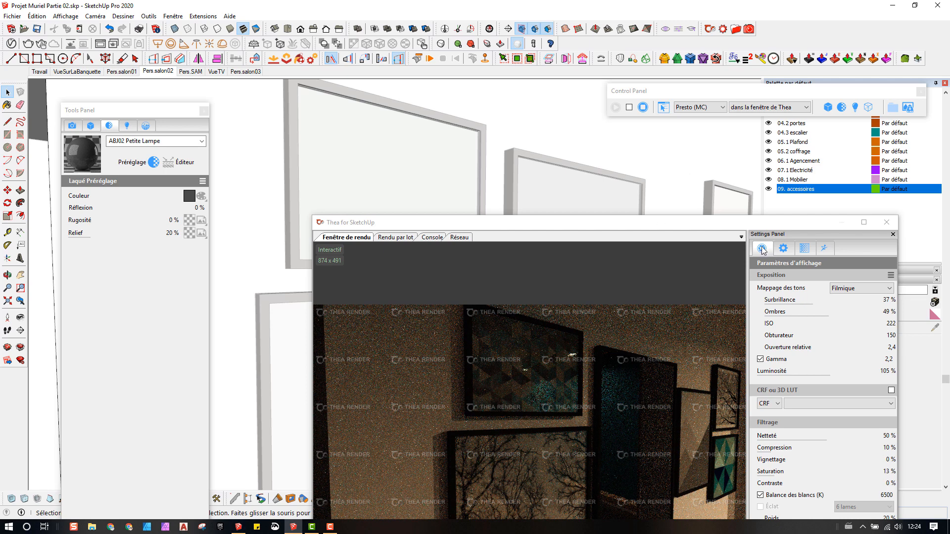
left_click(886, 223)
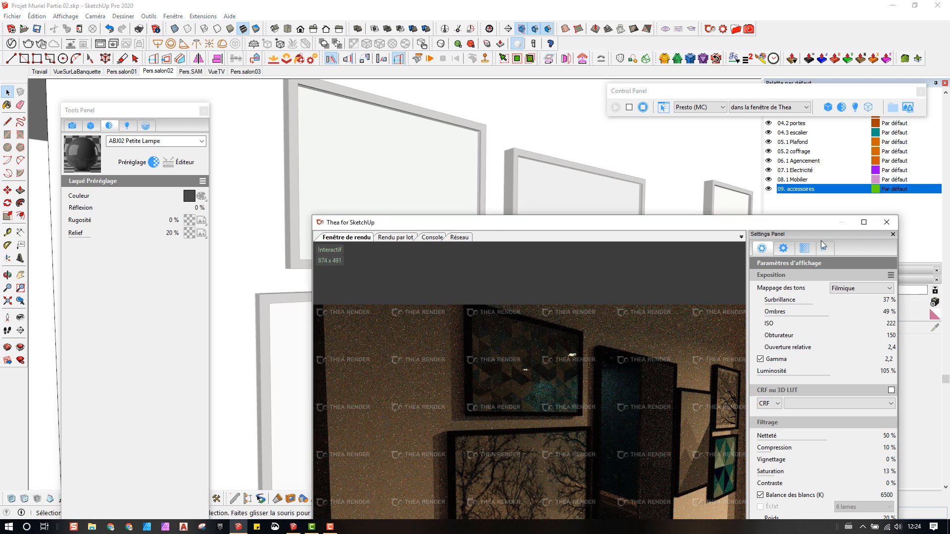
Step: Try to paint the back side of the elephant picture's glass pane with Verre Tableau, and undo it
middle_click_drag(637, 260, 615, 273)
scroll(600, 361, "up", 3)
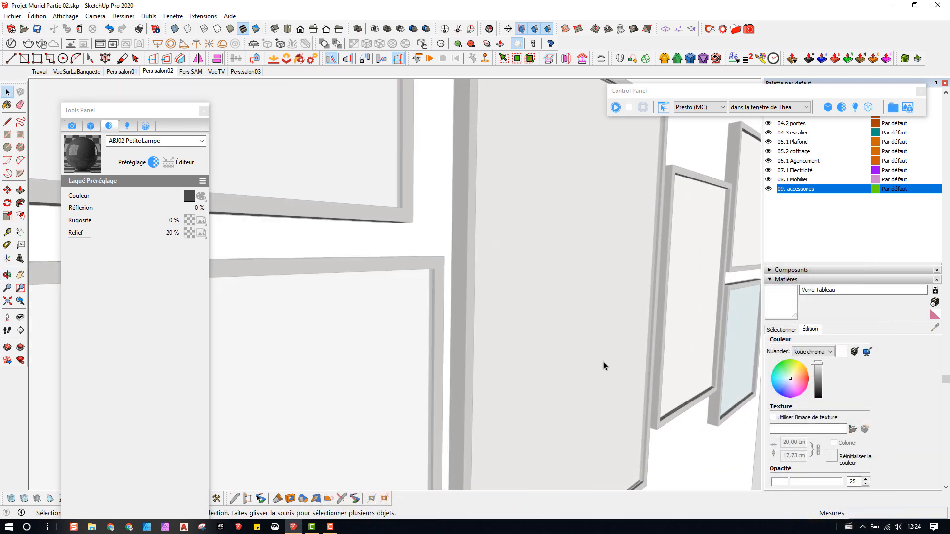
scroll(638, 420, "up", 6)
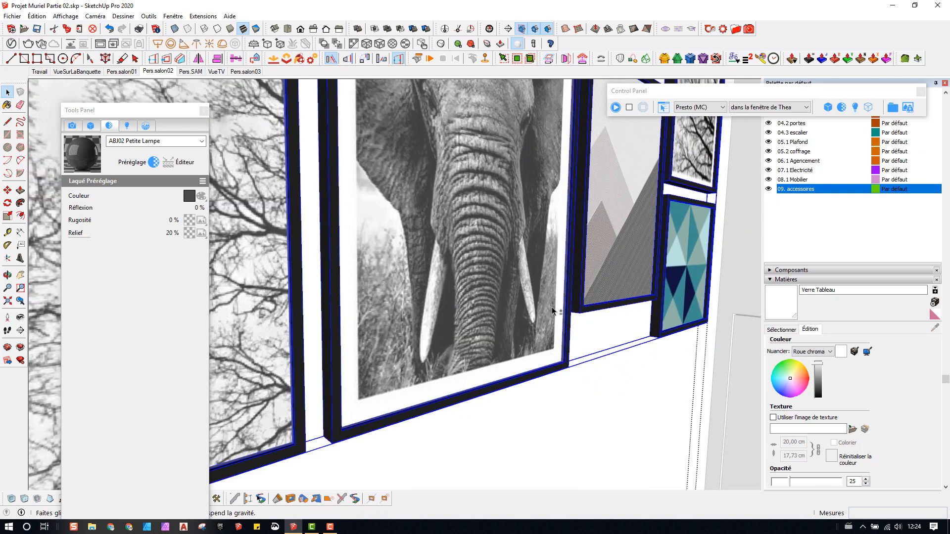
scroll(553, 360, "up", 5)
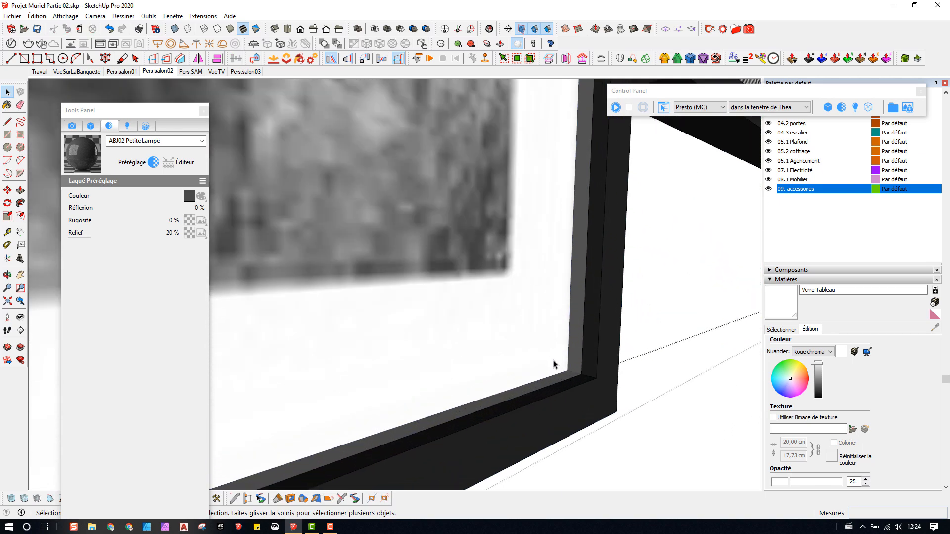
middle_click_drag(553, 361, 712, 392)
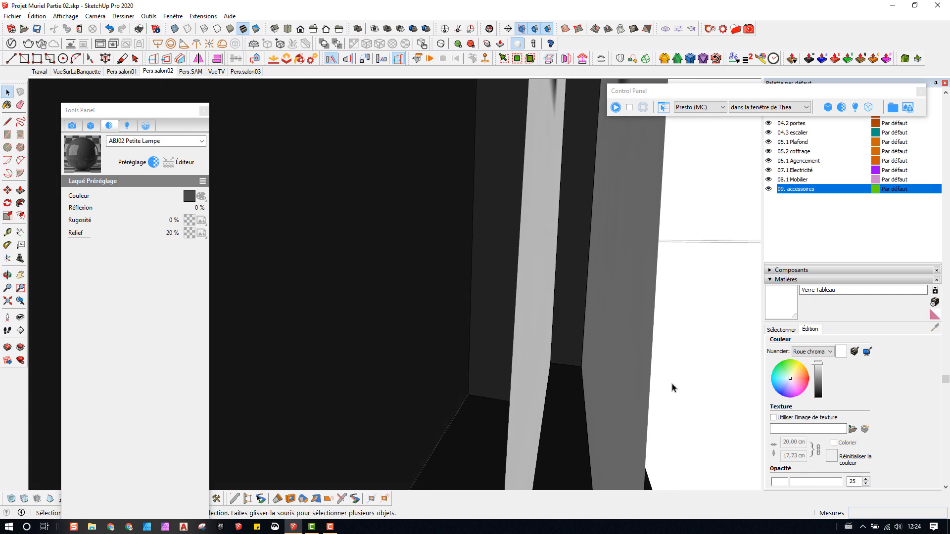
key("b")
left_click(619, 353)
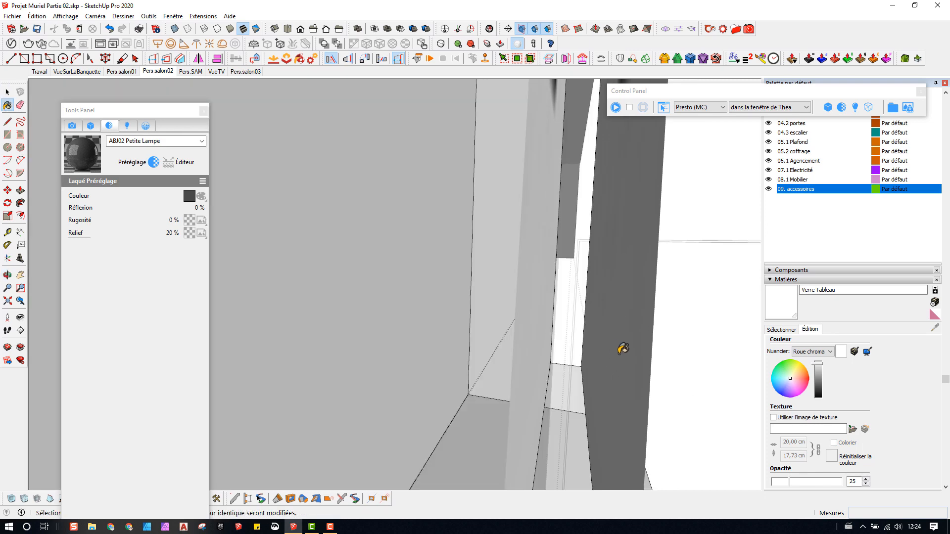
key("ctrl+z")
Step: Open the elephant picture's group and paint the back face of its glass pane with Verre Tableau
key("space")
triple_click(611, 352)
left_click(626, 315)
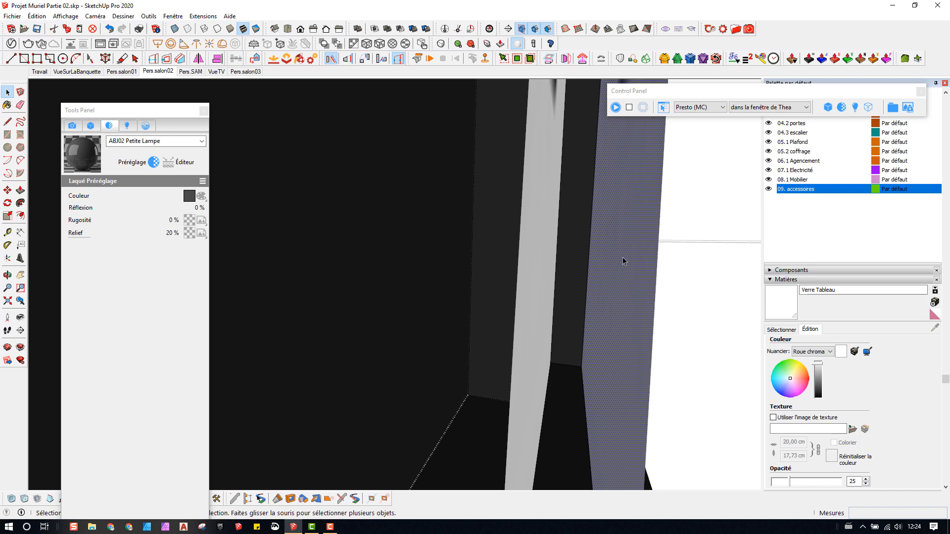
middle_click_drag(662, 292, 593, 283)
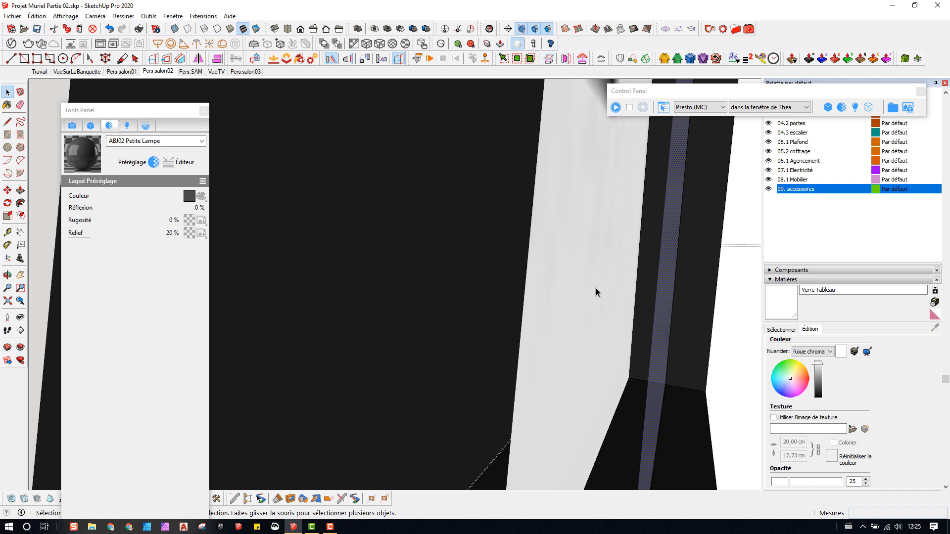
middle_click_drag(596, 287, 682, 326)
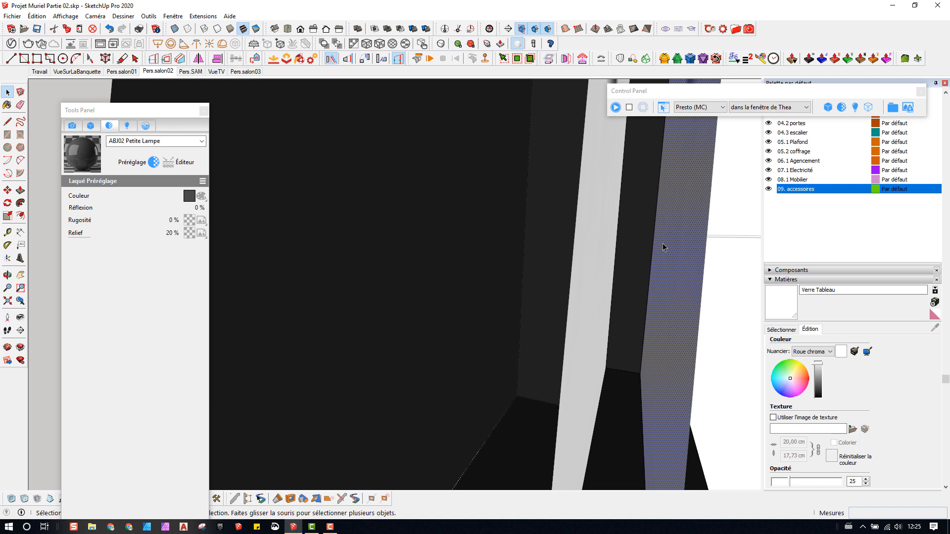
key("b")
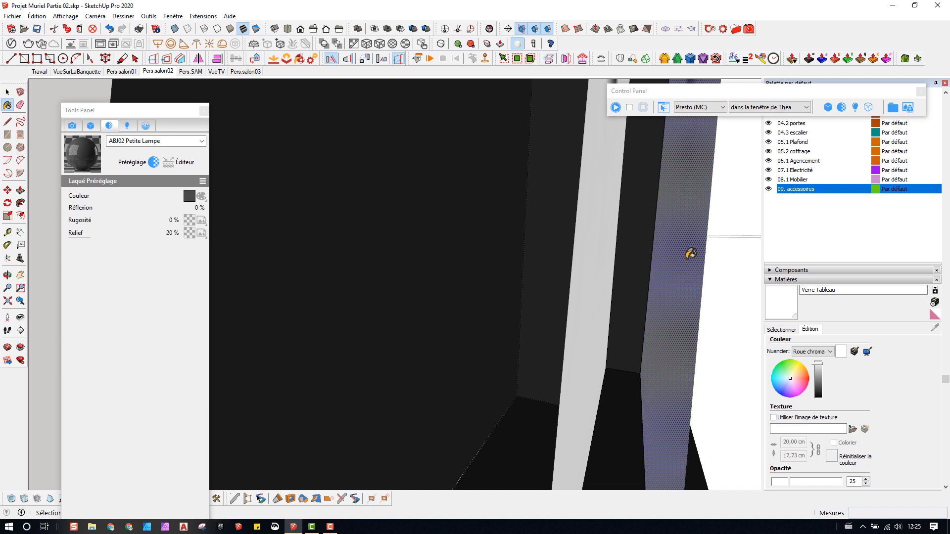
left_click(687, 257)
middle_click_drag(666, 265, 563, 273)
key("space")
left_click(574, 291)
scroll(574, 291, "down", 4)
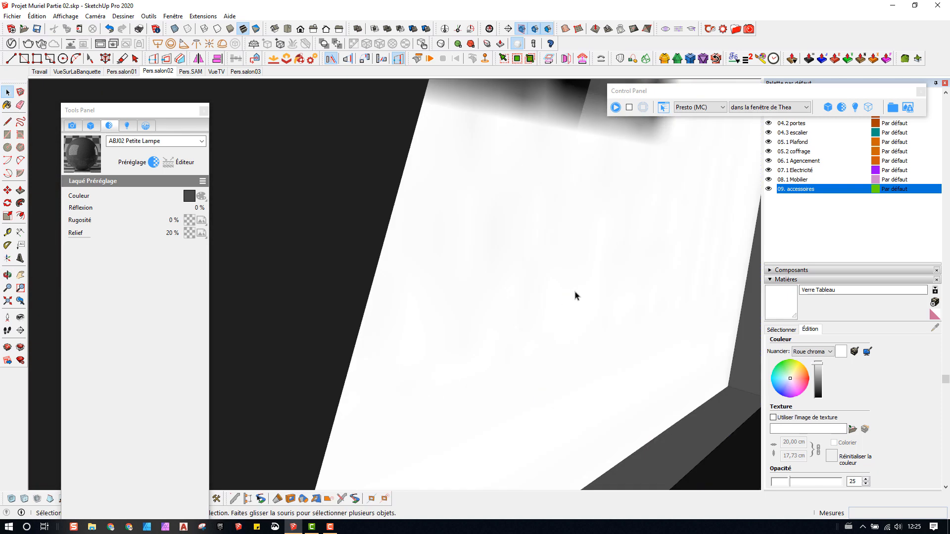
scroll(573, 286, "down", 5)
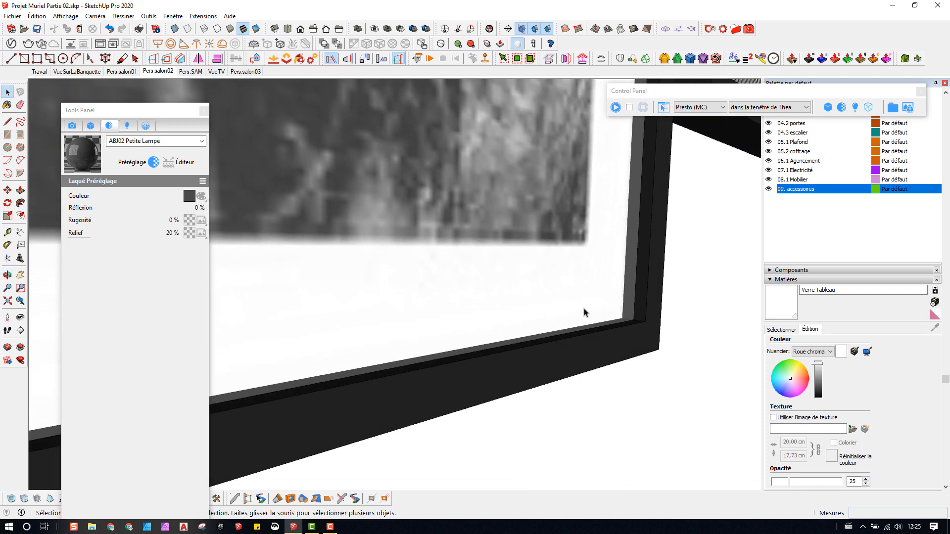
scroll(575, 290, "down", 6)
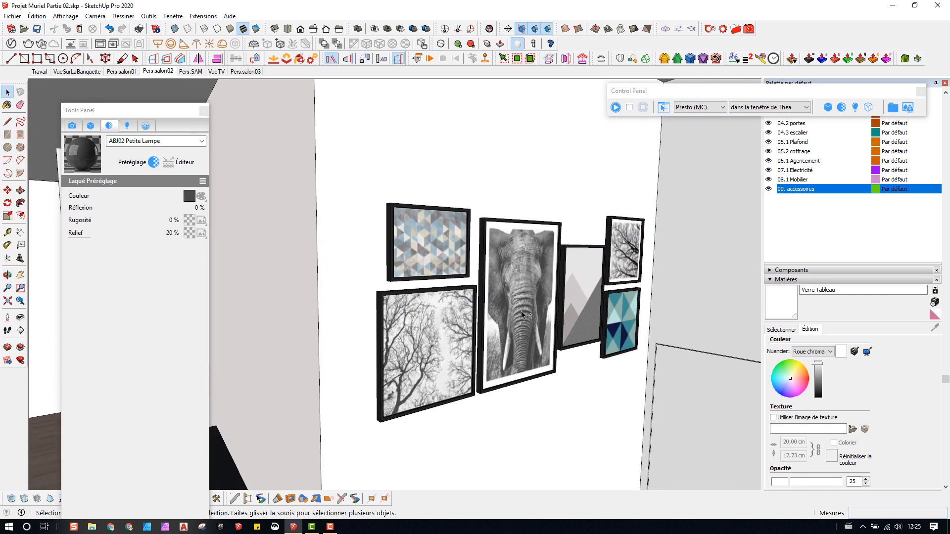
Step: Start an interactive Thea render and examine the reflections on the glazed wall pictures from several angles
left_click(615, 107)
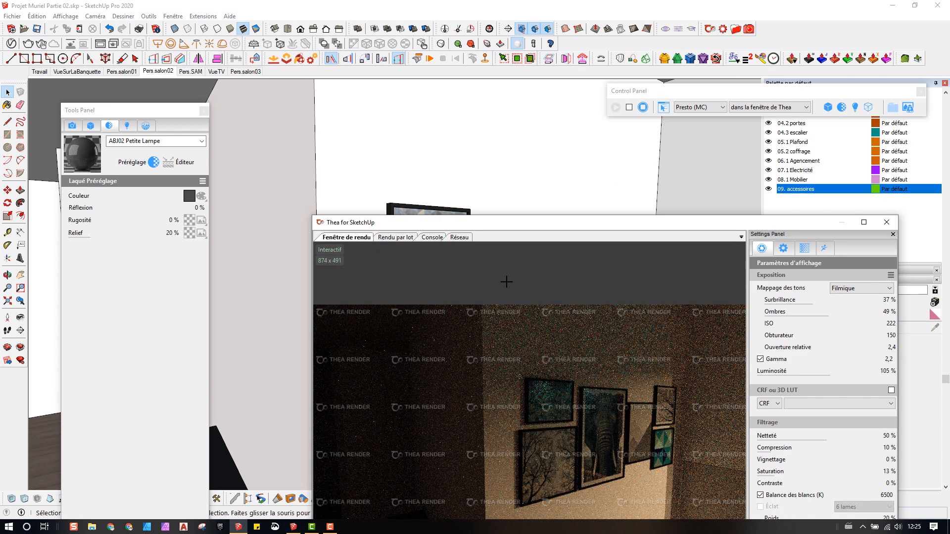
mouse_move(422, 194)
middle_mouse_down()
mouse_move(416, 159)
mouse_move(385, 167)
middle_mouse_up()
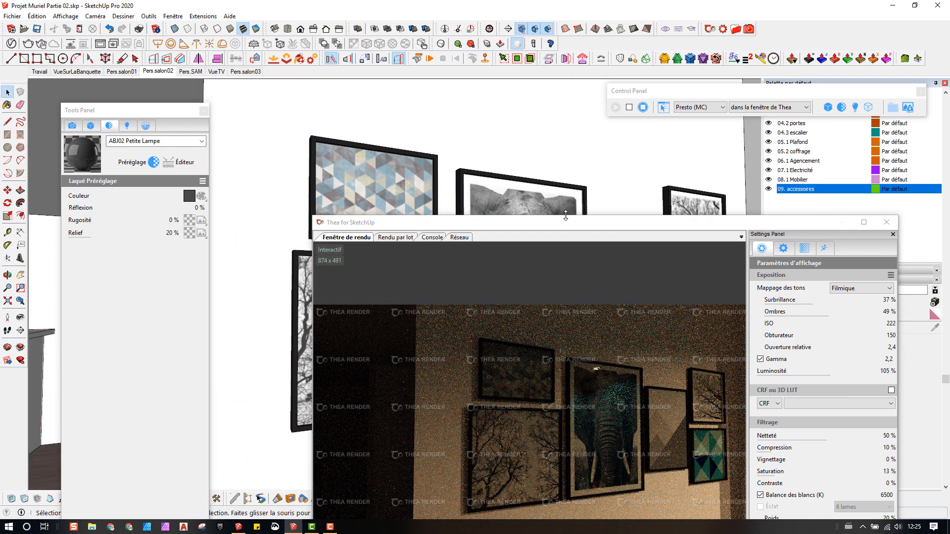
mouse_move(539, 194)
middle_mouse_down()
mouse_move(491, 181)
mouse_move(514, 188)
middle_mouse_up()
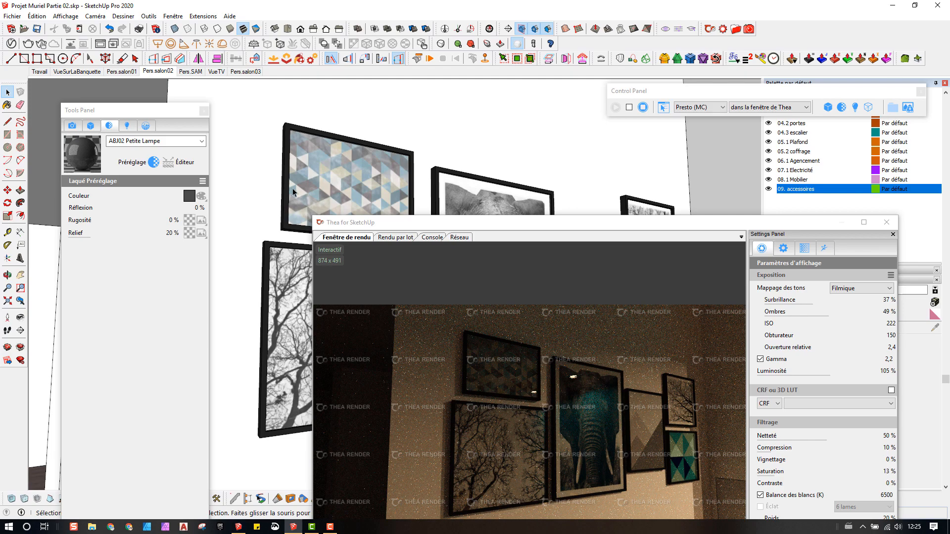
mouse_move(293, 192)
middle_mouse_down()
mouse_move(300, 198)
mouse_move(287, 264)
mouse_move(271, 265)
middle_mouse_up()
Step: Sample the large tree picture's frame material Color_008 and change its Thea preset to Laqué
scroll(265, 284, "up", 5)
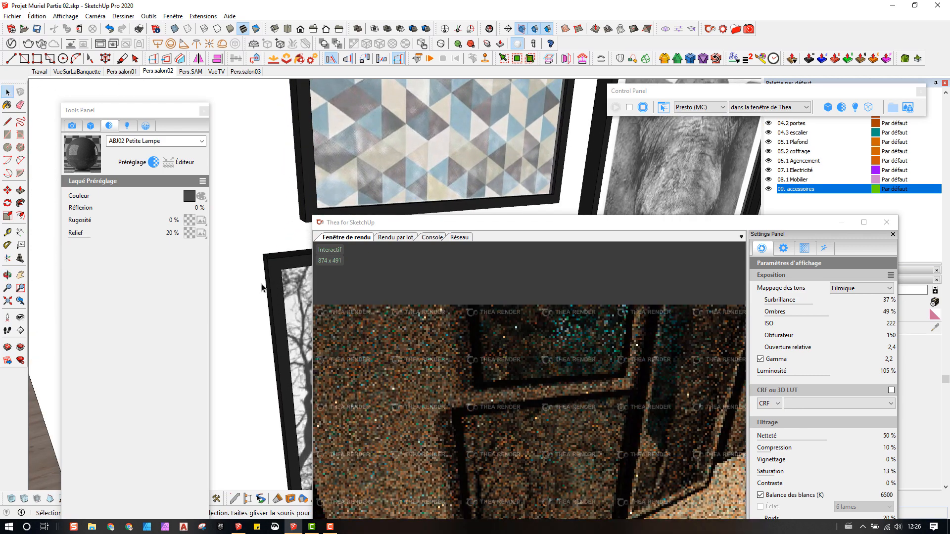
scroll(262, 288, "up", 2)
key("b")
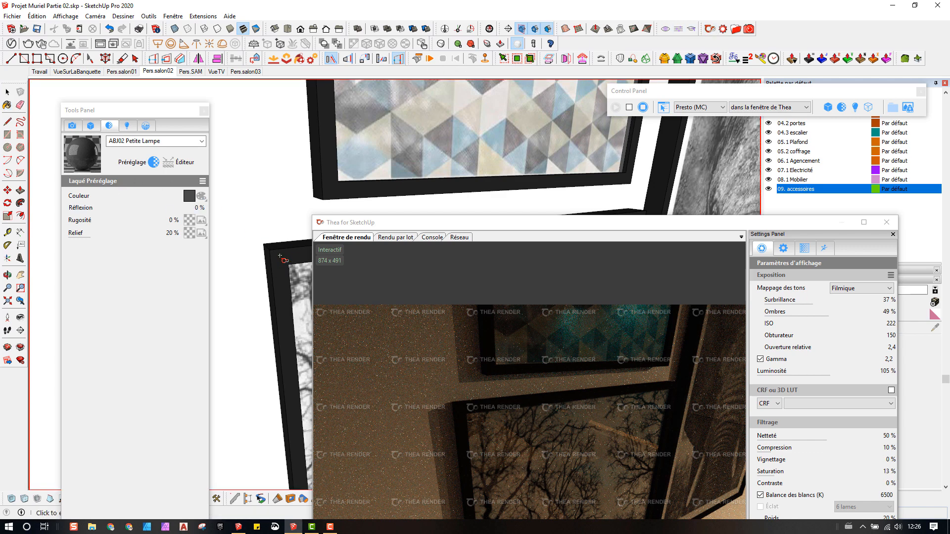
left_click(281, 256)
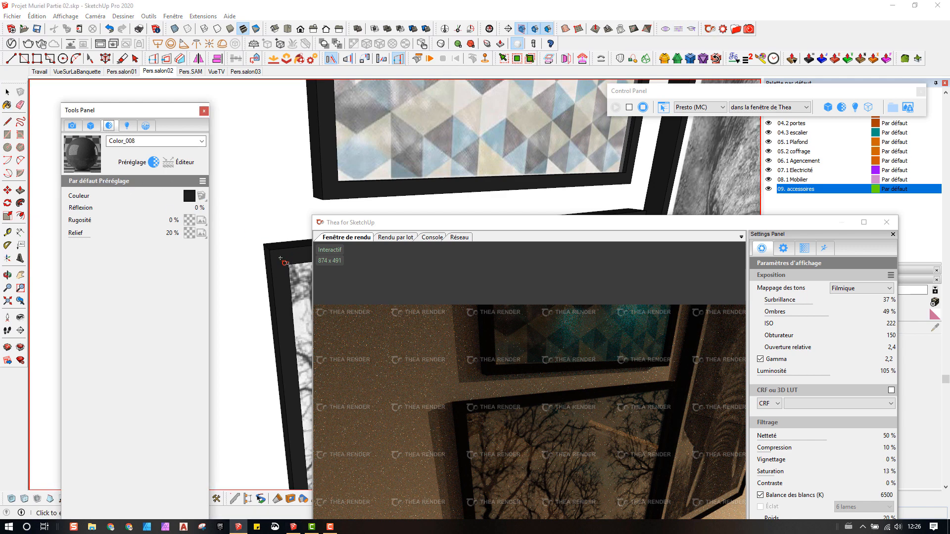
left_click(203, 183)
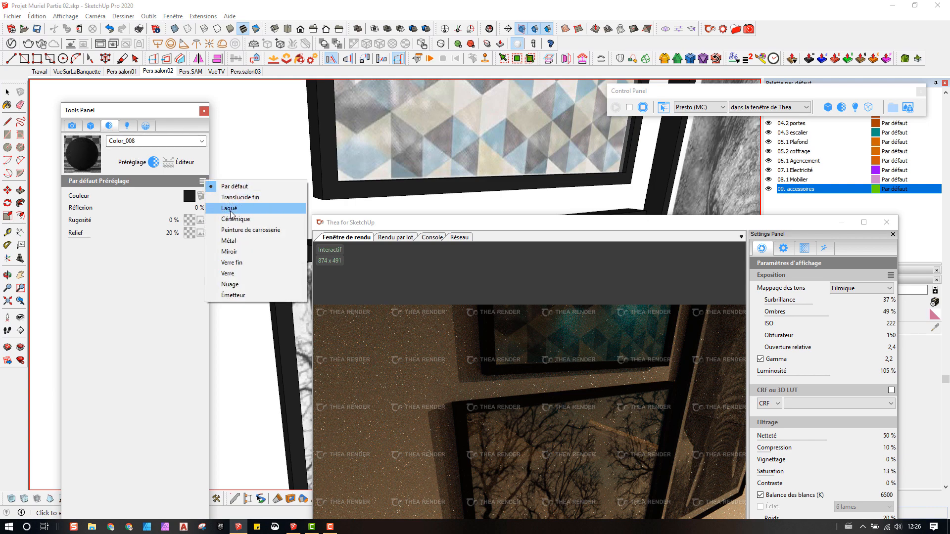
left_click(230, 210)
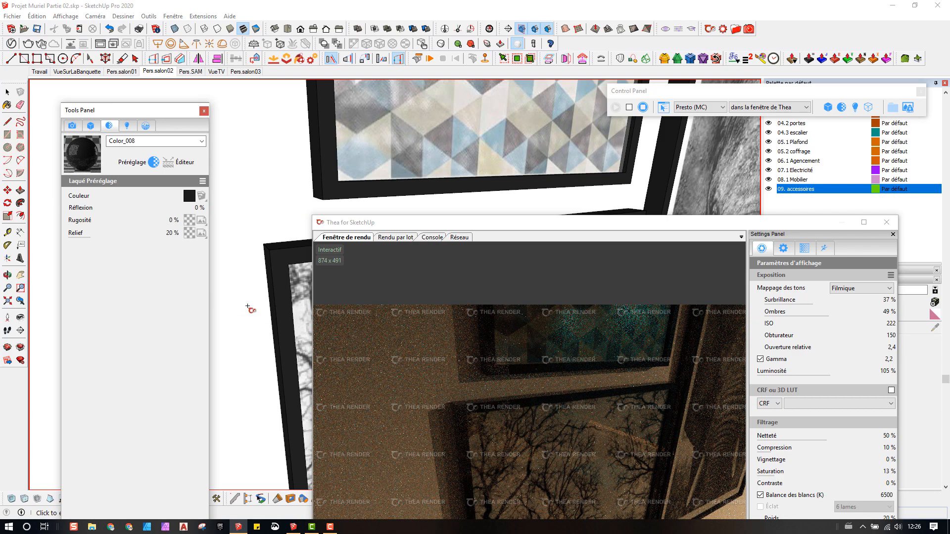
Step: View the large tree picture's frame corner up close, stop the interactive render, and close the Thea window
mouse_move(248, 308)
middle_mouse_down()
mouse_move(309, 358)
mouse_move(292, 397)
mouse_move(286, 300)
mouse_move(253, 319)
mouse_move(197, 274)
mouse_move(244, 248)
mouse_move(288, 244)
middle_mouse_up()
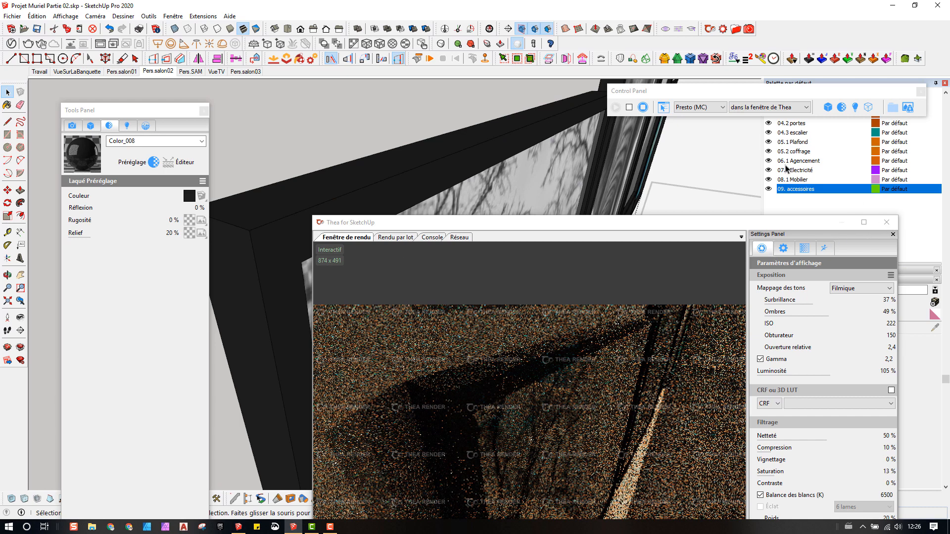
left_click(644, 108)
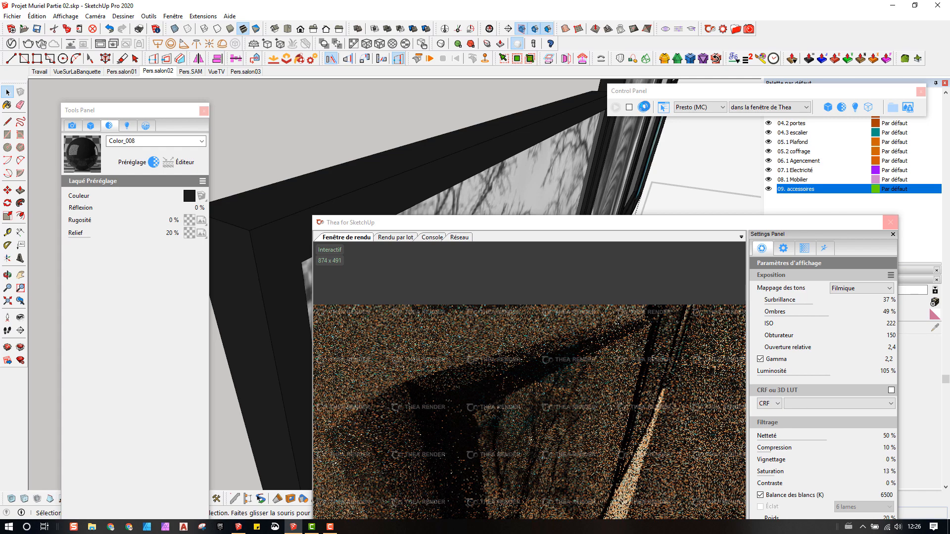
left_click(890, 223)
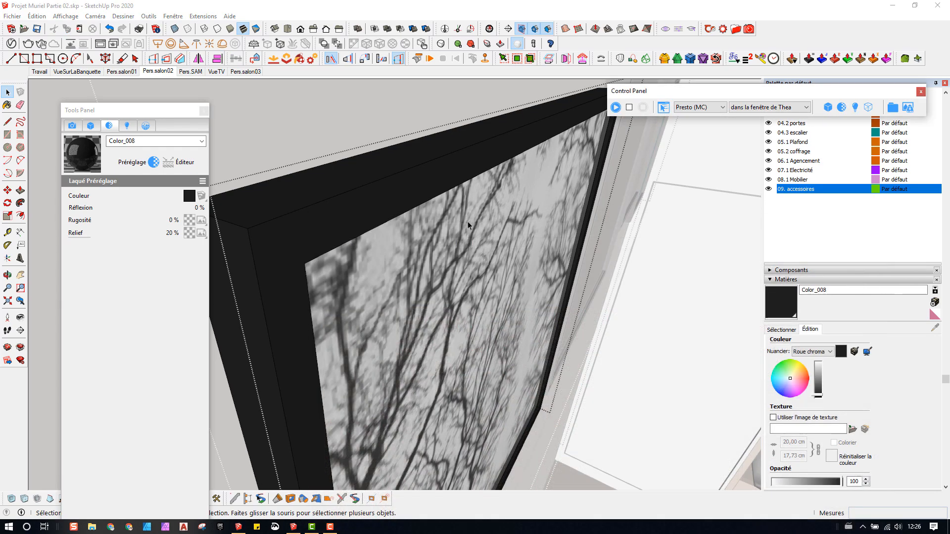
Step: Open the large tree picture's frame for editing and start rounding the edges of its front face
scroll(467, 221, "up", 1)
double_click(348, 195)
scroll(353, 201, "down", 5)
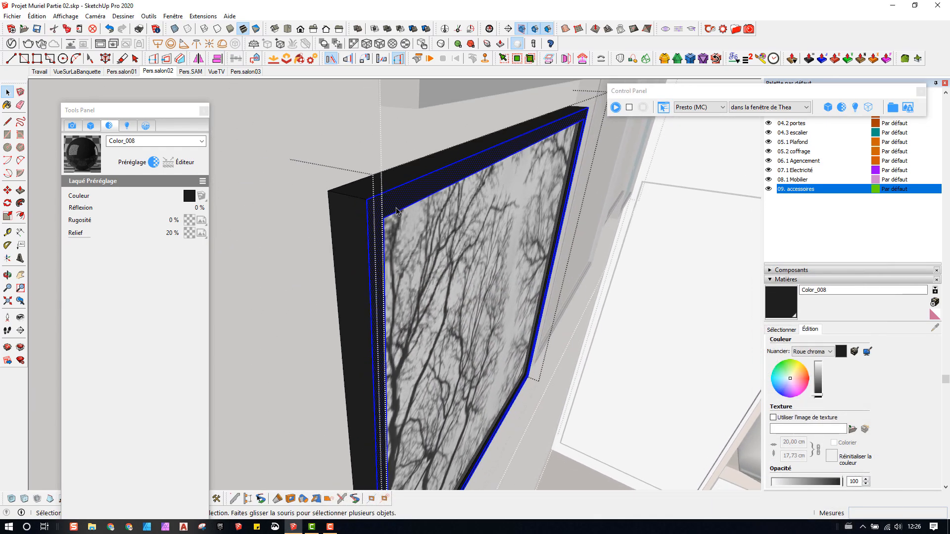
middle_click_drag(397, 212, 390, 221)
left_click(664, 59)
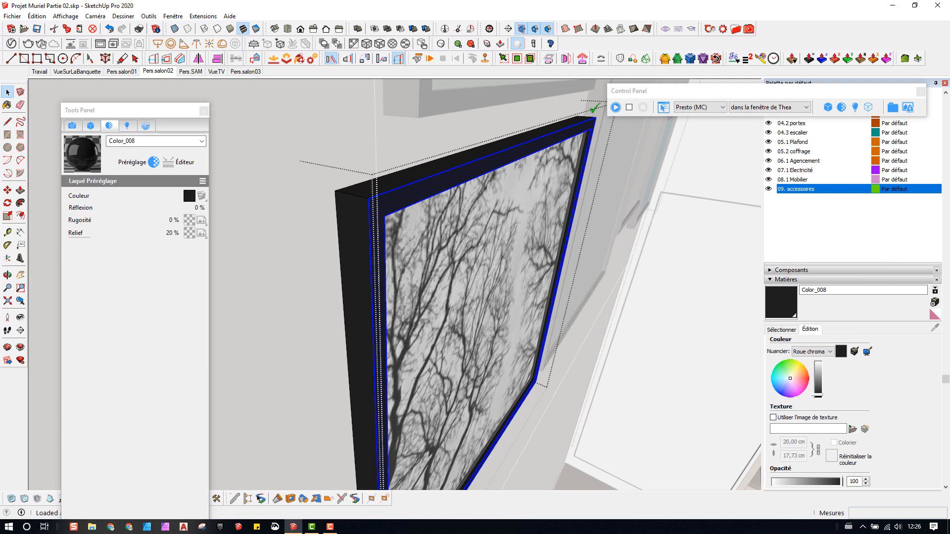
left_click(318, 99)
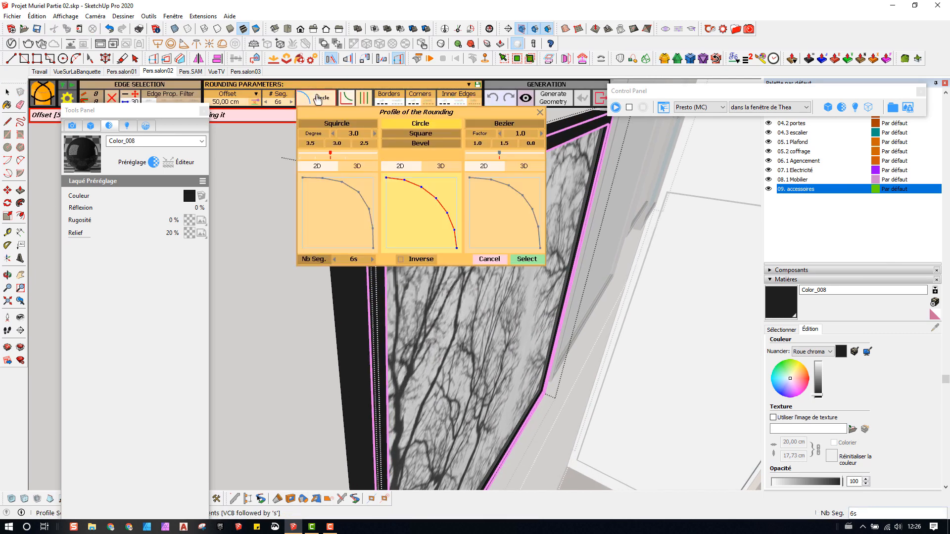
left_click(420, 144)
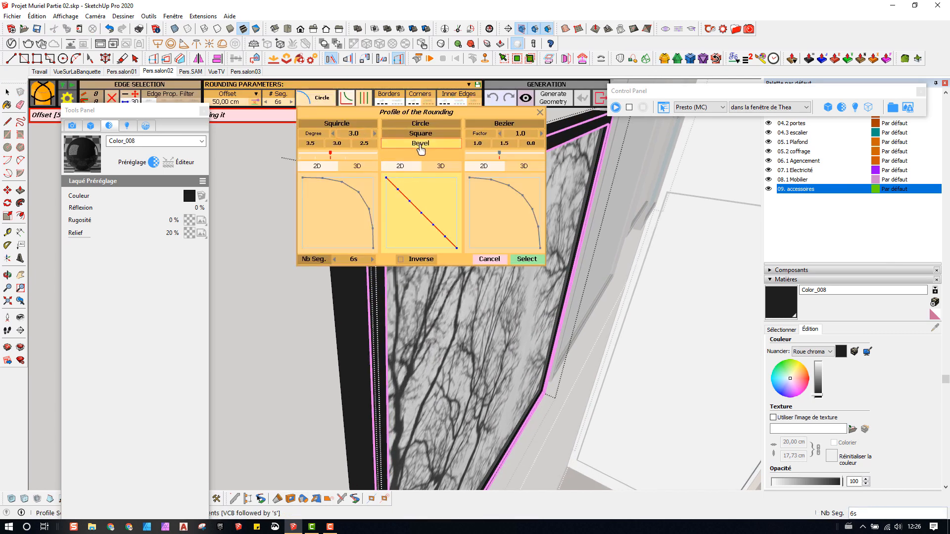
left_click(540, 112)
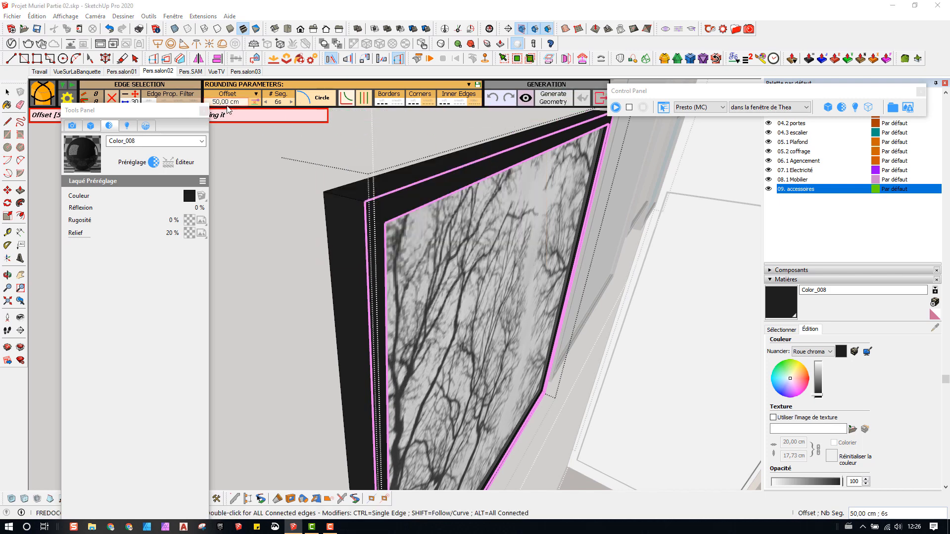
Step: Try rounding offsets of 3 cm and 0,30 cm on the tree picture frame's front edges
left_click(227, 104)
type("3")
key("Return")
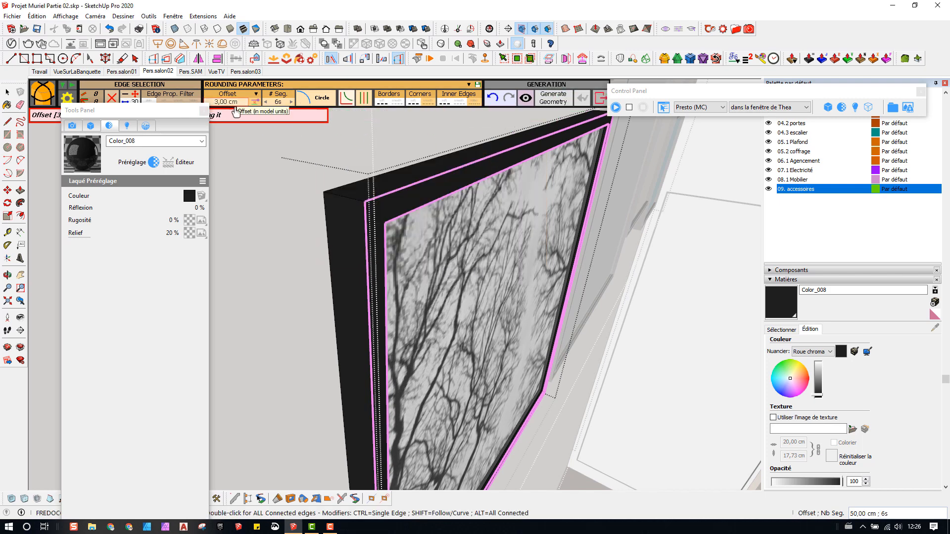
left_click(230, 104)
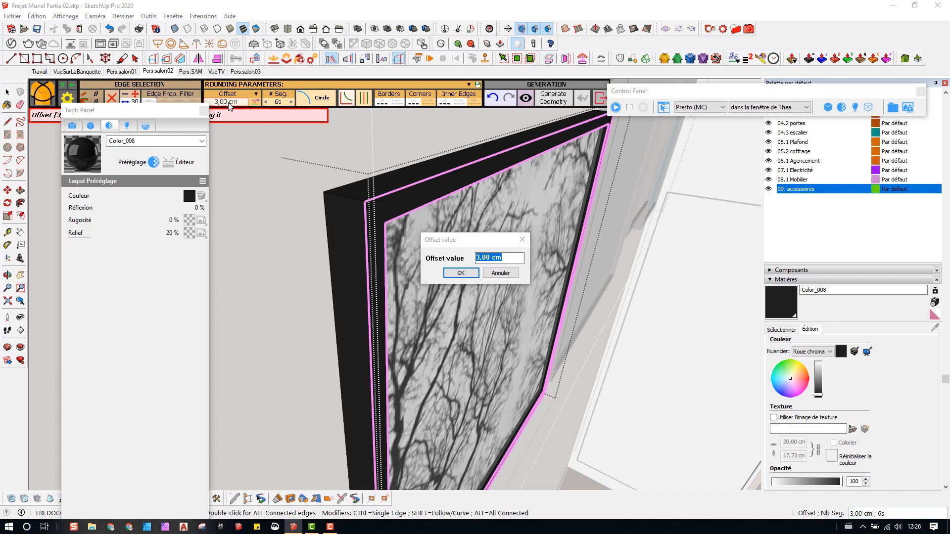
type("0m")
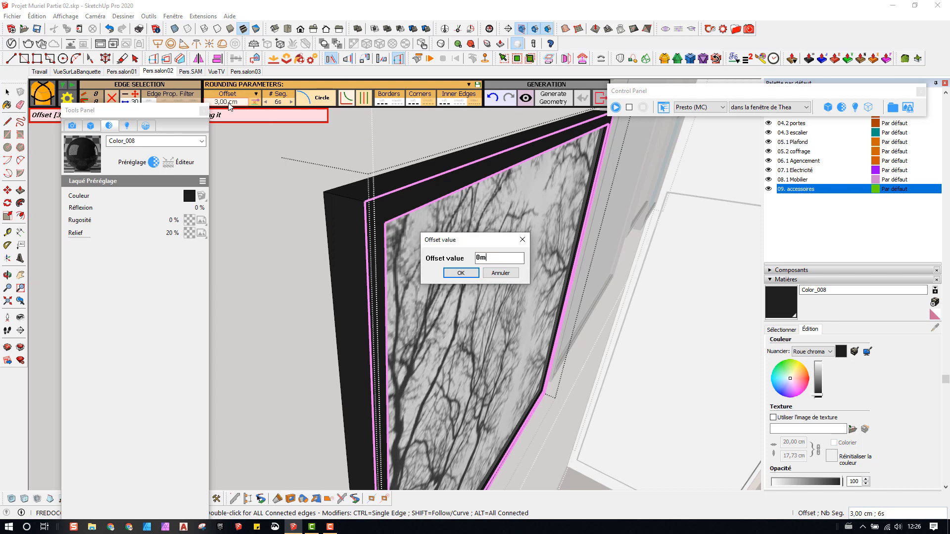
key("Return")
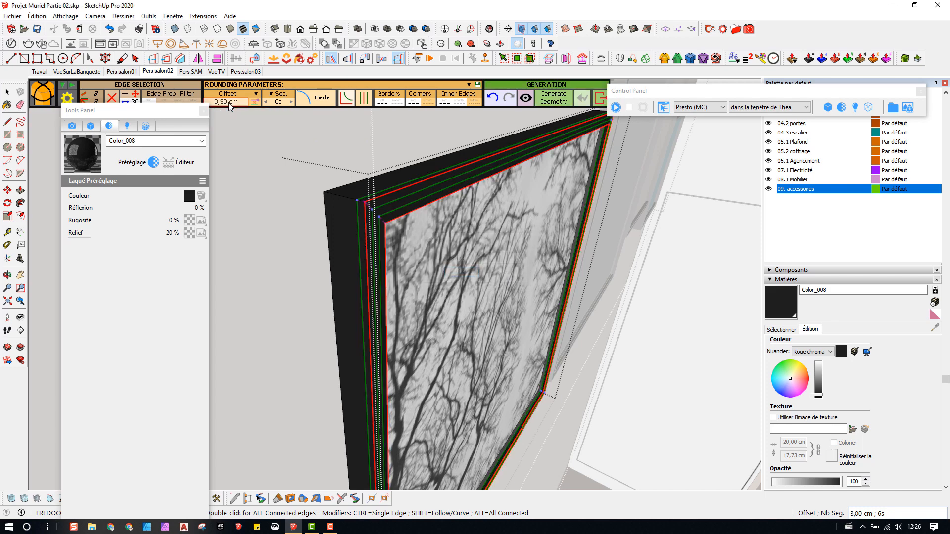
Step: Round the large tree picture frame's front edges with a 0,1 cm offset and leave the rounding tool
scroll(369, 203, "up", 5)
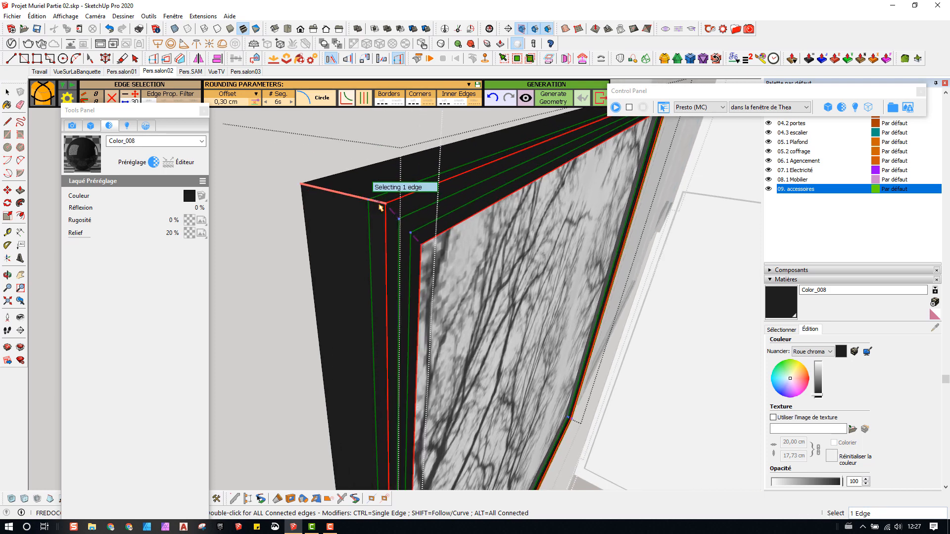
left_click(228, 103)
type("0,1")
key("Return")
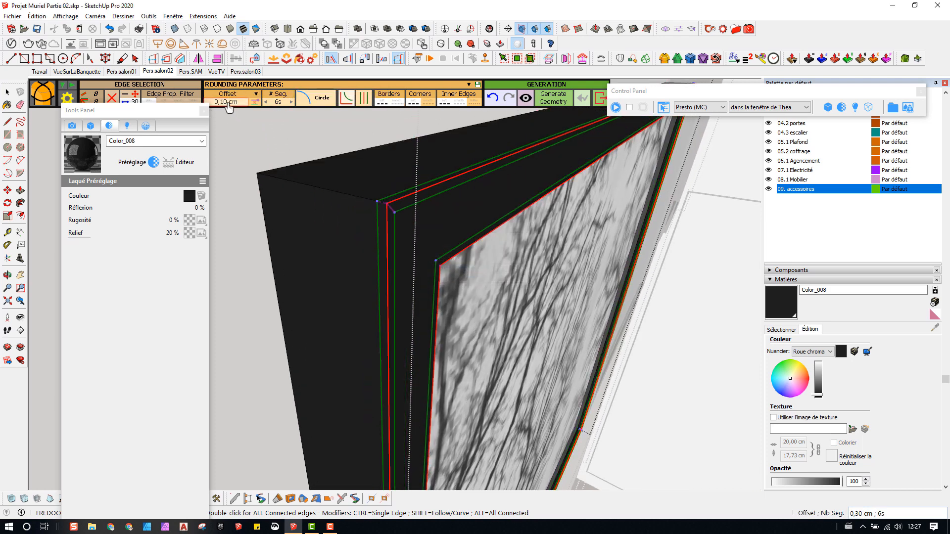
middle_click_drag(373, 186, 377, 229)
mouse_move(391, 213)
middle_mouse_down()
mouse_move(409, 227)
mouse_move(461, 221)
mouse_move(488, 187)
mouse_move(430, 183)
mouse_move(437, 263)
mouse_move(420, 206)
mouse_move(420, 241)
mouse_move(354, 251)
mouse_move(395, 268)
mouse_move(635, 156)
middle_mouse_up()
scroll(355, 250, "down", 2)
key("space")
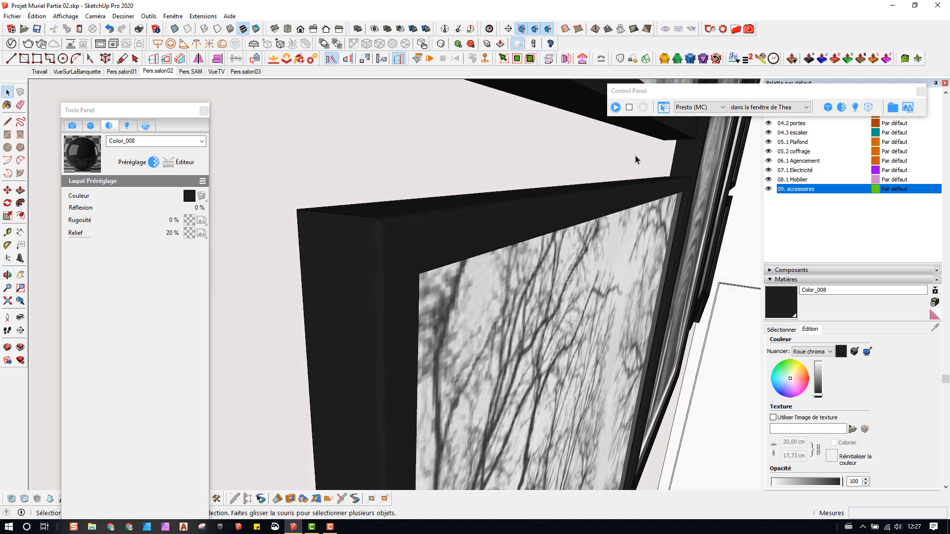
Step: Run an interactive Thea render, examine the rounded frame corner and the glass reflections up close, and stop the render
mouse_move(618, 117)
middle_mouse_down()
mouse_move(571, 248)
mouse_move(608, 118)
middle_mouse_up()
left_click(615, 107)
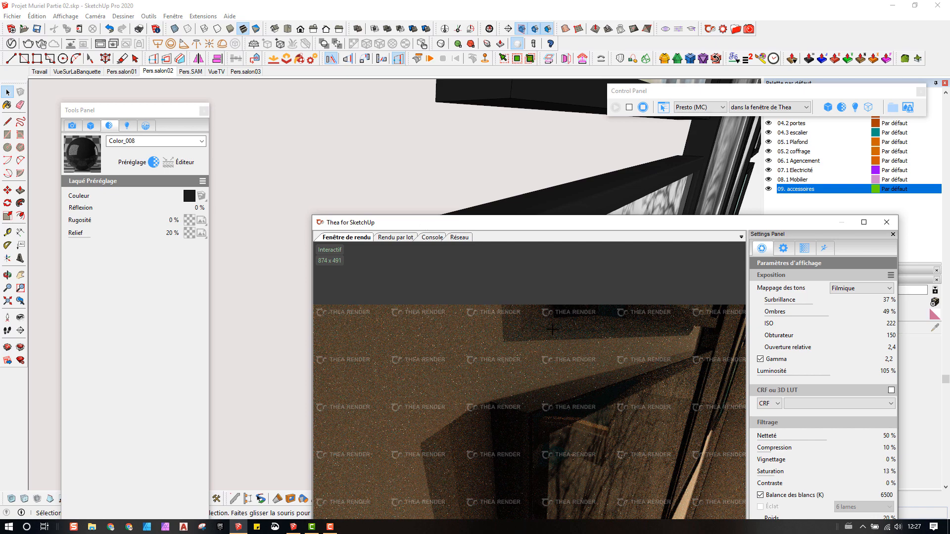
left_click_drag(623, 224, 498, 184)
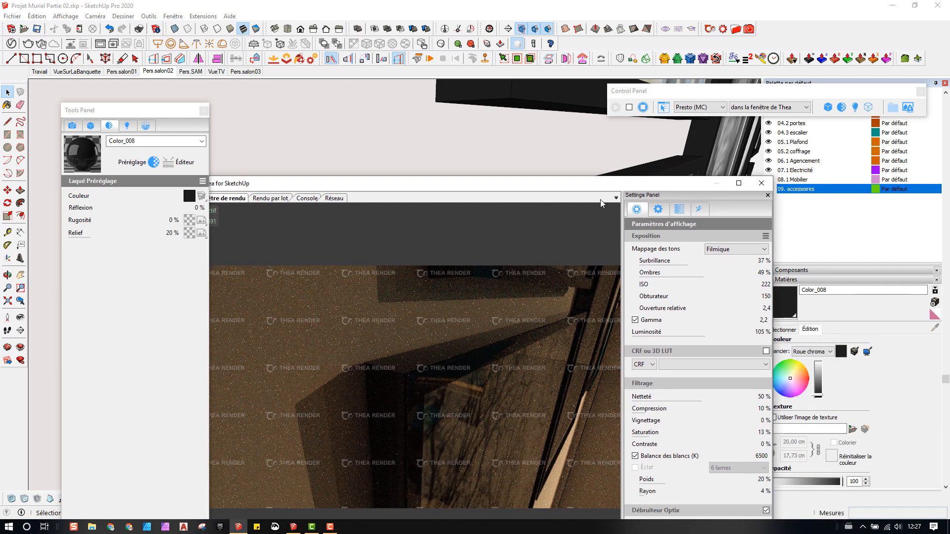
mouse_move(623, 162)
middle_mouse_down()
mouse_move(668, 140)
mouse_move(642, 135)
mouse_move(653, 142)
middle_mouse_up()
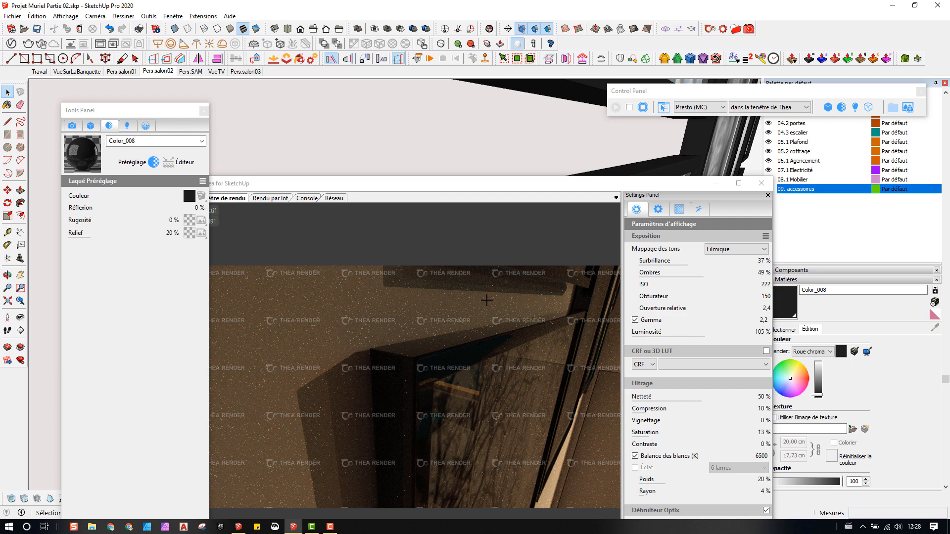
mouse_move(497, 189)
left_mouse_down()
mouse_move(521, 165)
mouse_move(546, 159)
left_mouse_up()
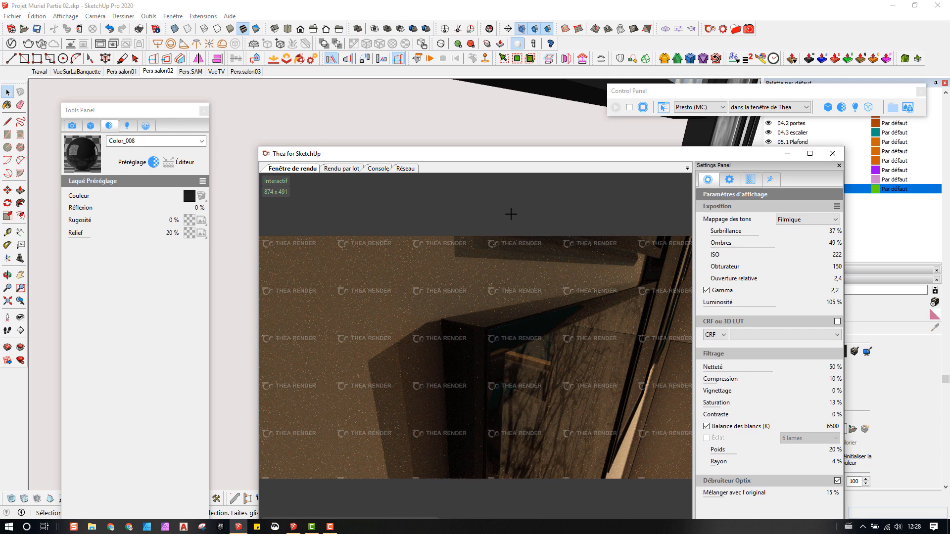
left_click_drag(495, 157, 485, 144)
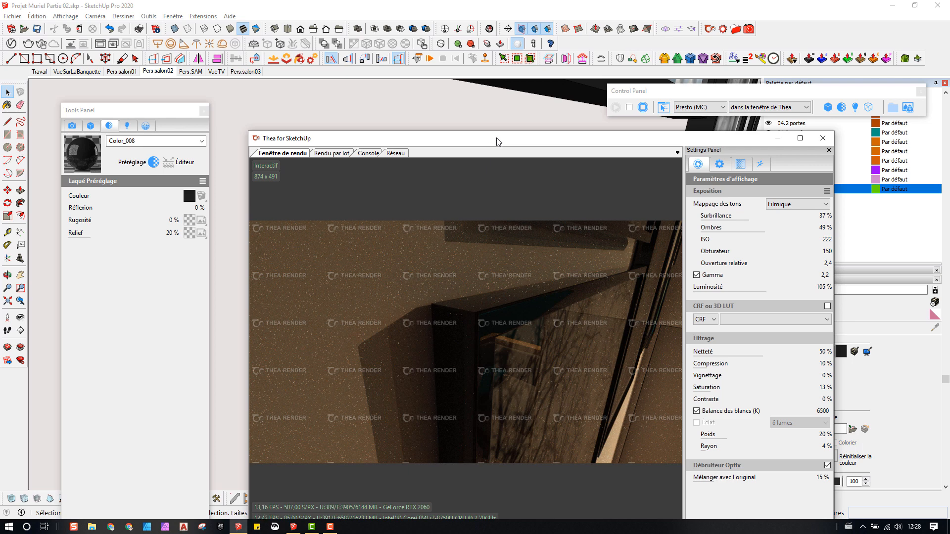
left_click(643, 108)
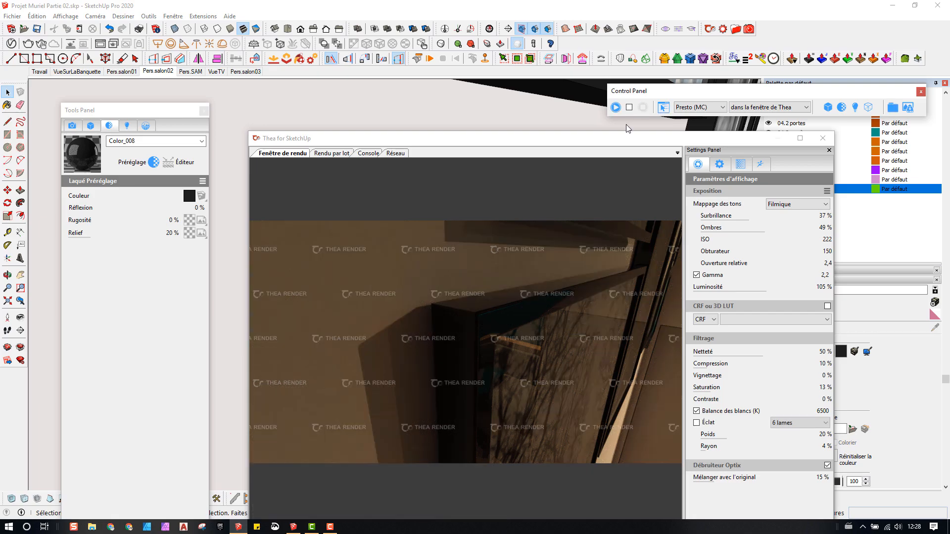